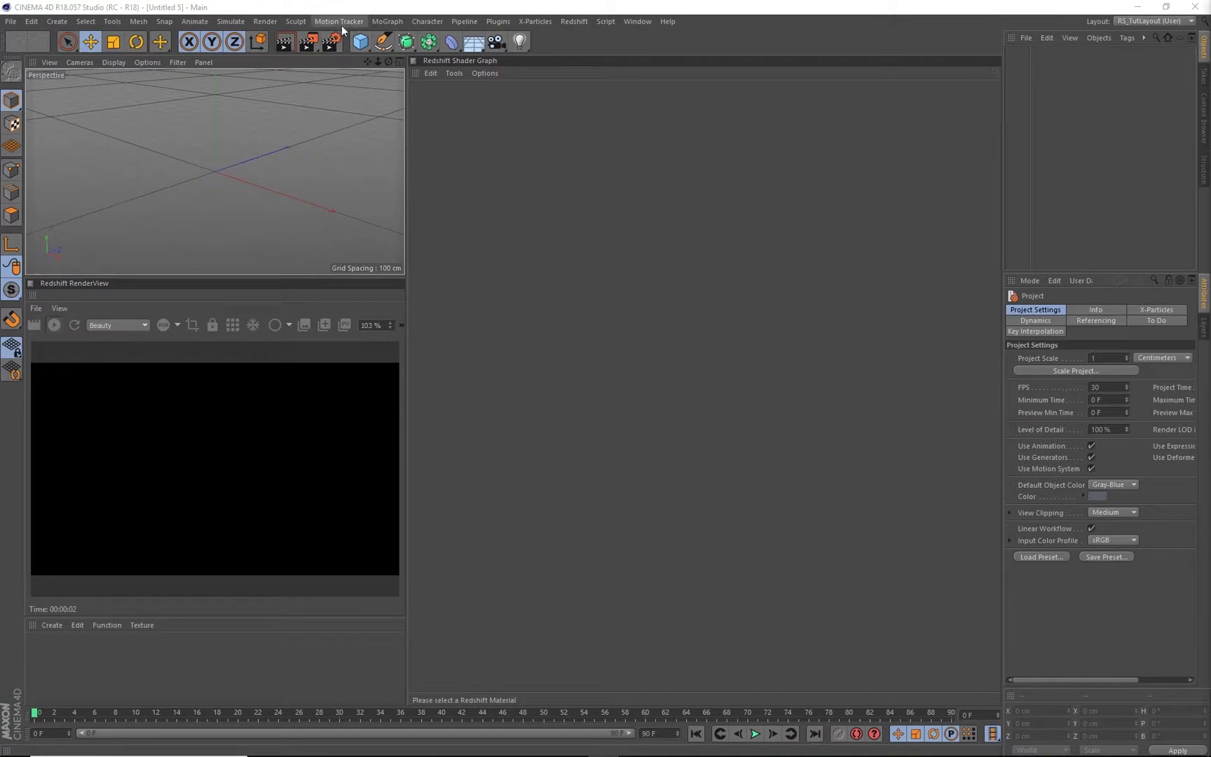
Create a MoGraph Cloner and a Platonic object, and make the Platonic a child of the Cloner
{"action": "left_click", "coordinate": [393, 23]}
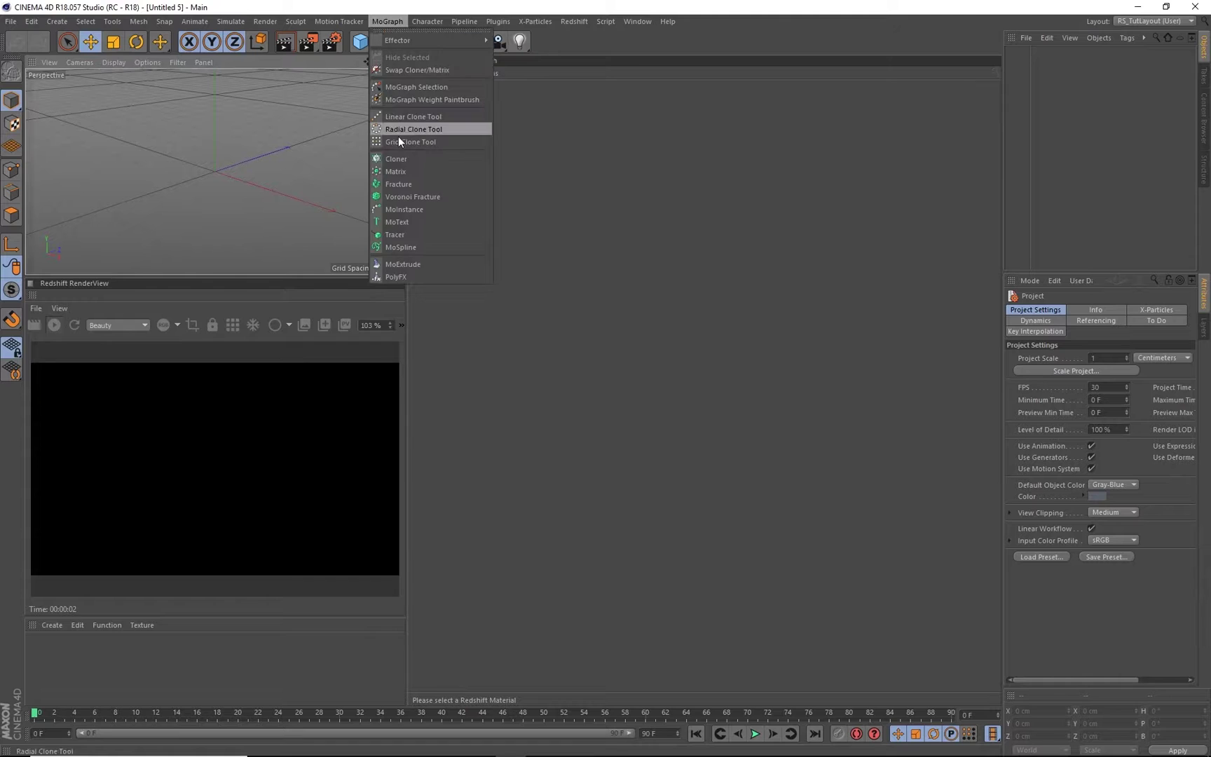
{"action": "left_click", "coordinate": [409, 158]}
{"action": "left_click", "coordinate": [57, 21]}
{"action": "mouse_move", "coordinate": [69, 40]}
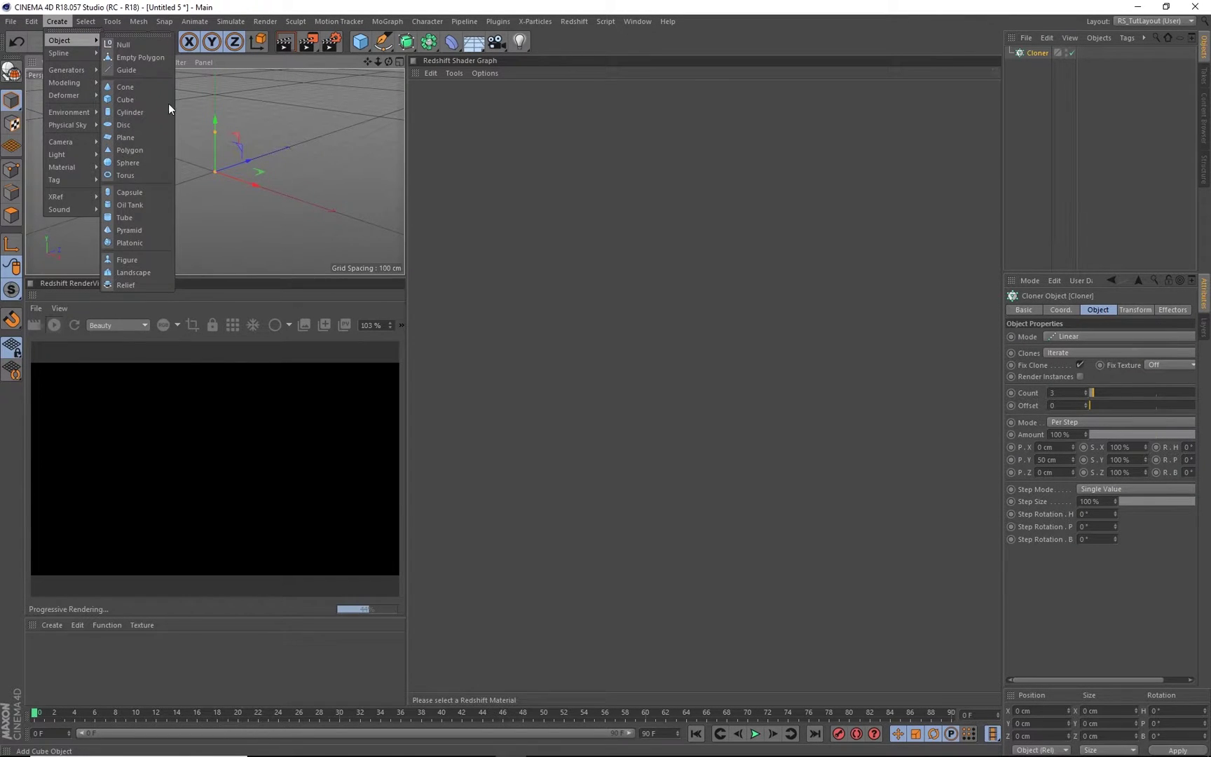
{"action": "left_click", "coordinate": [153, 242]}
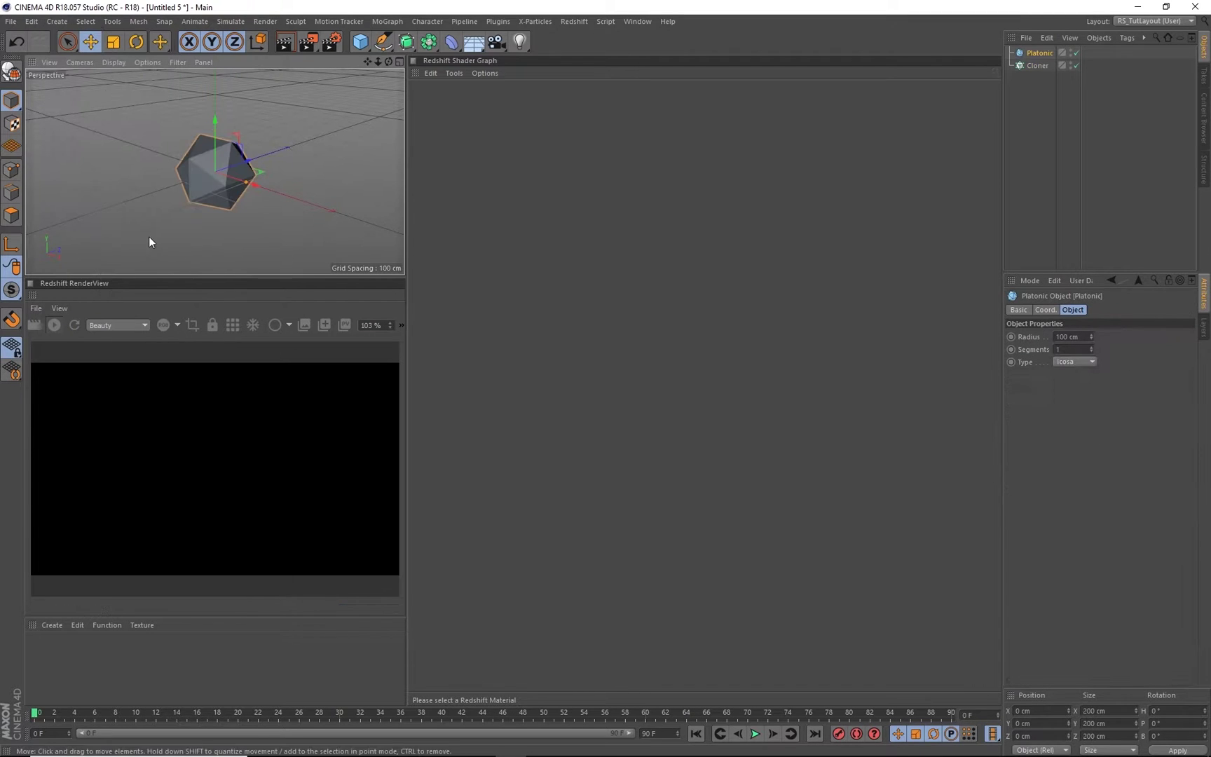
{"action": "left_click_drag", "start_coordinate": [1037, 54], "coordinate": [1036, 65]}
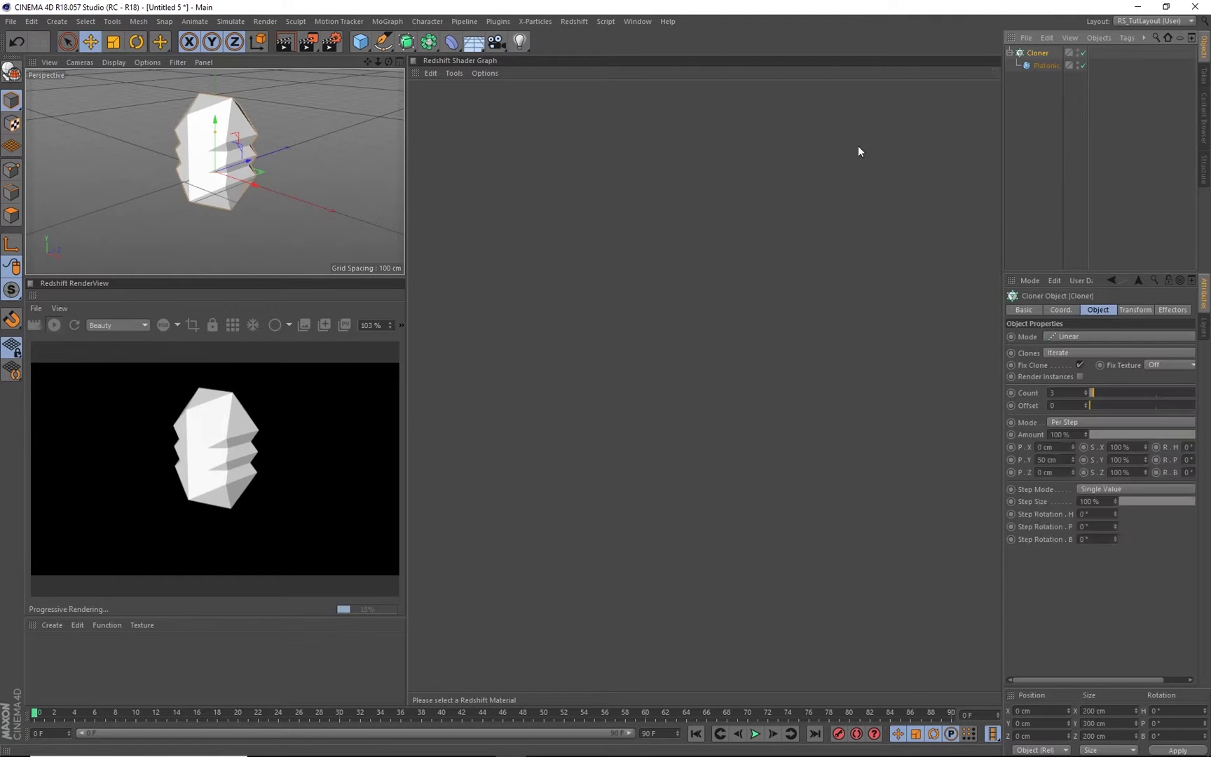
Keep the Cloner in Linear mode and space its clones along X only, with P.Y 0 cm and P.X 232 cm
{"action": "left_click", "coordinate": [1082, 335]}
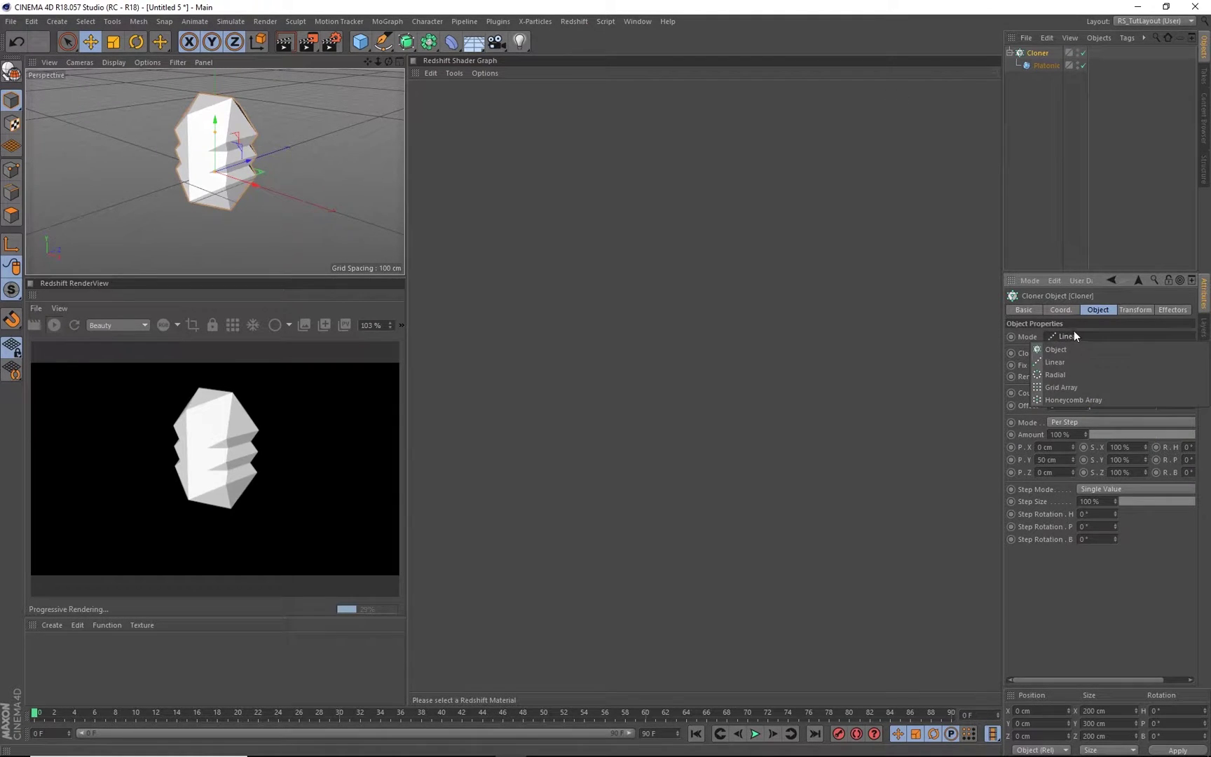
{"action": "left_click", "coordinate": [1058, 362]}
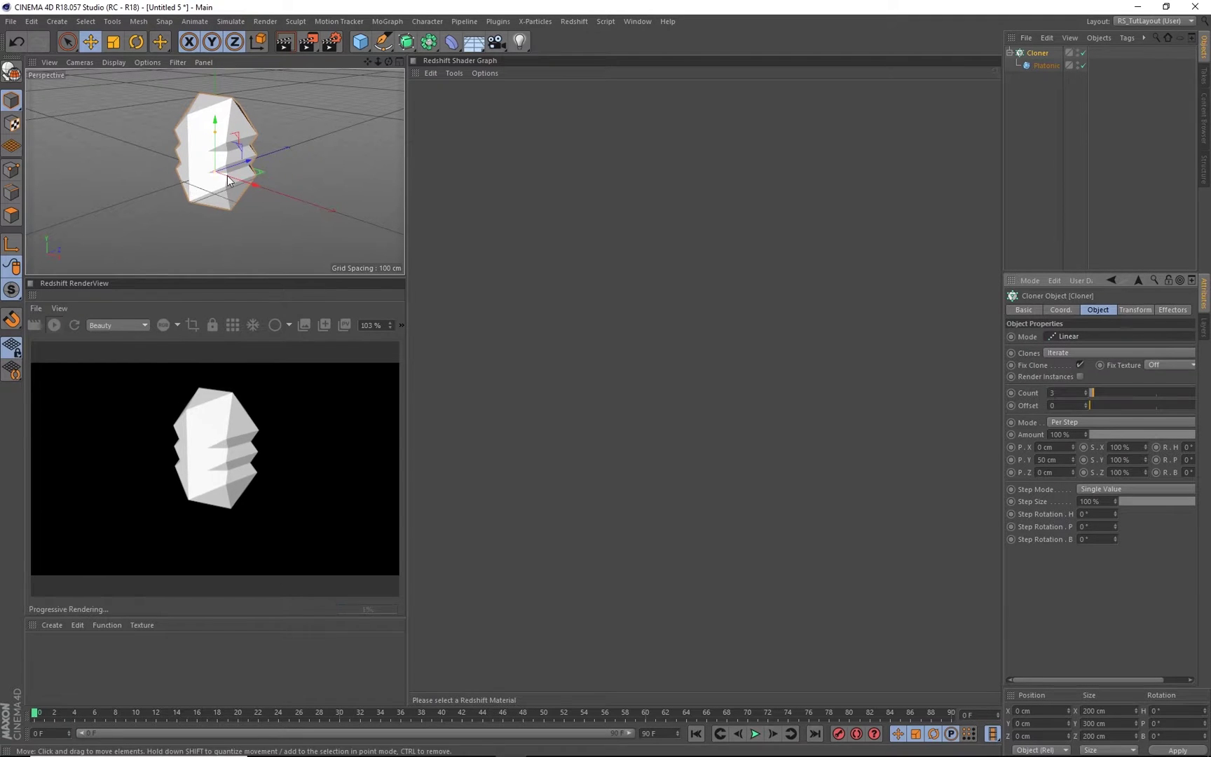
{"action": "left_click_drag", "start_coordinate": [1060, 460], "coordinate": [770, 308]}
{"action": "type", "text": "0"}
{"action": "key", "text": "Return"}
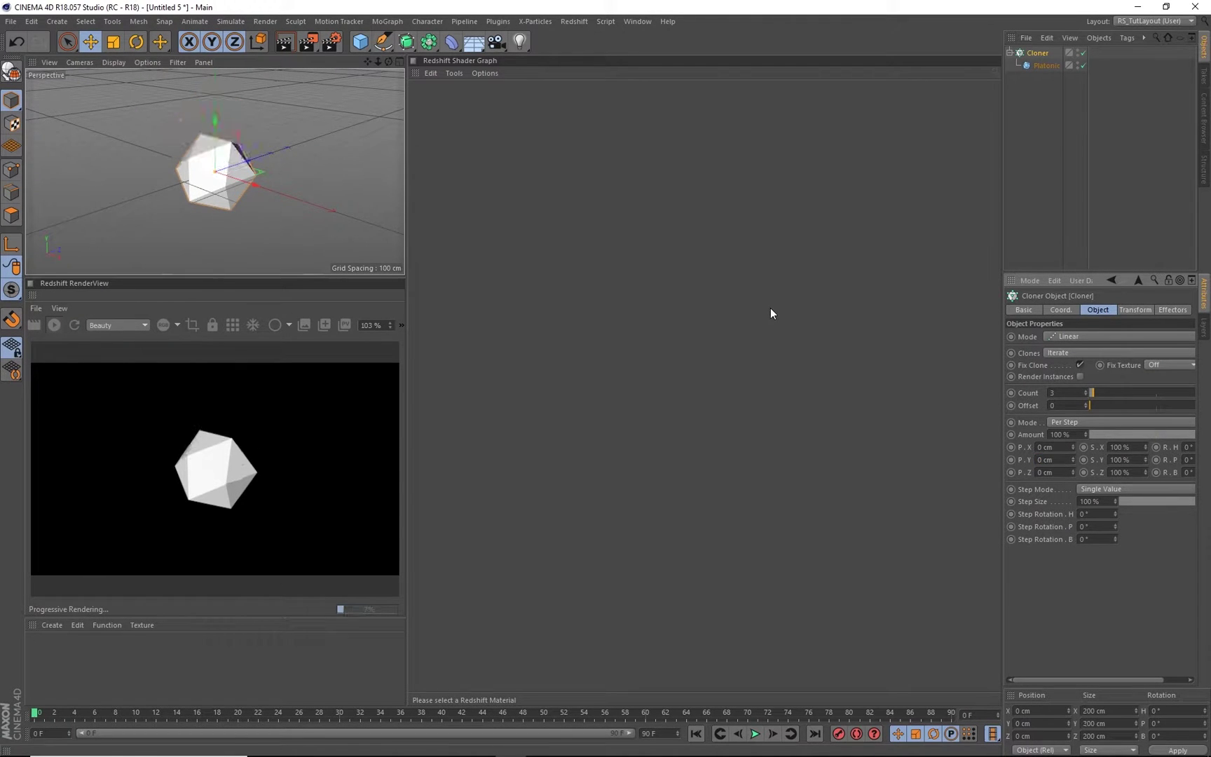
{"action": "scroll", "coordinate": [202, 168], "scroll_direction": "down", "scroll_amount": 4}
{"action": "left_click_drag", "start_coordinate": [216, 159], "coordinate": [245, 153], "text": "alt"}
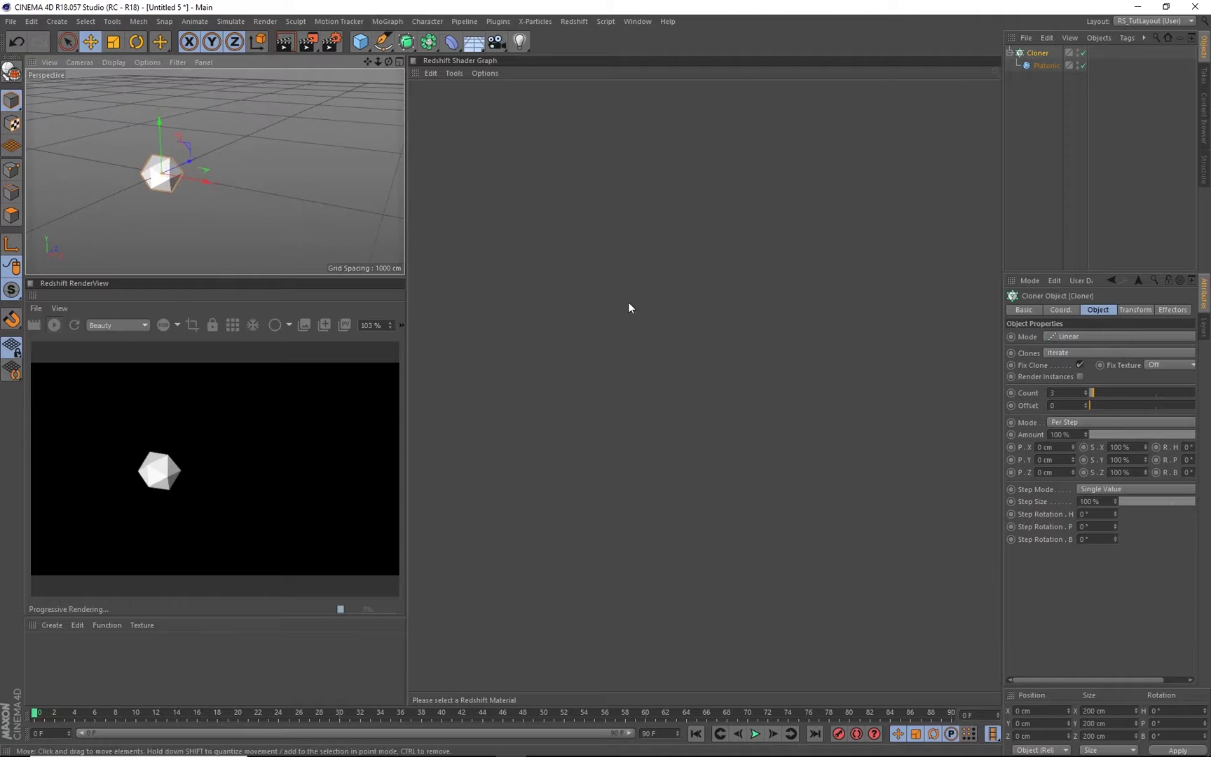
{"action": "left_click_drag", "start_coordinate": [1072, 446], "coordinate": [1121, 295]}
Set the Cloner's count to 5 and frame the whole row of clones in the perspective view
{"action": "left_click_drag", "start_coordinate": [1060, 392], "coordinate": [838, 322]}
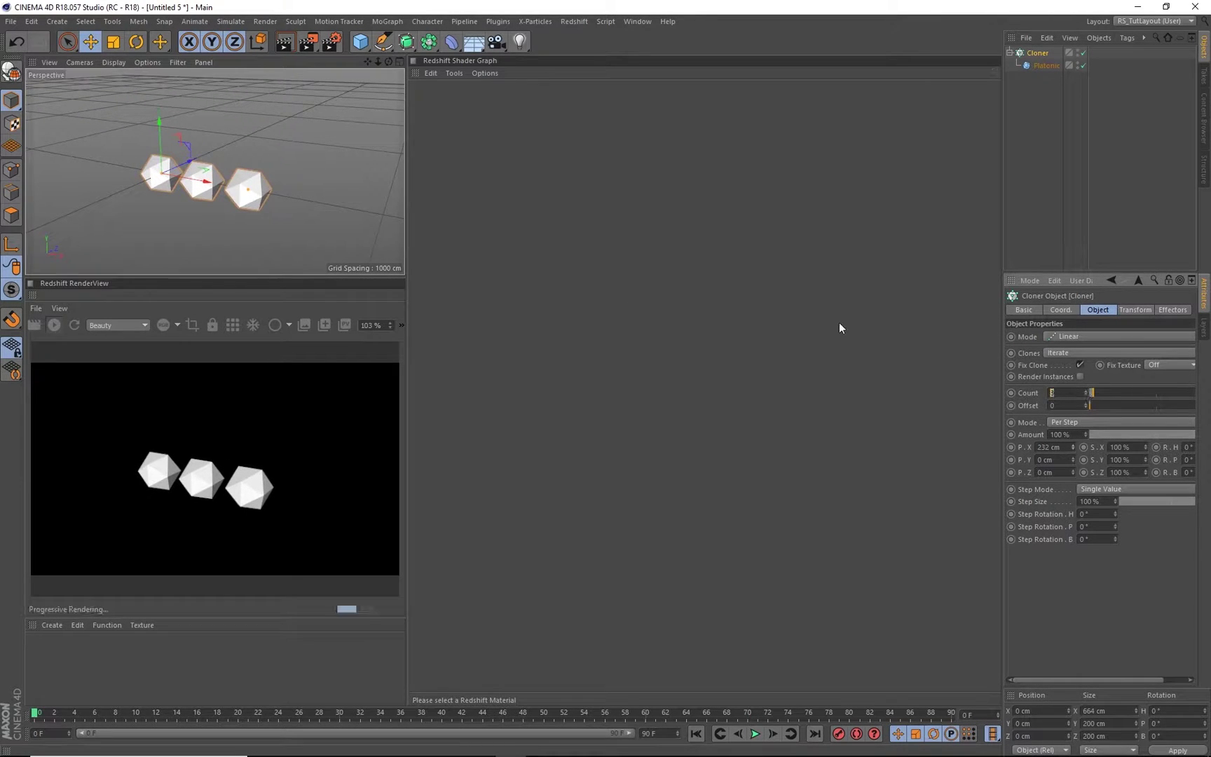
{"action": "type", "text": "5"}
{"action": "key", "text": "Return"}
{"action": "middle_click_drag", "start_coordinate": [275, 181], "coordinate": [221, 154], "text": "alt"}
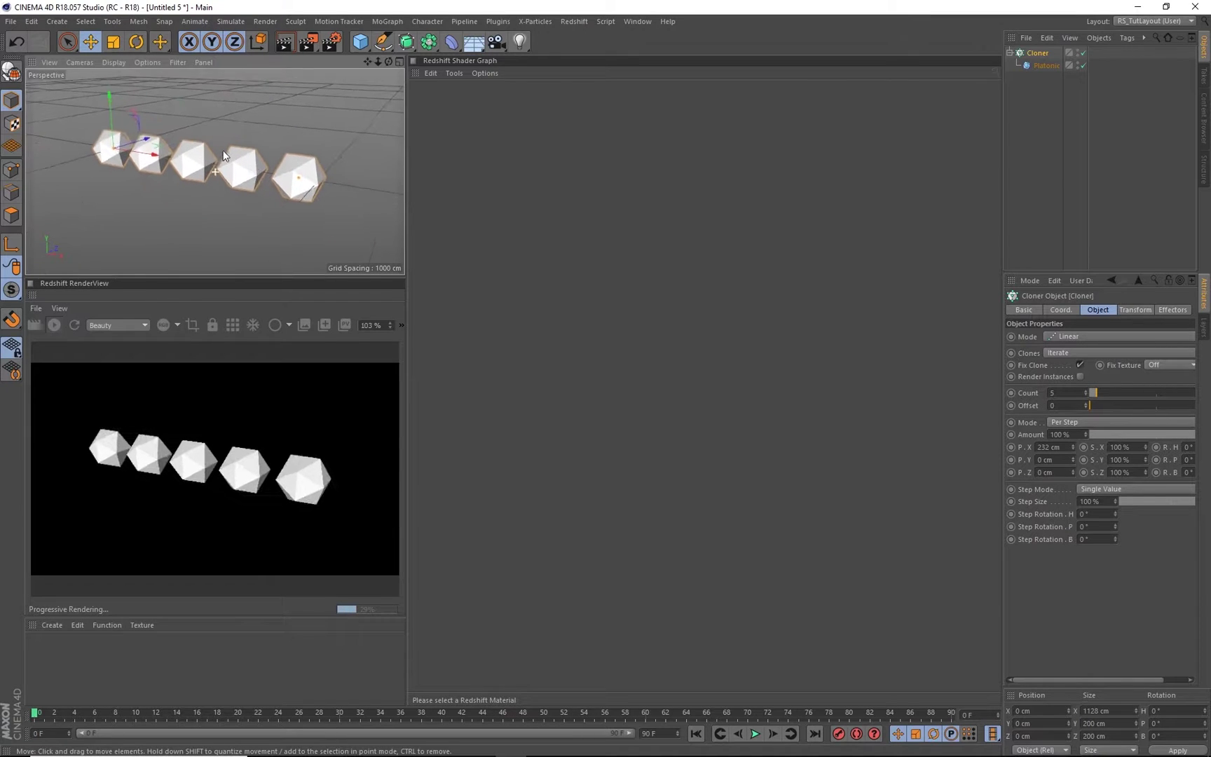
{"action": "mouse_move", "coordinate": [208, 149]}
{"action": "right_mouse_down", "text": "alt"}
{"action": "mouse_move", "coordinate": [229, 143]}
{"action": "mouse_move", "coordinate": [211, 144]}
{"action": "right_mouse_up", "text": "alt"}
{"action": "middle_click_drag", "start_coordinate": [212, 144], "coordinate": [222, 144], "text": "alt"}
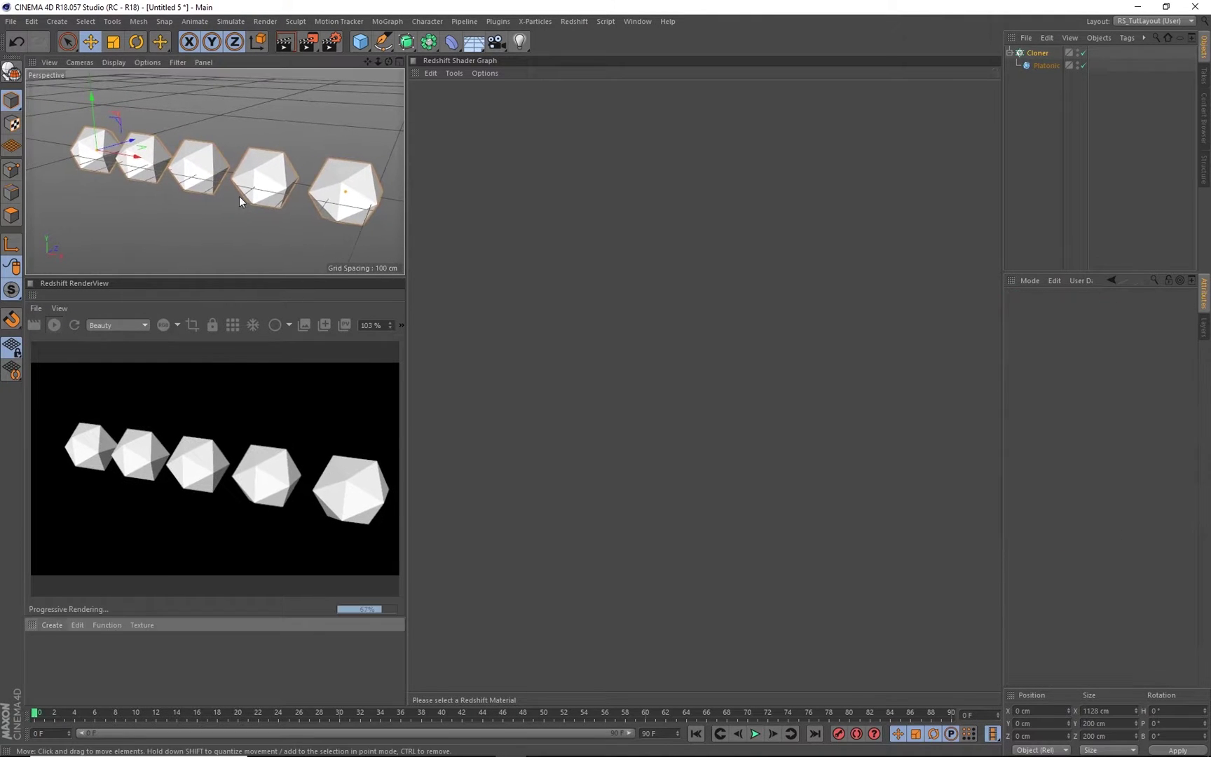
{"action": "middle_click_drag", "start_coordinate": [337, 177], "coordinate": [320, 175], "text": "alt"}
Create a Redshift Material and apply it to the Cloner
{"action": "left_click", "coordinate": [53, 625]}
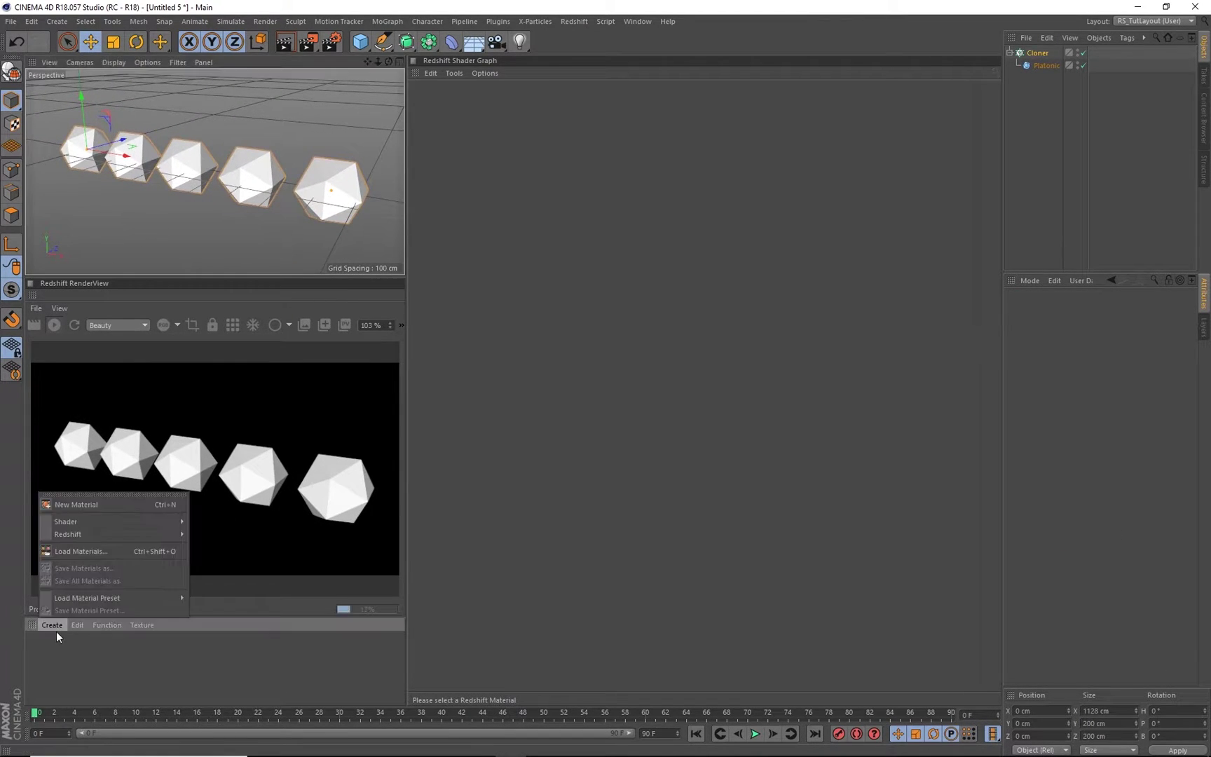
{"action": "mouse_move", "coordinate": [94, 534]}
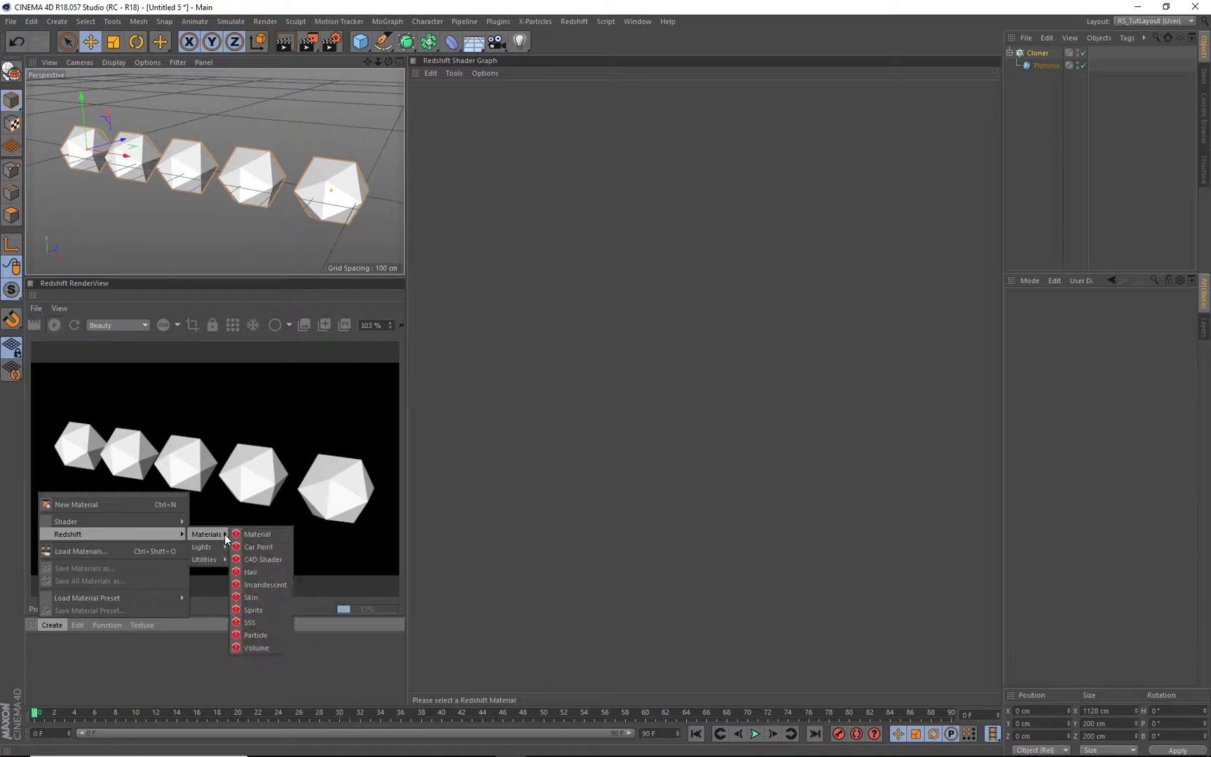
{"action": "left_click", "coordinate": [249, 535]}
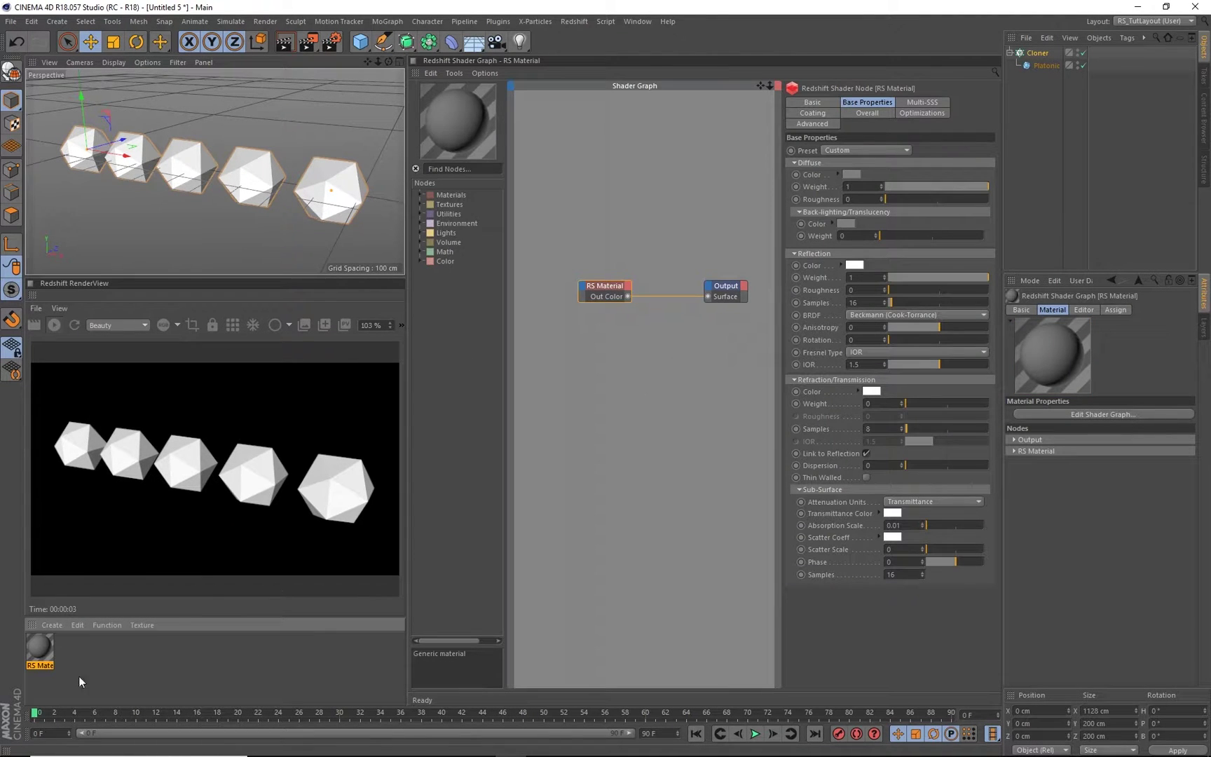
{"action": "left_click_drag", "start_coordinate": [40, 650], "coordinate": [1041, 54]}
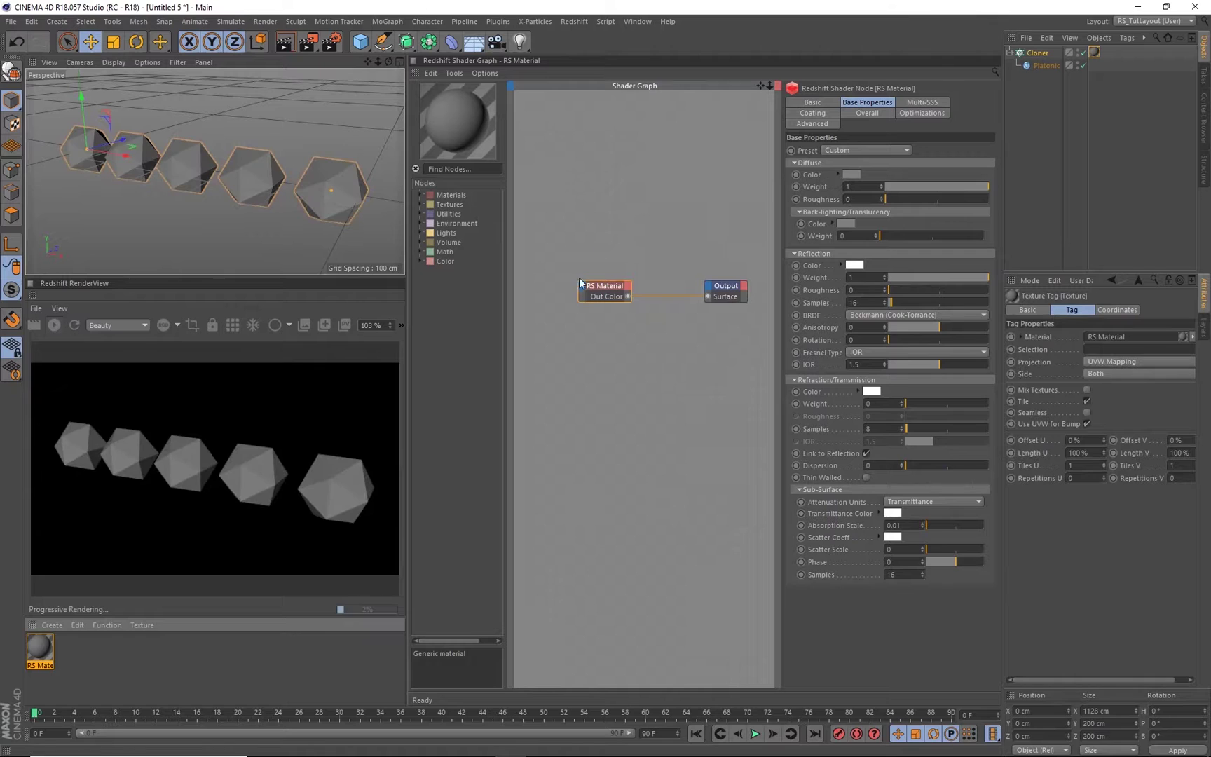
Widen the shader graph's node area by narrowing the viewport and the node properties, keeping both nodes in view
{"action": "middle_click_drag", "start_coordinate": [579, 277], "coordinate": [662, 246]}
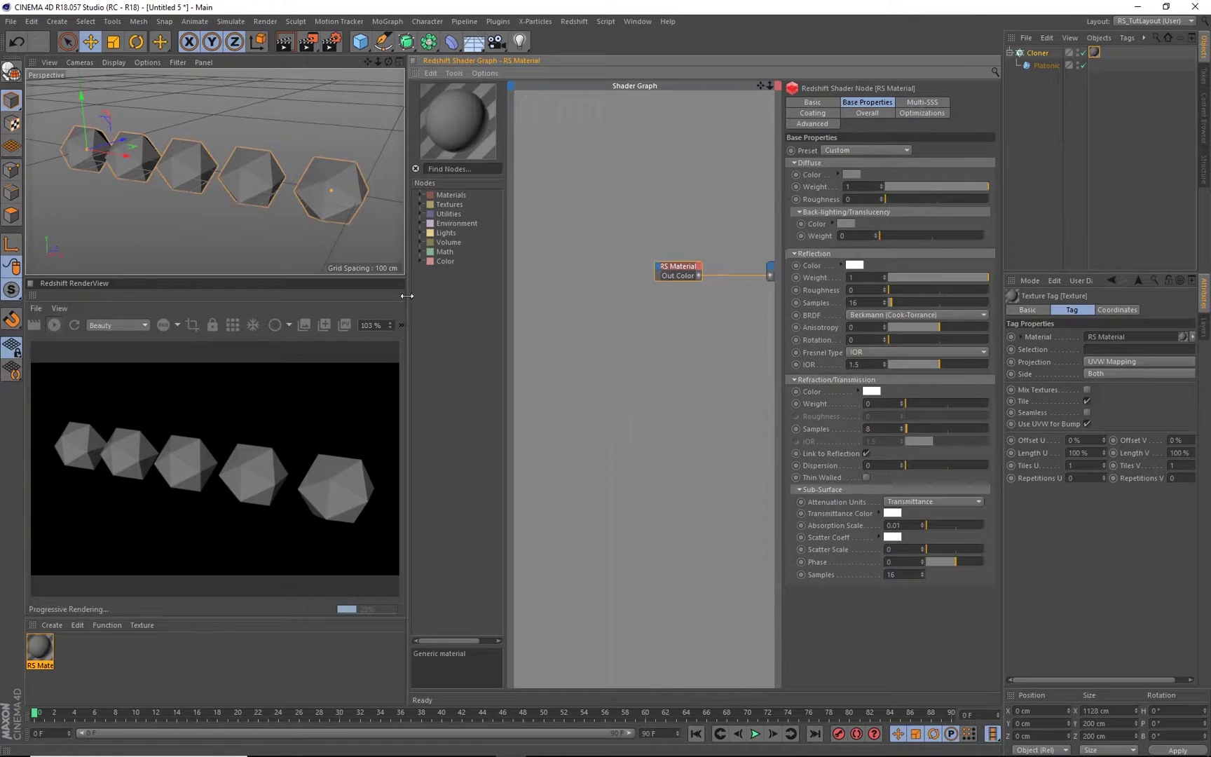
{"action": "left_click_drag", "start_coordinate": [406, 296], "coordinate": [362, 295]}
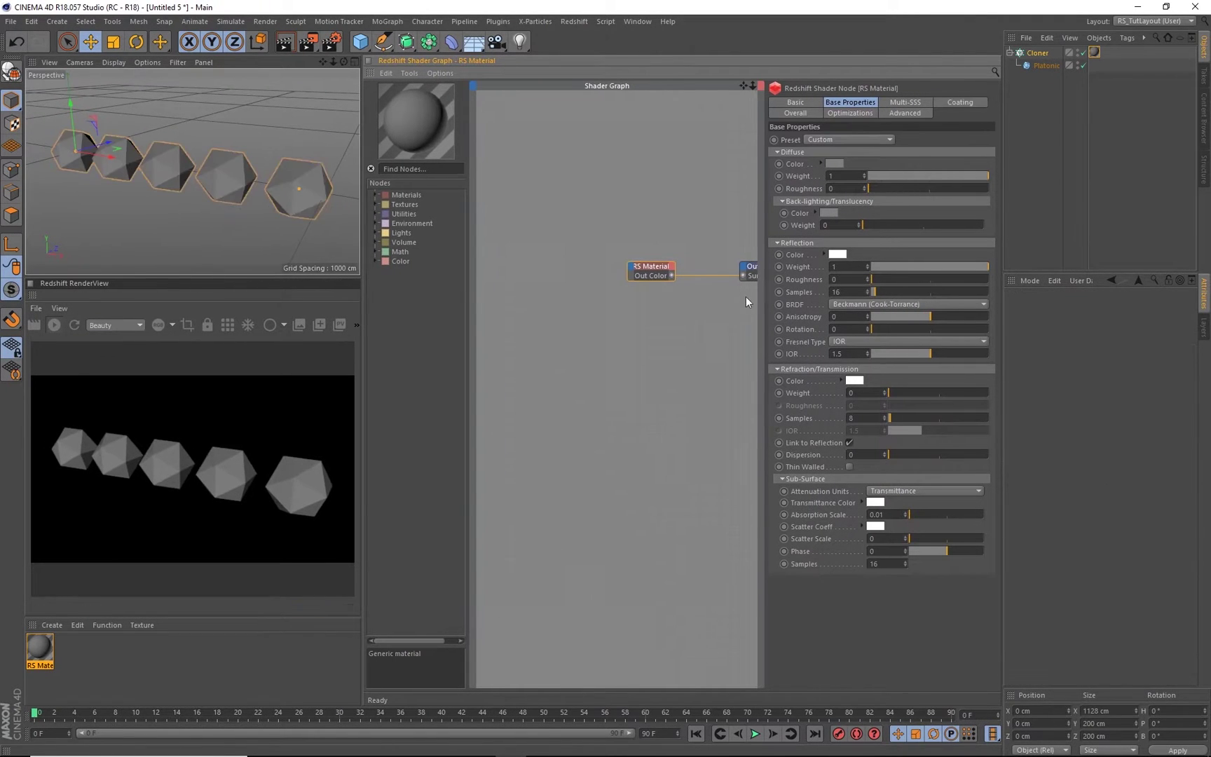
{"action": "left_click_drag", "start_coordinate": [766, 292], "coordinate": [776, 292]}
{"action": "middle_click_drag", "start_coordinate": [693, 312], "coordinate": [670, 306]}
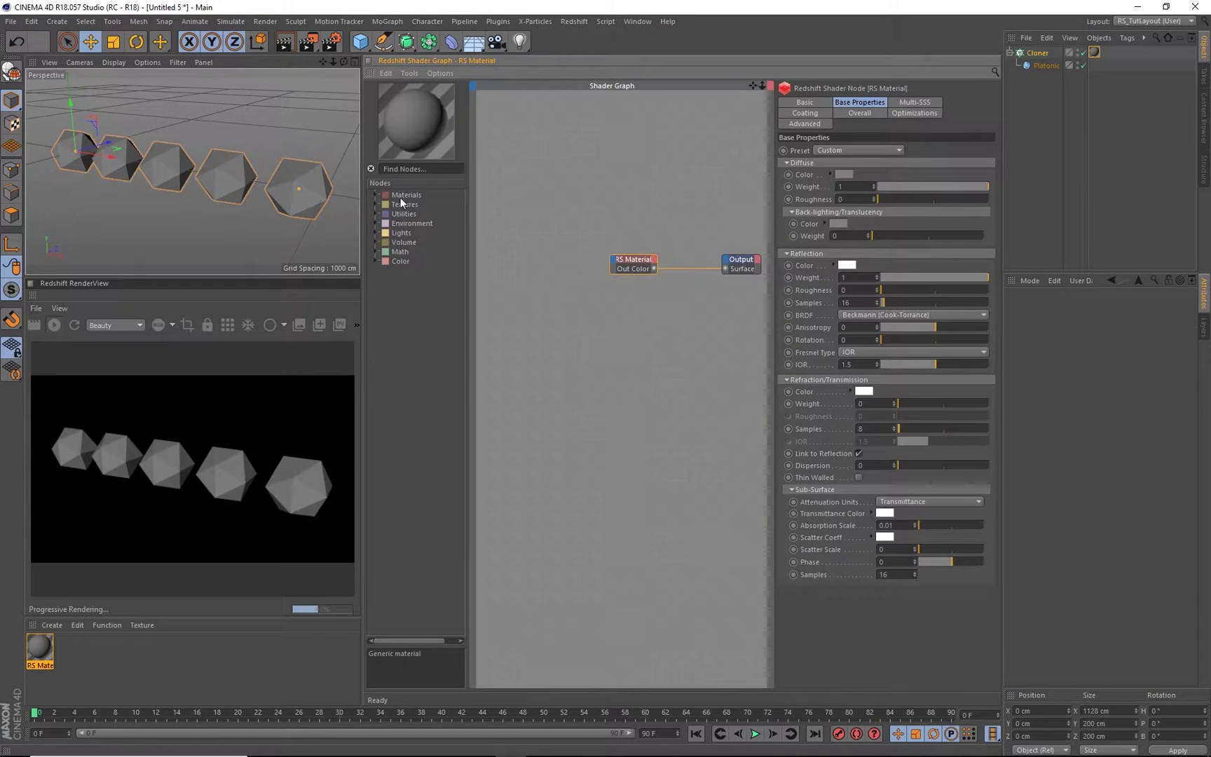
Find the Shader Switch node by searching for "shader" and add it to the graph before the RS Material node
{"action": "left_click", "coordinate": [407, 168]}
{"action": "type", "text": "shader"}
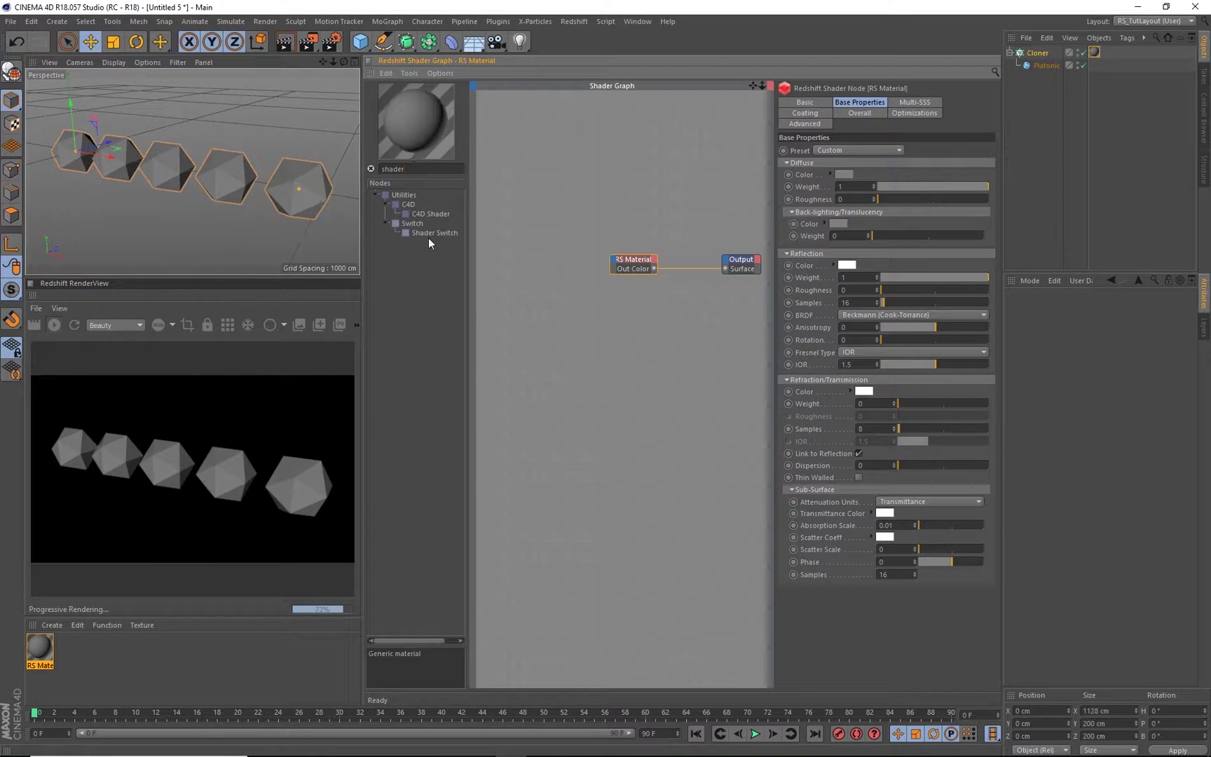
{"action": "left_click_drag", "start_coordinate": [429, 234], "coordinate": [576, 184]}
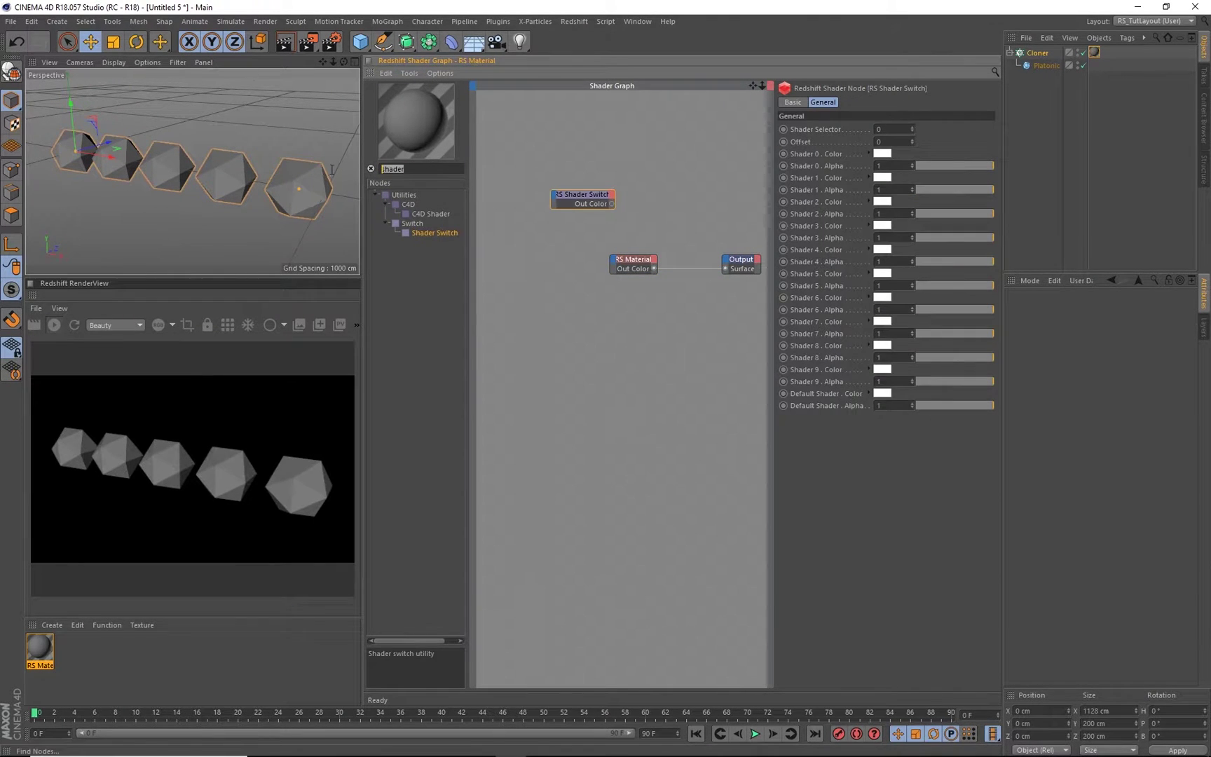
{"action": "left_click", "coordinate": [685, 136]}
{"action": "middle_click_drag", "start_coordinate": [594, 203], "coordinate": [643, 199]}
{"action": "left_click_drag", "start_coordinate": [644, 193], "coordinate": [578, 223]}
{"action": "left_click", "coordinate": [631, 188]}
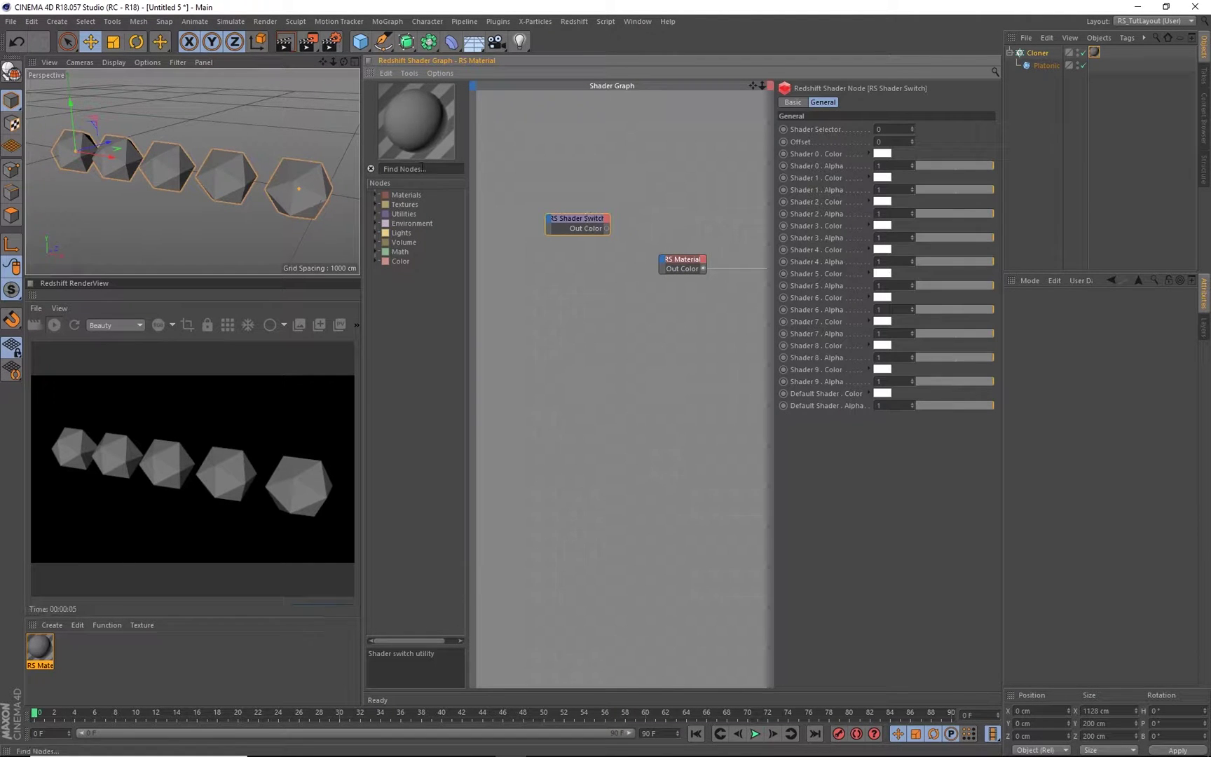
Find the Integer User Data node by searching for "user" and place it before the RS Shader Switch node
{"action": "left_click", "coordinate": [422, 168]}
{"action": "type", "text": "user"}
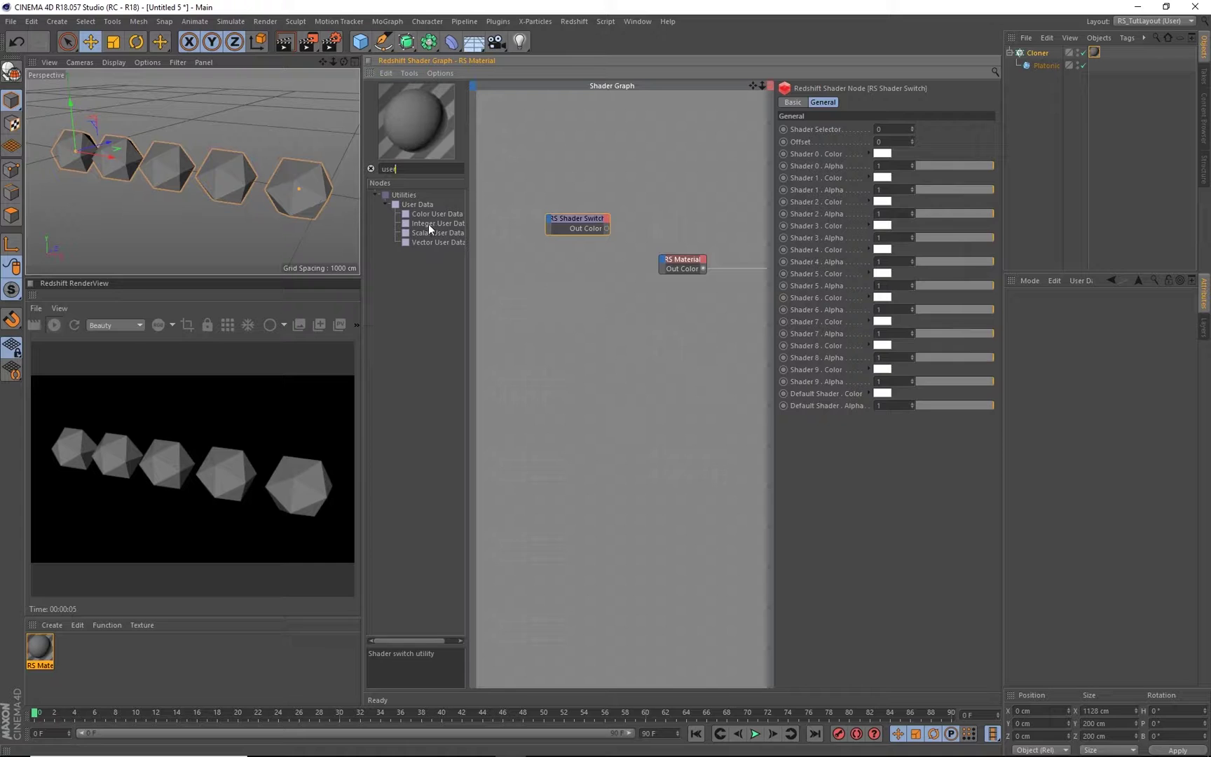
{"action": "left_click_drag", "start_coordinate": [429, 224], "coordinate": [514, 189]}
{"action": "middle_click_drag", "start_coordinate": [515, 193], "coordinate": [580, 183]}
{"action": "left_click_drag", "start_coordinate": [606, 164], "coordinate": [541, 187]}
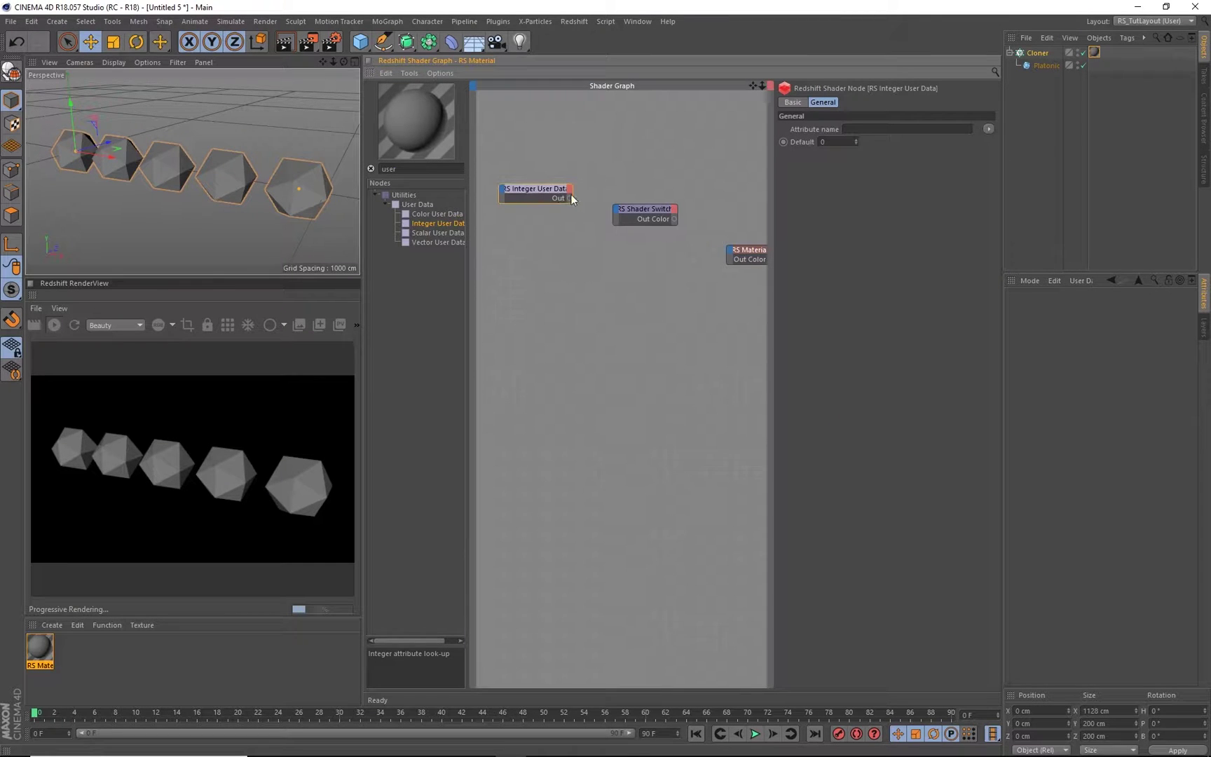
Set the Integer User Data node's attribute name to the MoGraph Object ID preset (RSMGID)
{"action": "left_click", "coordinate": [988, 130]}
{"action": "mouse_move", "coordinate": [1006, 154]}
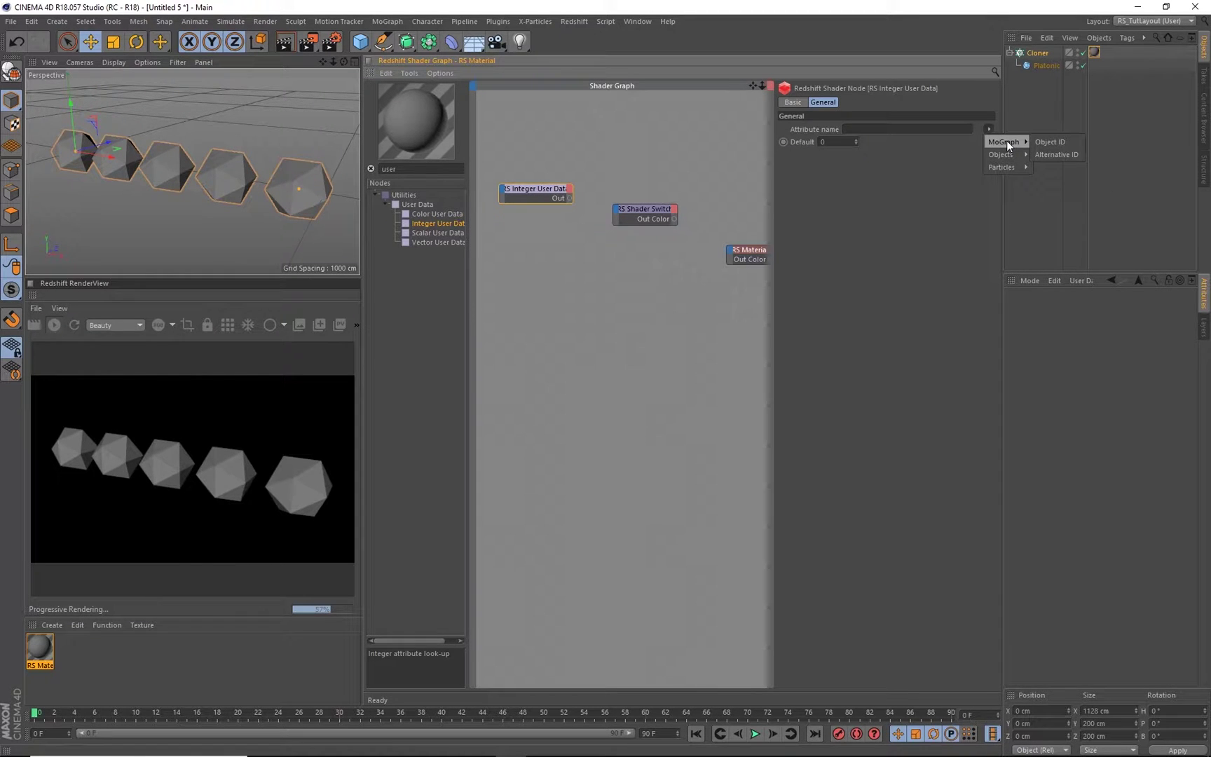
{"action": "left_click", "coordinate": [1044, 141]}
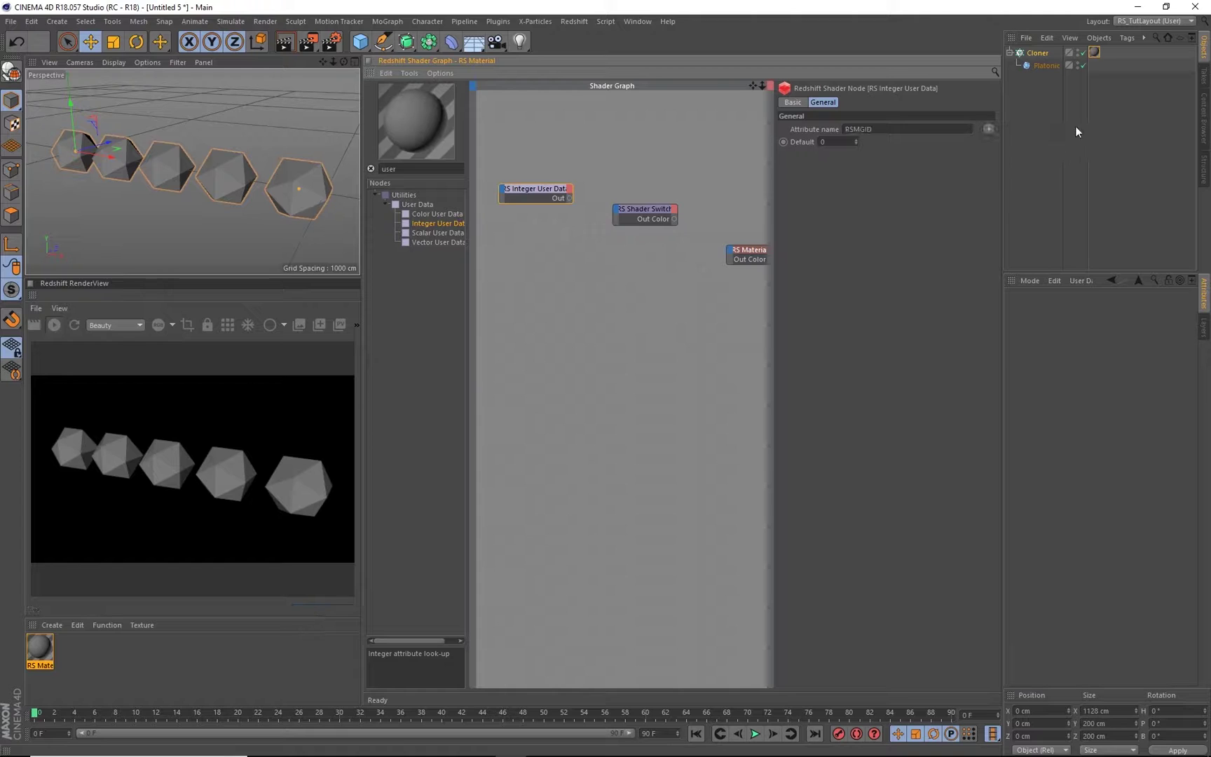
Connect the Integer User Data output to the Shader Switch's Selector input and space the two nodes apart
{"action": "middle_click_drag", "start_coordinate": [576, 142], "coordinate": [599, 147], "text": "alt"}
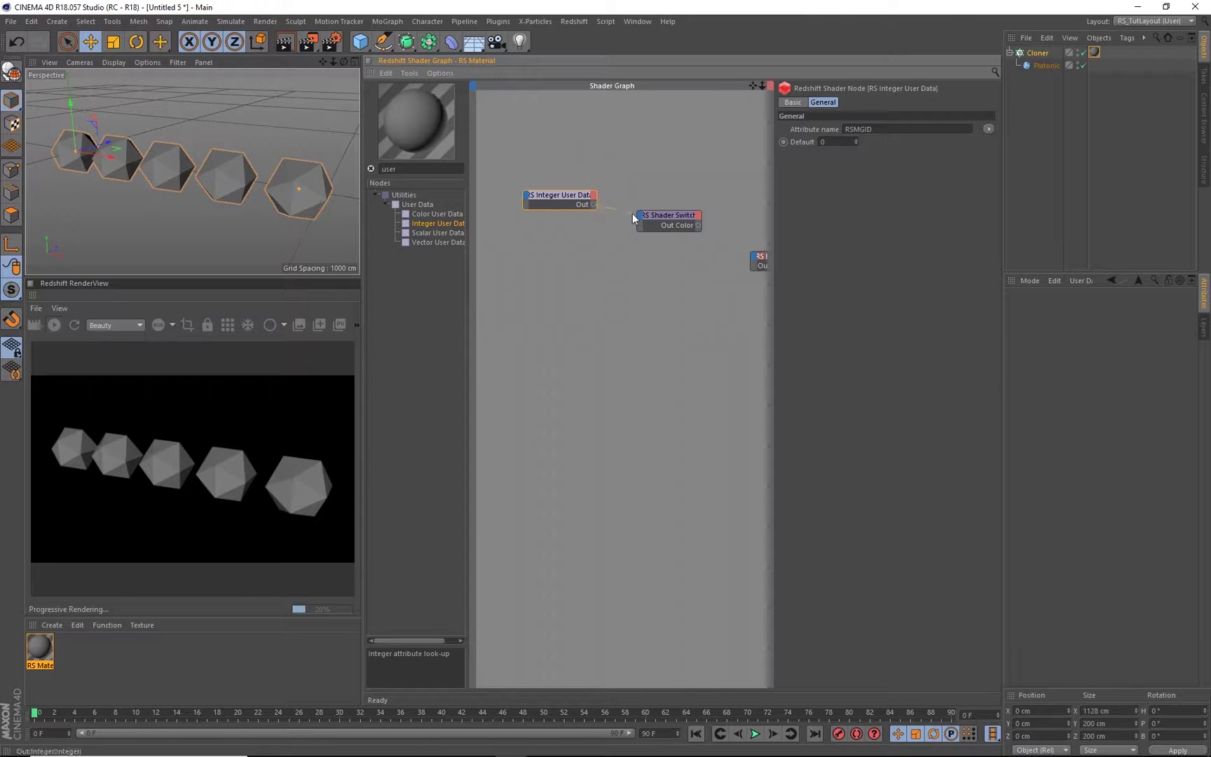
{"action": "left_click_drag", "start_coordinate": [633, 218], "coordinate": [638, 221]}
{"action": "left_click", "coordinate": [666, 225]}
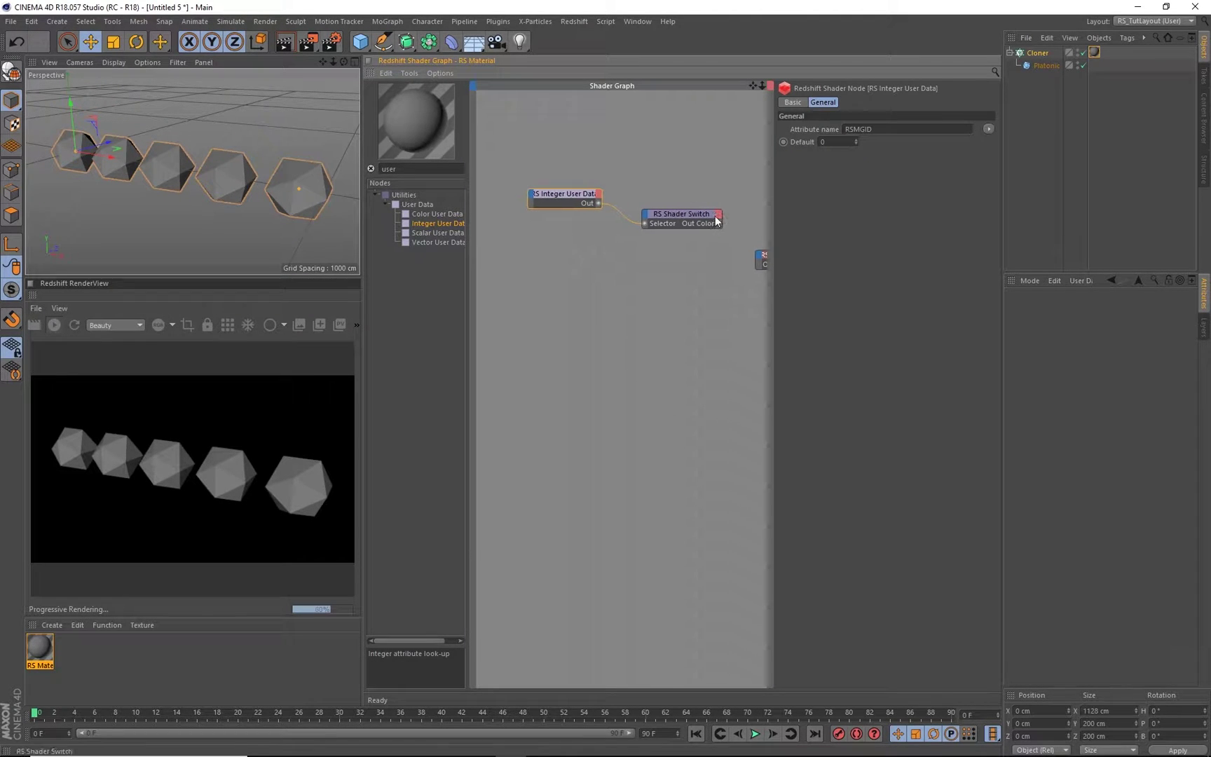
{"action": "left_click_drag", "start_coordinate": [574, 195], "coordinate": [560, 203]}
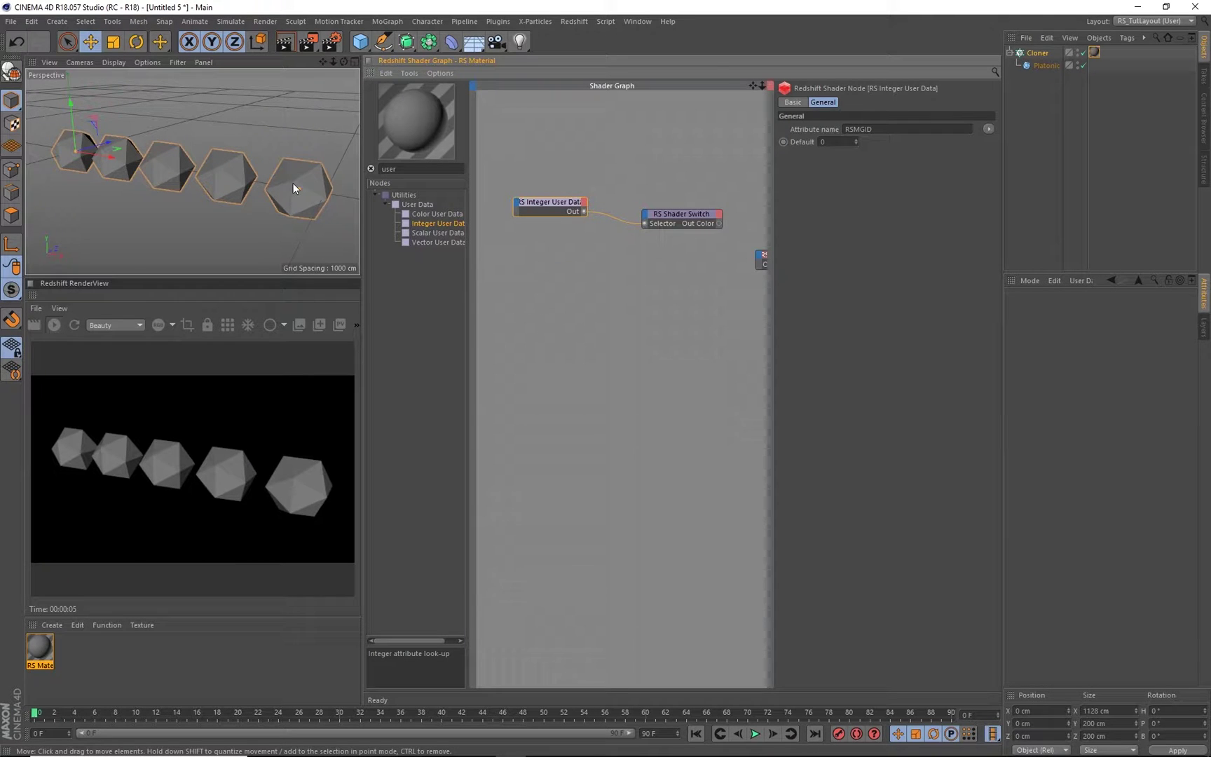
Rearrange the graph so the RS Material sits before the Shader Switch and the switch sits next to the Output node
{"action": "left_click", "coordinate": [686, 221]}
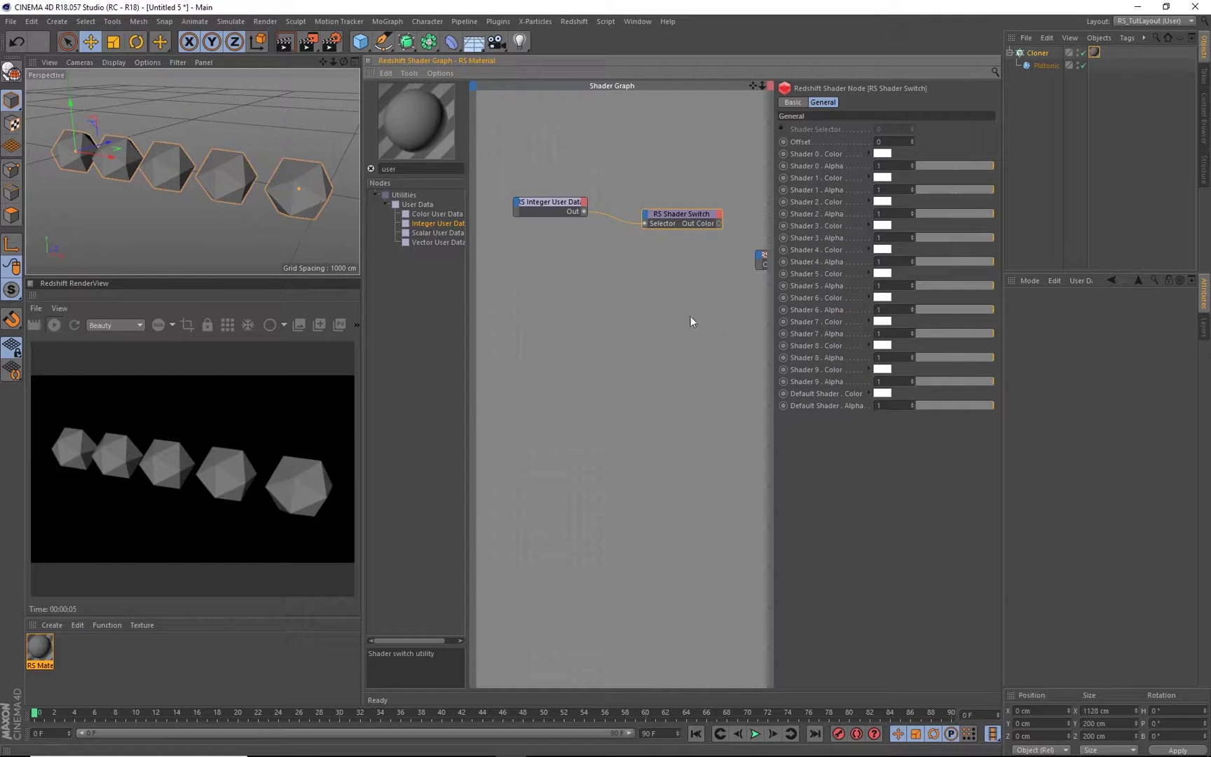
{"action": "middle_click_drag", "start_coordinate": [664, 273], "coordinate": [620, 285]}
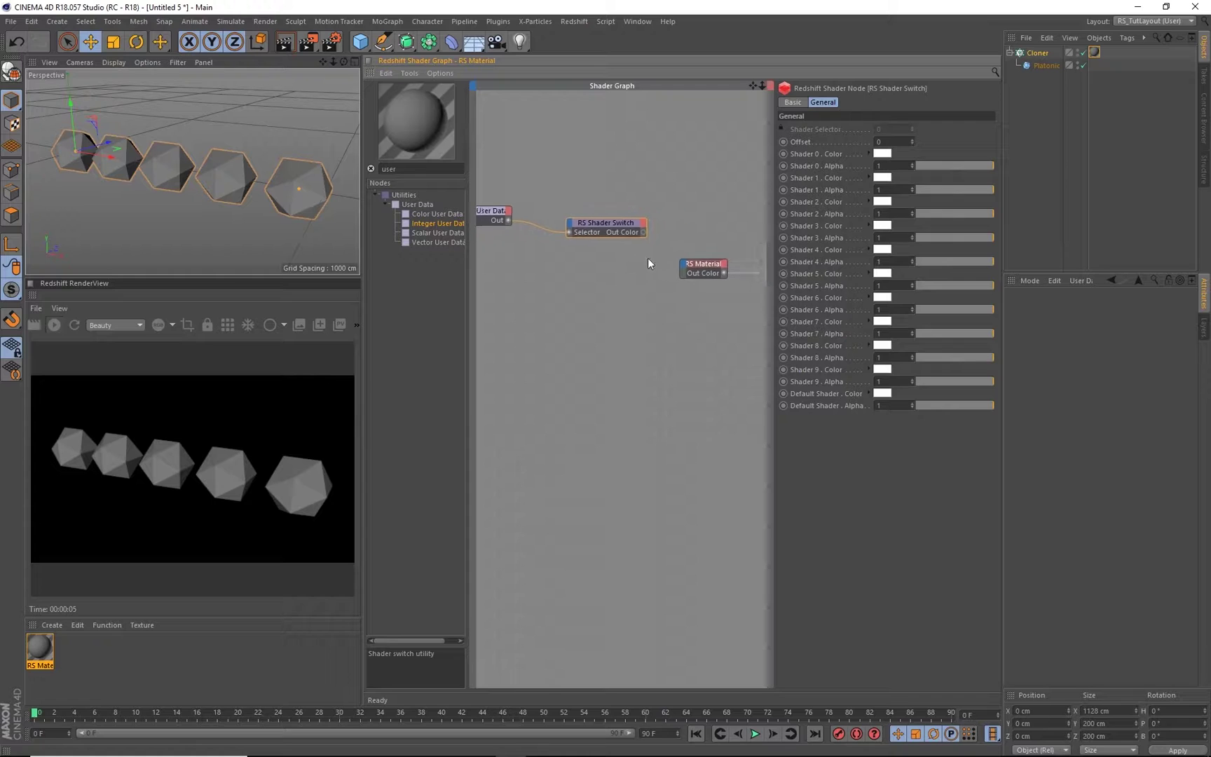
{"action": "left_click_drag", "start_coordinate": [697, 267], "coordinate": [594, 280]}
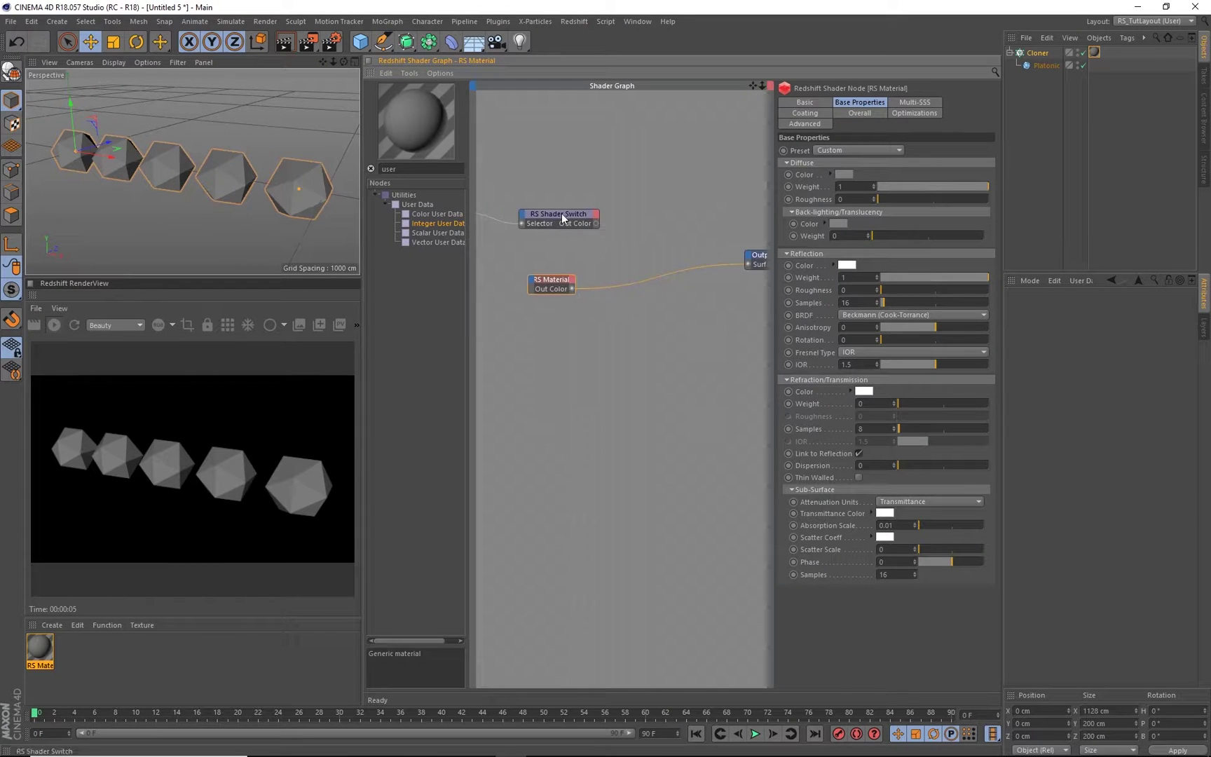
{"action": "left_click_drag", "start_coordinate": [561, 213], "coordinate": [683, 229]}
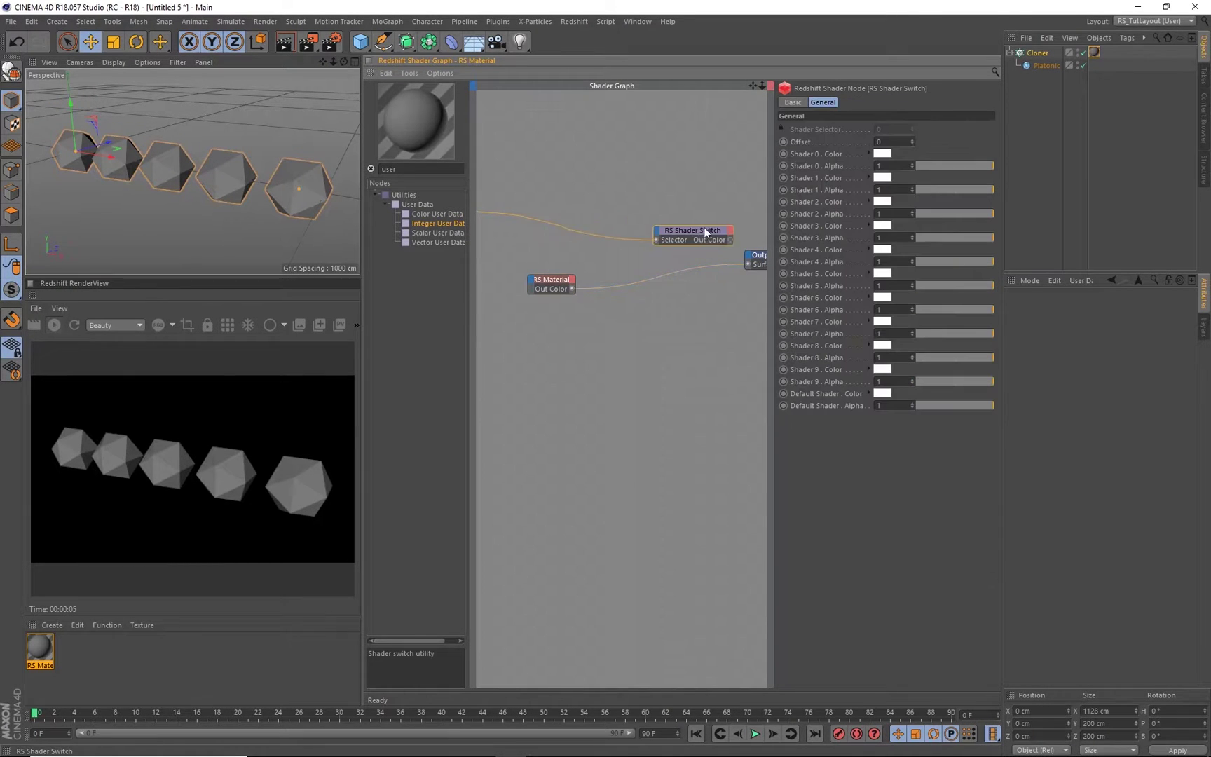
{"action": "left_click", "coordinate": [550, 286]}
{"action": "left_click_drag", "start_coordinate": [557, 285], "coordinate": [552, 274]}
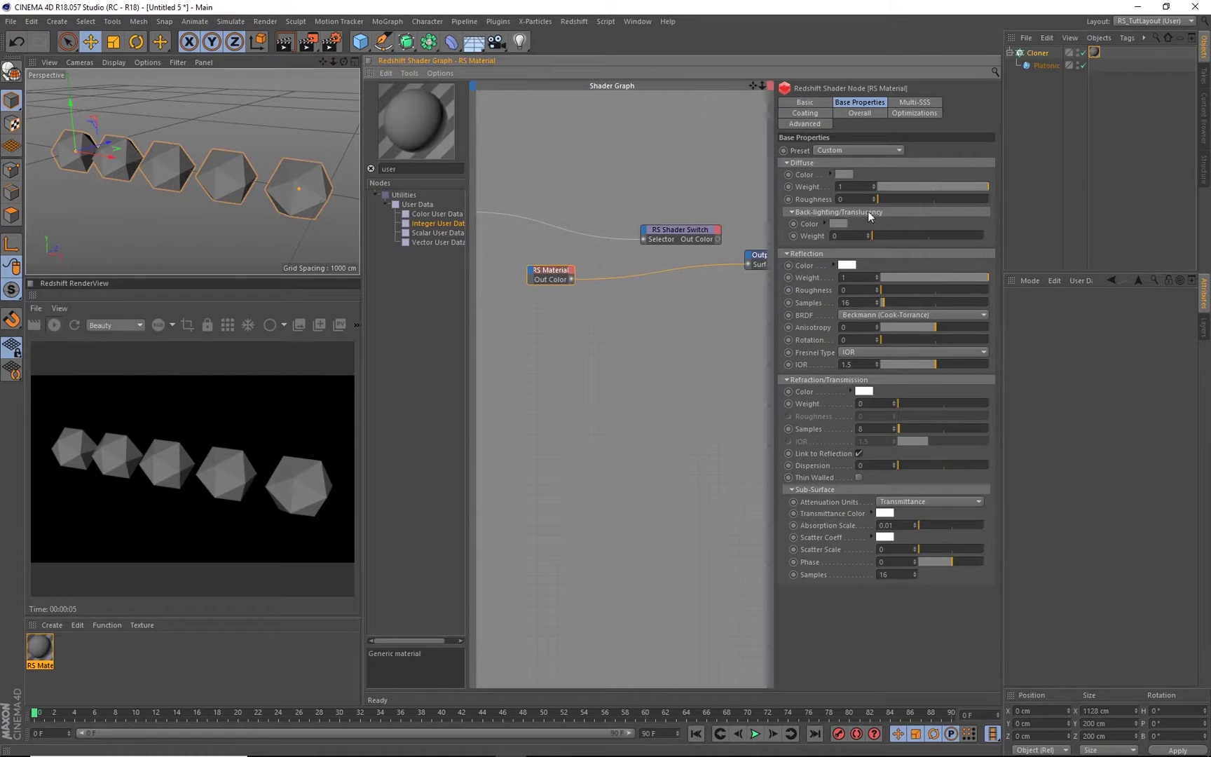
{"action": "middle_click_drag", "start_coordinate": [670, 280], "coordinate": [652, 278]}
Connect the RS Material's Out Color to the switch's Shader 0 input and the switch's Out Color to the Output's Surface
{"action": "left_click_drag", "start_coordinate": [553, 277], "coordinate": [629, 236]}
{"action": "left_click", "coordinate": [653, 254]}
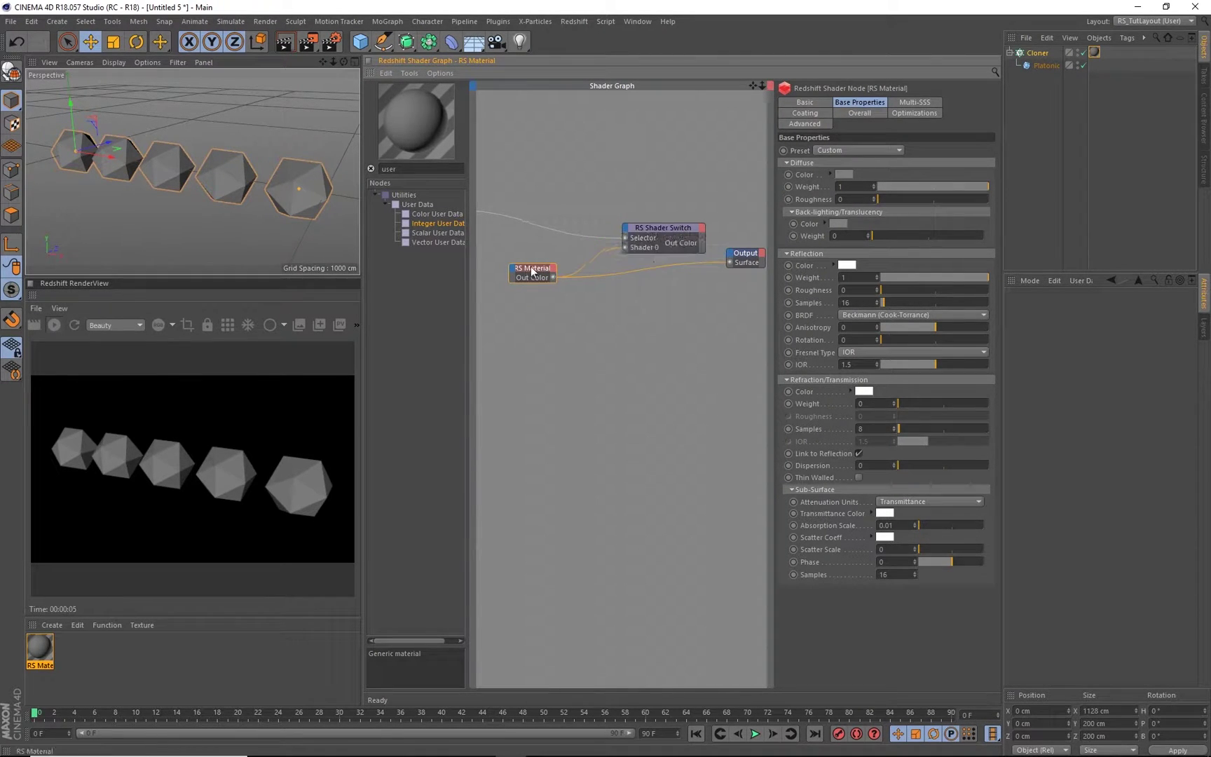
{"action": "left_click_drag", "start_coordinate": [533, 270], "coordinate": [518, 268]}
{"action": "left_click_drag", "start_coordinate": [702, 244], "coordinate": [730, 262]}
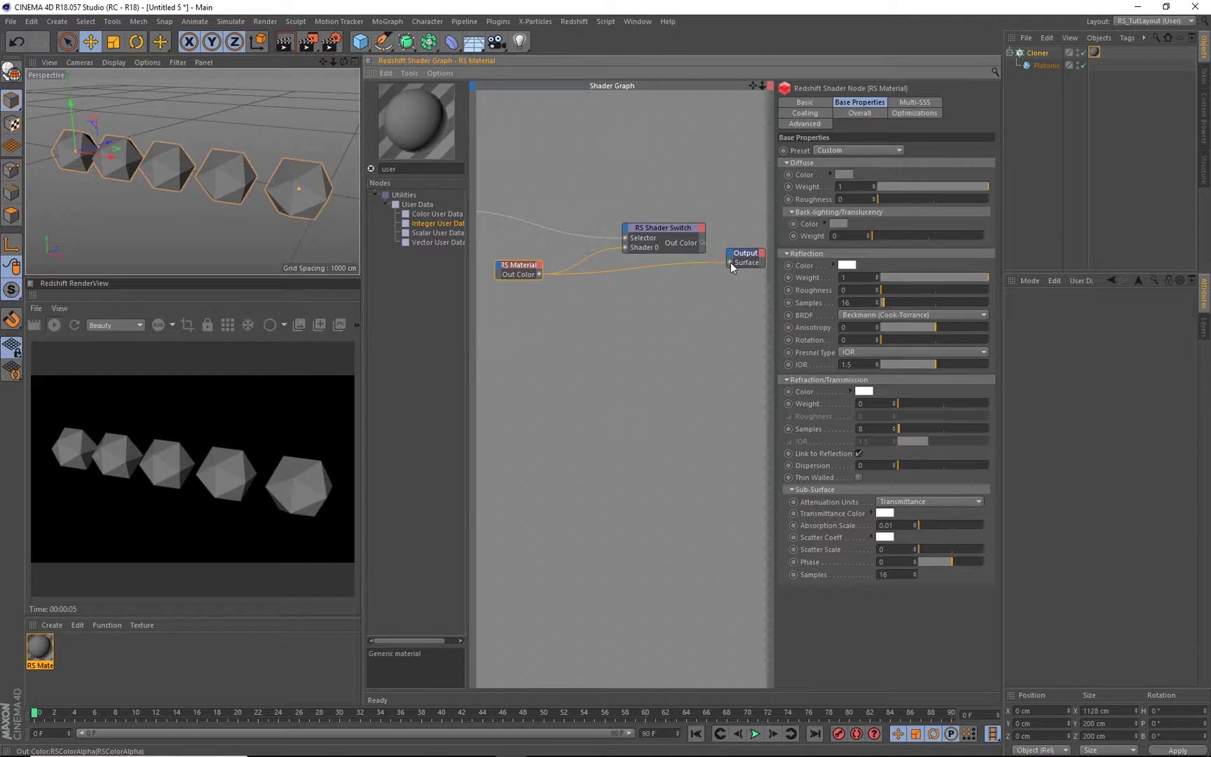
Move the Shader Switch closer to the RS Material, then add a second RS Material node below the first with the Gold preset
{"action": "left_click_drag", "start_coordinate": [659, 228], "coordinate": [624, 225]}
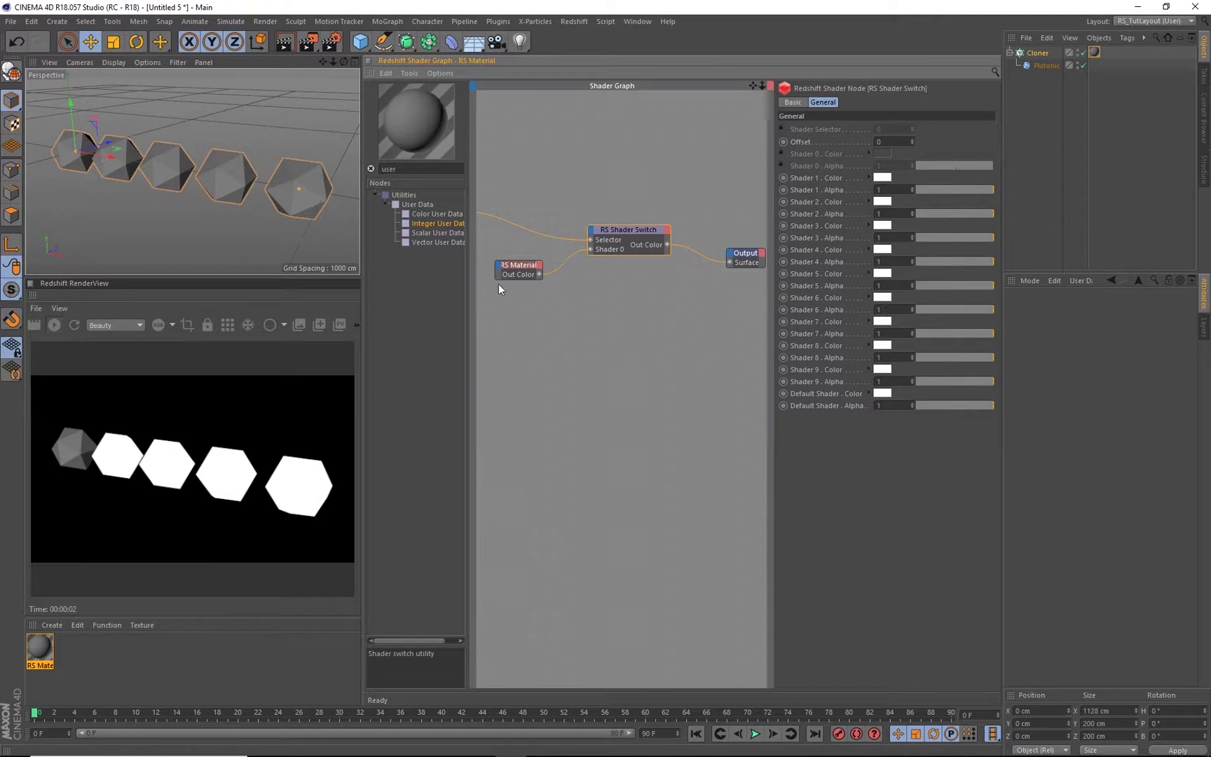
{"action": "middle_click_drag", "start_coordinate": [516, 289], "coordinate": [536, 290]}
{"action": "key", "text": "BackSpace"}
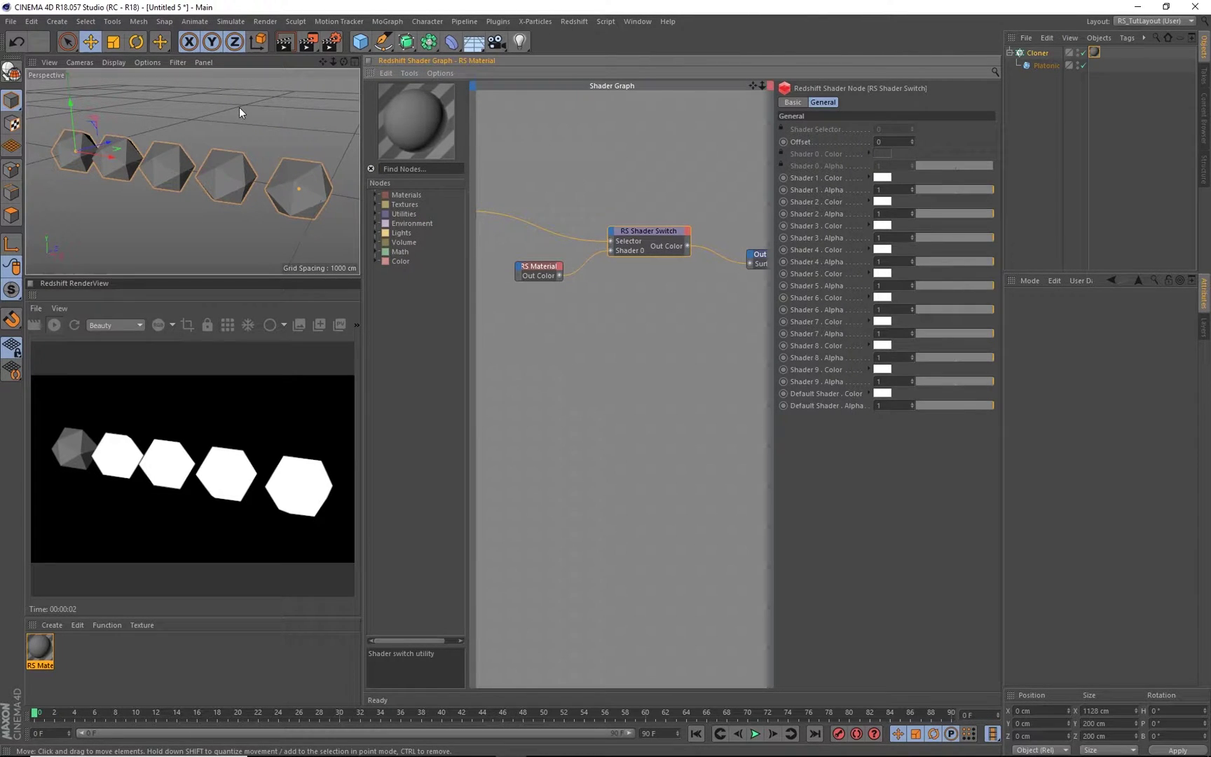
{"action": "type", "text": "mater"}
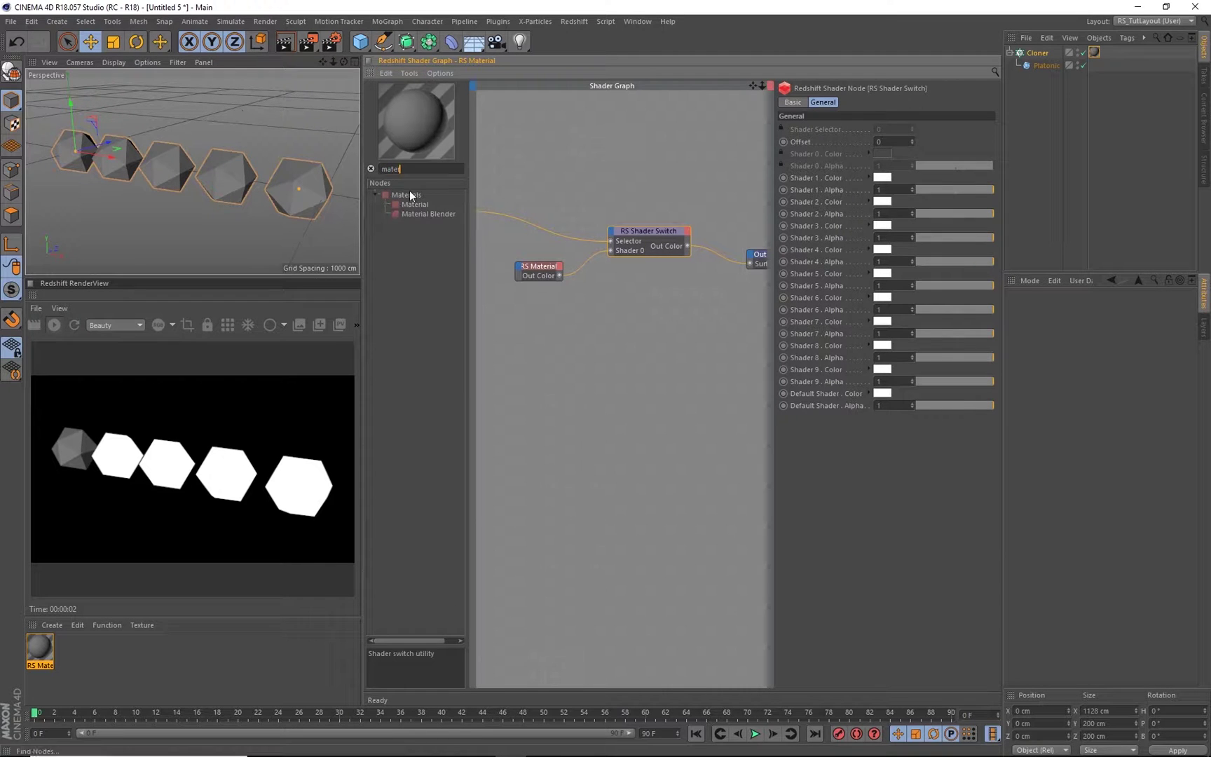
{"action": "left_click_drag", "start_coordinate": [411, 204], "coordinate": [563, 318]}
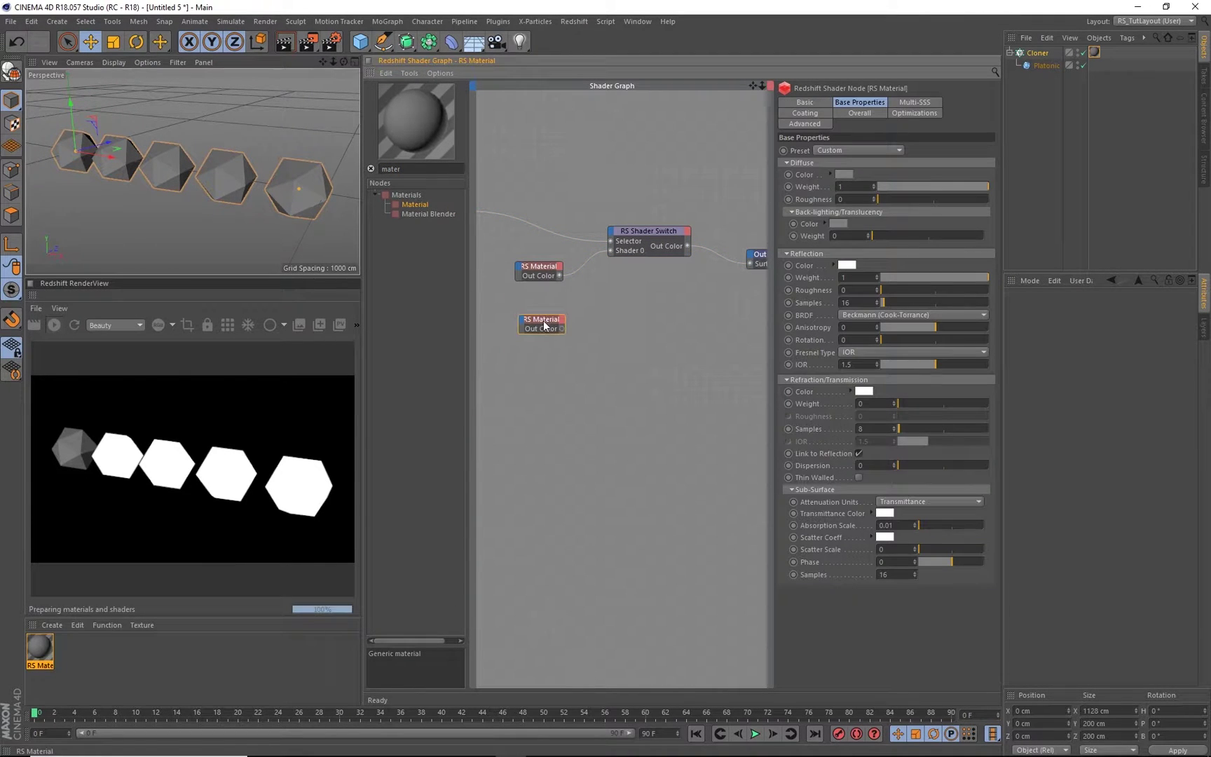
{"action": "left_click", "coordinate": [851, 150]}
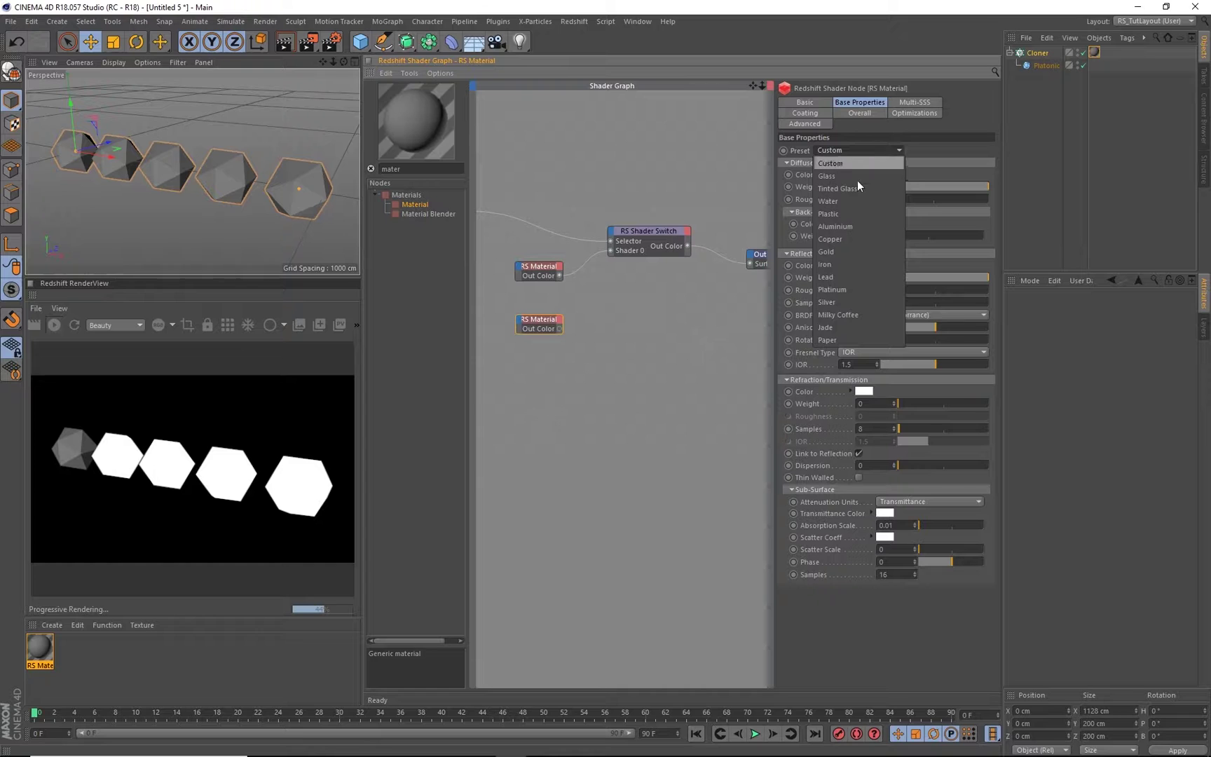
{"action": "left_click", "coordinate": [853, 241]}
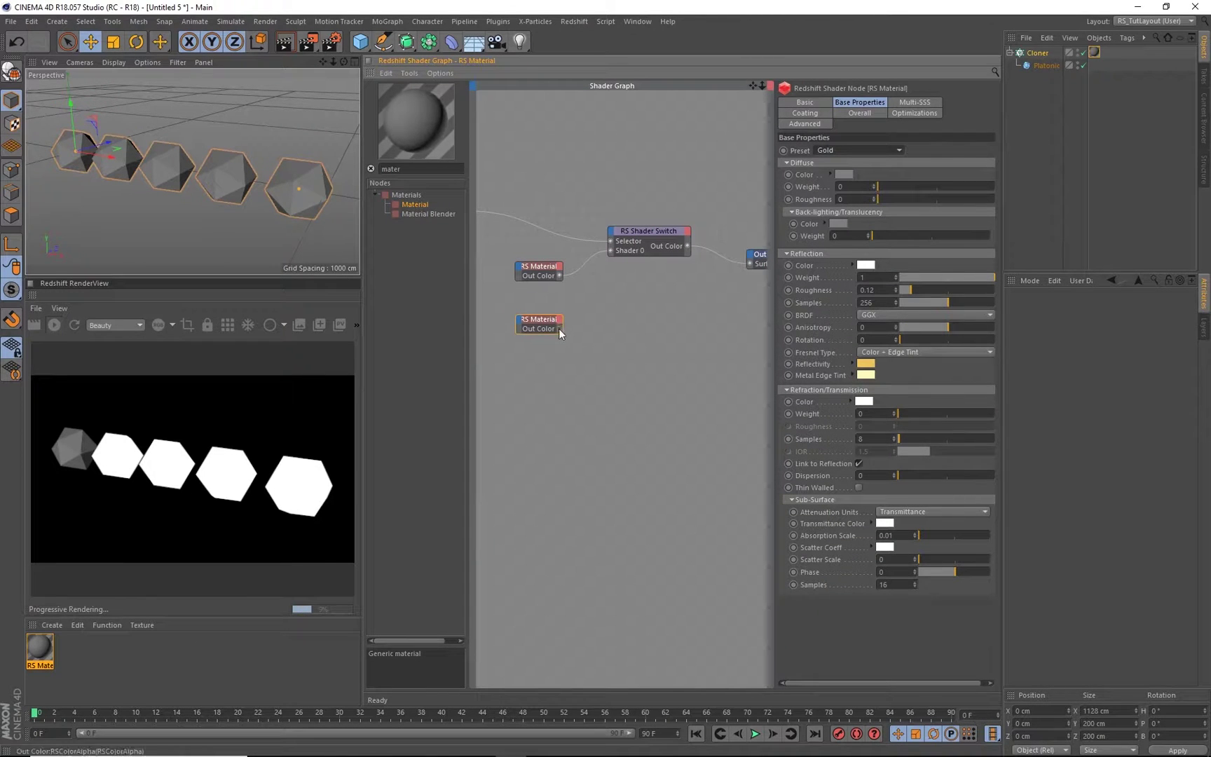
Connect the second RS Material's Out Color to the switch's Shader 1 input and change that material's preset to Aluminium
{"action": "left_click_drag", "start_coordinate": [559, 328], "coordinate": [613, 236]}
{"action": "left_click", "coordinate": [632, 265]}
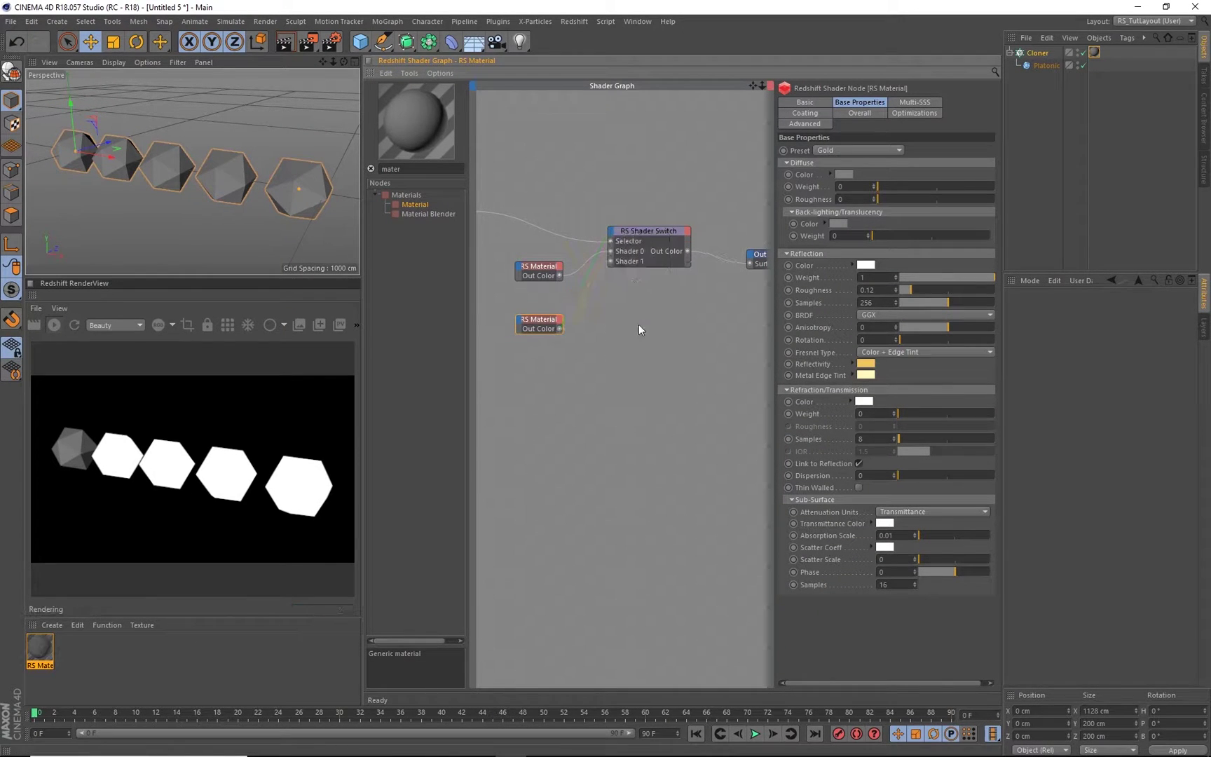
{"action": "left_click_drag", "start_coordinate": [540, 325], "coordinate": [535, 319]}
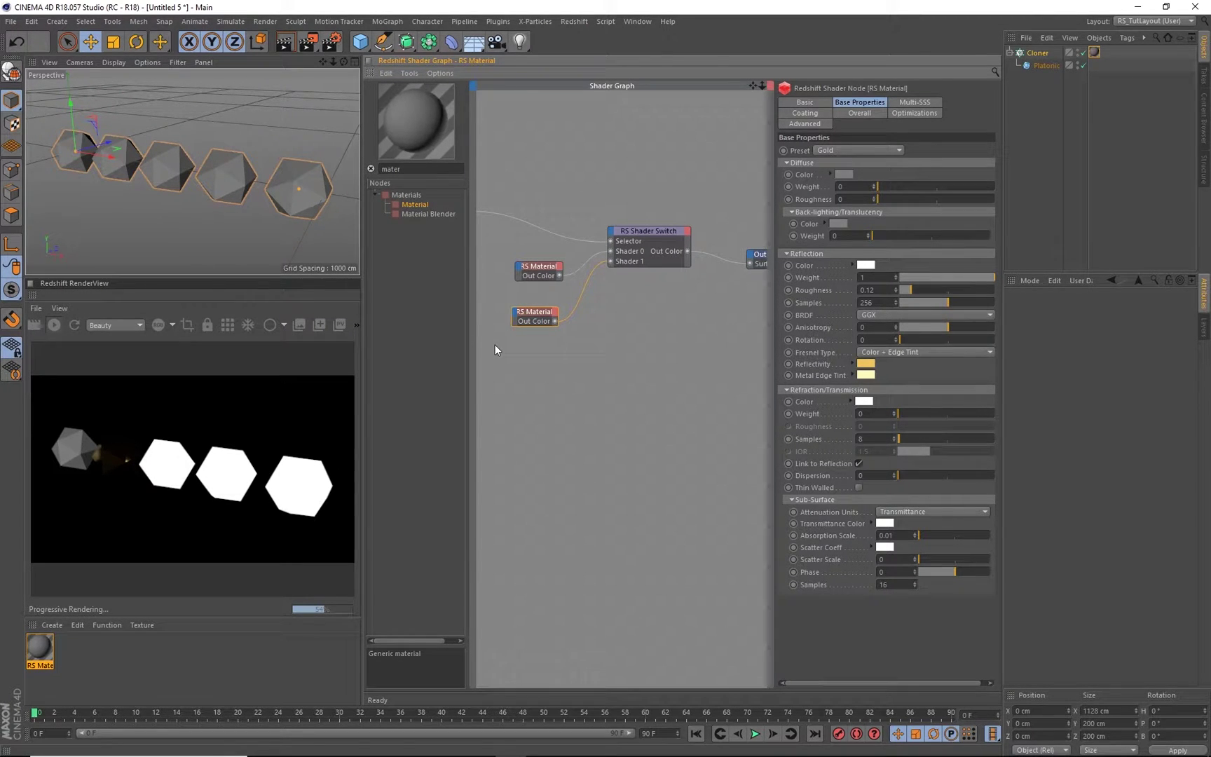
{"action": "left_click", "coordinate": [900, 149]}
{"action": "left_click", "coordinate": [869, 237]}
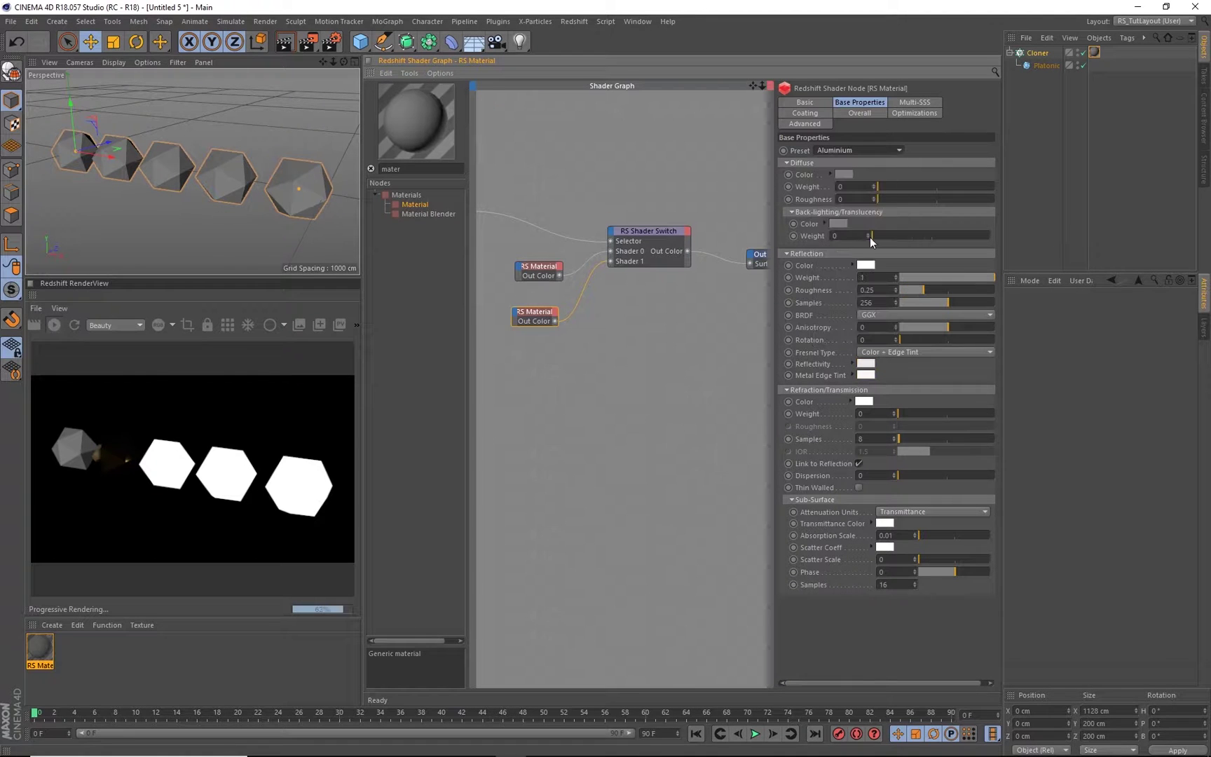
{"action": "left_click_drag", "start_coordinate": [535, 314], "coordinate": [536, 304]}
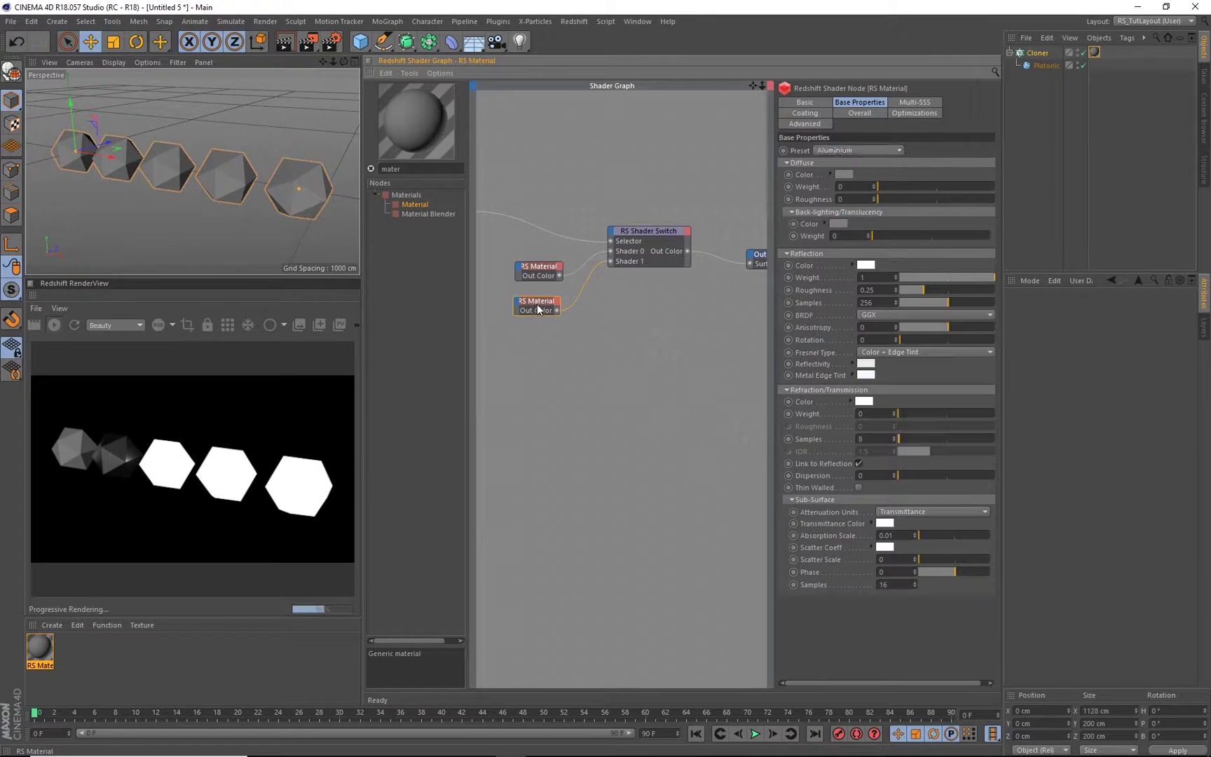
Add a third RS Material node with the Plastic preset and connect it to the switch's Shader 2 input
{"action": "left_click_drag", "start_coordinate": [529, 356], "coordinate": [530, 350]}
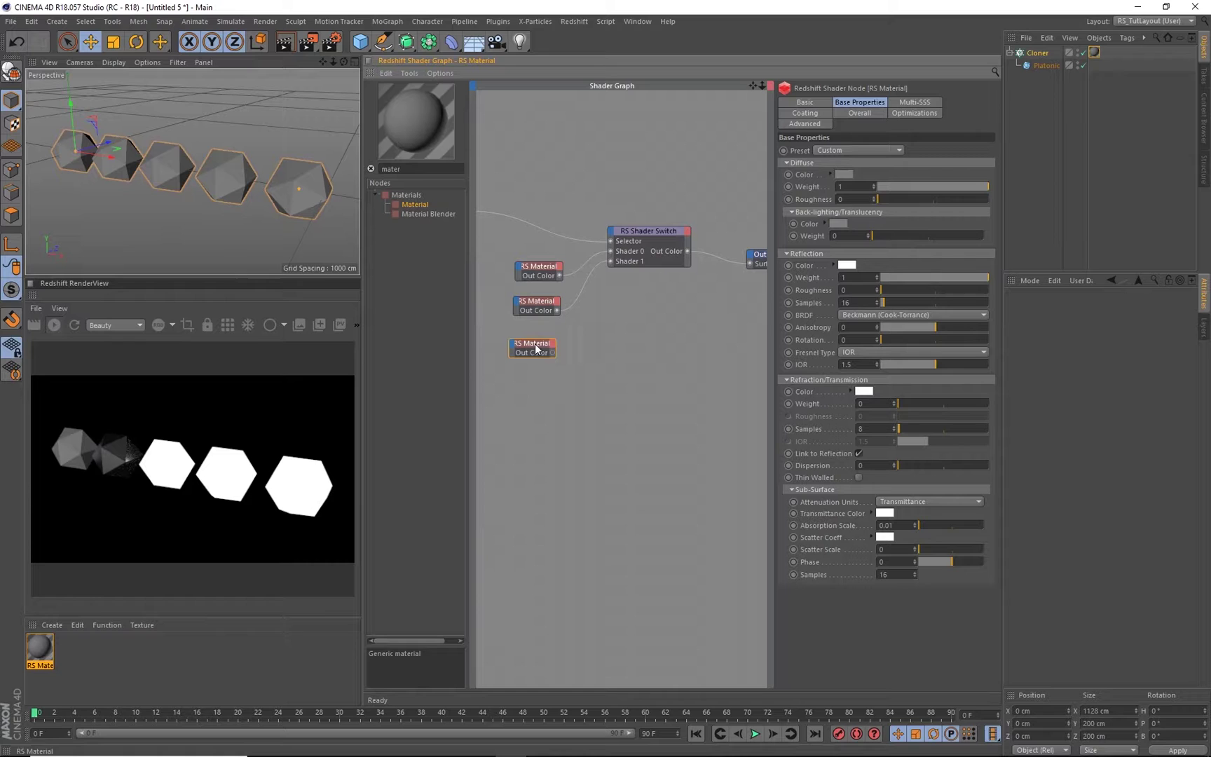
{"action": "left_click", "coordinate": [869, 150]}
{"action": "left_click", "coordinate": [853, 212]}
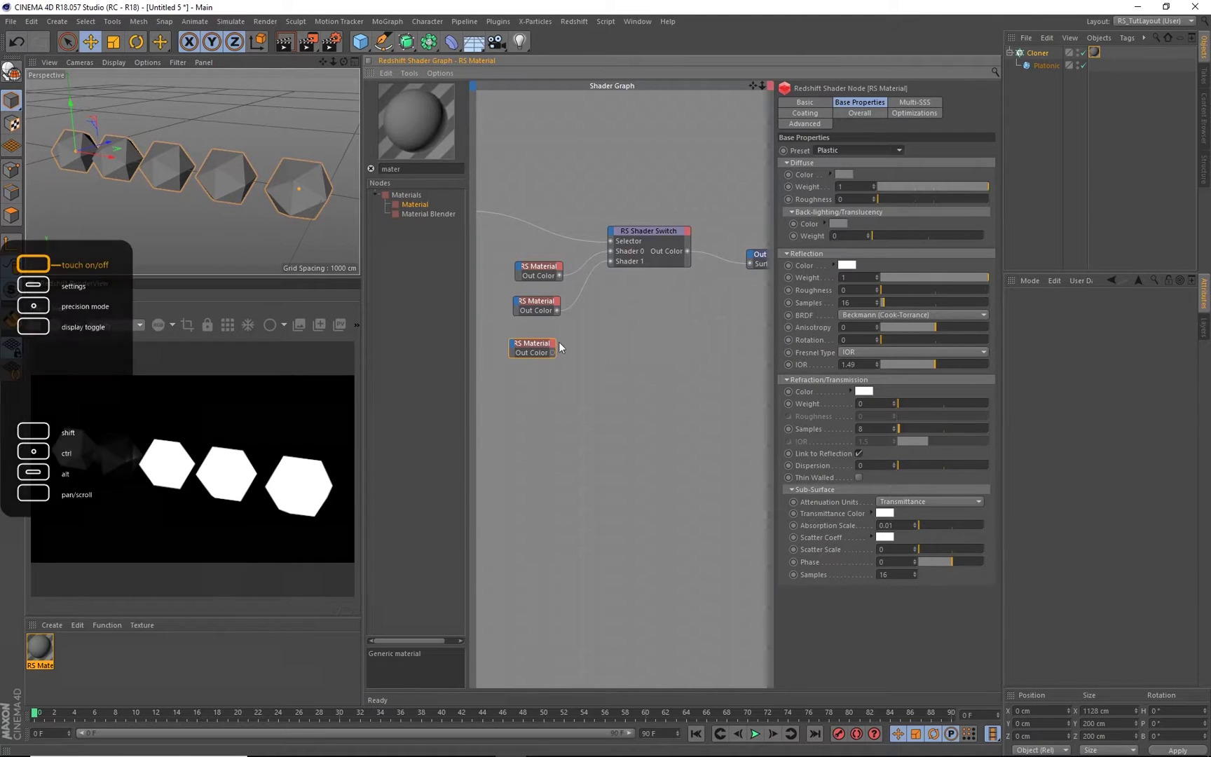
{"action": "left_click_drag", "start_coordinate": [558, 352], "coordinate": [612, 237]}
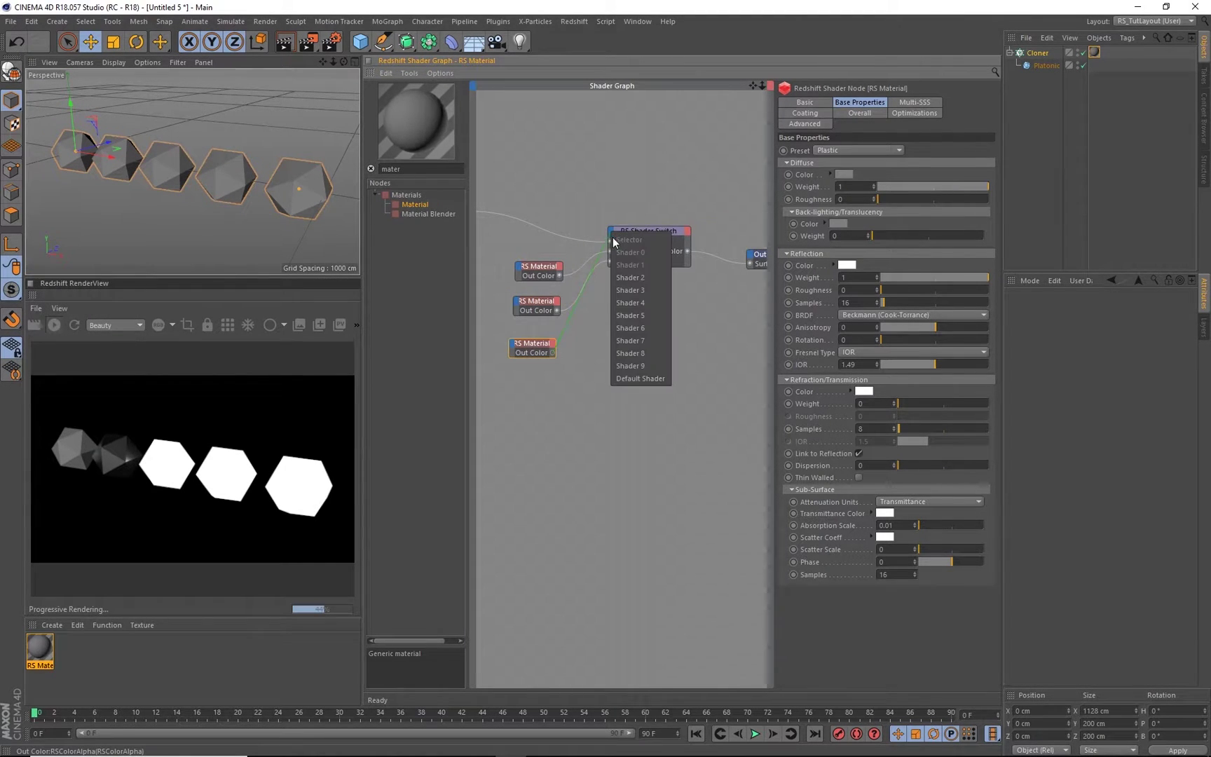
{"action": "left_click", "coordinate": [639, 278]}
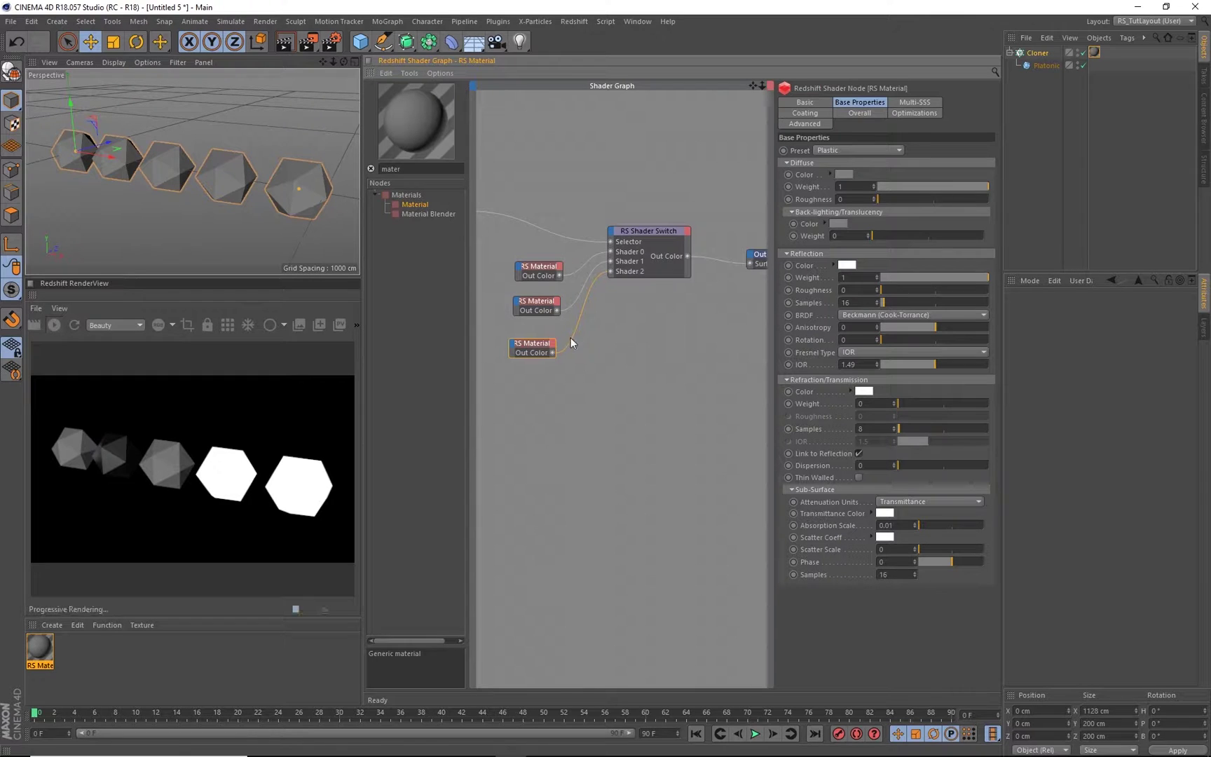
Set the third RS Material's diffuse color to a bright, fully saturated red
{"action": "left_click", "coordinate": [844, 174]}
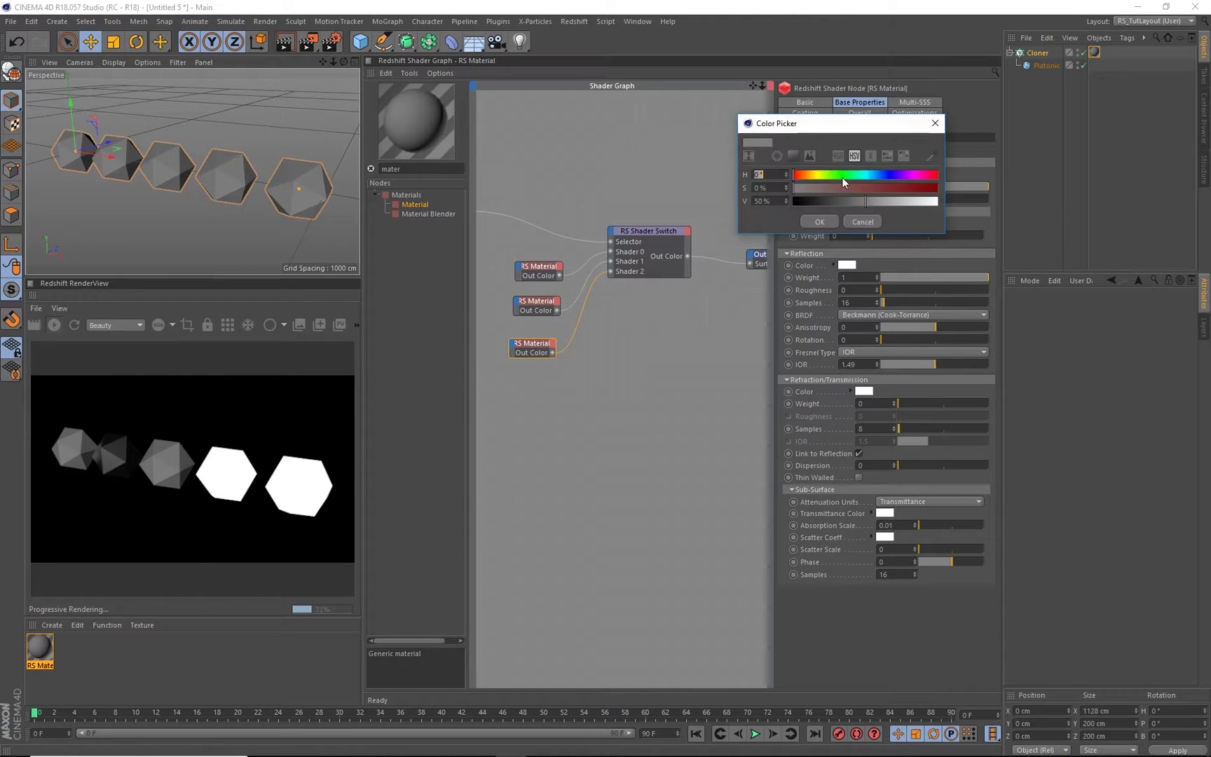
{"action": "left_click_drag", "start_coordinate": [844, 188], "coordinate": [936, 188]}
{"action": "left_click", "coordinate": [912, 202]}
{"action": "left_click", "coordinate": [819, 221]}
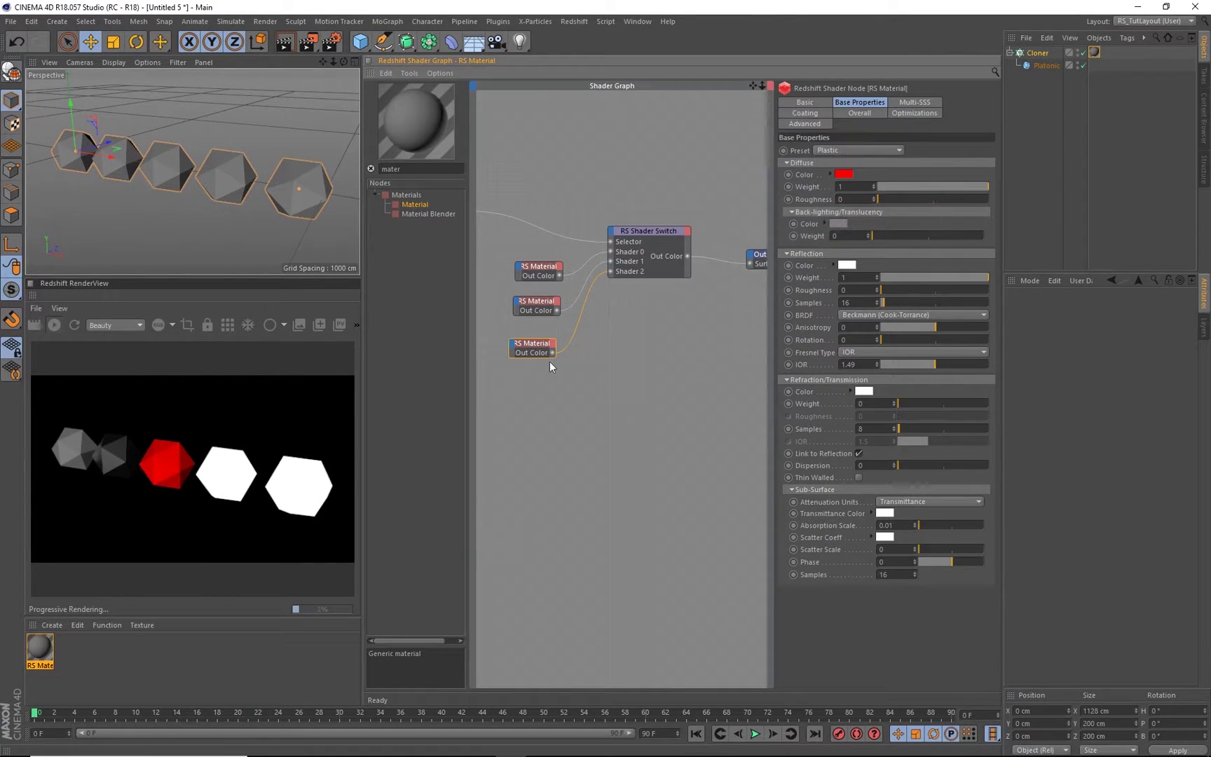
Add a fourth RS Material node, connect it to the switch's Shader 3 input and give it the Glass preset
{"action": "left_click_drag", "start_coordinate": [524, 390], "coordinate": [613, 232]}
{"action": "left_click", "coordinate": [613, 233]}
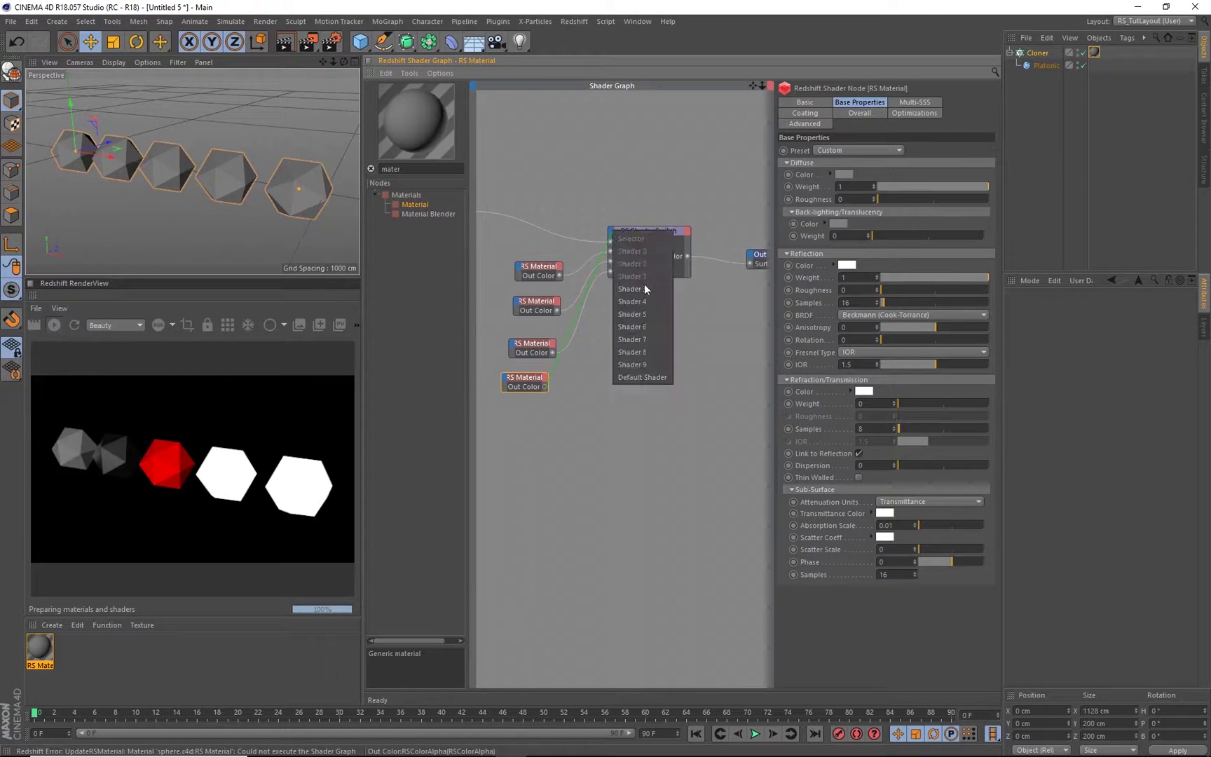
{"action": "left_click", "coordinate": [657, 303]}
{"action": "left_click_drag", "start_coordinate": [611, 282], "coordinate": [545, 386]}
{"action": "left_click", "coordinate": [838, 150]}
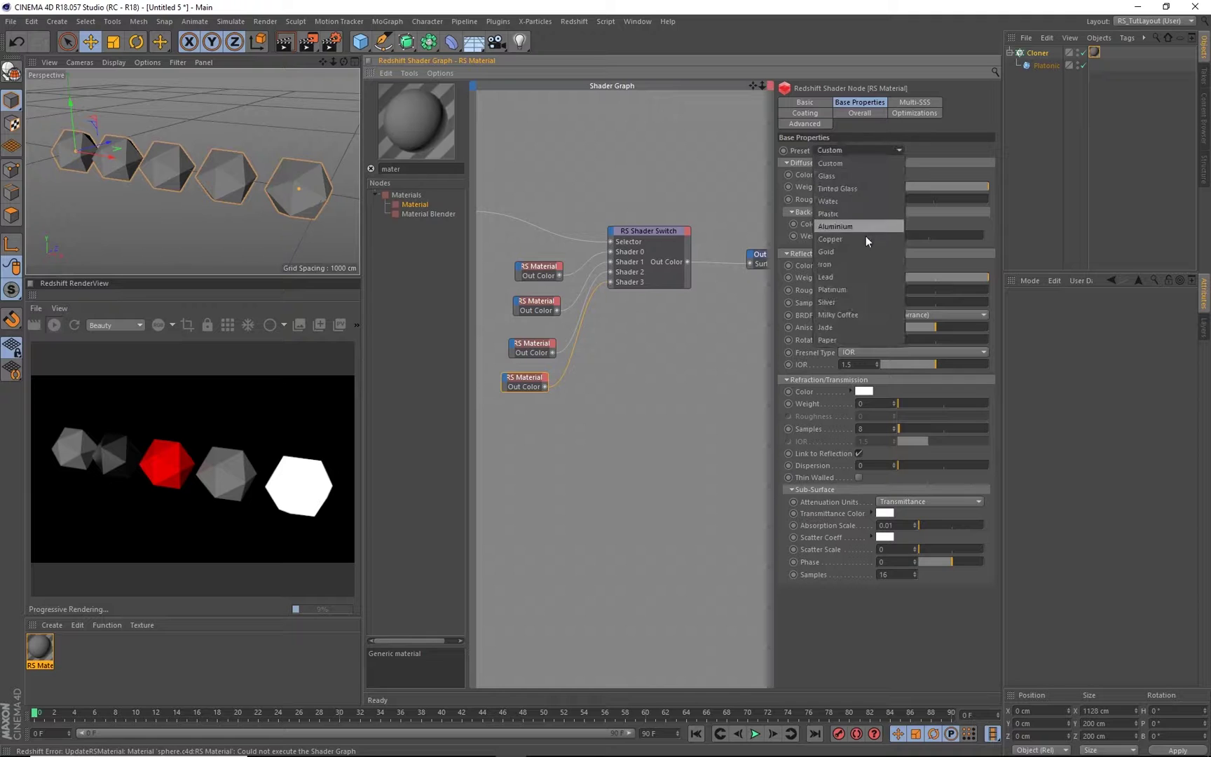
{"action": "left_click", "coordinate": [863, 203]}
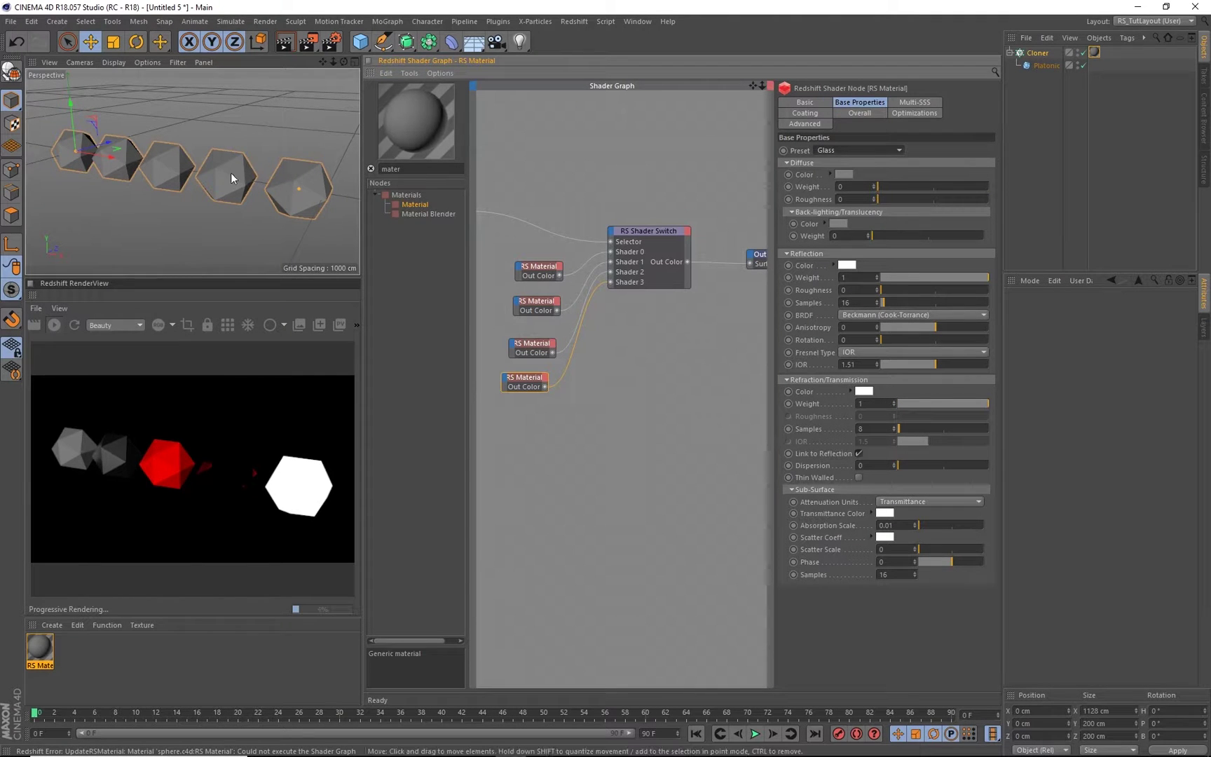
{"action": "left_click_drag", "start_coordinate": [231, 173], "coordinate": [183, 159], "text": "alt"}
{"action": "left_click_drag", "start_coordinate": [281, 181], "coordinate": [238, 165], "text": "alt"}
{"action": "left_click_drag", "start_coordinate": [525, 382], "coordinate": [535, 380]}
Add a fifth RS Material node with the Iron preset and connect it to the switch's Shader 4 input
{"action": "left_click_drag", "start_coordinate": [418, 204], "coordinate": [550, 424]}
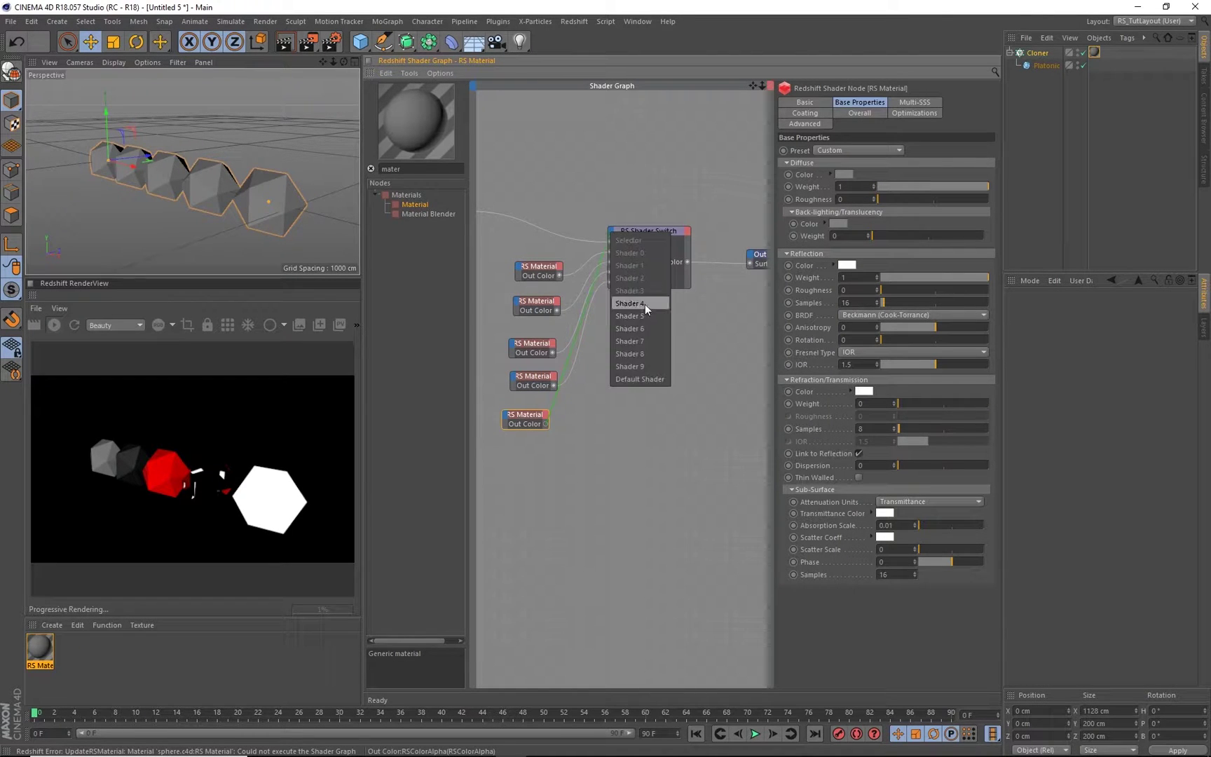
{"action": "left_click", "coordinate": [644, 306]}
{"action": "left_click", "coordinate": [840, 150]}
{"action": "left_click", "coordinate": [892, 238]}
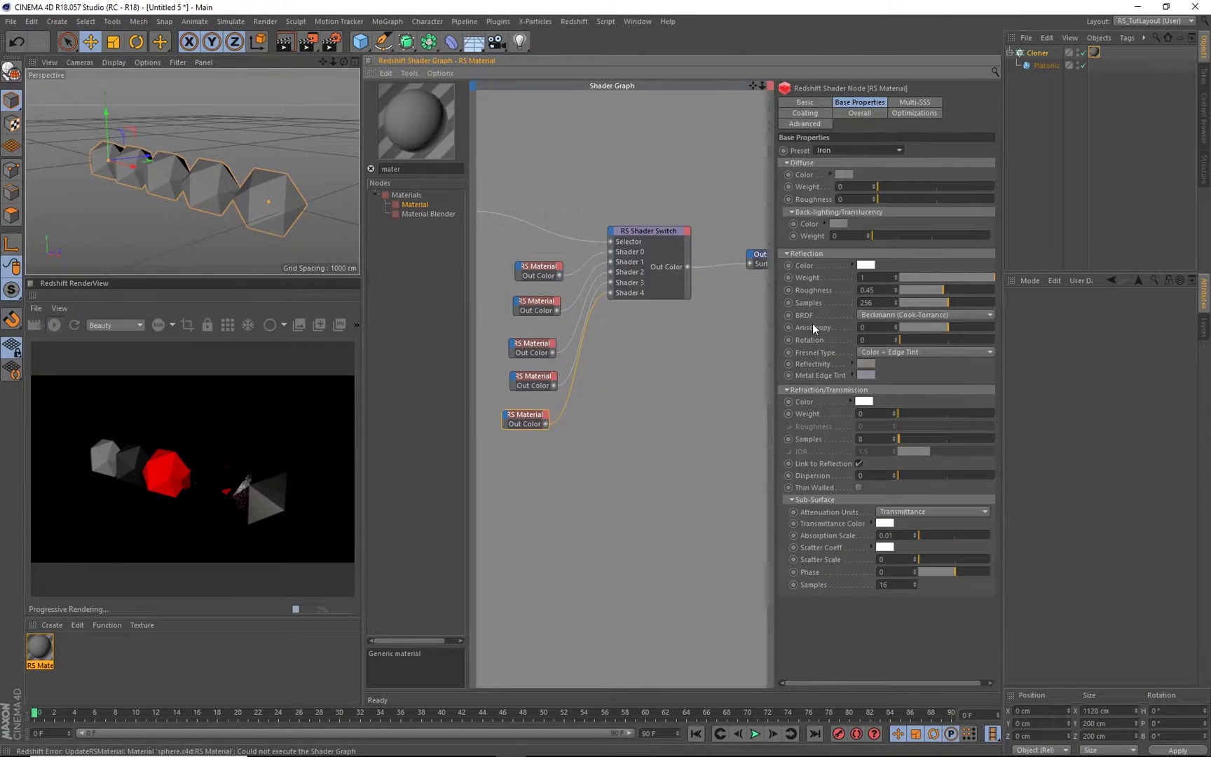
Try the Tinted Glass and Lead presets on the fifth RS Material and settle on Jade
{"action": "left_click", "coordinate": [864, 147]}
{"action": "left_click", "coordinate": [887, 235]}
{"action": "left_click", "coordinate": [848, 150]}
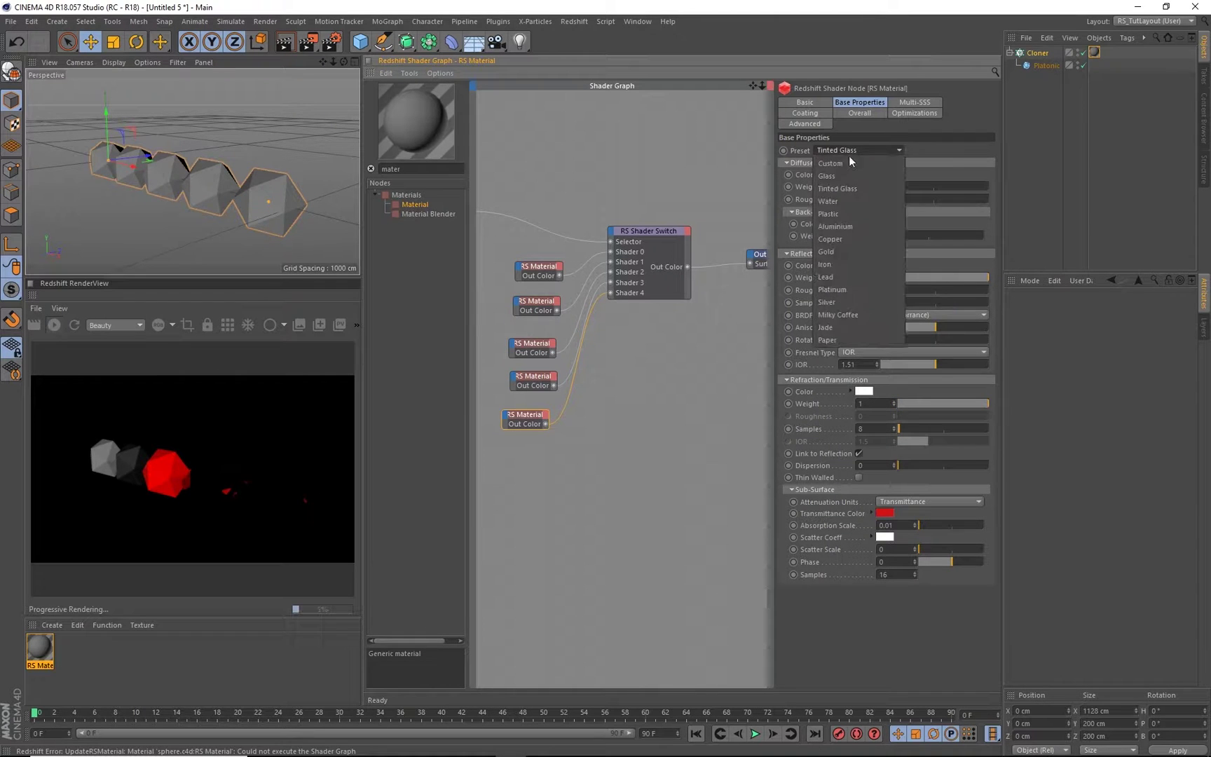
{"action": "left_click", "coordinate": [891, 277]}
{"action": "left_click", "coordinate": [837, 149]}
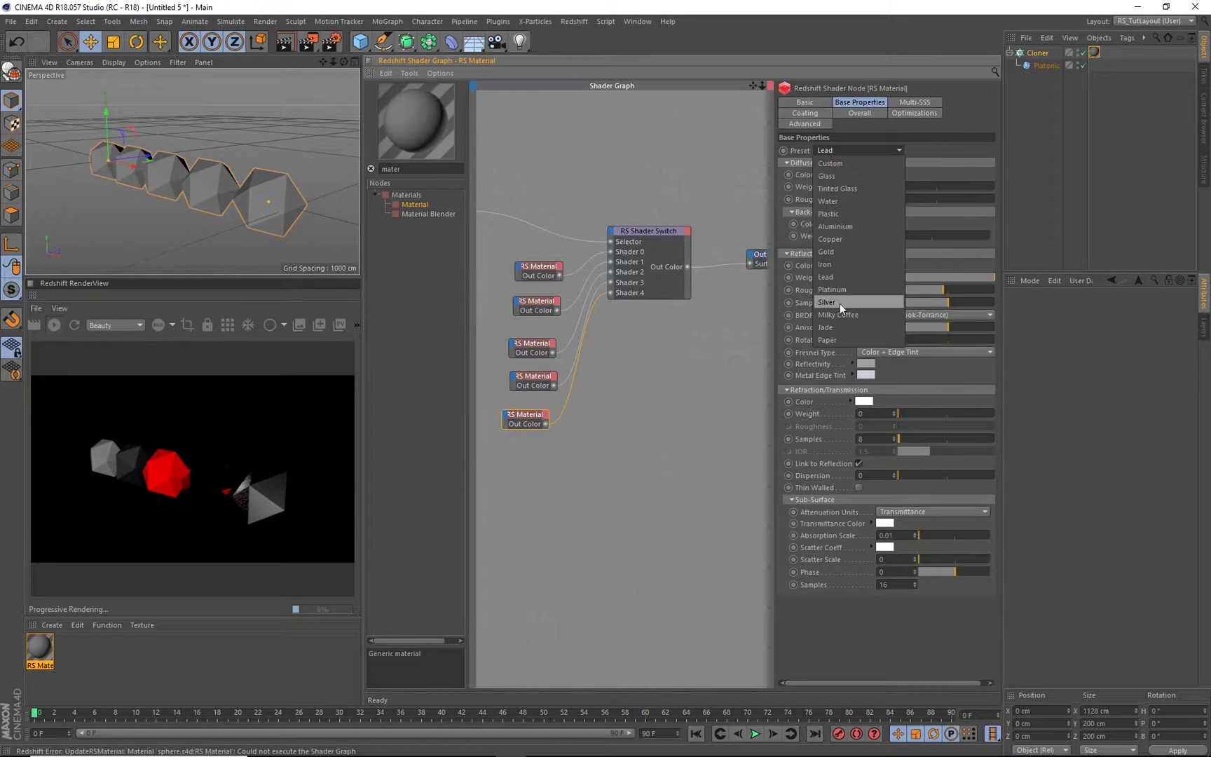
{"action": "left_click", "coordinate": [840, 327]}
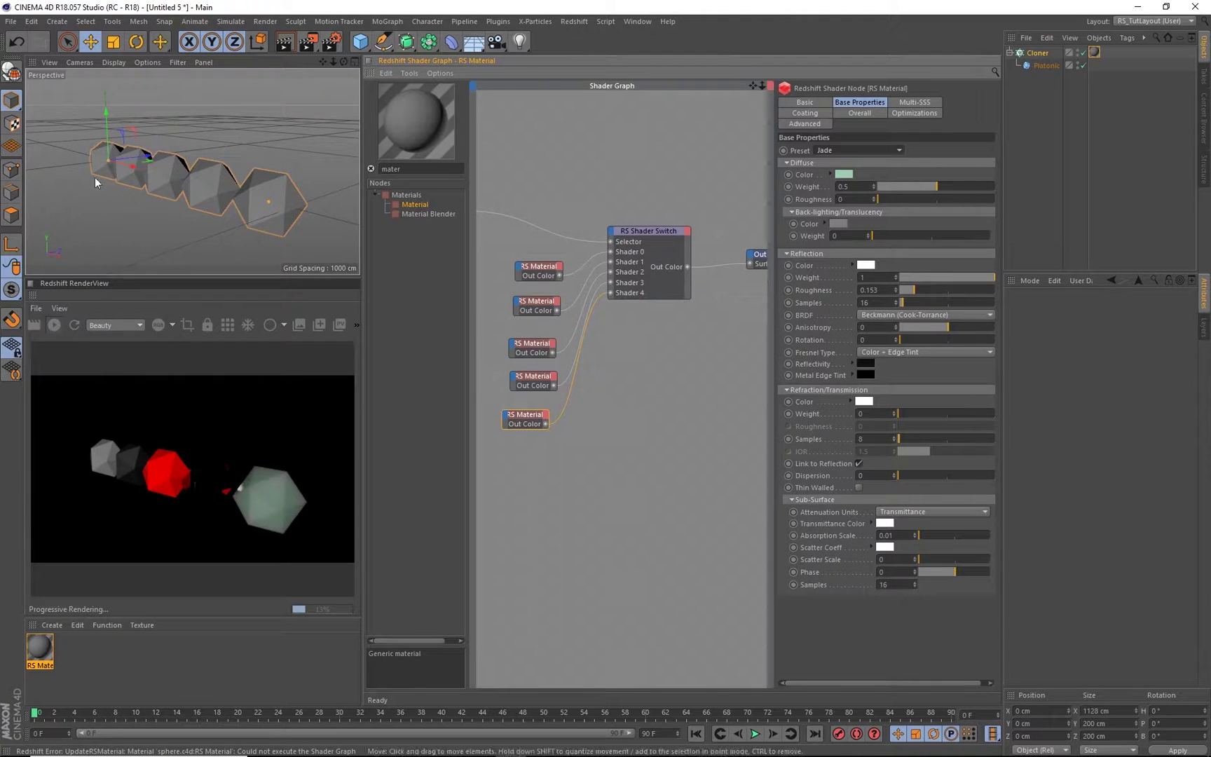
{"action": "mouse_move", "coordinate": [170, 171]}
{"action": "left_mouse_down", "text": "alt"}
{"action": "mouse_move", "coordinate": [235, 171]}
{"action": "mouse_move", "coordinate": [214, 173]}
{"action": "left_mouse_up", "text": "alt"}
{"action": "right_click_drag", "start_coordinate": [214, 174], "coordinate": [179, 183], "text": "alt"}
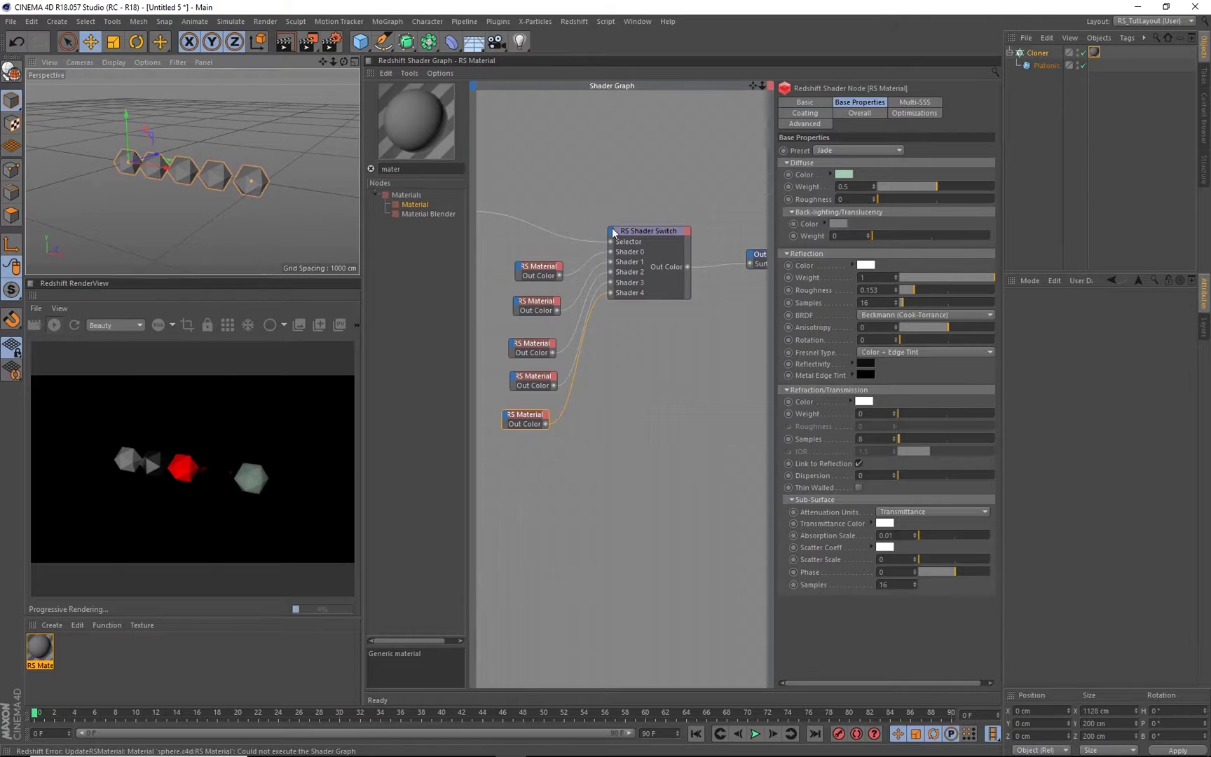
{"action": "right_click_drag", "start_coordinate": [200, 174], "coordinate": [216, 173], "text": "alt"}
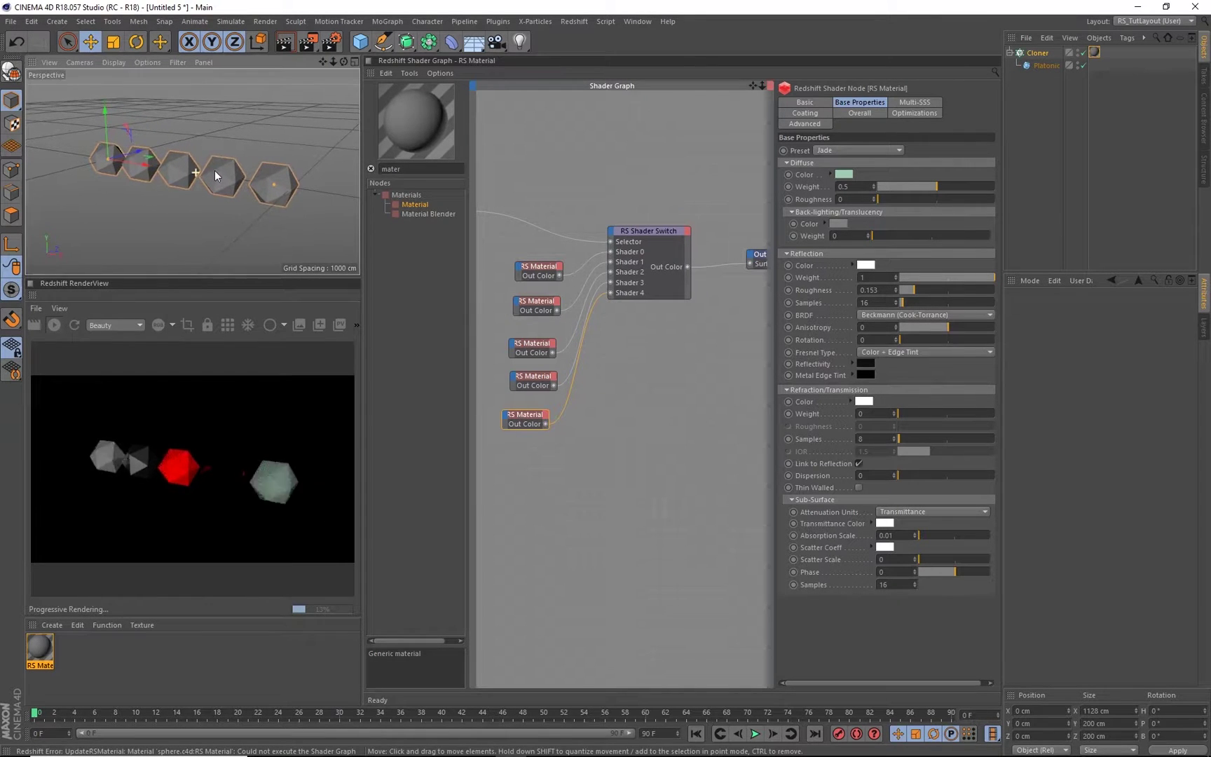
Test the shader assignment by setting the Cloner's count to 6 and to 4
{"action": "left_click", "coordinate": [633, 231]}
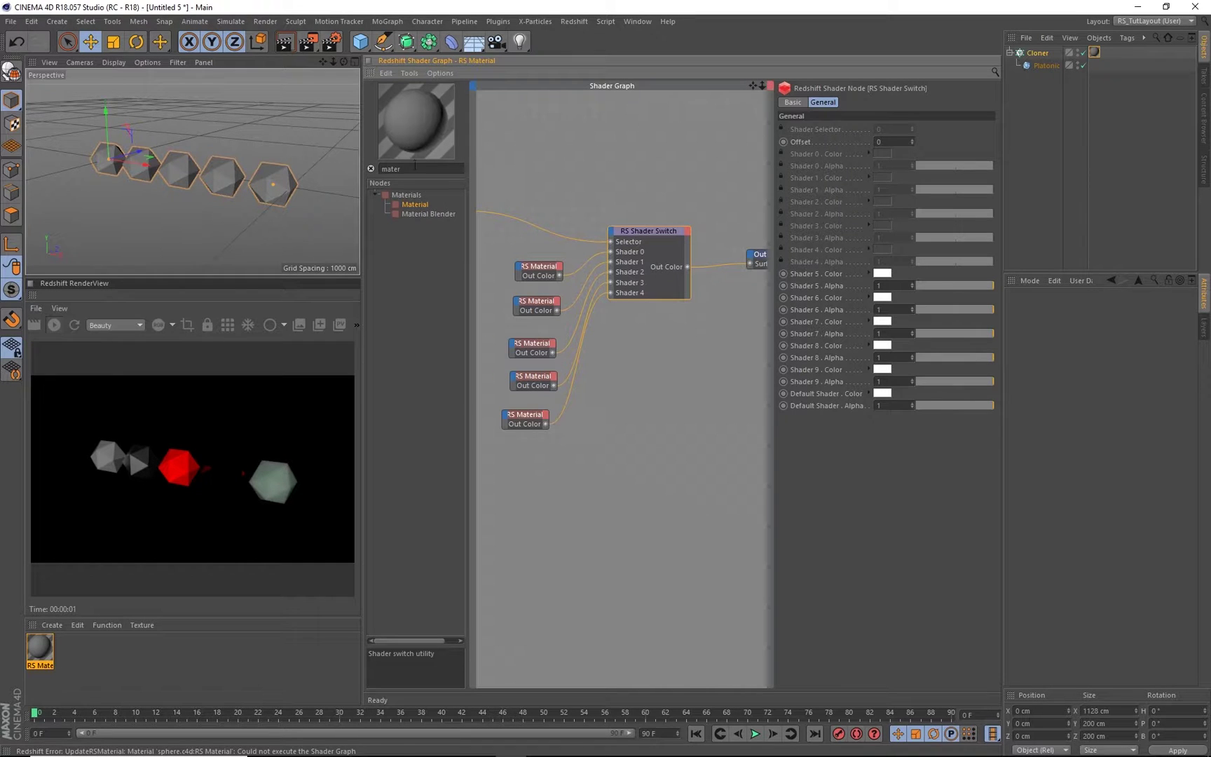
{"action": "left_click", "coordinate": [1036, 53]}
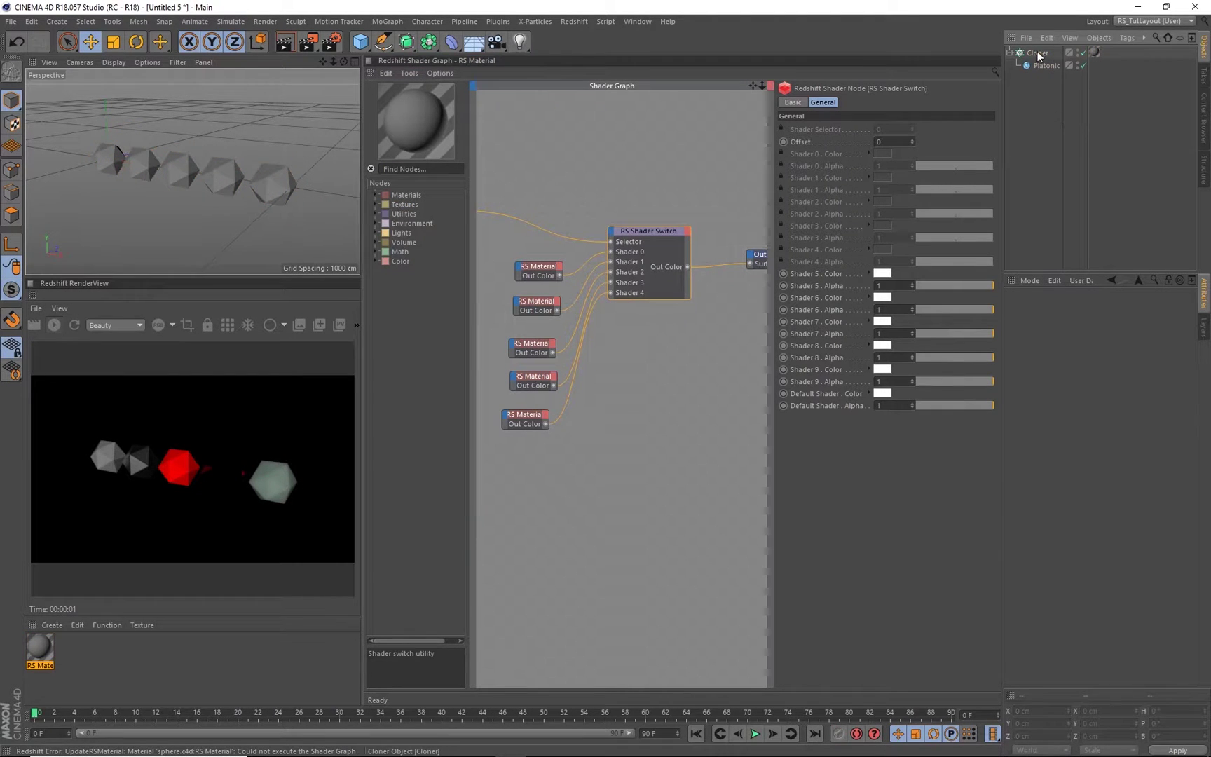
{"action": "left_click_drag", "start_coordinate": [1063, 392], "coordinate": [871, 342]}
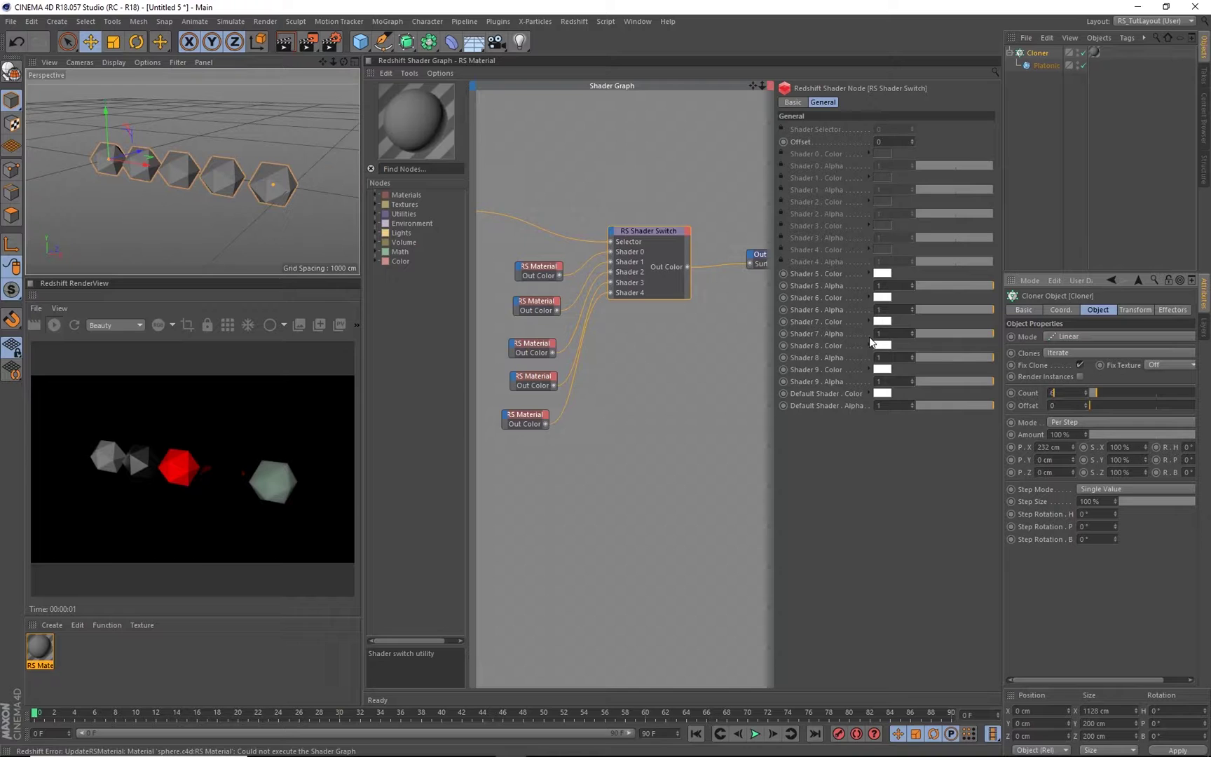
{"action": "type", "text": "6"}
{"action": "key", "text": "Return"}
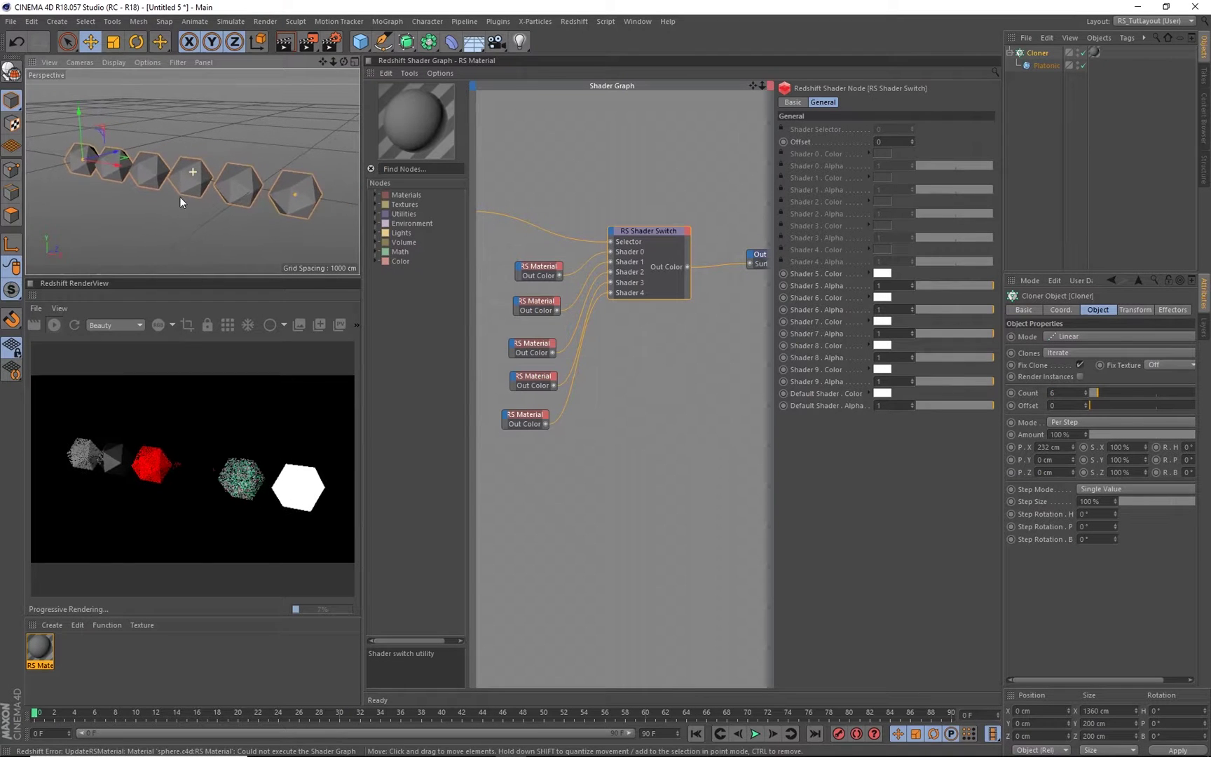
{"action": "left_click", "coordinate": [1060, 395]}
{"action": "type", "text": "4"}
{"action": "key", "text": "Return"}
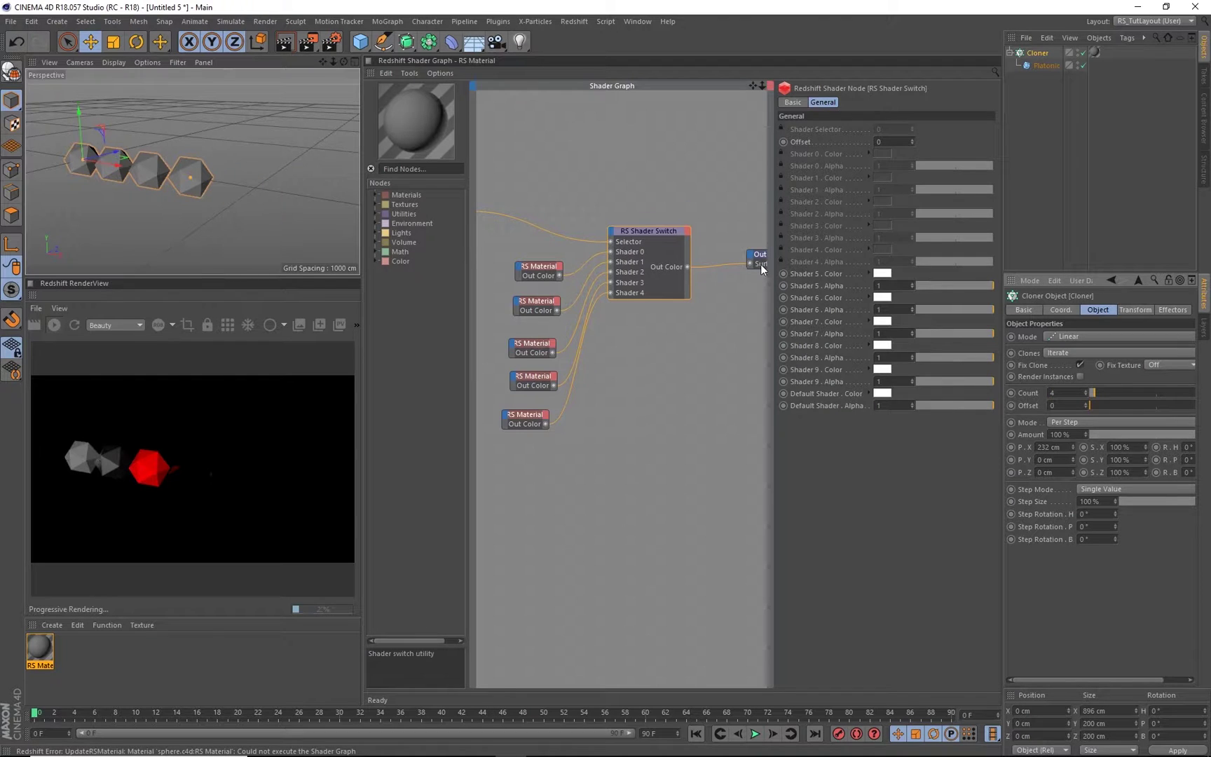
Set the Cloner's count to 5 and frame the row of clones in the viewport
{"action": "type", "text": "5"}
{"action": "key", "text": "Return"}
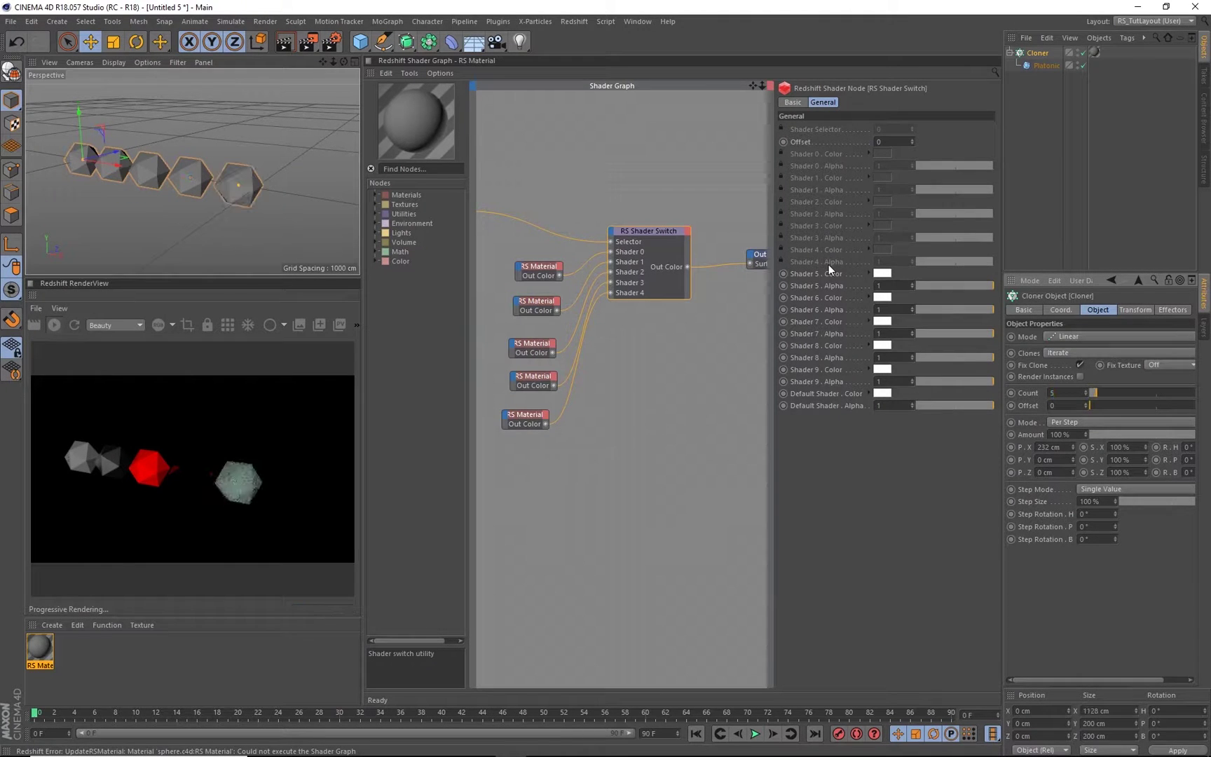
{"action": "middle_click_drag", "start_coordinate": [186, 154], "coordinate": [222, 174], "text": "alt"}
{"action": "right_click_drag", "start_coordinate": [194, 191], "coordinate": [203, 191], "text": "alt"}
{"action": "scroll", "coordinate": [206, 190], "scroll_direction": "up", "scroll_amount": 2}
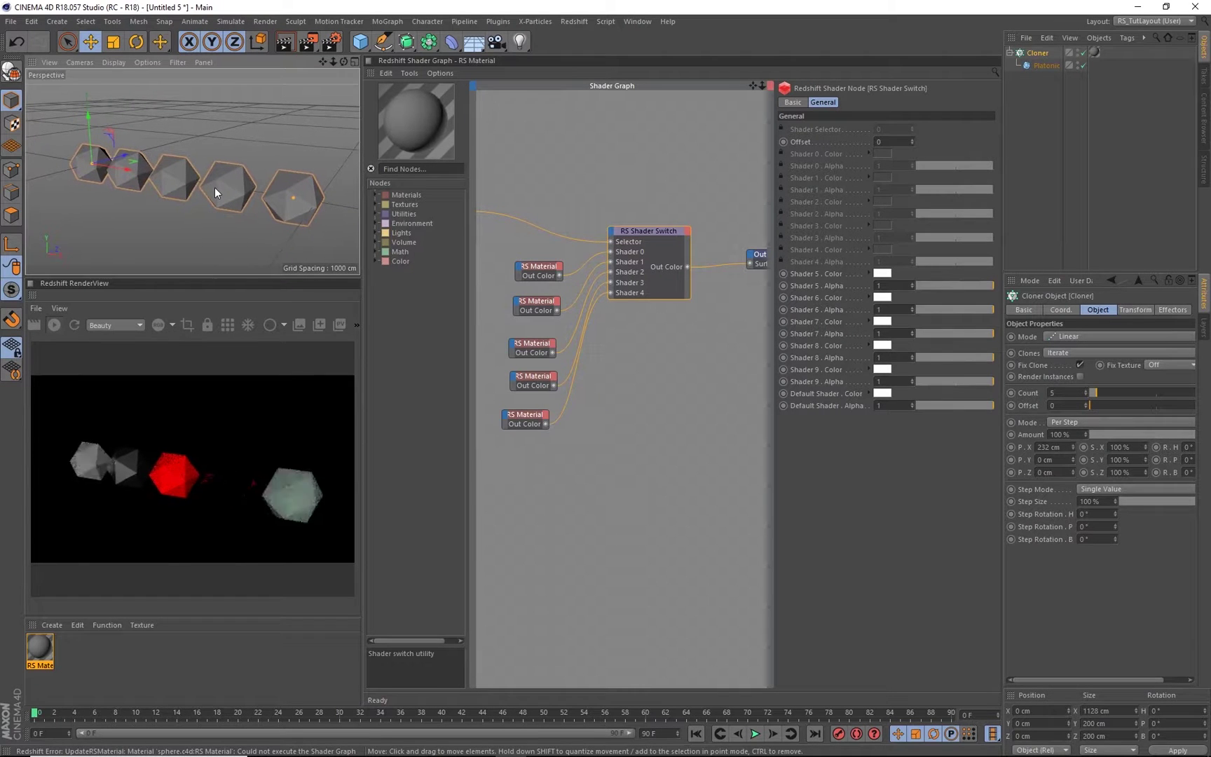
Move the Integer User Data node closer to the Shader Switch, above the column of RS Material nodes
{"action": "mouse_move", "coordinate": [641, 359]}
{"action": "middle_mouse_down"}
{"action": "mouse_move", "coordinate": [708, 357]}
{"action": "mouse_move", "coordinate": [530, 343]}
{"action": "mouse_move", "coordinate": [664, 351]}
{"action": "middle_mouse_up"}
{"action": "left_click_drag", "start_coordinate": [484, 186], "coordinate": [587, 208]}
{"action": "middle_click_drag", "start_coordinate": [692, 286], "coordinate": [665, 279]}
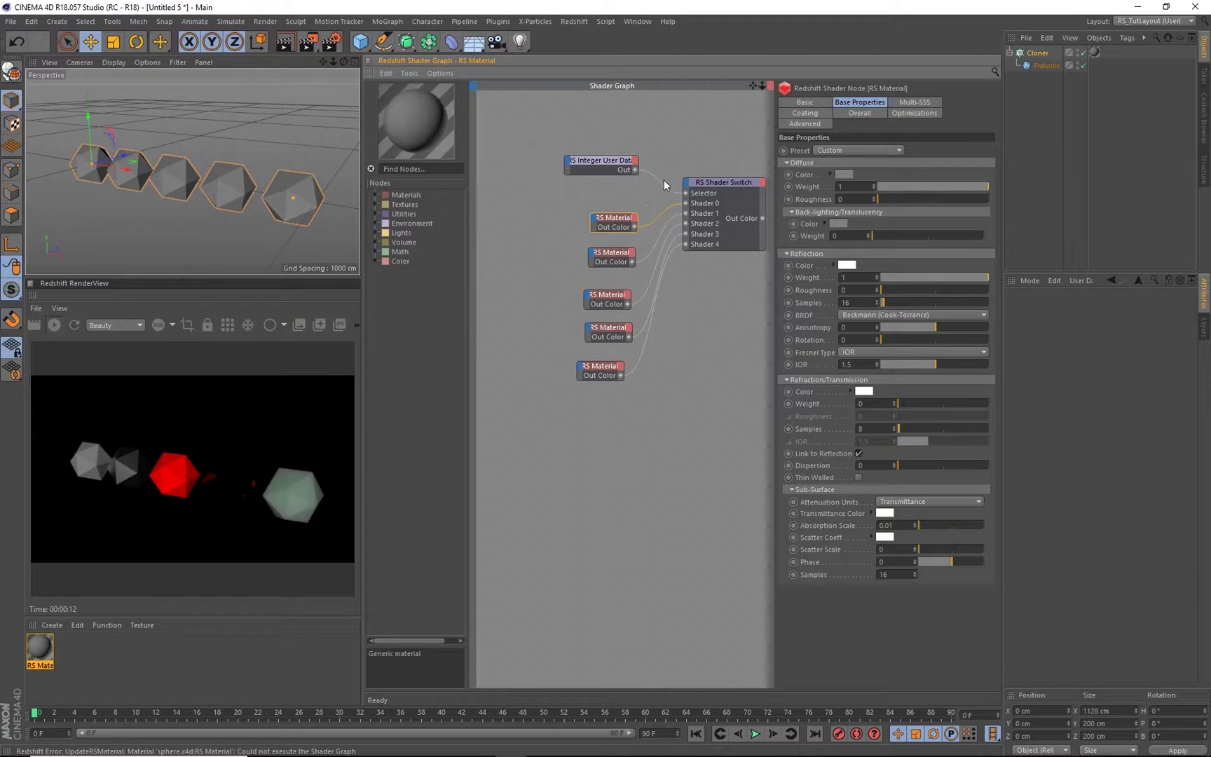
{"action": "middle_click_drag", "start_coordinate": [678, 193], "coordinate": [603, 184]}
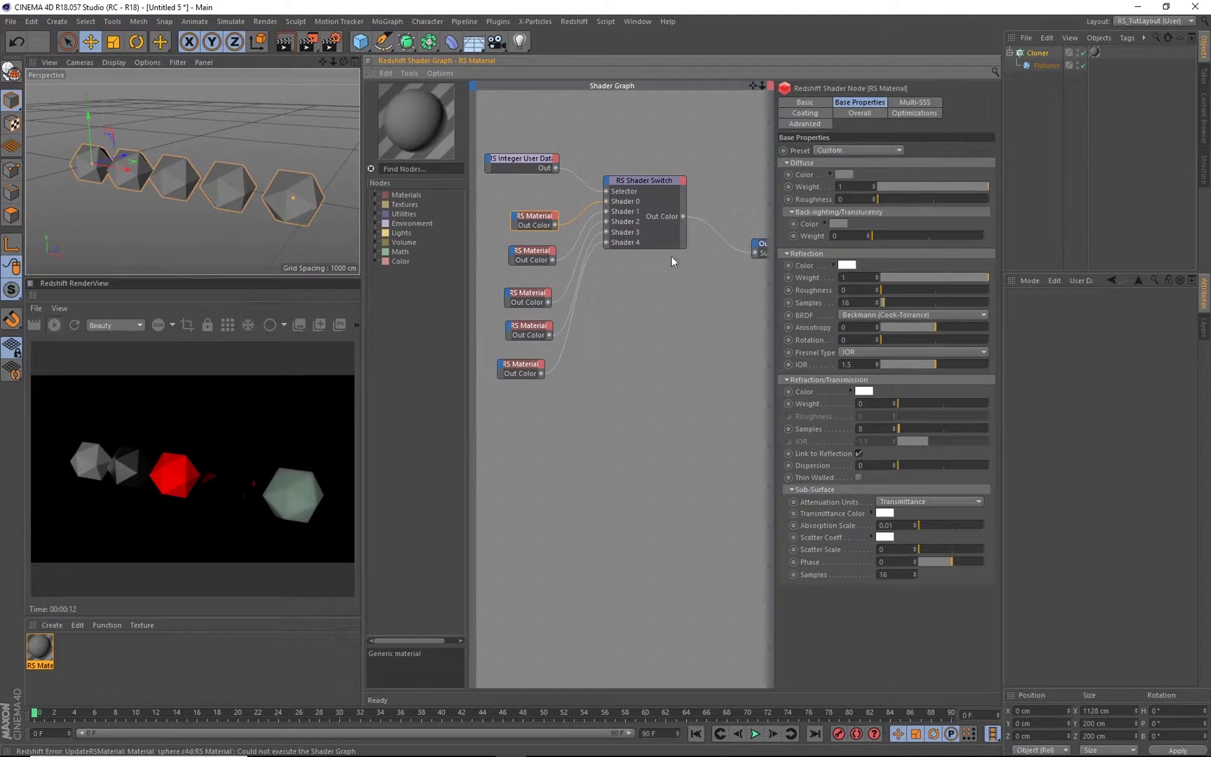
Stretch the Shader Switch node taller so its inputs are spaced further apart
{"action": "mouse_move", "coordinate": [643, 298]}
{"action": "middle_mouse_down"}
{"action": "mouse_move", "coordinate": [660, 268]}
{"action": "mouse_move", "coordinate": [646, 287]}
{"action": "mouse_move", "coordinate": [652, 276]}
{"action": "middle_mouse_up"}
{"action": "scroll", "coordinate": [646, 287], "scroll_direction": "down", "scroll_amount": 1}
{"action": "left_click_drag", "start_coordinate": [665, 230], "coordinate": [665, 259]}
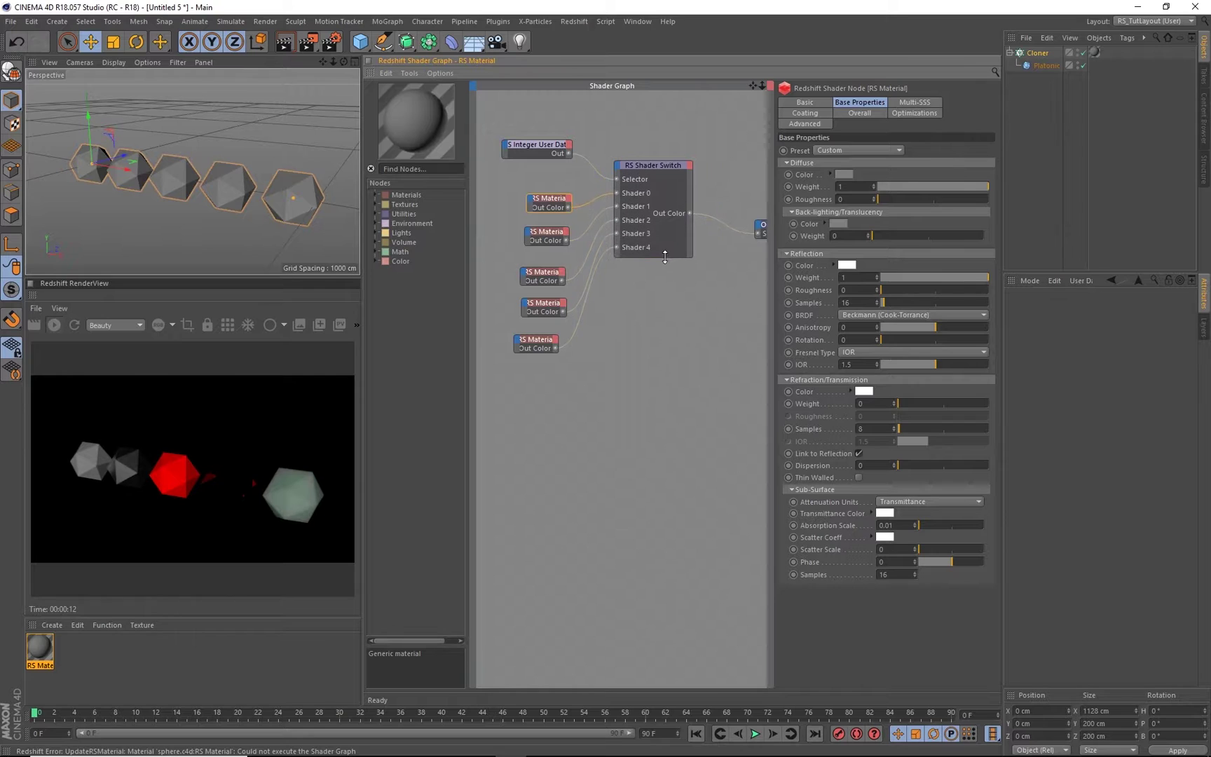
{"action": "left_click", "coordinate": [662, 335]}
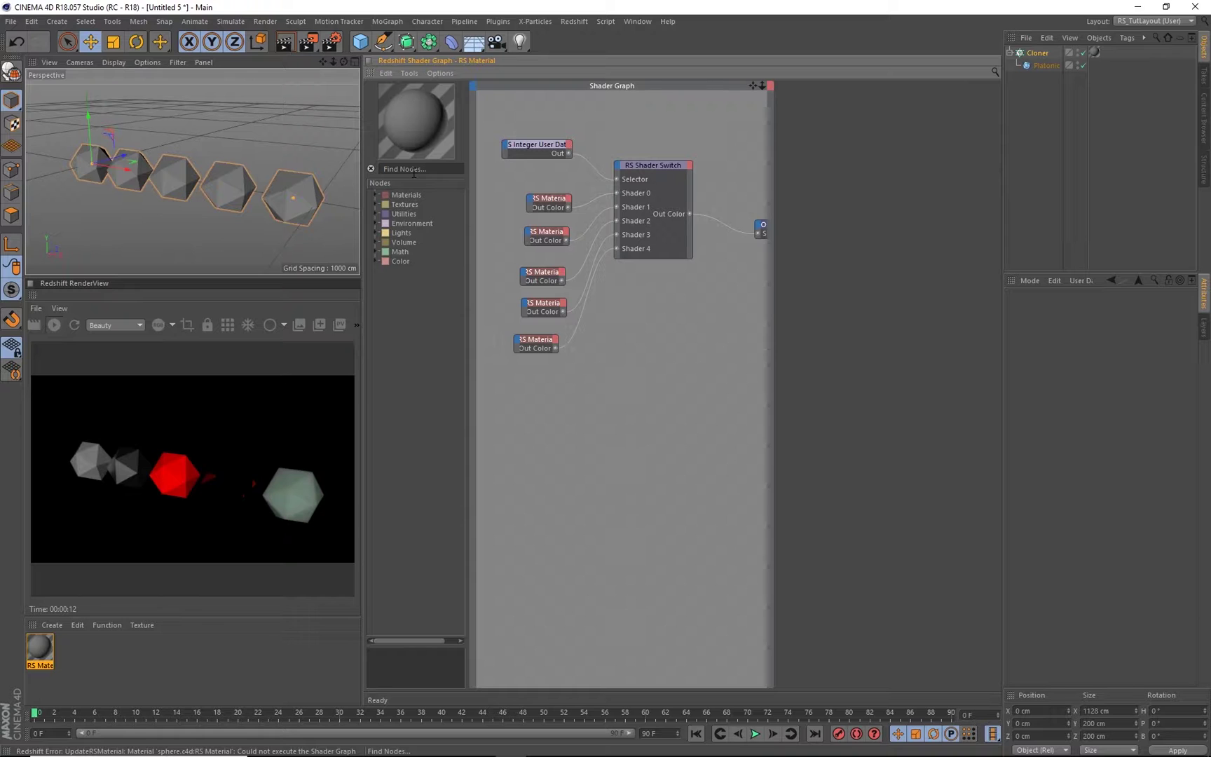
Add a sixth RS Material node below the existing column and name it NOISE MAT 1
{"action": "double_click", "coordinate": [406, 195]}
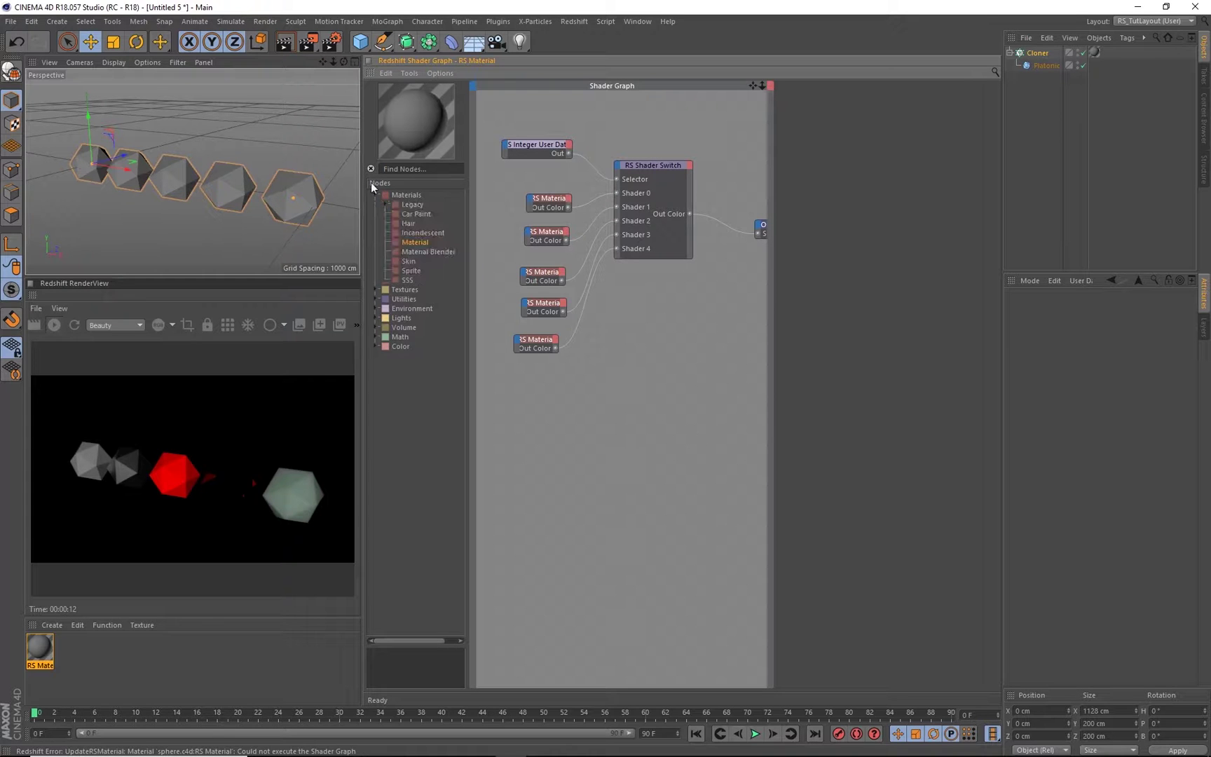
{"action": "double_click", "coordinate": [415, 242]}
{"action": "left_click_drag", "start_coordinate": [505, 421], "coordinate": [533, 396]}
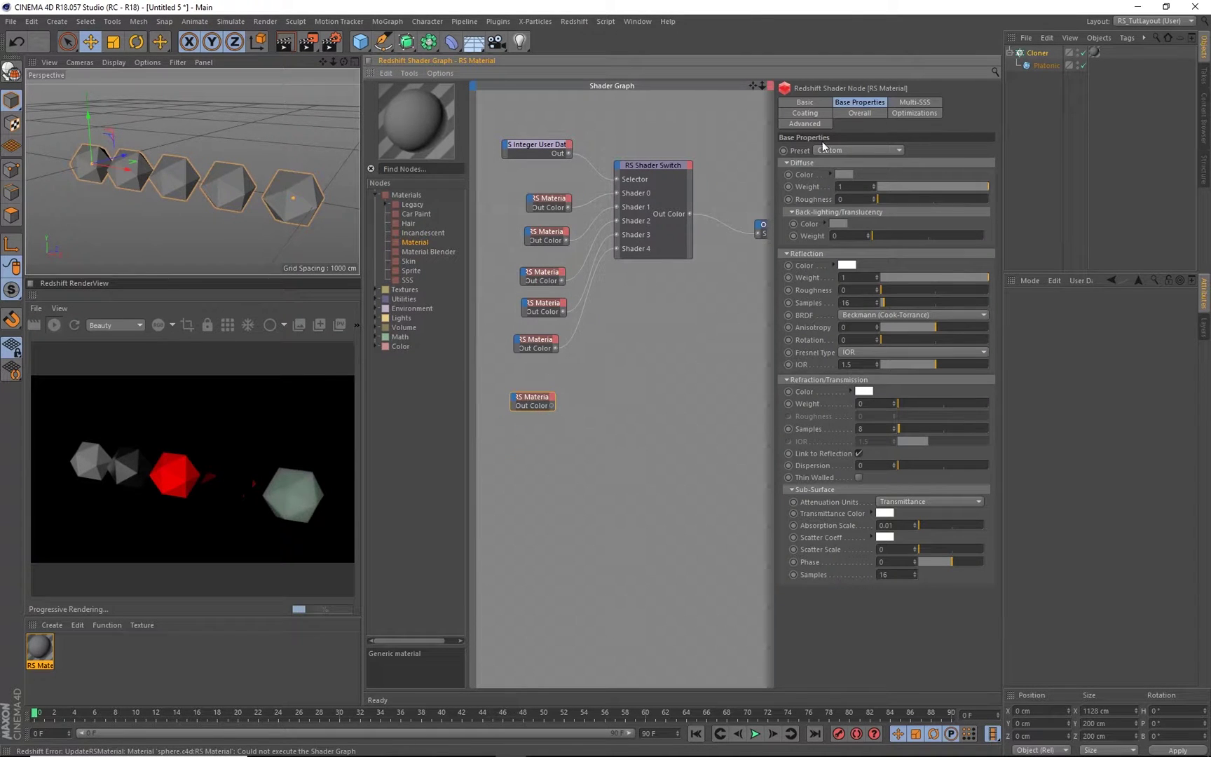
{"action": "left_click", "coordinate": [813, 104]}
{"action": "left_click_drag", "start_coordinate": [903, 151], "coordinate": [757, 154]}
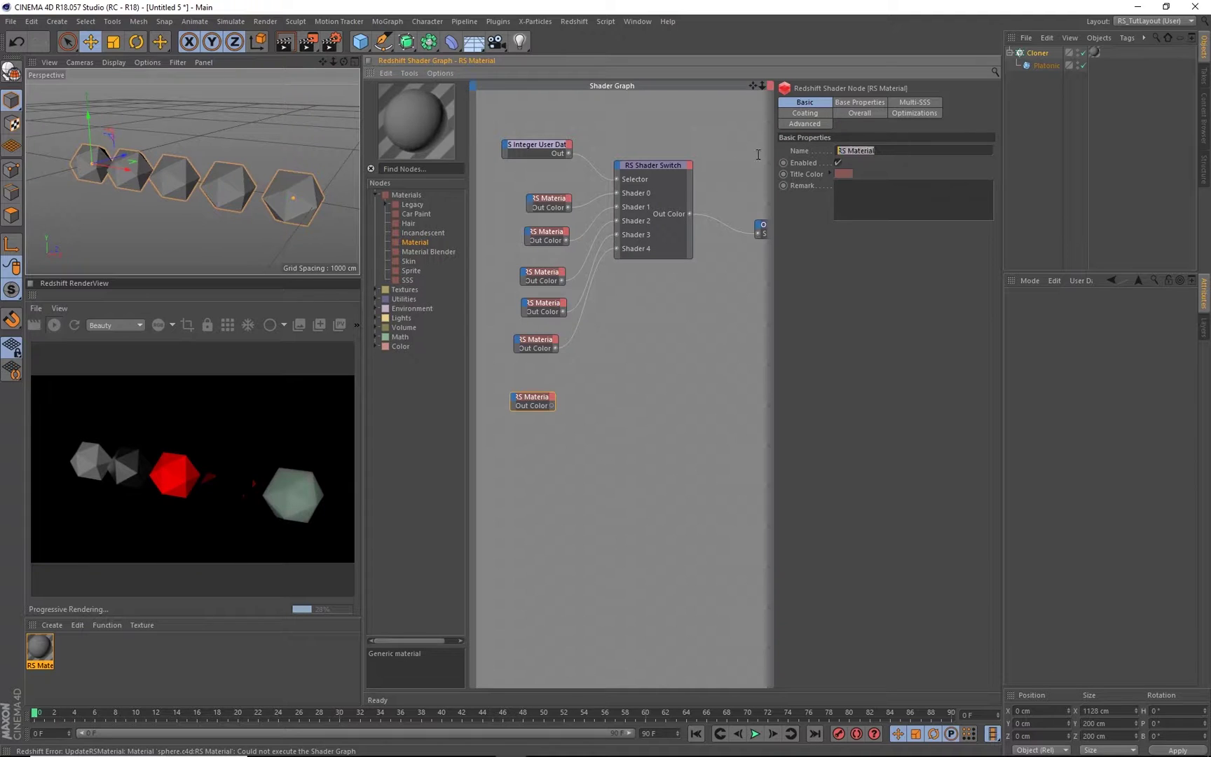
{"action": "type", "text": "NOISE MAT 1"}
{"action": "key", "text": "Return"}
Connect NOISE MAT 1 to the Shader Switch's Shader 5 input and set the Cloner's count to 6
{"action": "left_click_drag", "start_coordinate": [555, 407], "coordinate": [625, 171]}
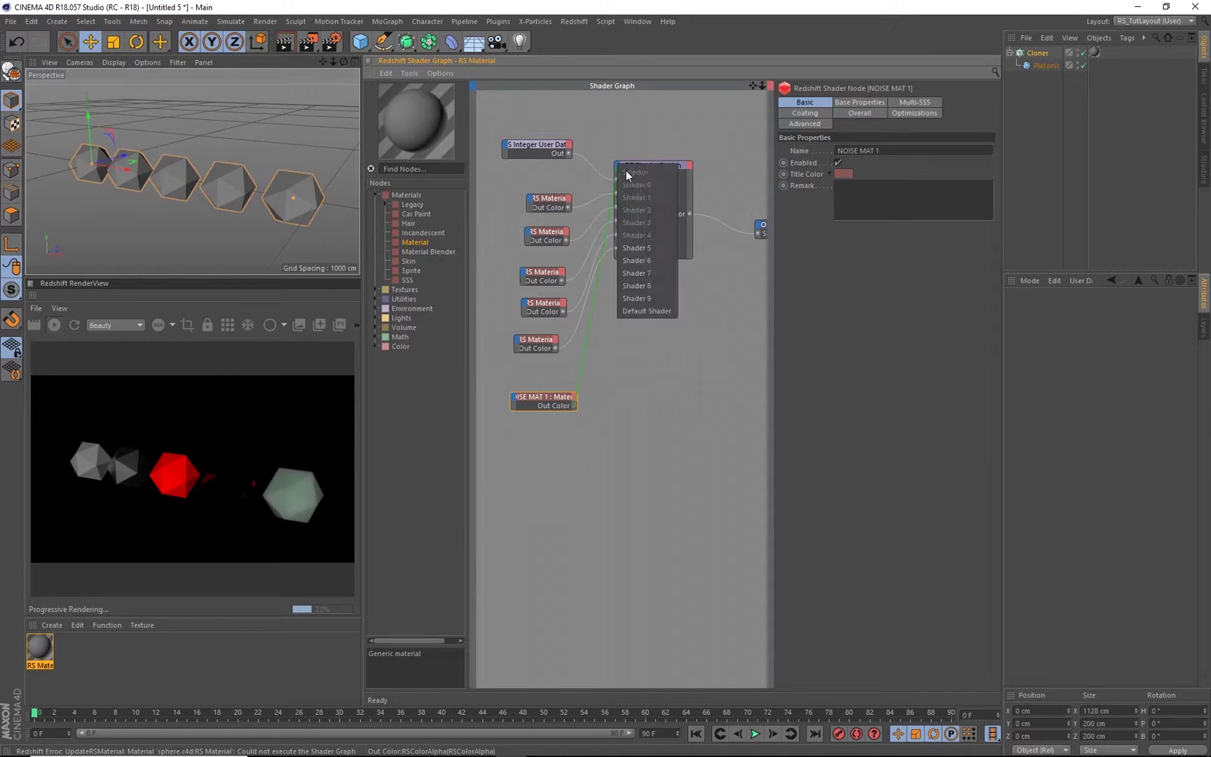
{"action": "left_click", "coordinate": [644, 248]}
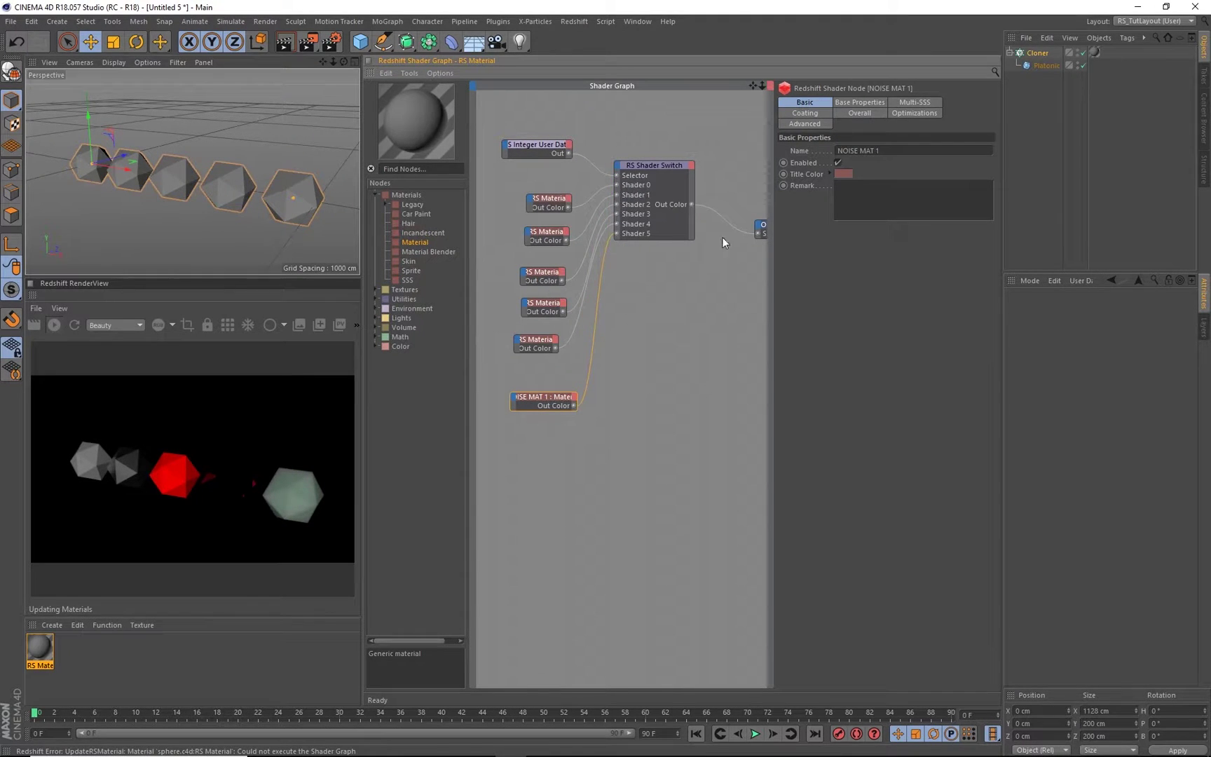
{"action": "left_click", "coordinate": [1037, 56]}
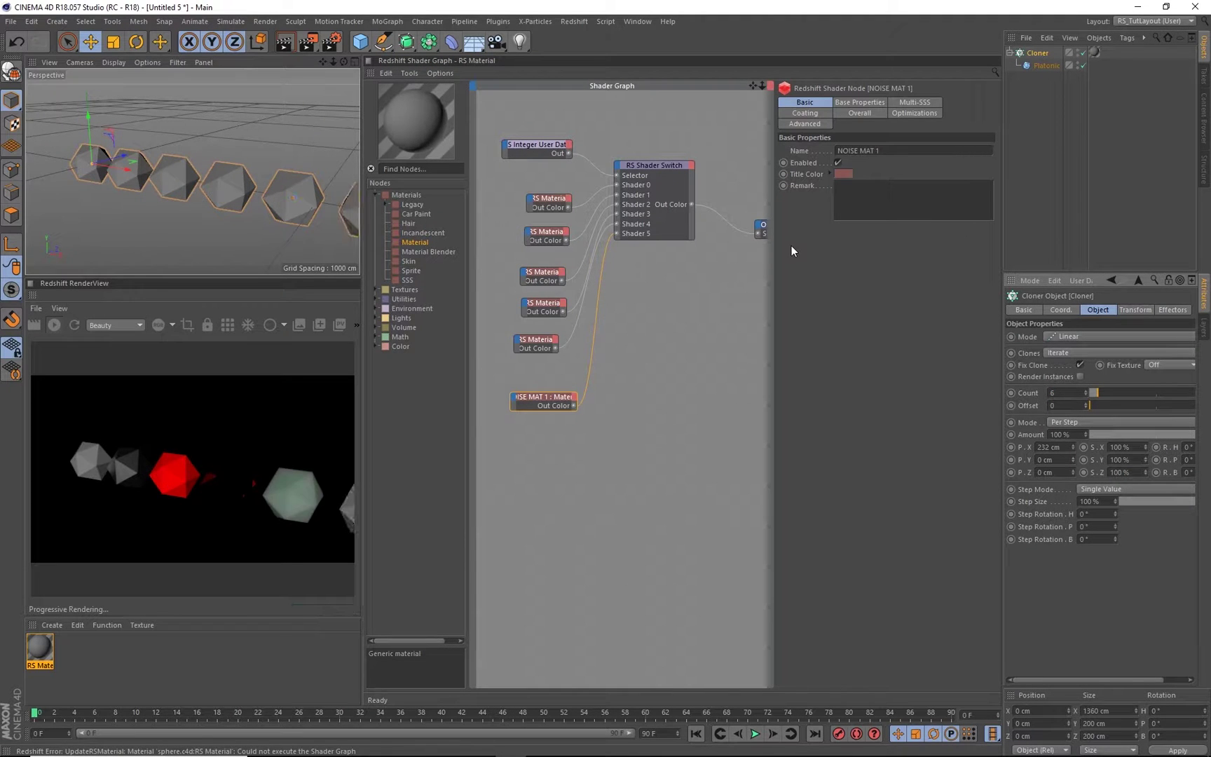
{"action": "middle_click_drag", "start_coordinate": [269, 162], "coordinate": [193, 147], "text": "alt"}
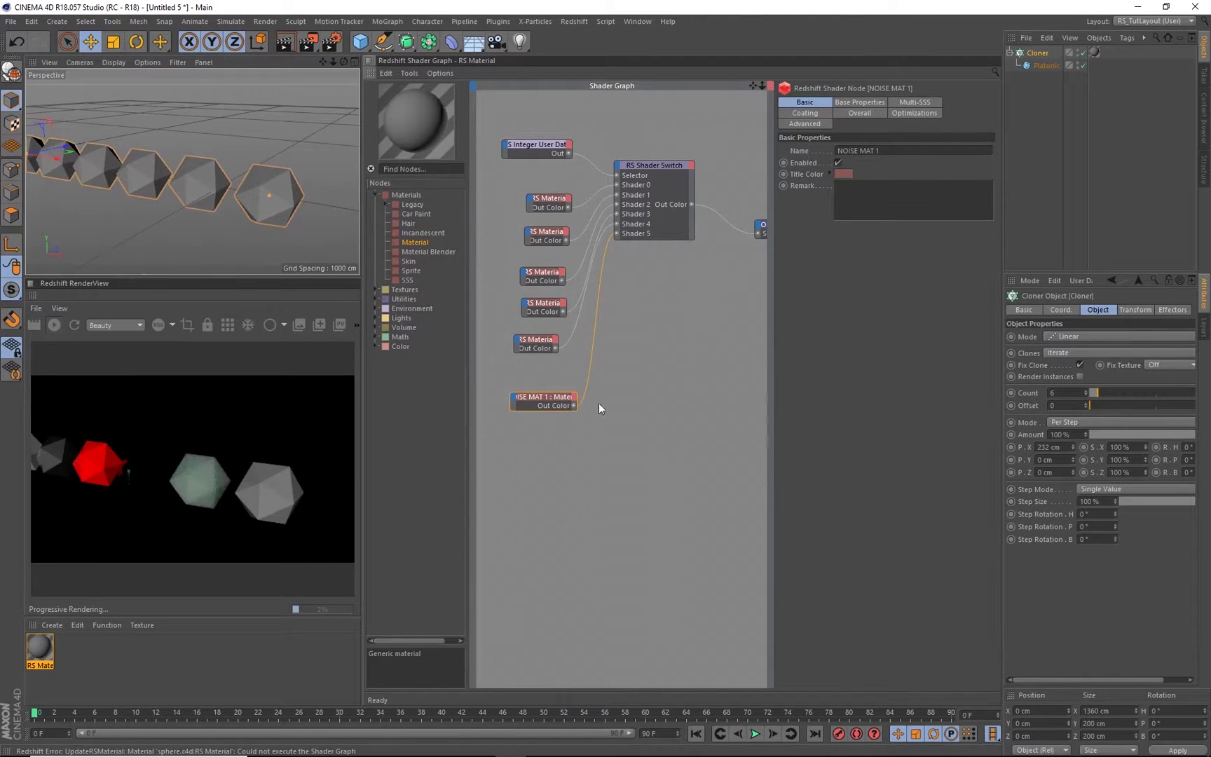
Add an RS Noise node beside NOISE MAT 1 and feed its colour output into the material's Refl Roughness
{"action": "middle_click_drag", "start_coordinate": [599, 404], "coordinate": [700, 359], "text": "alt"}
{"action": "left_click", "coordinate": [419, 169]}
{"action": "type", "text": "noise"}
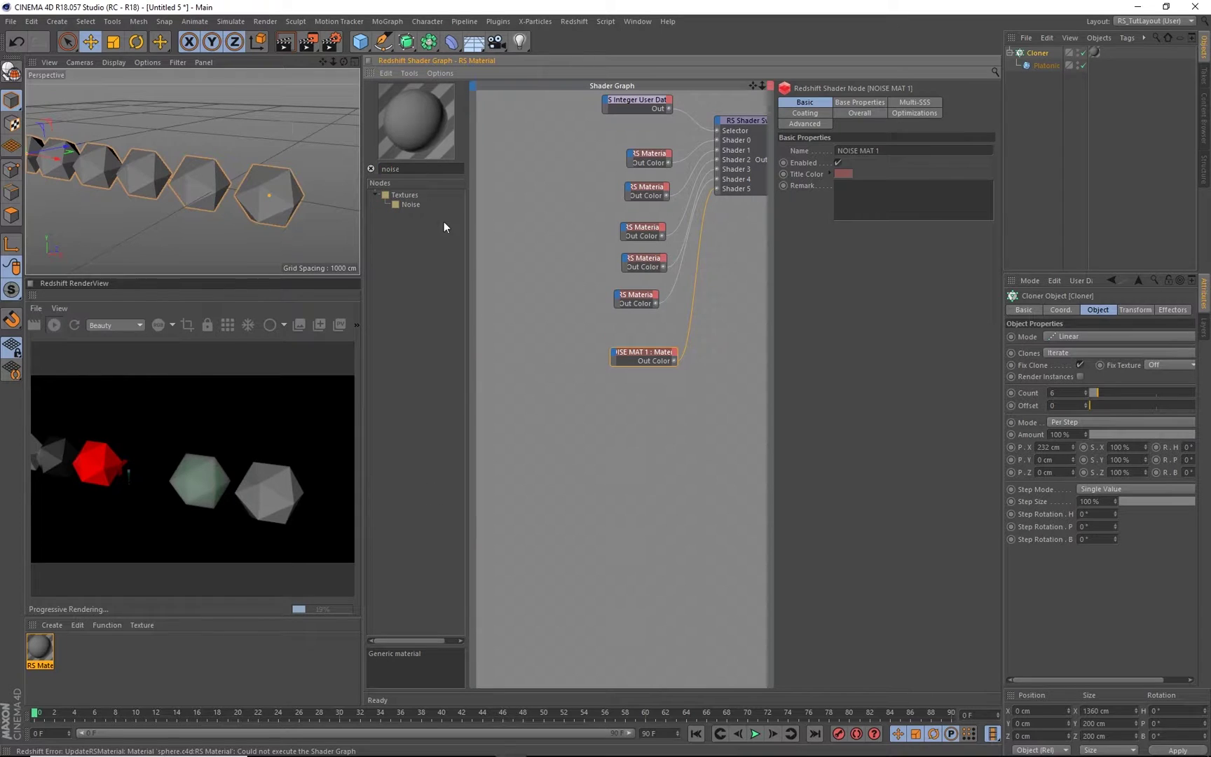
{"action": "left_click_drag", "start_coordinate": [410, 204], "coordinate": [621, 360]}
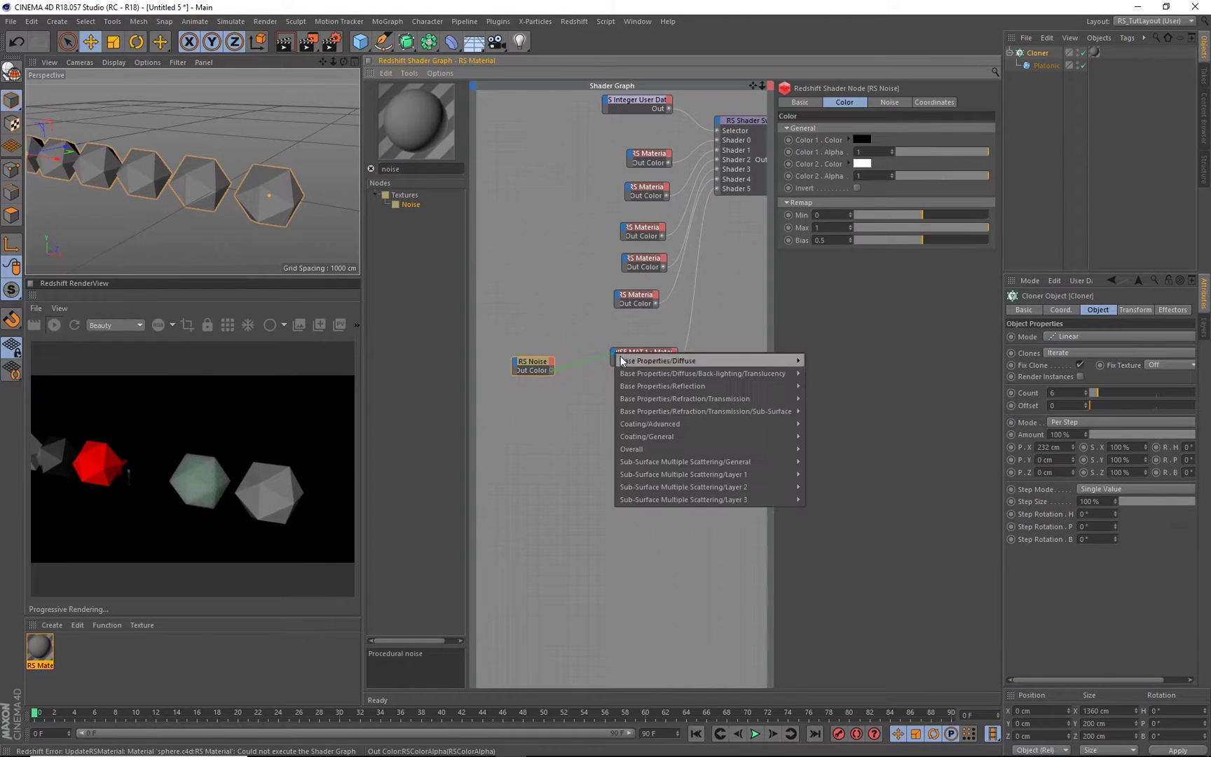
{"action": "mouse_move", "coordinate": [681, 386]}
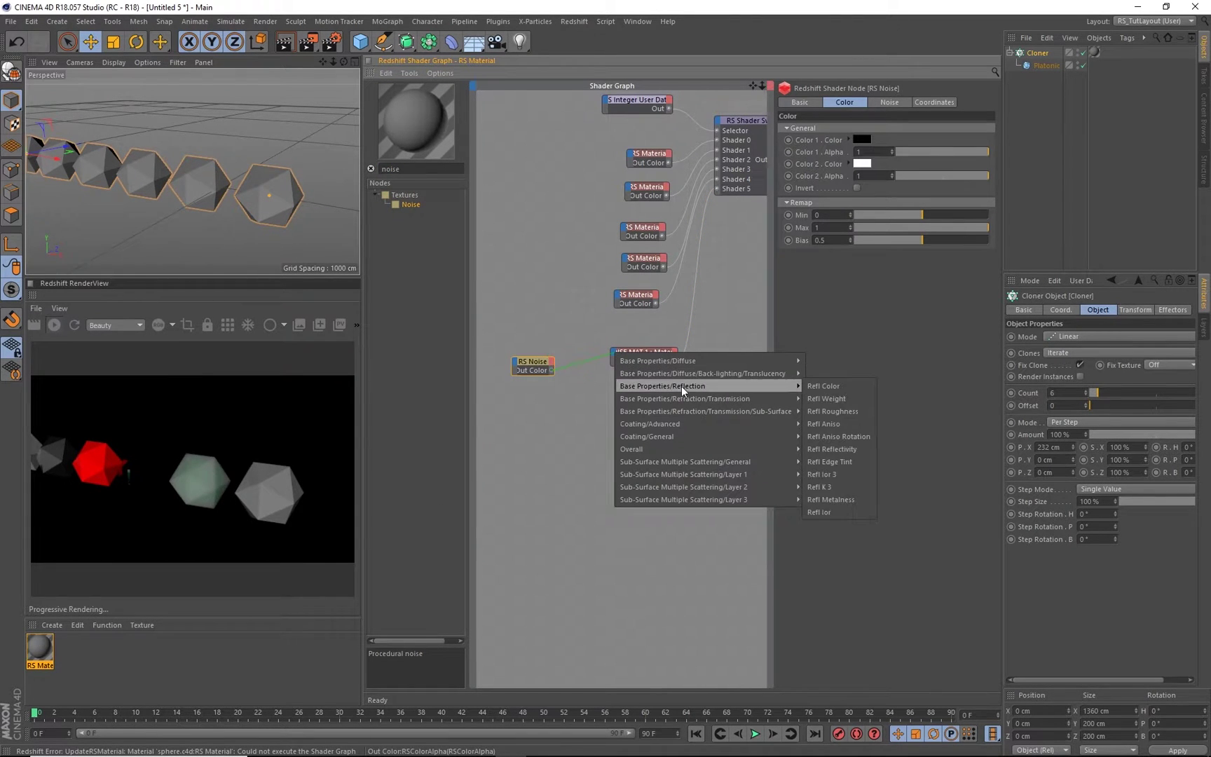
{"action": "left_click", "coordinate": [848, 412]}
{"action": "left_click_drag", "start_coordinate": [534, 362], "coordinate": [540, 334]}
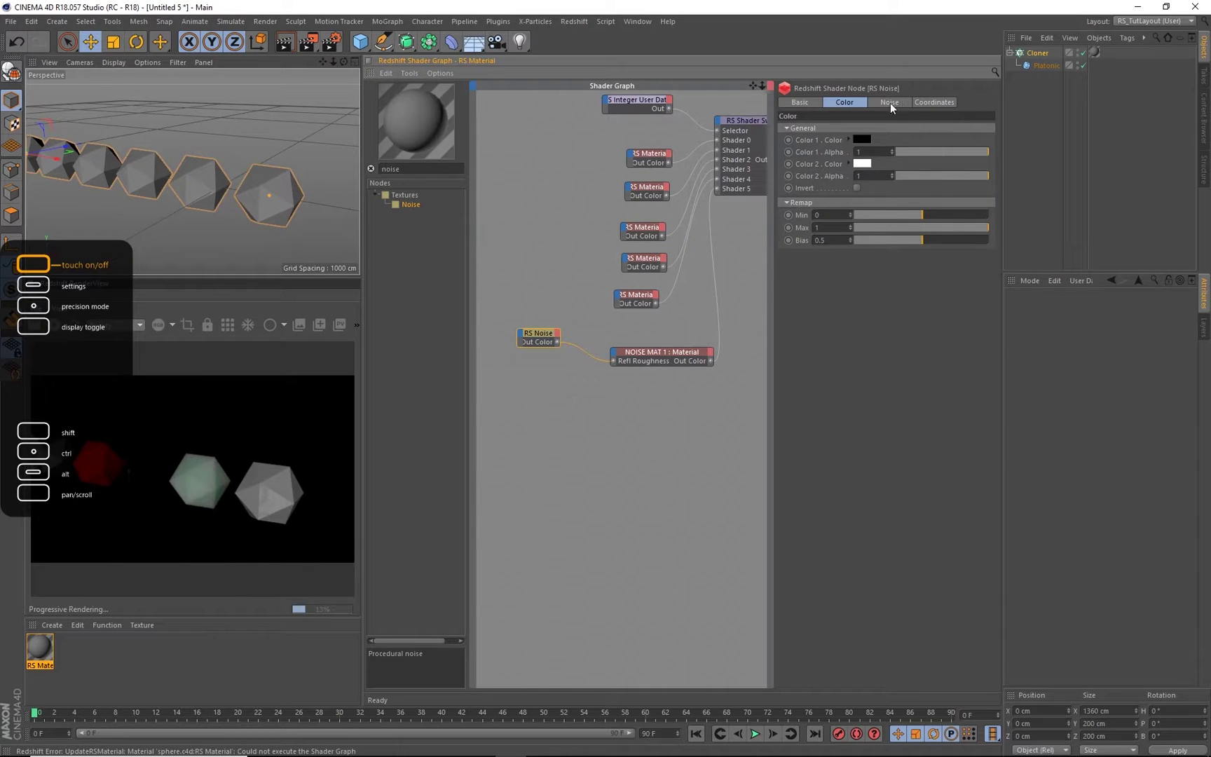
Set the RS Noise node's noise type to Turbulence and move the node further from NOISE MAT 1
{"action": "left_click", "coordinate": [889, 104]}
{"action": "left_click", "coordinate": [850, 140]}
{"action": "left_click", "coordinate": [851, 166]}
{"action": "middle_click_drag", "start_coordinate": [584, 365], "coordinate": [670, 332]}
{"action": "left_click_drag", "start_coordinate": [588, 324], "coordinate": [544, 313]}
Insert an RS Ramp node between the RS Noise node and NOISE MAT 1's Refl Roughness input
{"action": "left_click_drag", "start_coordinate": [408, 169], "coordinate": [280, 143]}
{"action": "type", "text": "r"}
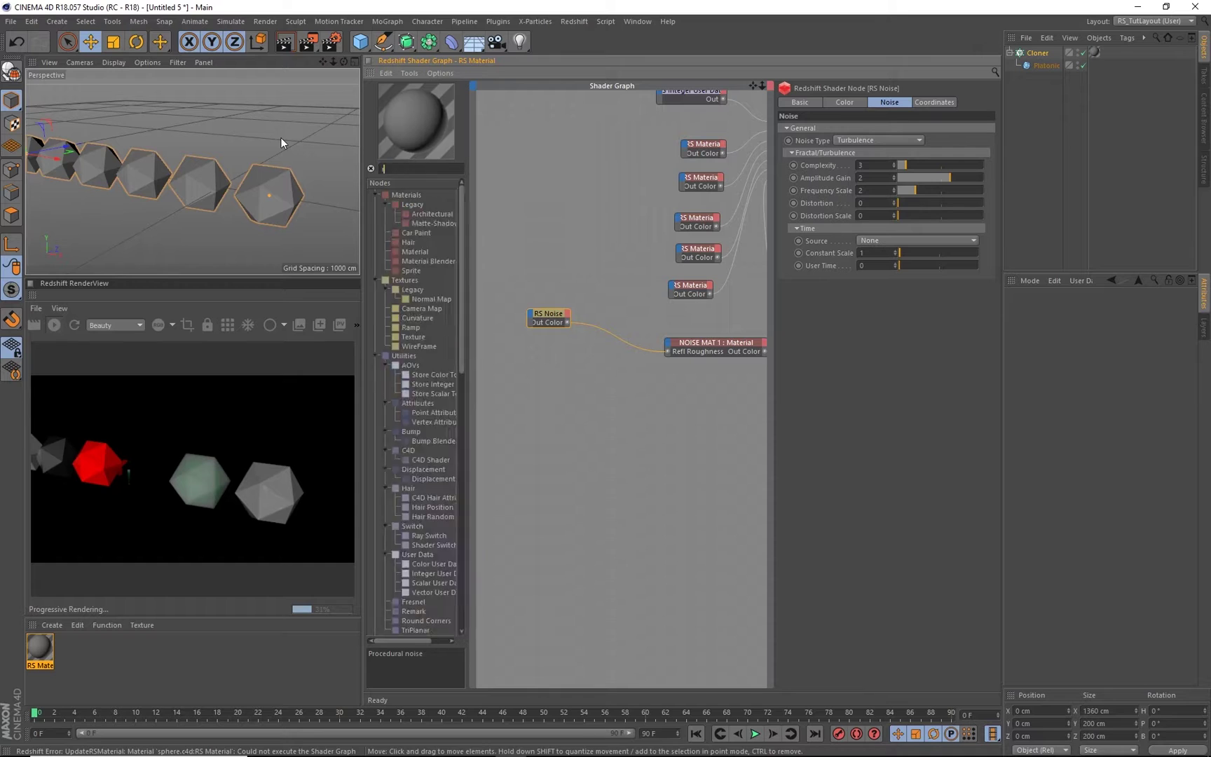
{"action": "type", "text": "ramp"}
{"action": "left_click_drag", "start_coordinate": [412, 204], "coordinate": [604, 309]}
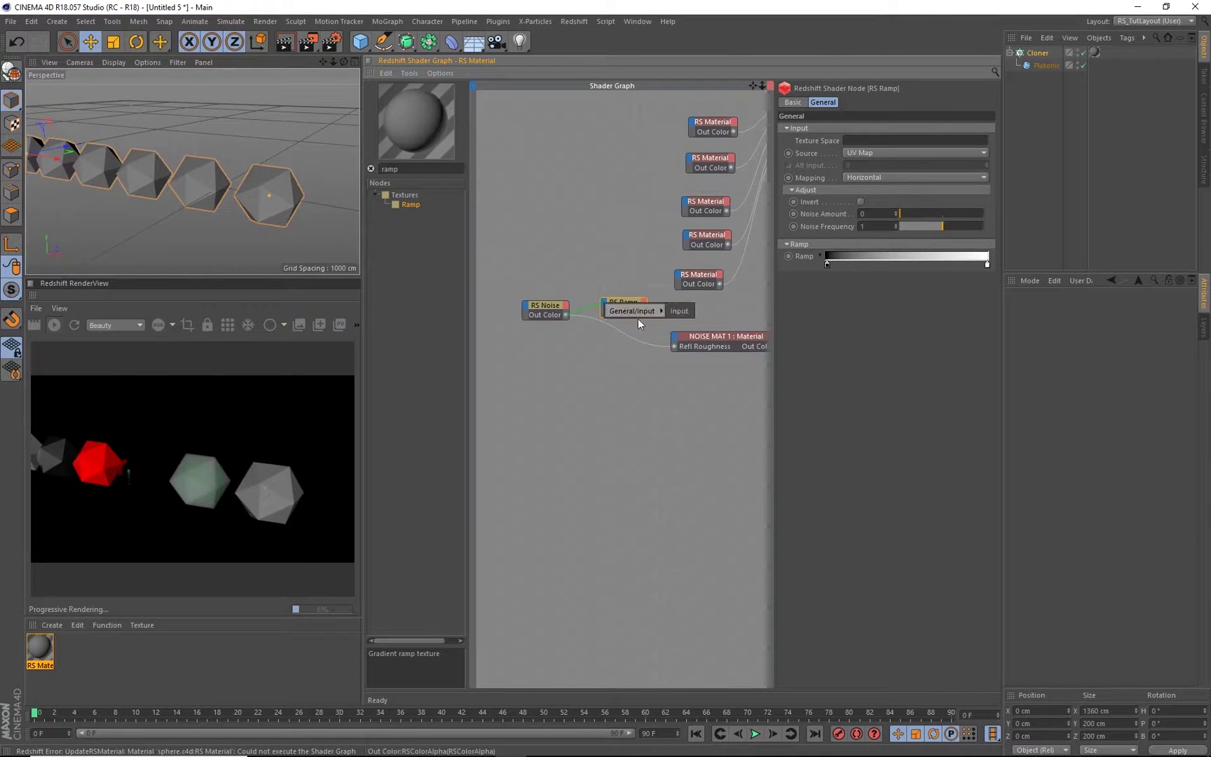
{"action": "left_click", "coordinate": [677, 310]}
{"action": "middle_click_drag", "start_coordinate": [666, 312], "coordinate": [605, 308]}
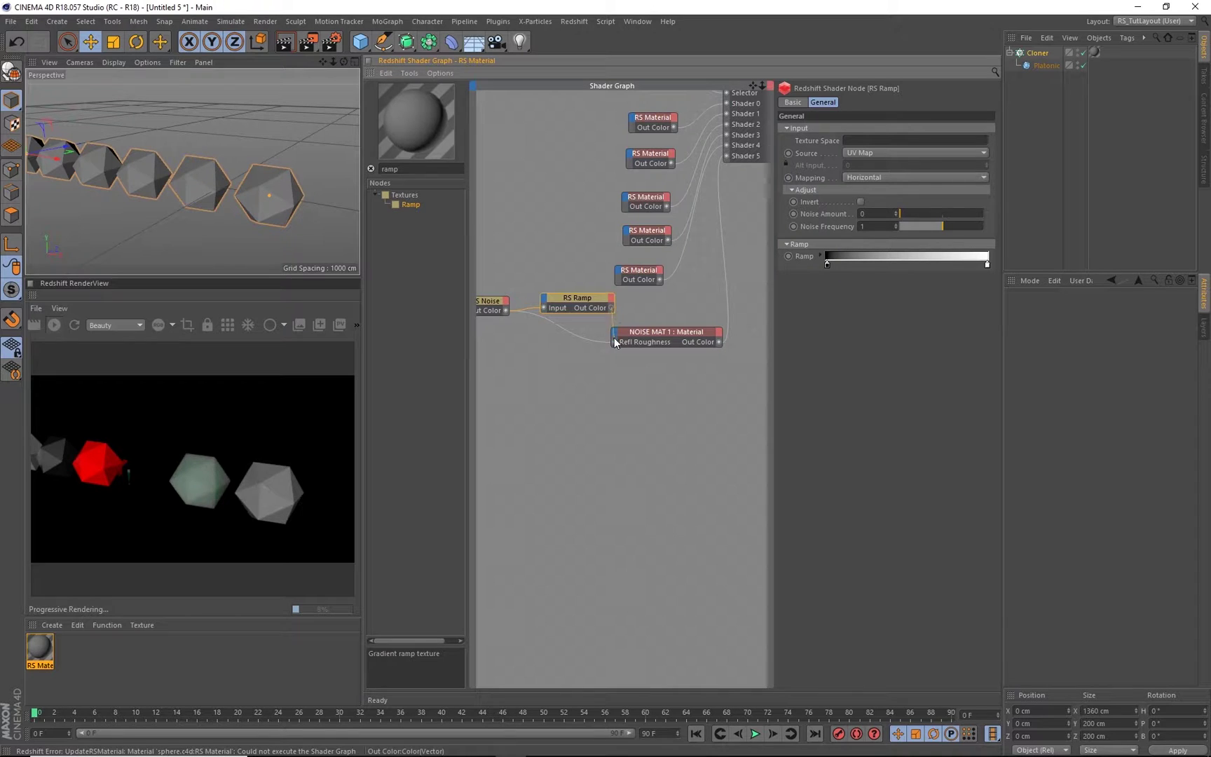
{"action": "left_click_drag", "start_coordinate": [614, 342], "coordinate": [573, 315]}
Set the RS Ramp's source to Alt and bring its black and white knots closer together around the middle
{"action": "left_click", "coordinate": [864, 153]}
{"action": "left_click", "coordinate": [868, 176]}
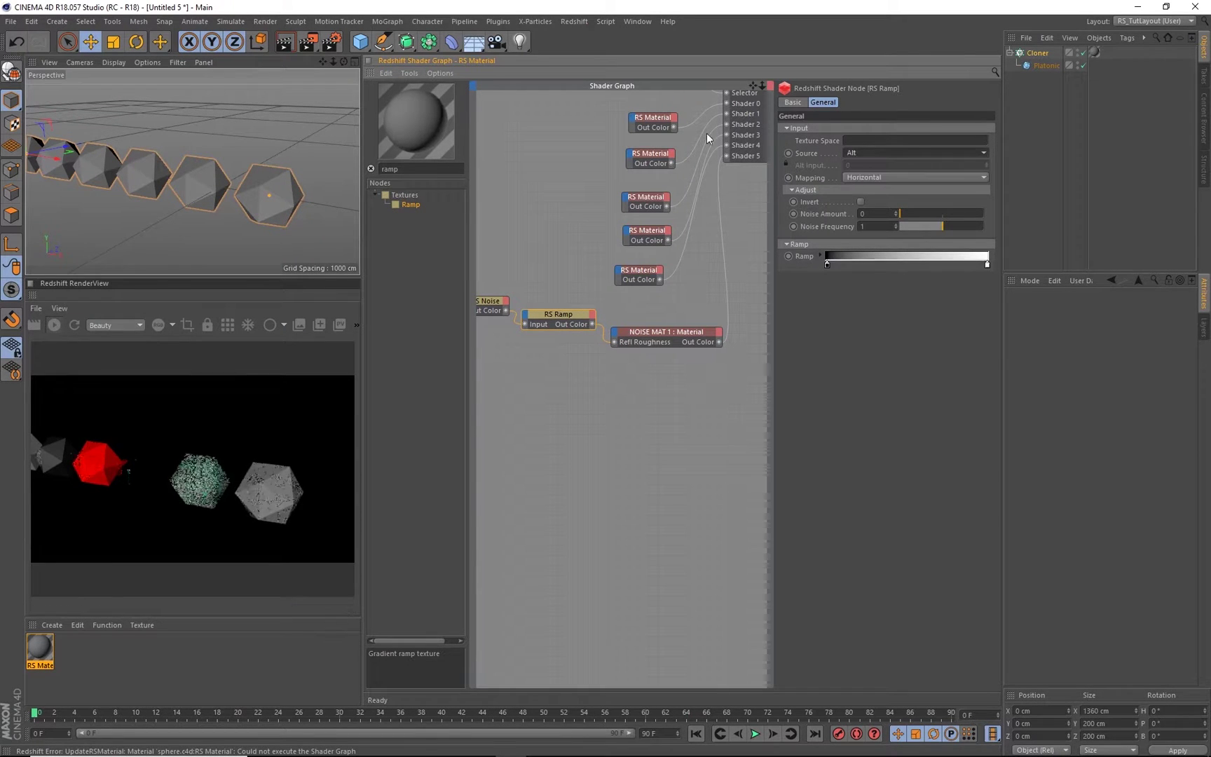
{"action": "left_click_drag", "start_coordinate": [827, 264], "coordinate": [897, 265]}
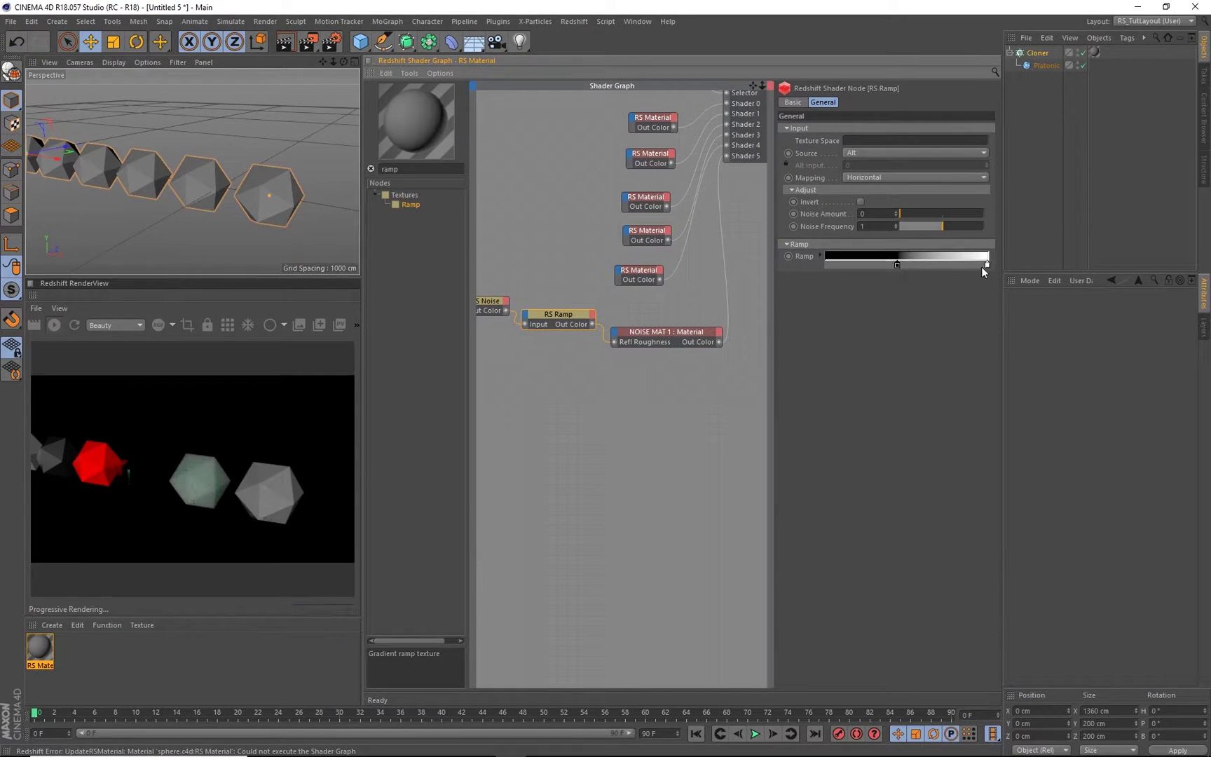
{"action": "left_click_drag", "start_coordinate": [983, 268], "coordinate": [934, 266]}
Spread the RS Noise and RS Ramp nodes further apart in the shader graph
{"action": "middle_click_drag", "start_coordinate": [481, 262], "coordinate": [527, 256]}
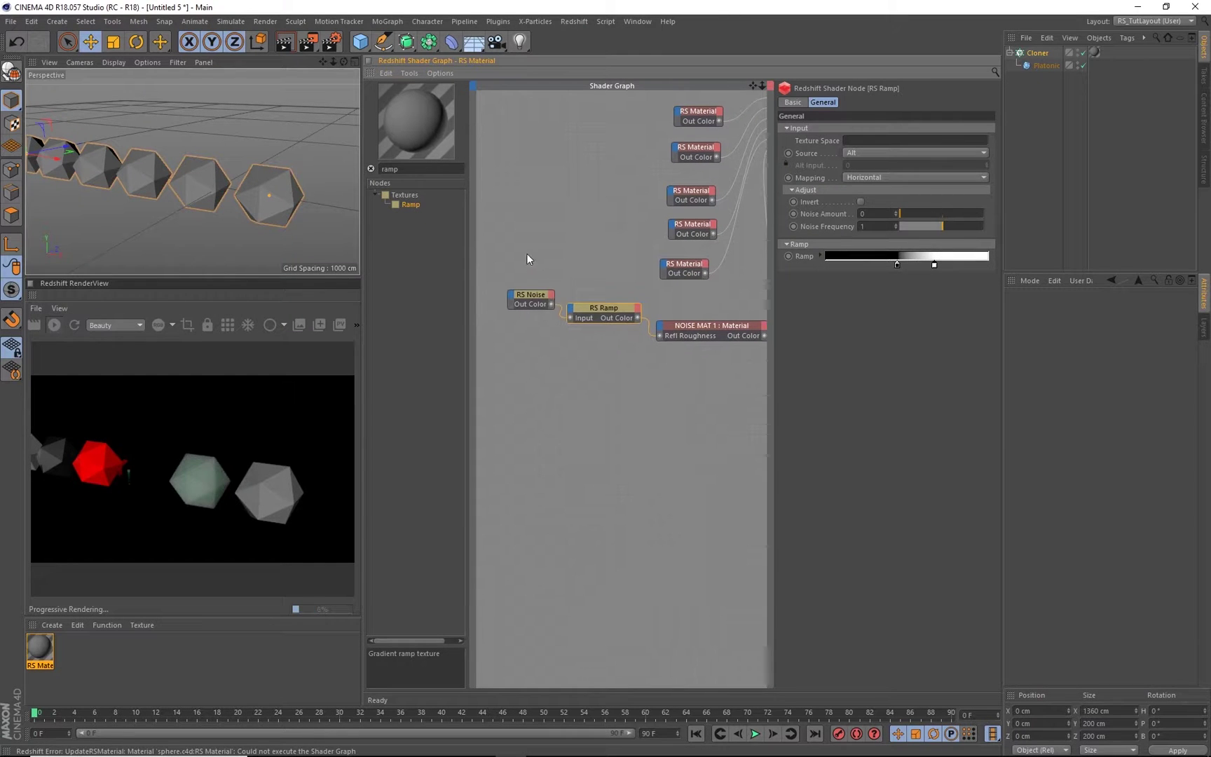
{"action": "left_click", "coordinate": [533, 299], "text": "shift"}
{"action": "left_click_drag", "start_coordinate": [606, 316], "coordinate": [582, 315]}
{"action": "middle_click_drag", "start_coordinate": [587, 309], "coordinate": [658, 314]}
{"action": "left_click", "coordinate": [606, 290]}
{"action": "left_click_drag", "start_coordinate": [586, 309], "coordinate": [540, 297]}
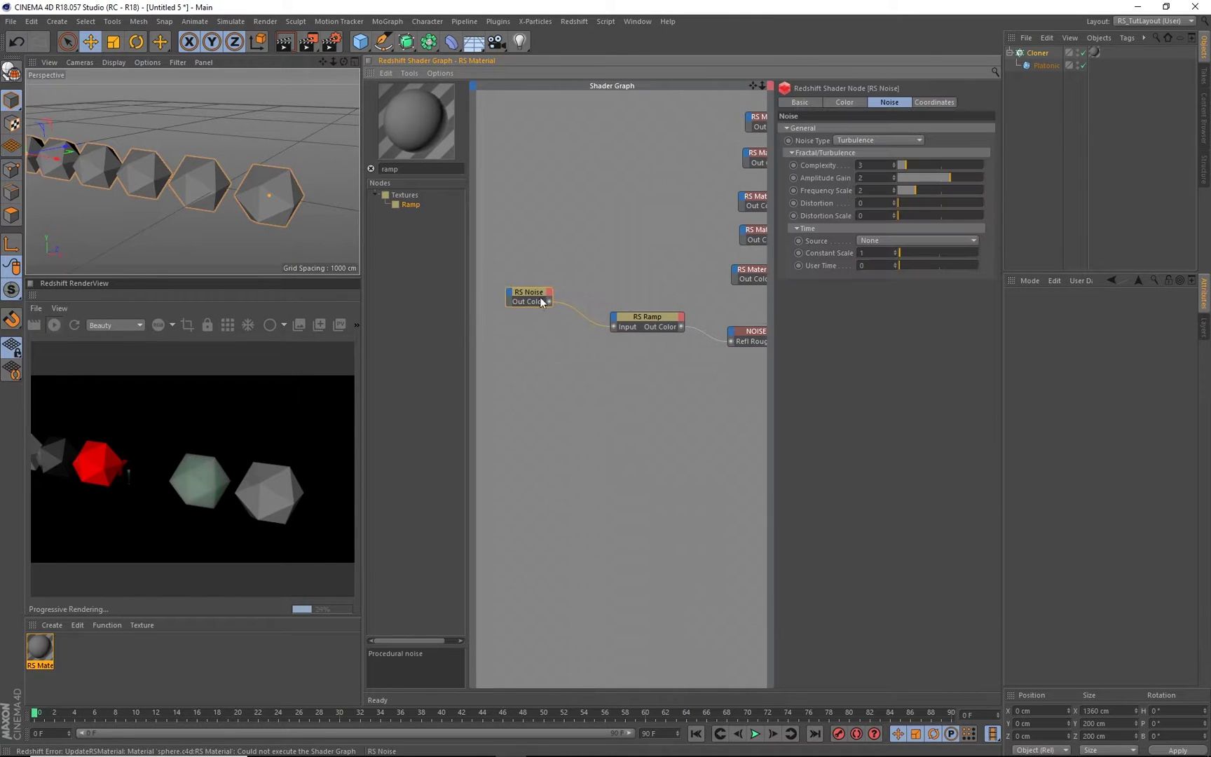
{"action": "middle_click_drag", "start_coordinate": [647, 289], "coordinate": [608, 279]}
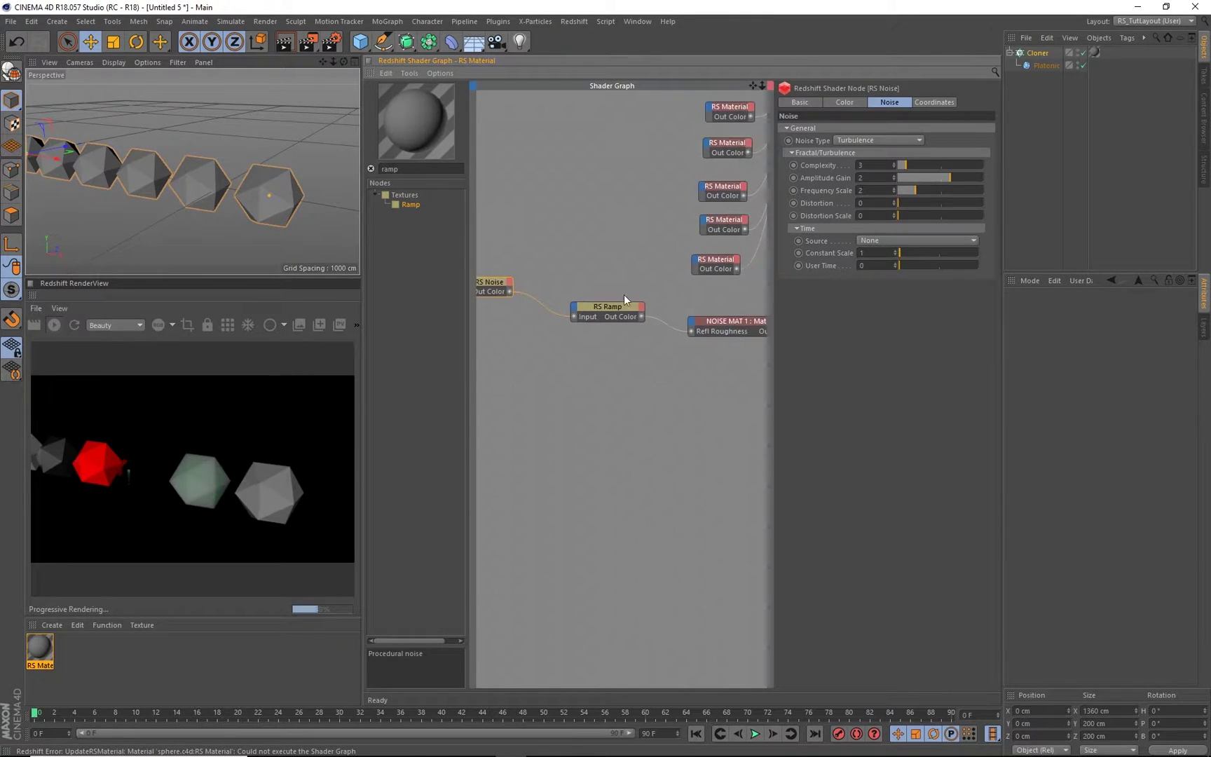
Apply the Platinum preset to the NOISE MAT 1 material
{"action": "left_click", "coordinate": [728, 323]}
{"action": "left_click", "coordinate": [876, 104]}
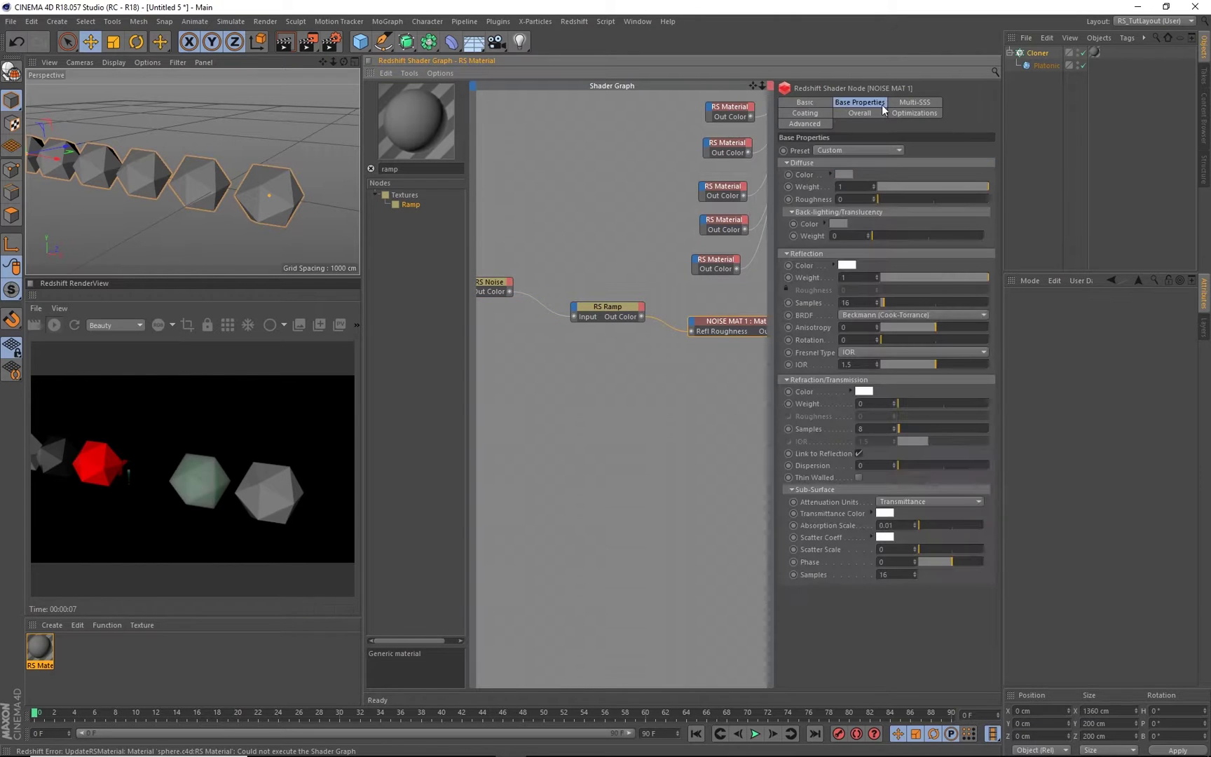
{"action": "left_click", "coordinate": [865, 151]}
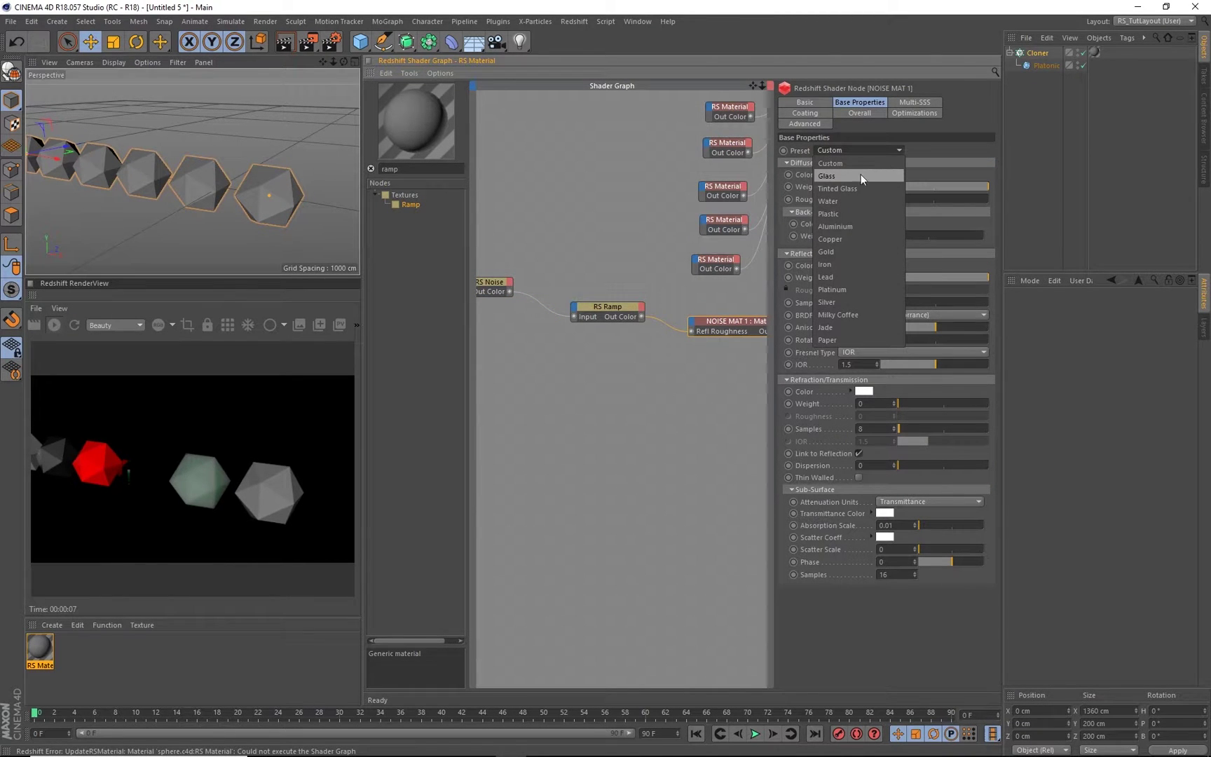
{"action": "left_click", "coordinate": [839, 289]}
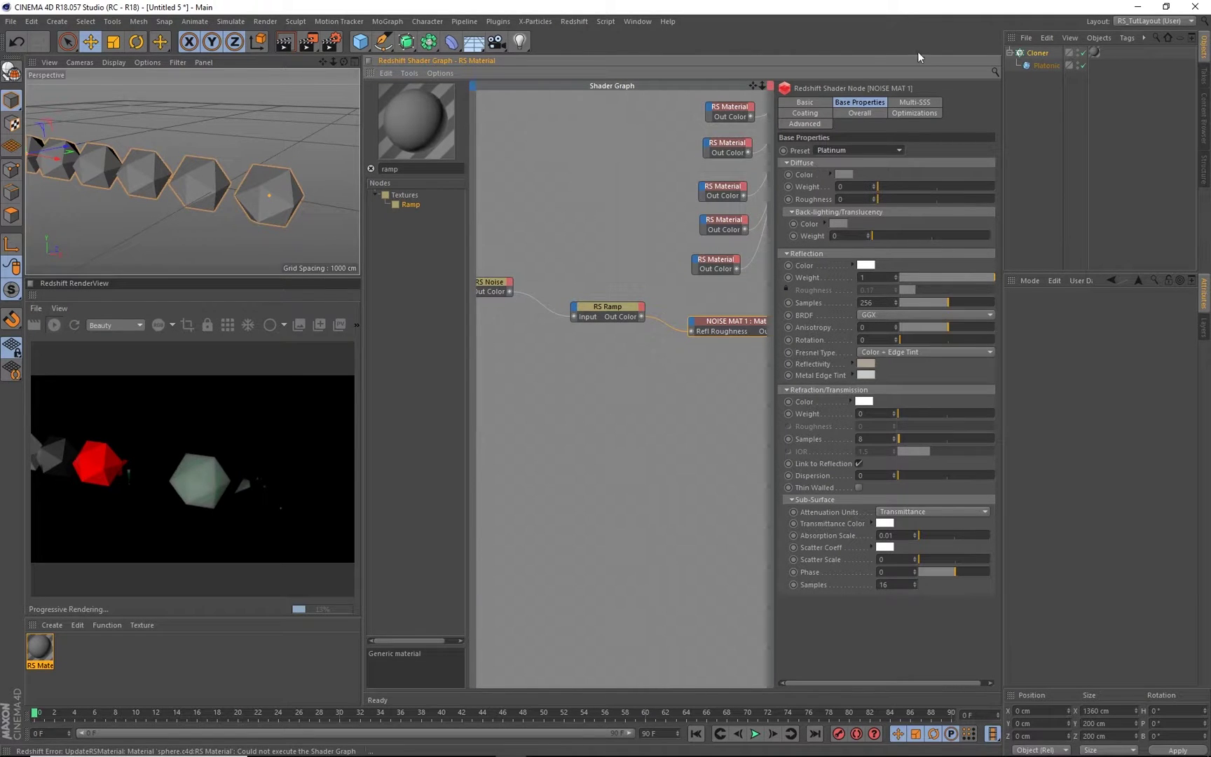
Add a Redshift dome light and load a sky image from disk as its dome map
{"action": "left_click", "coordinate": [573, 21]}
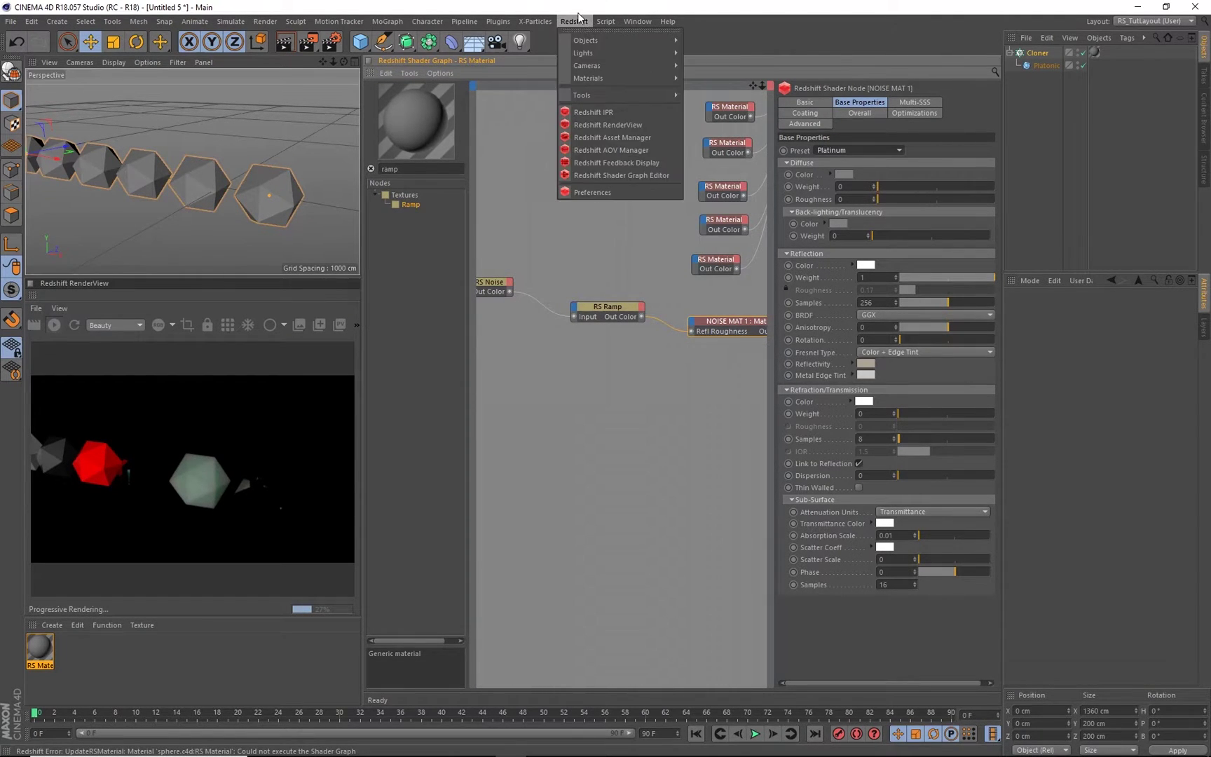
{"action": "mouse_move", "coordinate": [609, 53]}
{"action": "left_click", "coordinate": [714, 107]}
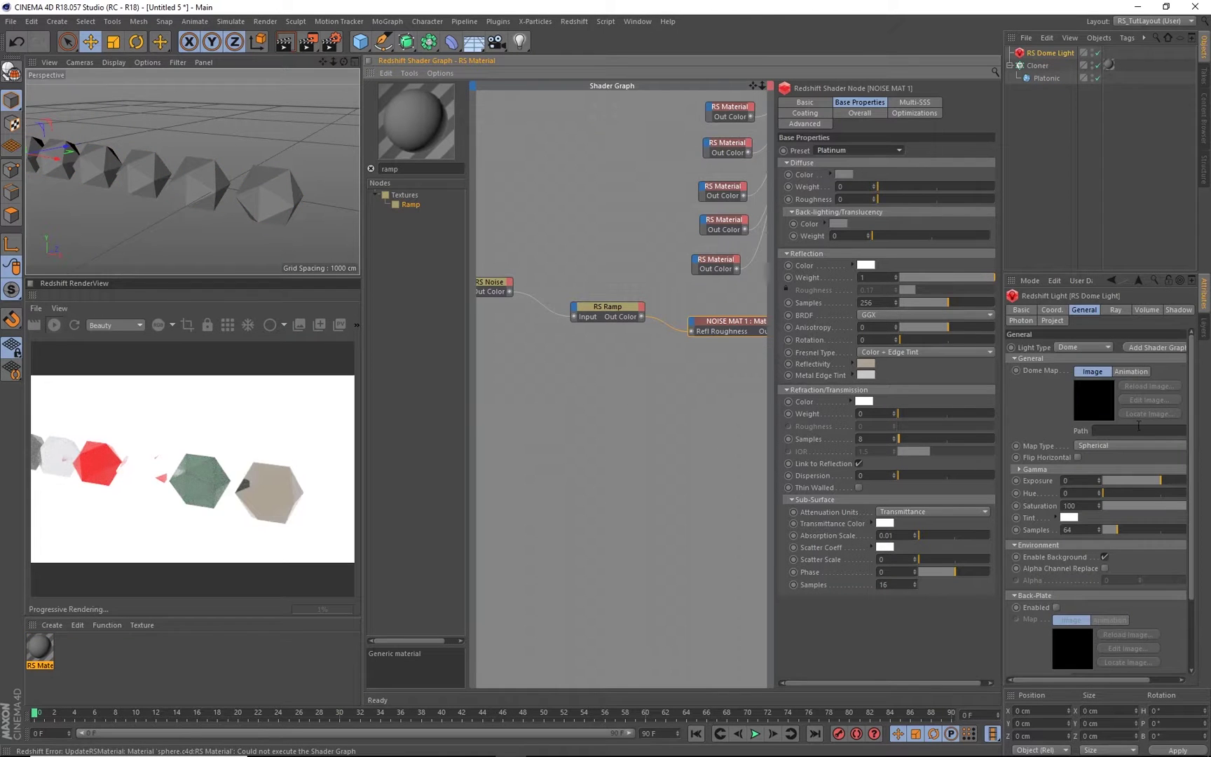
{"action": "left_click_drag", "start_coordinate": [1002, 463], "coordinate": [970, 464]}
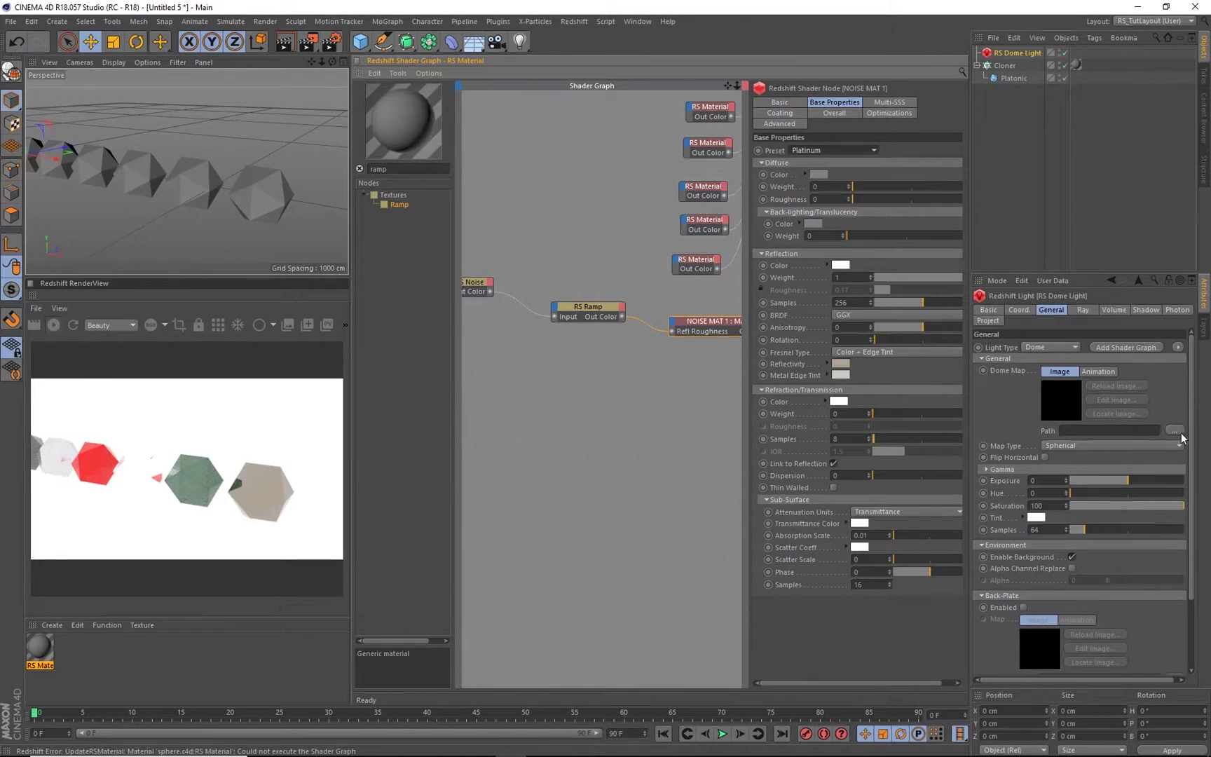
{"action": "left_click", "coordinate": [1174, 429]}
{"action": "double_click", "coordinate": [163, 286]}
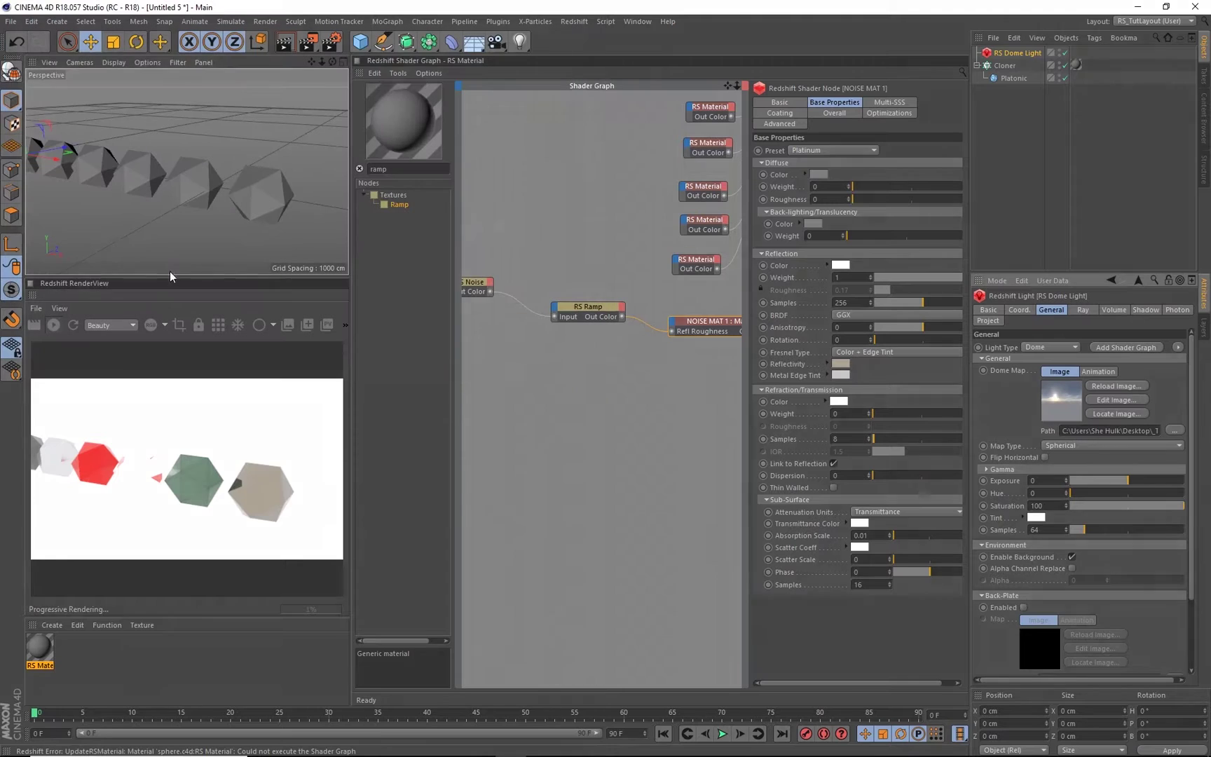
Disable the dome light's background and override its map gamma with 1.8
{"action": "left_click", "coordinate": [1071, 557]}
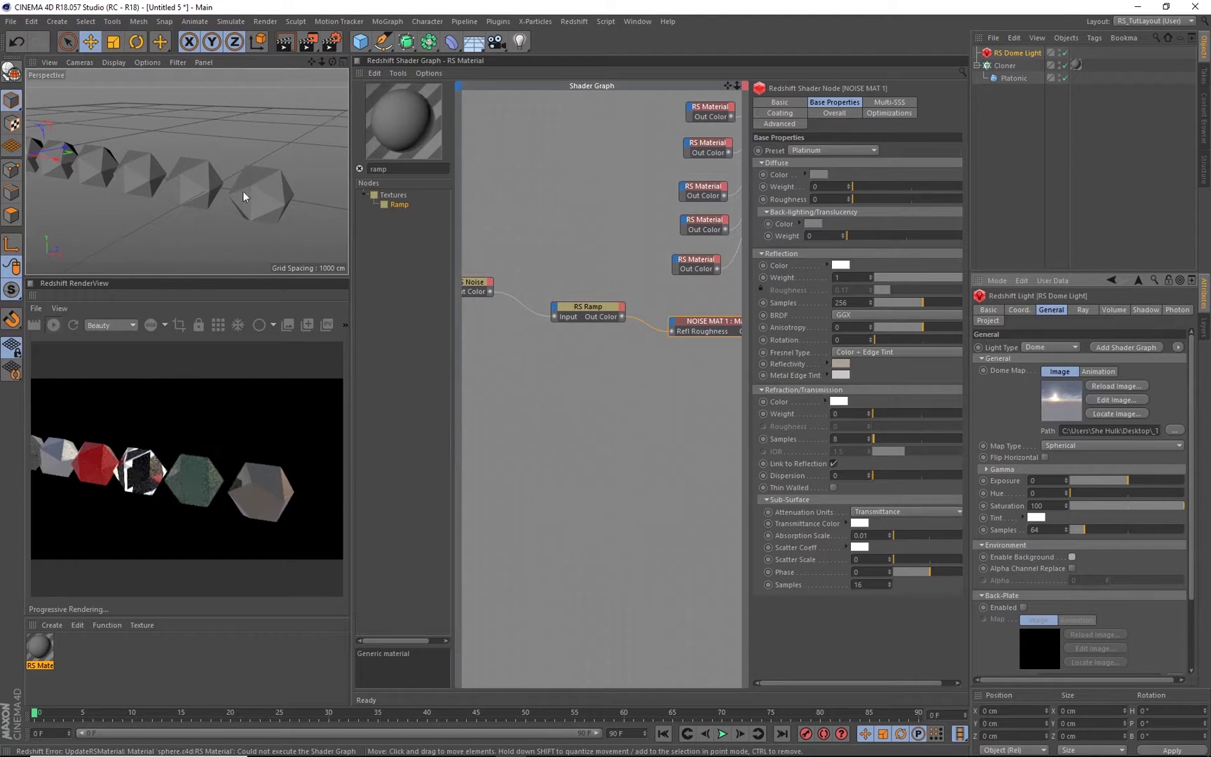
{"action": "middle_click_drag", "start_coordinate": [242, 190], "coordinate": [213, 179], "text": "alt"}
{"action": "right_click_drag", "start_coordinate": [218, 179], "coordinate": [252, 177], "text": "alt"}
{"action": "left_click_drag", "start_coordinate": [251, 177], "coordinate": [232, 176], "text": "alt"}
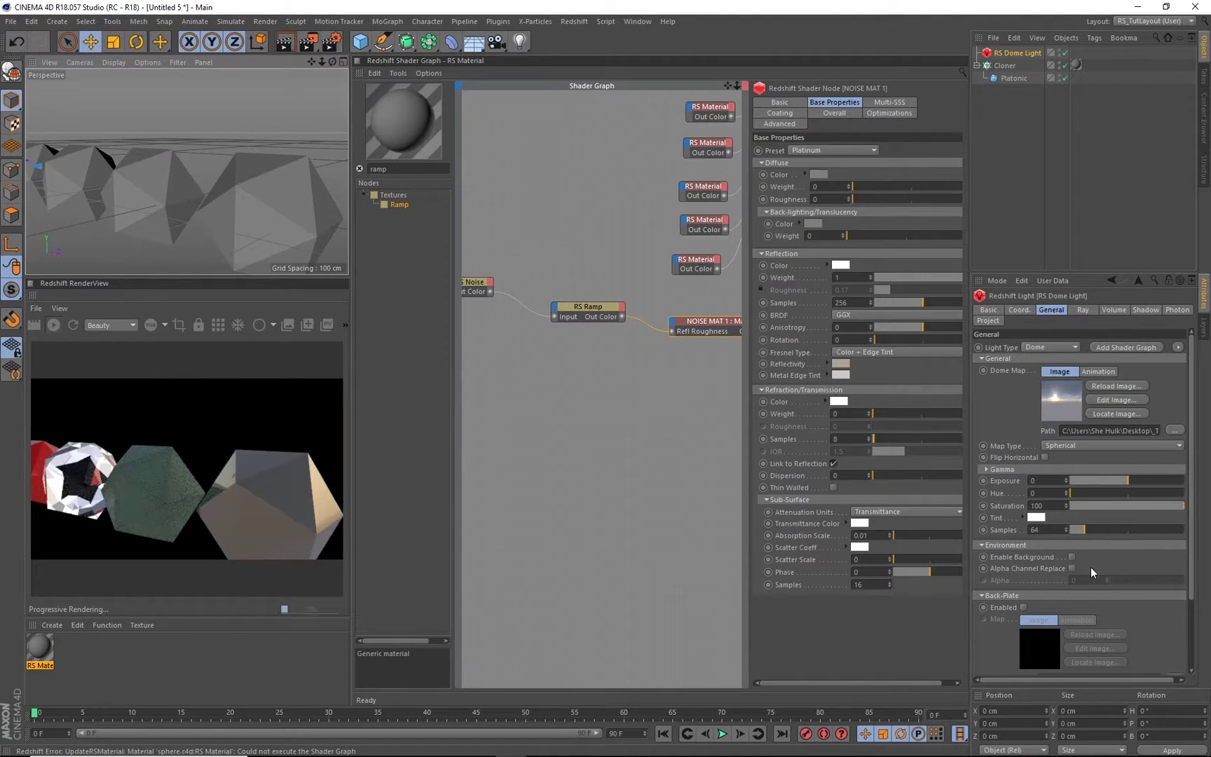
{"action": "left_click", "coordinate": [1033, 468]}
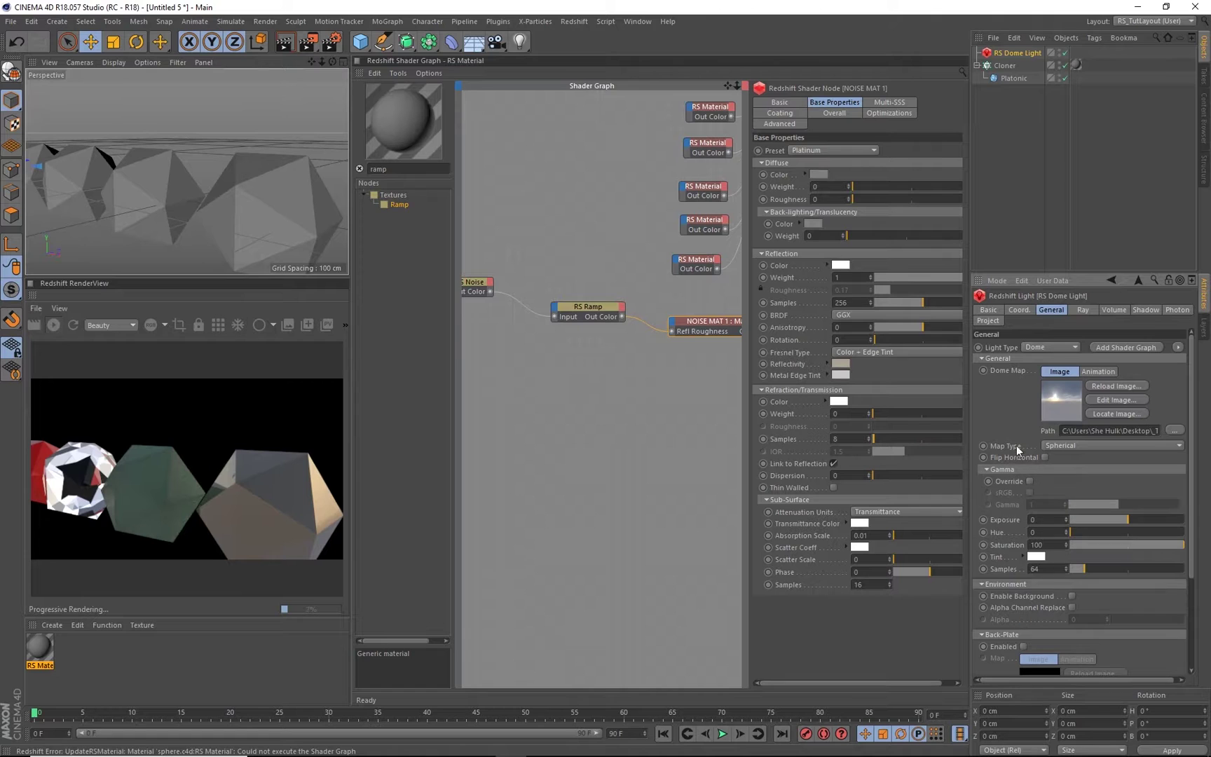
{"action": "left_click", "coordinate": [1029, 481]}
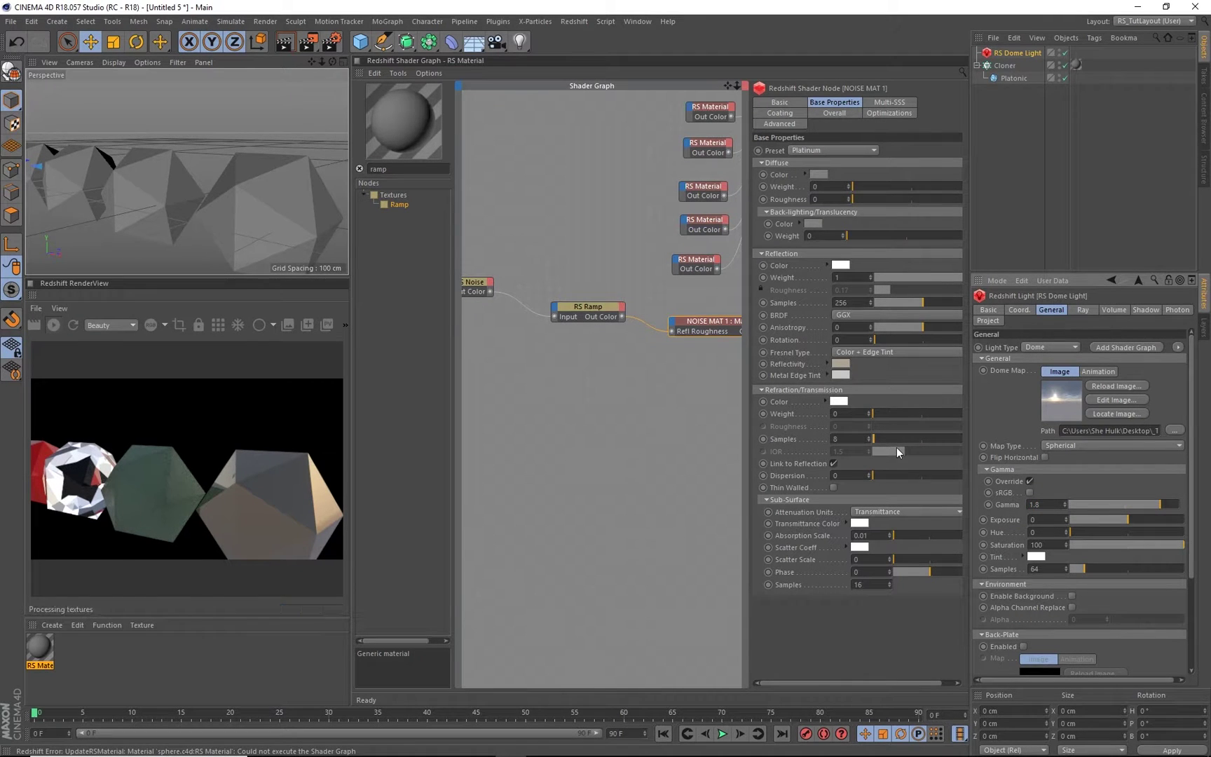
{"action": "left_click", "coordinate": [1004, 468]}
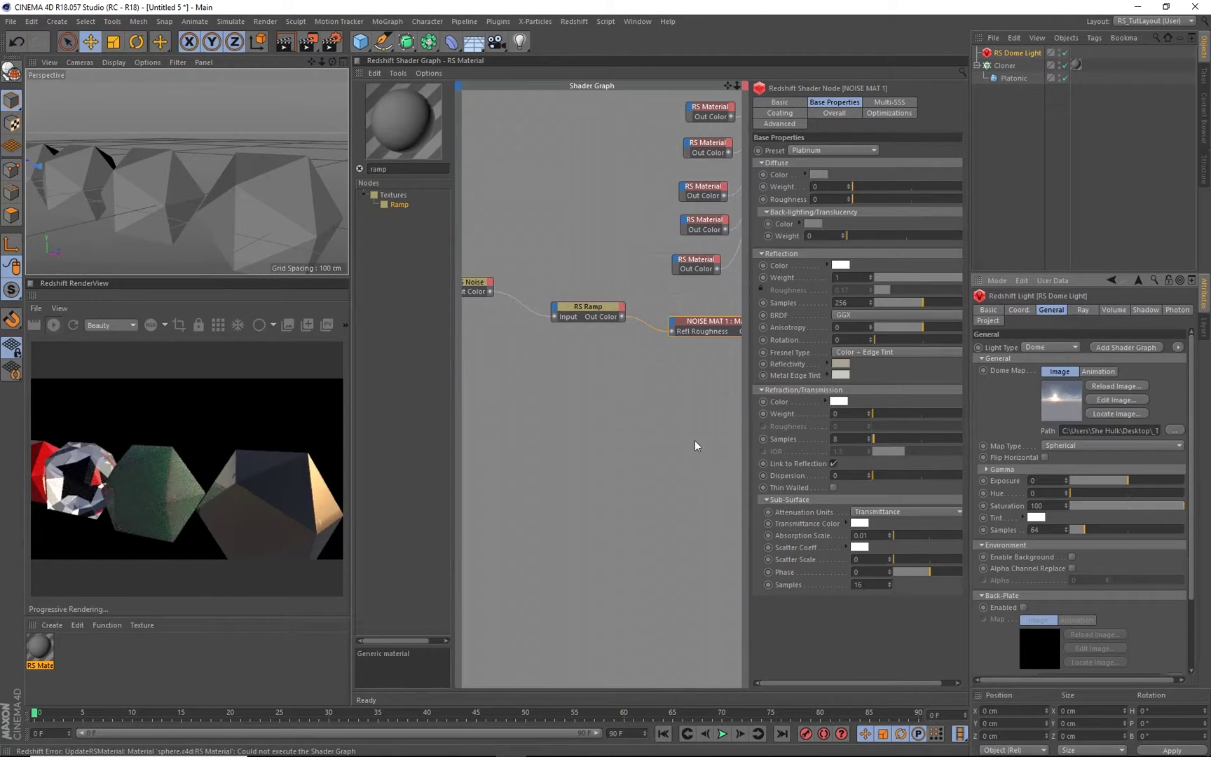
Shift the RS Ramp's black knot near the gradient's start and its white knot to about the middle
{"action": "middle_click_drag", "start_coordinate": [191, 171], "coordinate": [121, 122], "text": "alt"}
{"action": "scroll", "coordinate": [235, 172], "scroll_direction": "up", "scroll_amount": 5}
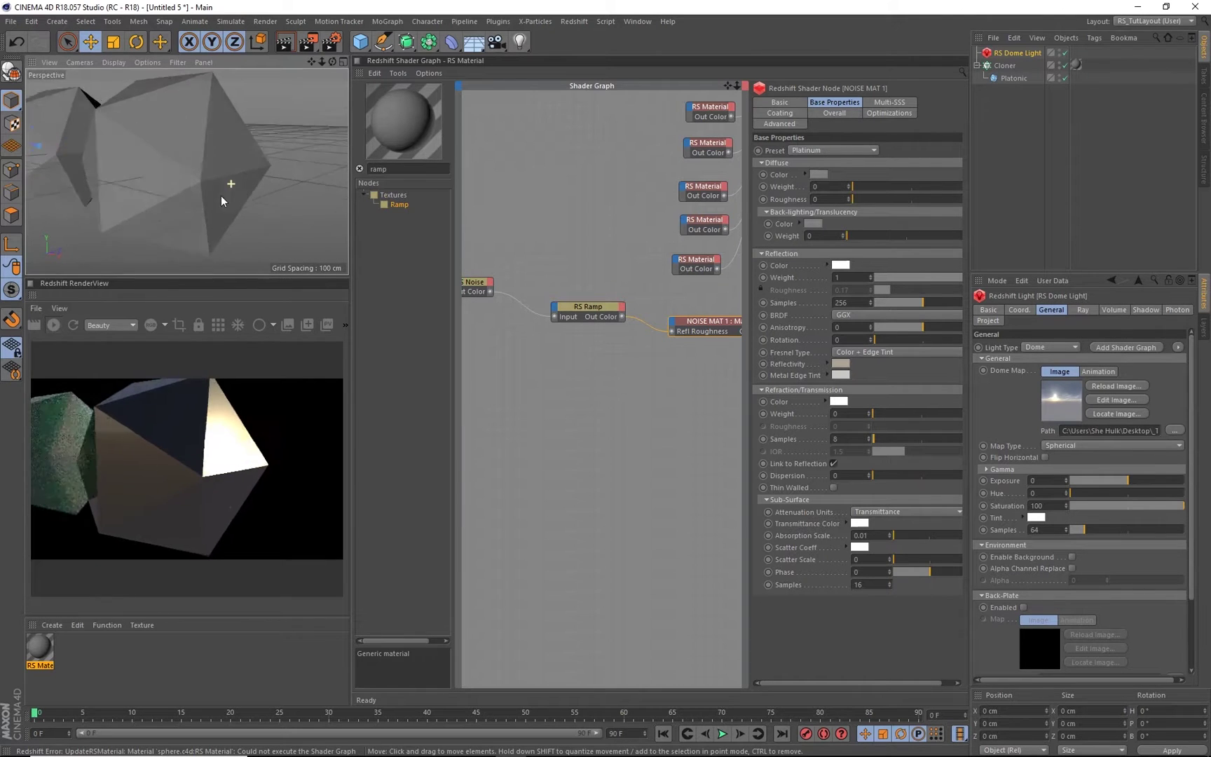
{"action": "left_click", "coordinate": [592, 311]}
{"action": "left_click_drag", "start_coordinate": [873, 264], "coordinate": [823, 264]}
{"action": "left_click_drag", "start_coordinate": [904, 264], "coordinate": [826, 268]}
Find the Curvature texture node and add it to the shader graph below the RS Noise node
{"action": "middle_click_drag", "start_coordinate": [539, 331], "coordinate": [575, 330]}
{"action": "left_click", "coordinate": [389, 168]}
{"action": "key", "text": "BackSpace"}
{"action": "key", "text": "BackSpace"}
{"action": "key", "text": "BackSpace"}
{"action": "key", "text": "BackSpace"}
{"action": "type", "text": "cur"}
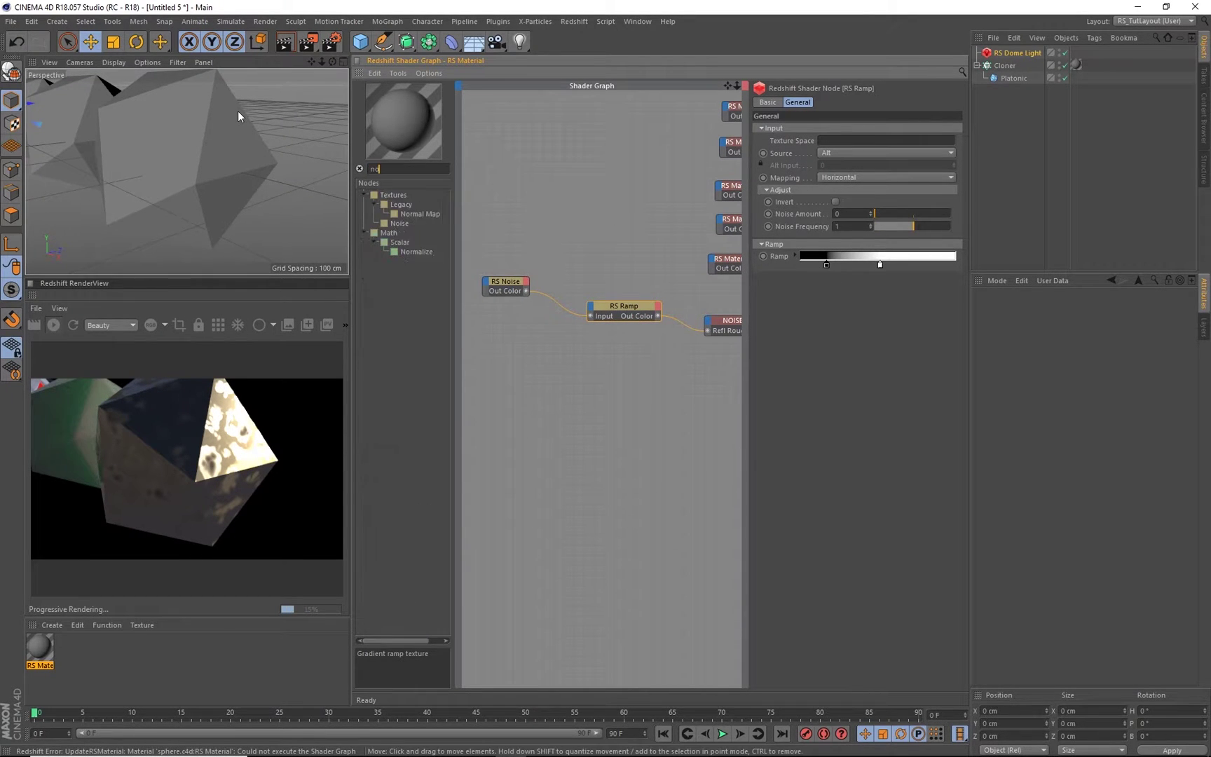
{"action": "type", "text": "v"}
{"action": "left_click_drag", "start_coordinate": [406, 204], "coordinate": [502, 337]}
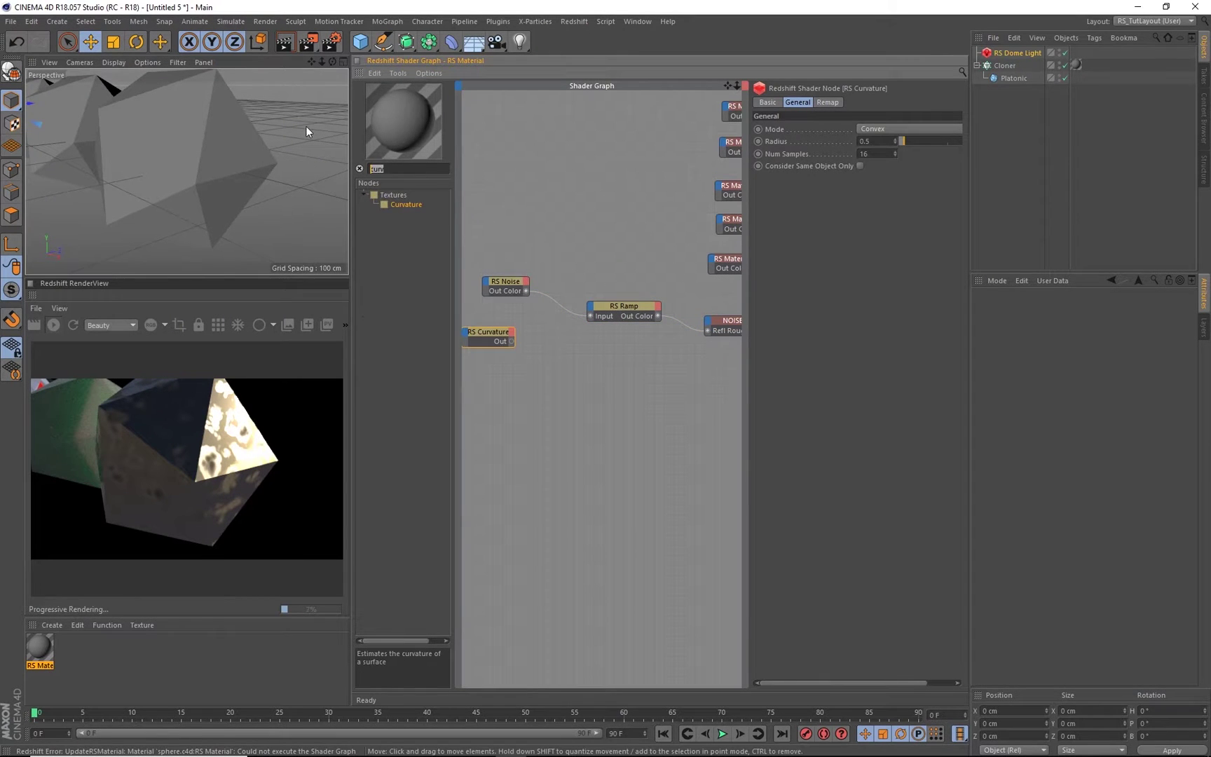
Add an RS Color Composite node to the shader graph beneath the existing RS Ramp
{"action": "key", "text": "BackSpace"}
{"action": "key", "text": "BackSpace"}
{"action": "key", "text": "BackSpace"}
{"action": "key", "text": "BackSpace"}
{"action": "type", "text": "com"}
{"action": "left_click_drag", "start_coordinate": [419, 204], "coordinate": [603, 343]}
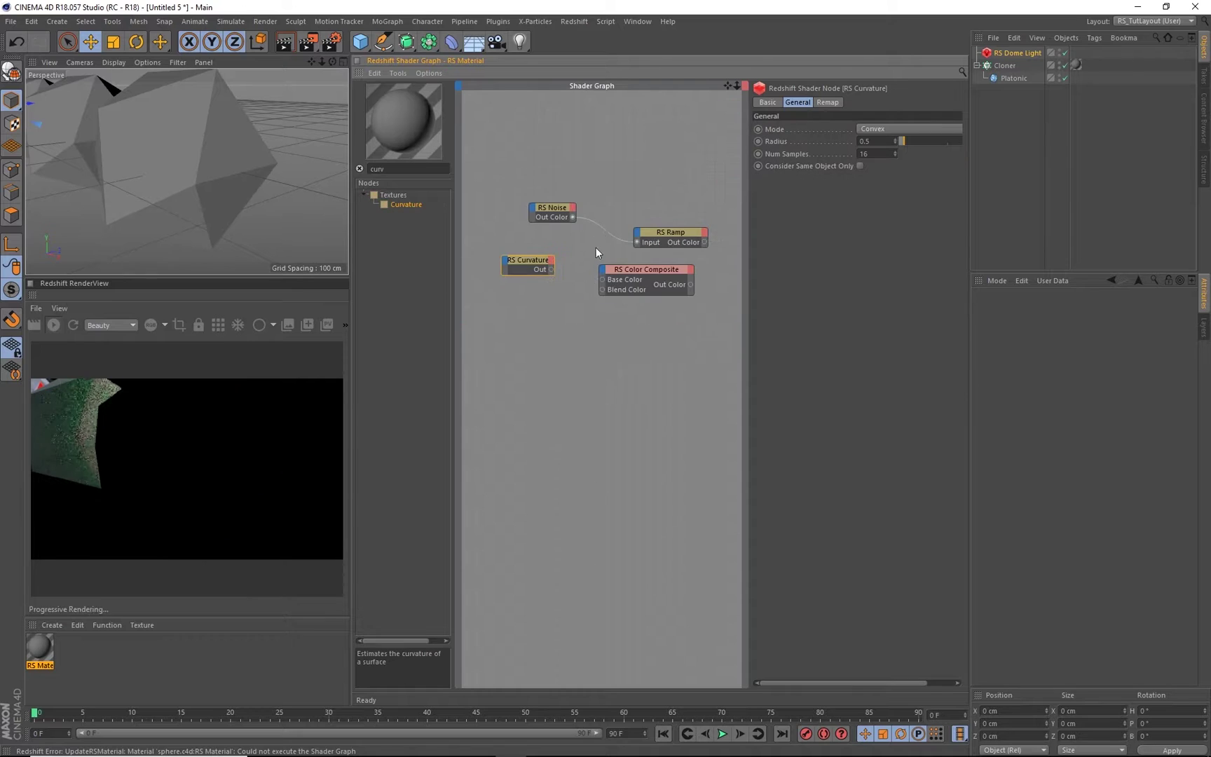
Feed the RS Curvature output into NOISE MAT 1's diffuse colour and set its diffuse weight to 1
{"action": "middle_click_drag", "start_coordinate": [595, 246], "coordinate": [531, 227]}
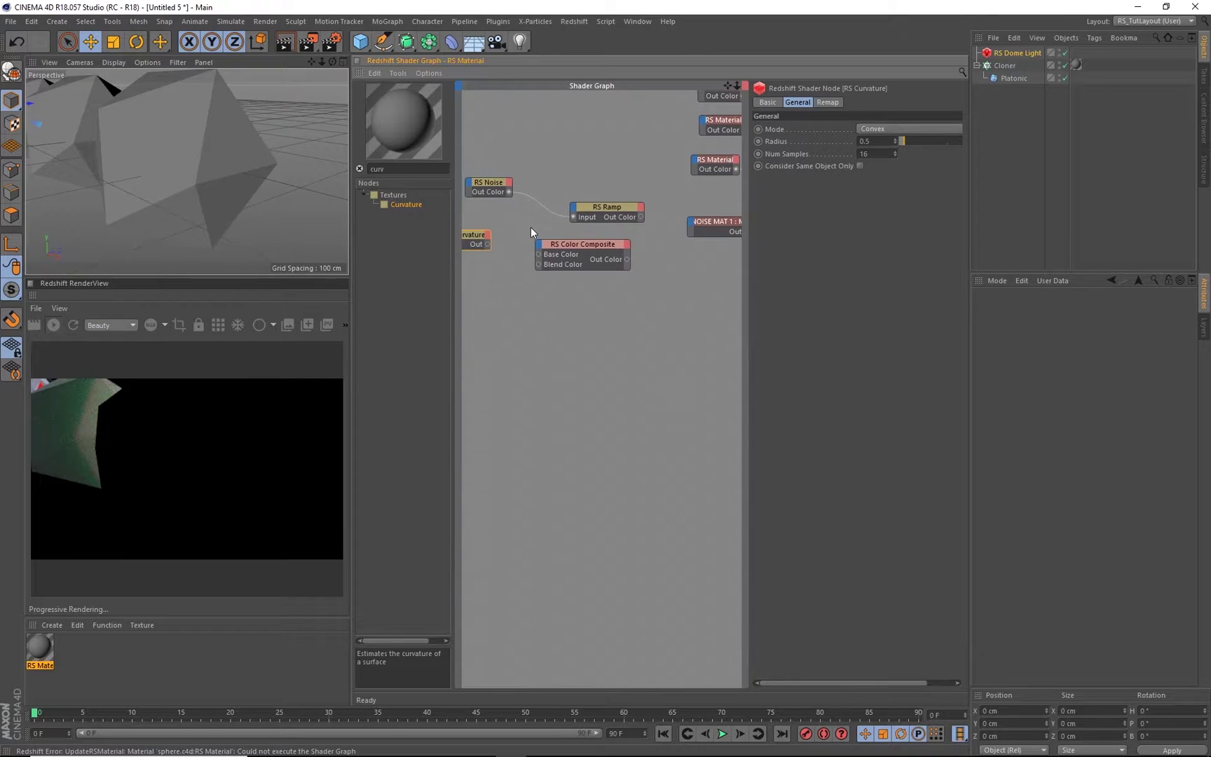
{"action": "left_click_drag", "start_coordinate": [486, 244], "coordinate": [691, 222]}
{"action": "mouse_move", "coordinate": [746, 231]}
{"action": "left_click", "coordinate": [914, 228]}
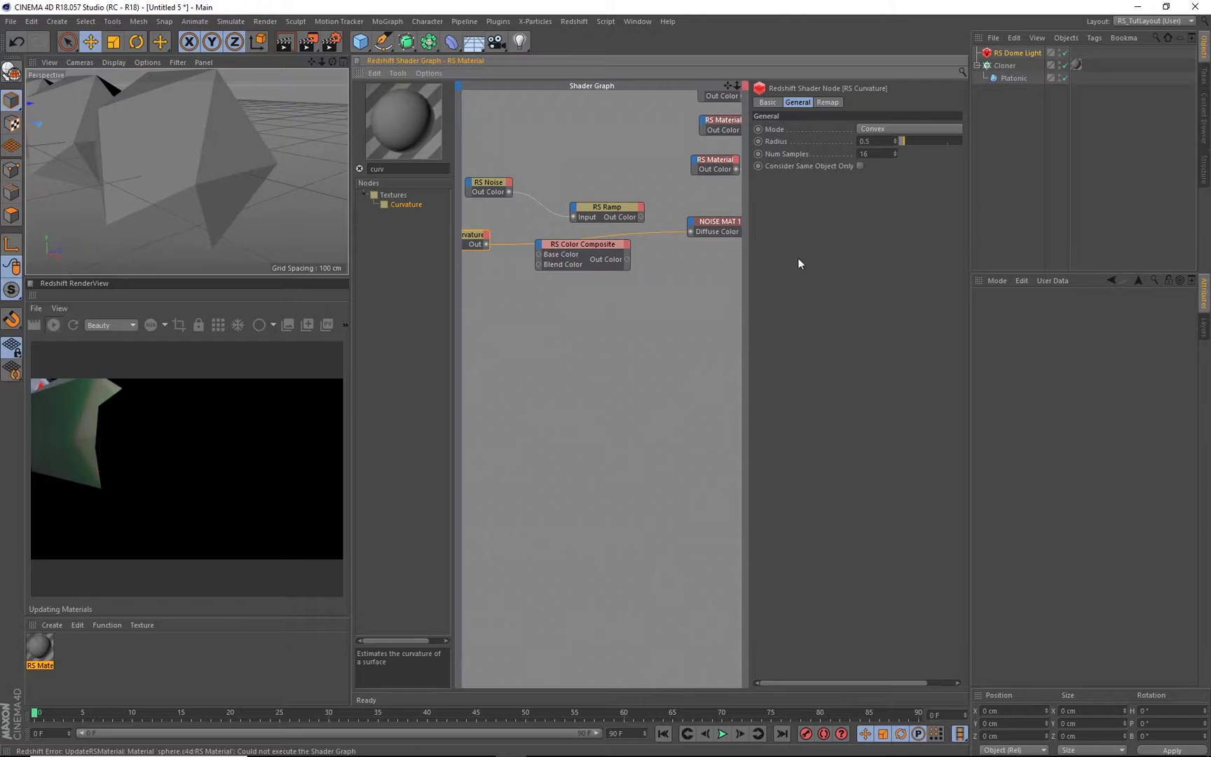
{"action": "left_click", "coordinate": [720, 222]}
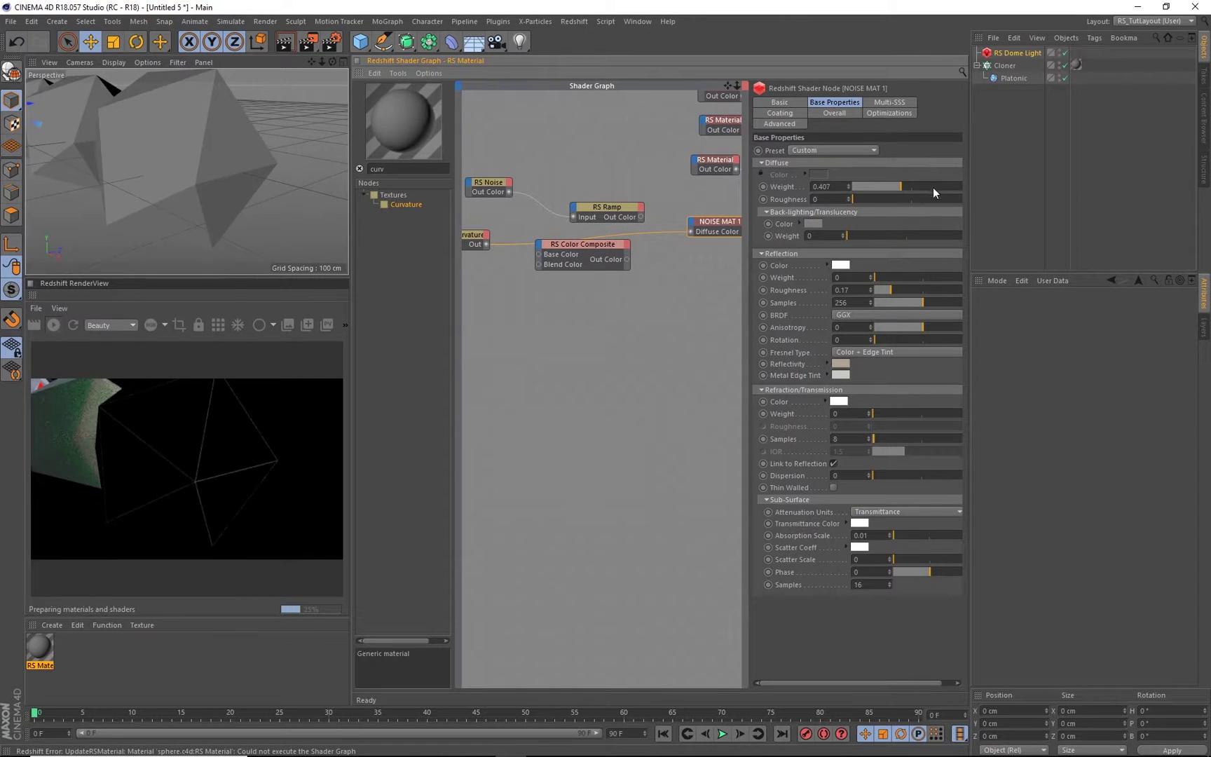
{"action": "double_click", "coordinate": [823, 186]}
{"action": "type", "text": "1"}
{"action": "key", "text": "Return"}
Move the RS Color Composite node lower and raise the RS Curvature radius to 4.8
{"action": "middle_click_drag", "start_coordinate": [579, 348], "coordinate": [596, 340]}
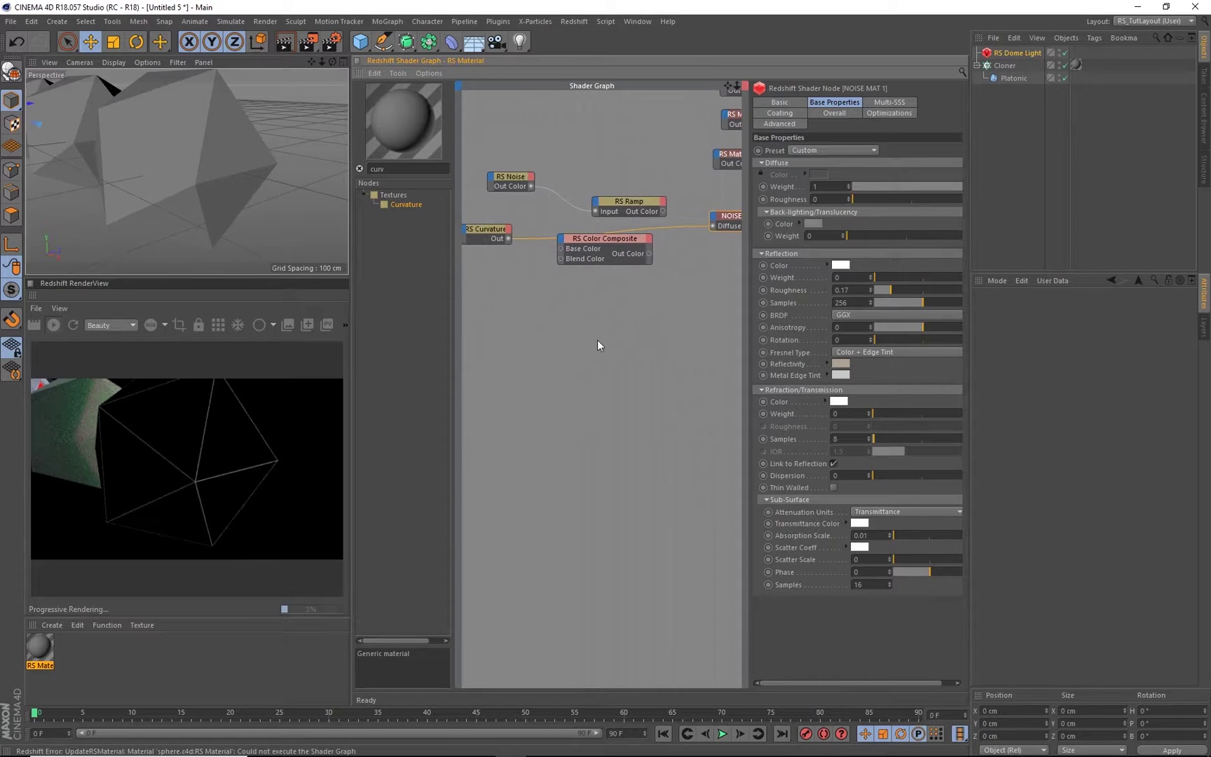
{"action": "left_click_drag", "start_coordinate": [616, 239], "coordinate": [620, 259]}
{"action": "middle_click_drag", "start_coordinate": [538, 272], "coordinate": [553, 311]}
{"action": "left_click", "coordinate": [508, 275]}
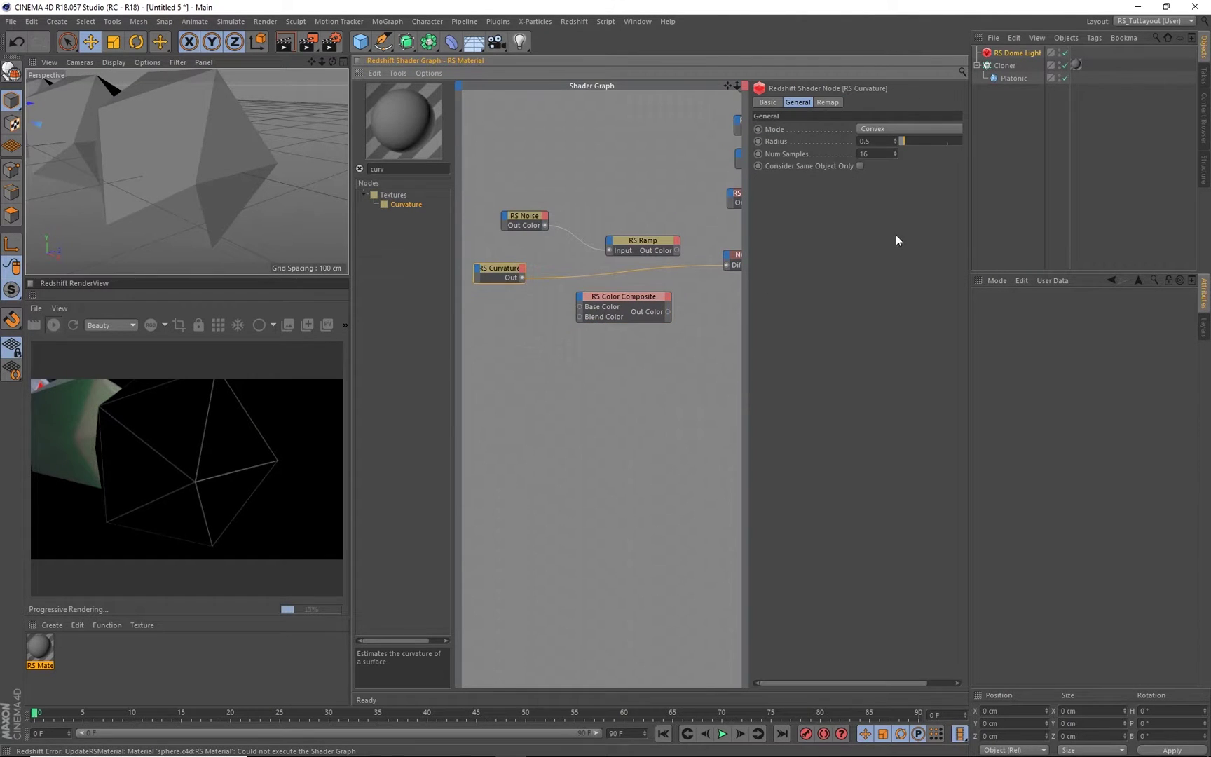
{"action": "left_click_drag", "start_coordinate": [917, 141], "coordinate": [933, 140]}
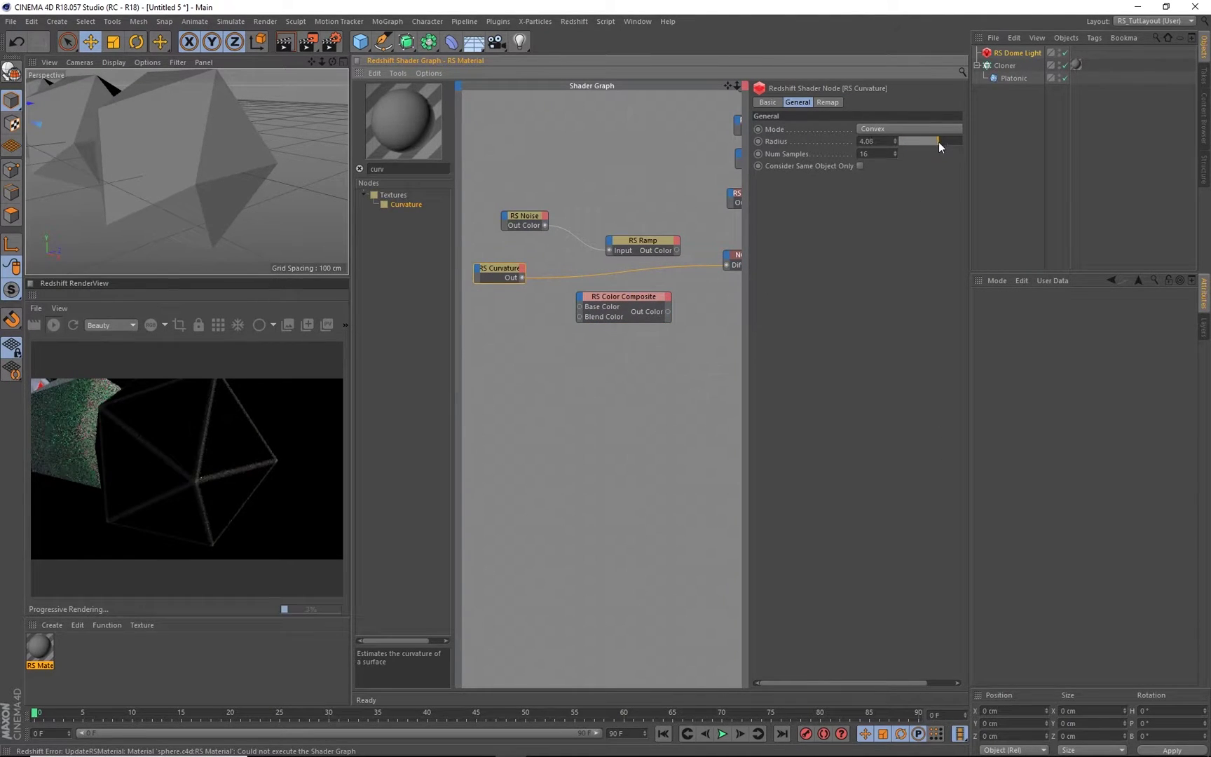
{"action": "left_click_drag", "start_coordinate": [939, 143], "coordinate": [945, 142]}
Add a second RS Ramp fed by the RS Curvature node and set its source to Alt
{"action": "middle_click_drag", "start_coordinate": [503, 278], "coordinate": [517, 271]}
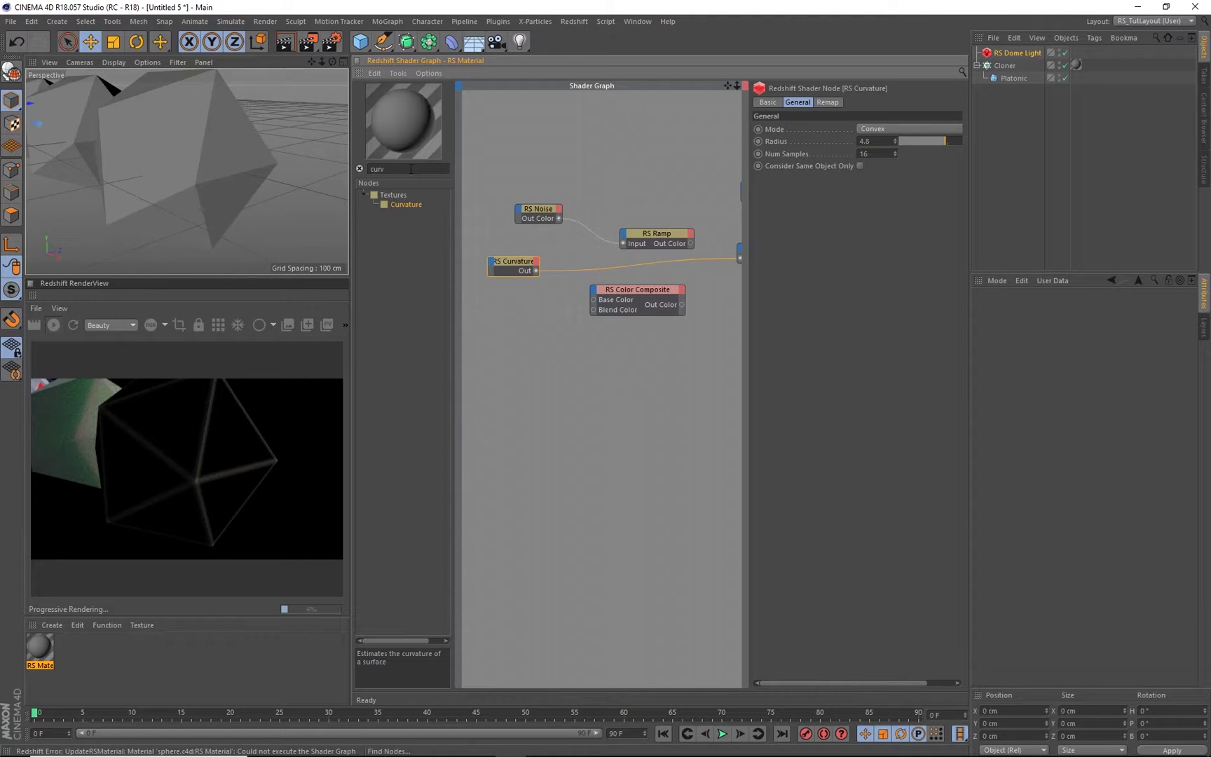
{"action": "left_click_drag", "start_coordinate": [411, 169], "coordinate": [252, 151]}
{"action": "type", "text": "ram"}
{"action": "left_click_drag", "start_coordinate": [398, 204], "coordinate": [523, 304]}
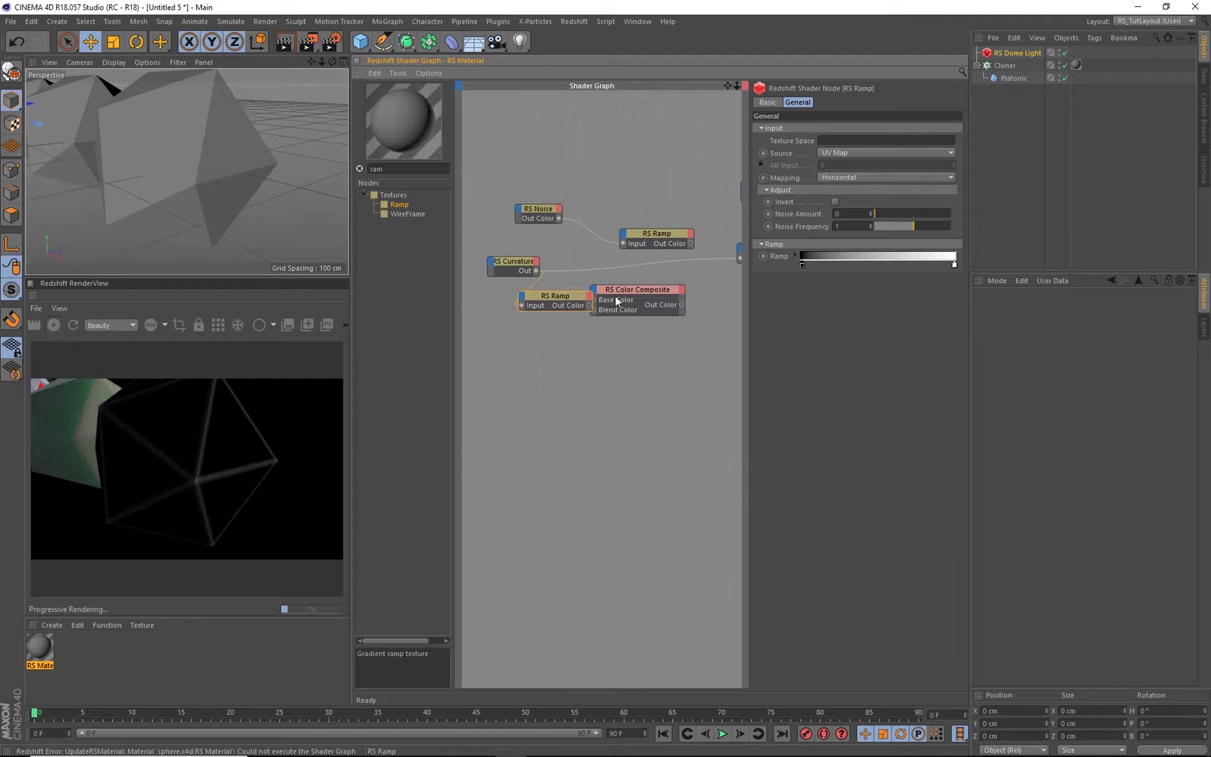
{"action": "left_click", "coordinate": [848, 153]}
{"action": "left_click", "coordinate": [845, 183]}
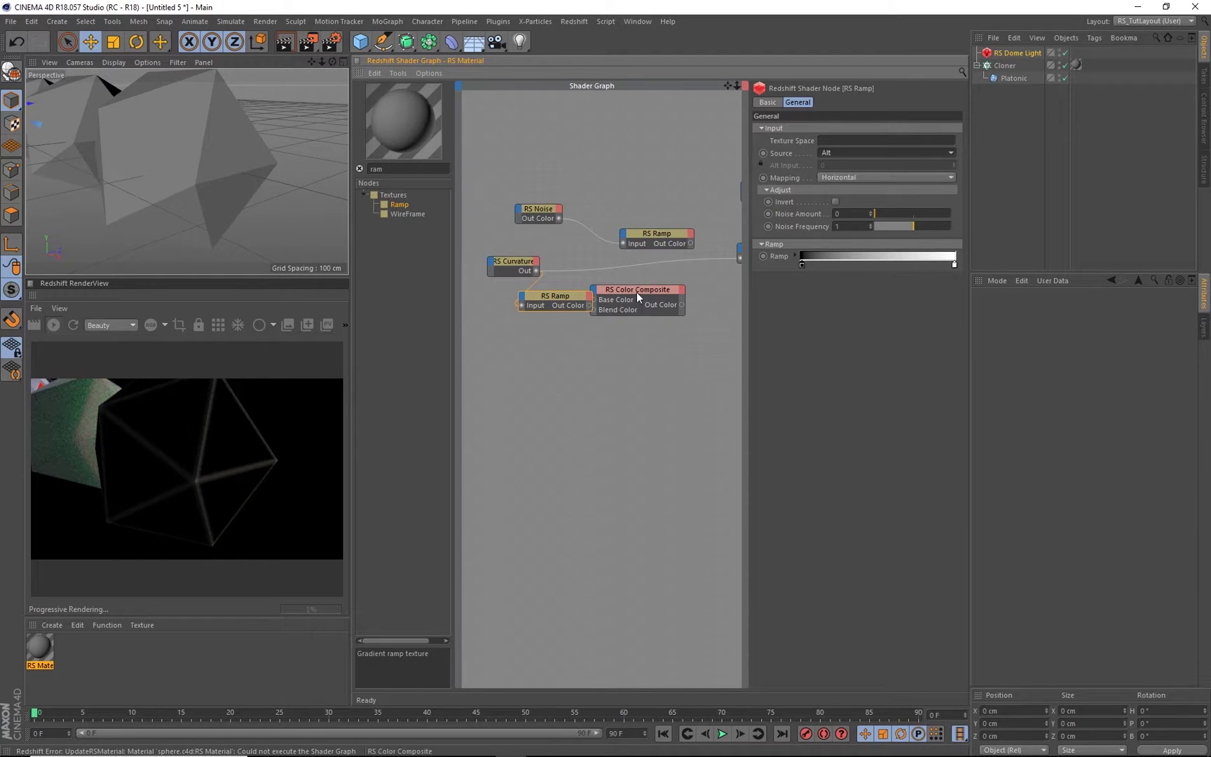
Spread out the RS Ramp, RS Curvature and RS Color Composite nodes so both ramps sit ahead of the composite
{"action": "left_click_drag", "start_coordinate": [637, 291], "coordinate": [687, 269]}
{"action": "left_click_drag", "start_coordinate": [511, 169], "coordinate": [688, 244]}
{"action": "left_click_drag", "start_coordinate": [660, 237], "coordinate": [545, 183]}
{"action": "left_click_drag", "start_coordinate": [687, 269], "coordinate": [648, 226]}
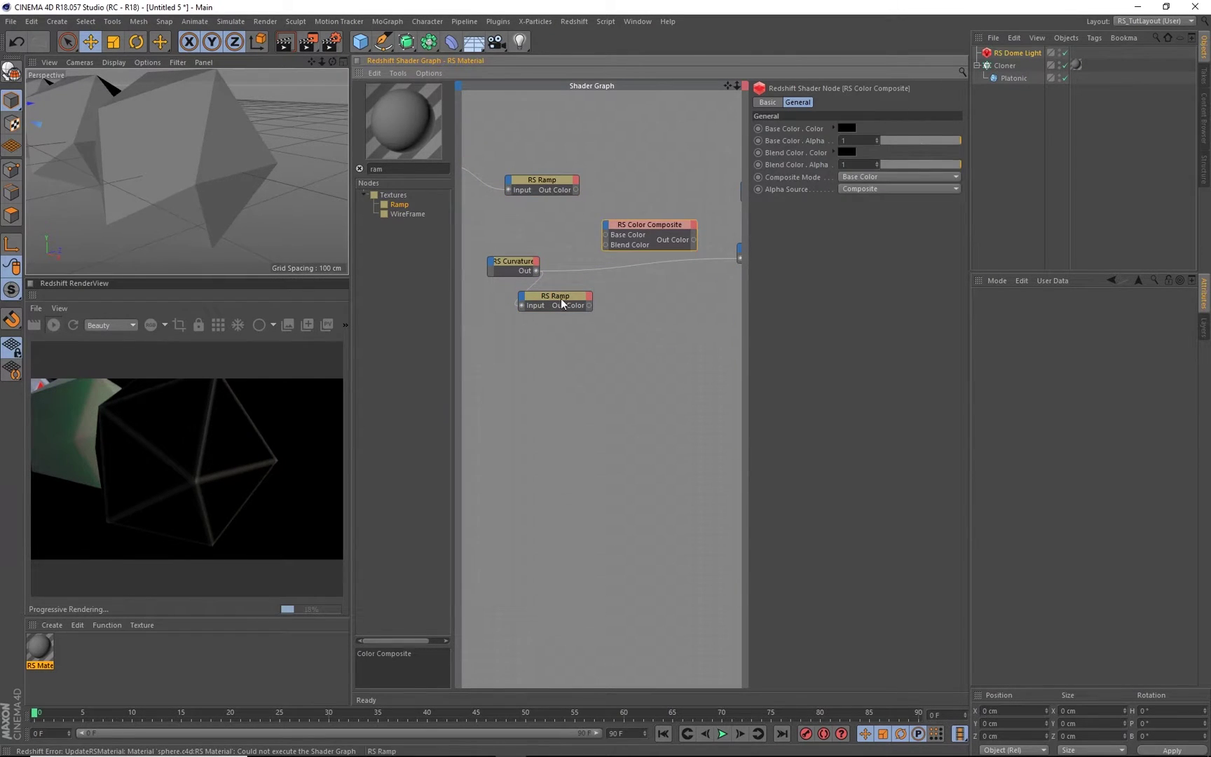
{"action": "left_click_drag", "start_coordinate": [561, 299], "coordinate": [608, 290]}
{"action": "left_click_drag", "start_coordinate": [514, 262], "coordinate": [464, 260]}
{"action": "middle_click_drag", "start_coordinate": [464, 260], "coordinate": [527, 259]}
{"action": "left_click_drag", "start_coordinate": [527, 260], "coordinate": [485, 248]}
{"action": "left_click_drag", "start_coordinate": [656, 289], "coordinate": [588, 277]}
{"action": "middle_click_drag", "start_coordinate": [588, 277], "coordinate": [550, 279]}
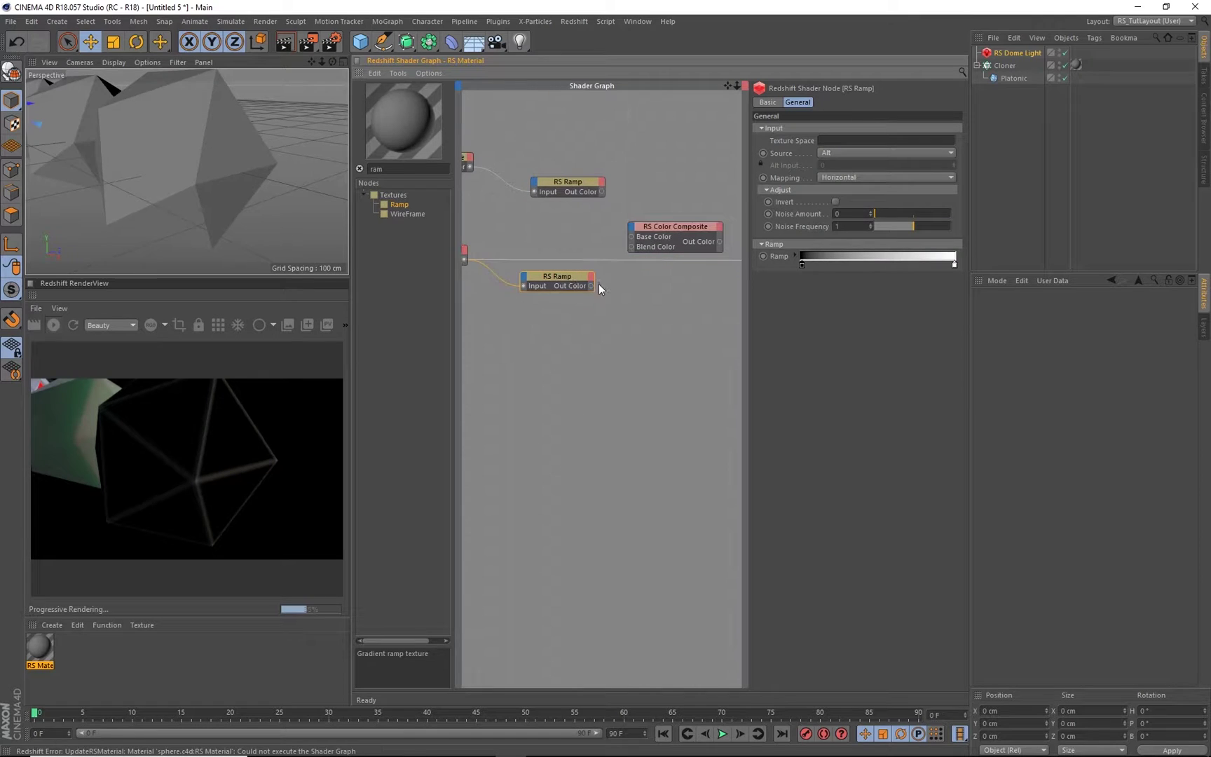
Connect the noise ramp to Base Color, the curvature ramp to Blend Color, and the composite to NOISE MAT 1's Diffuse Color
{"action": "left_click_drag", "start_coordinate": [592, 286], "coordinate": [632, 246]}
{"action": "left_click_drag", "start_coordinate": [602, 193], "coordinate": [632, 237]}
{"action": "left_click", "coordinate": [655, 238]}
{"action": "middle_click_drag", "start_coordinate": [709, 245], "coordinate": [588, 224]}
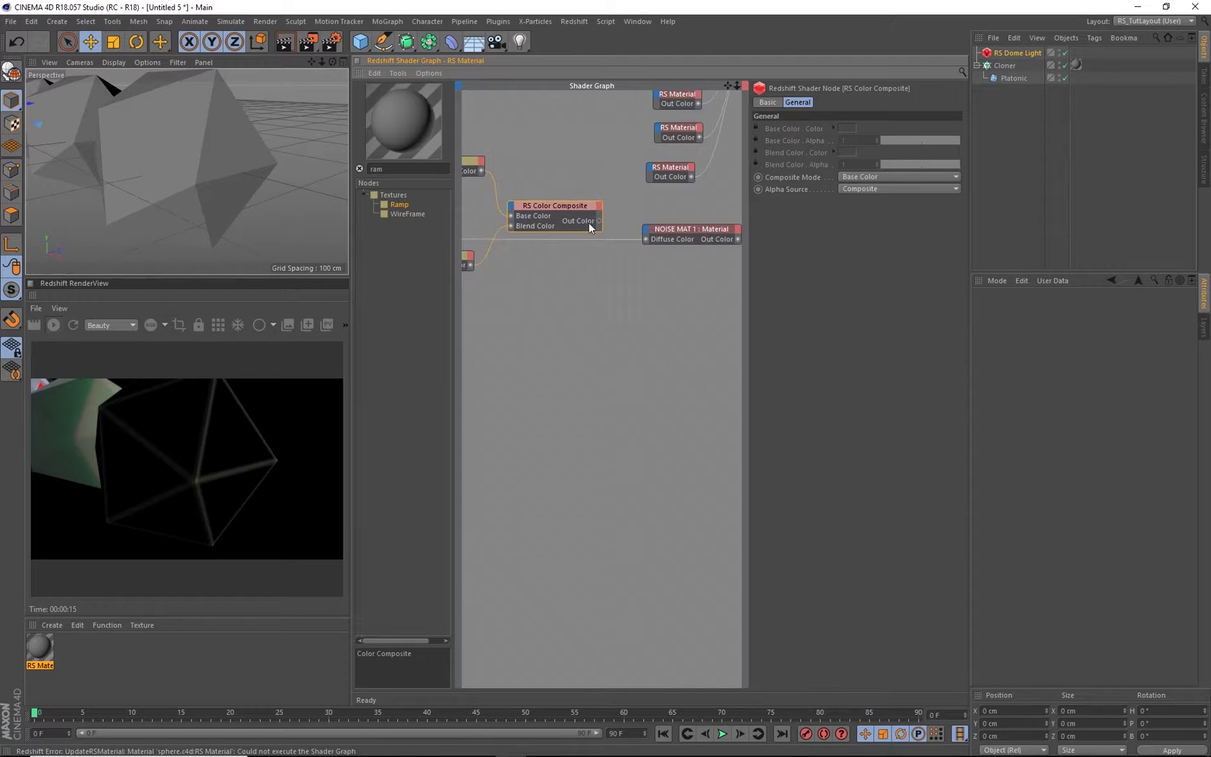
{"action": "left_click_drag", "start_coordinate": [597, 221], "coordinate": [645, 239]}
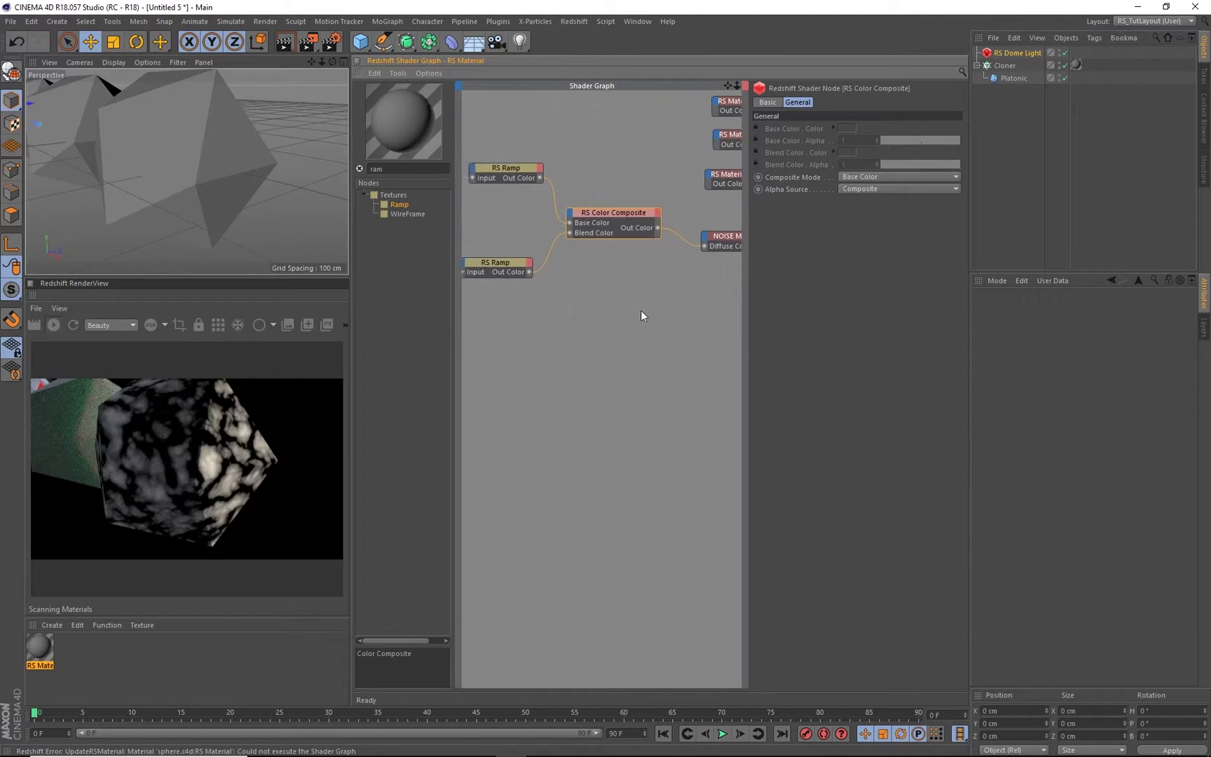
Set the RS Color Composite's composite mode to Multiply
{"action": "left_click", "coordinate": [861, 189]}
{"action": "left_click", "coordinate": [843, 173]}
{"action": "left_click", "coordinate": [861, 176]}
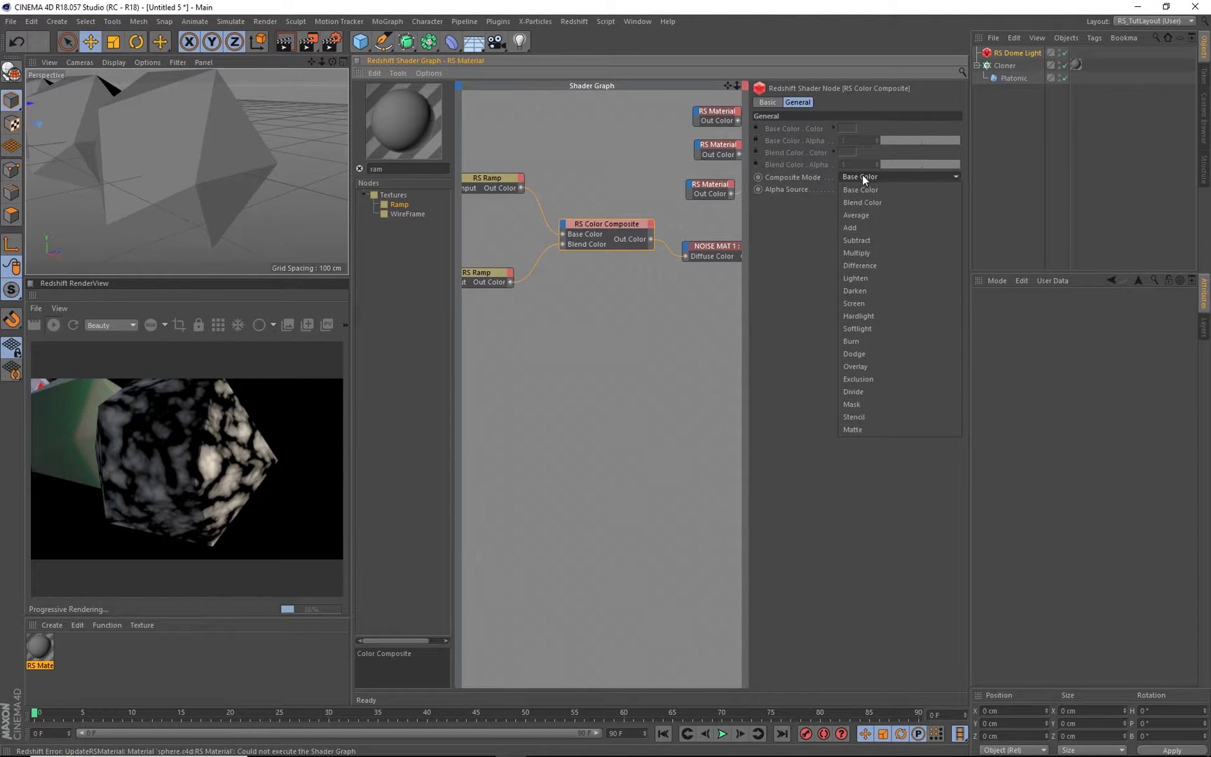
{"action": "left_click", "coordinate": [866, 252]}
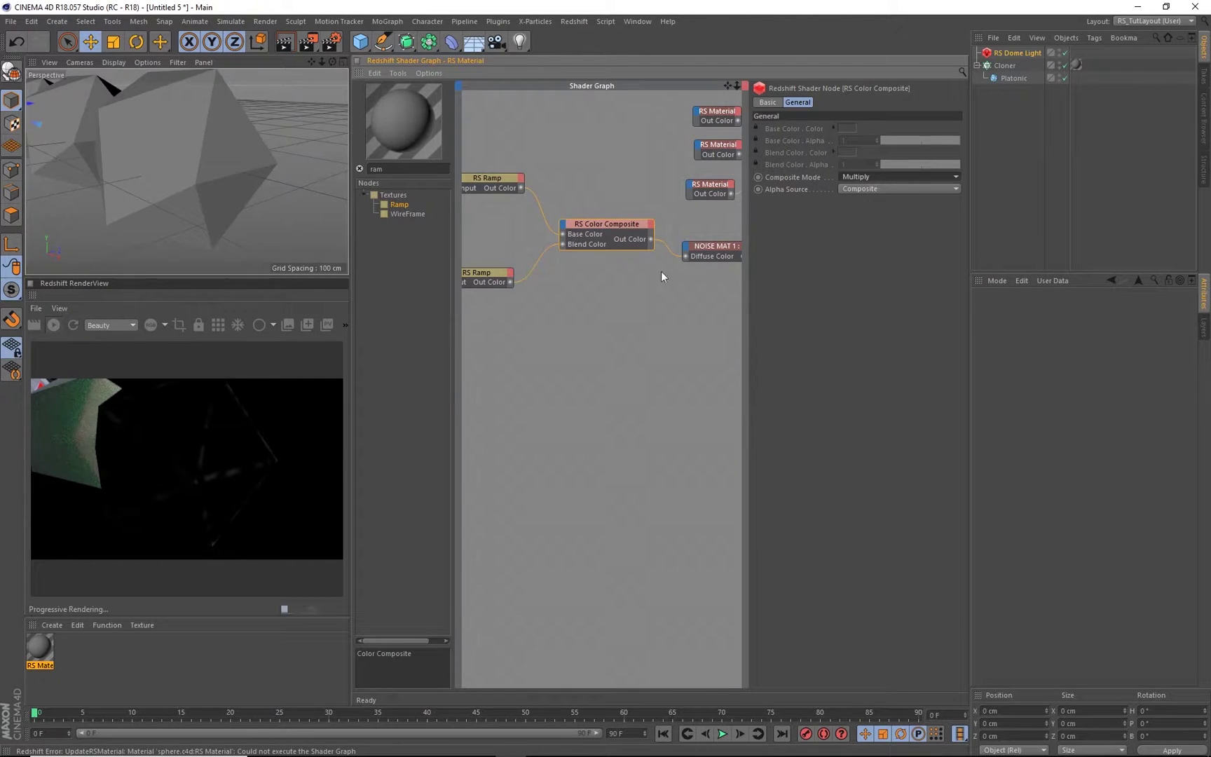
Move the white knot of the curvature's RS Ramp close to the gradient's start
{"action": "middle_click_drag", "start_coordinate": [661, 271], "coordinate": [732, 290]}
{"action": "left_click", "coordinate": [511, 259]}
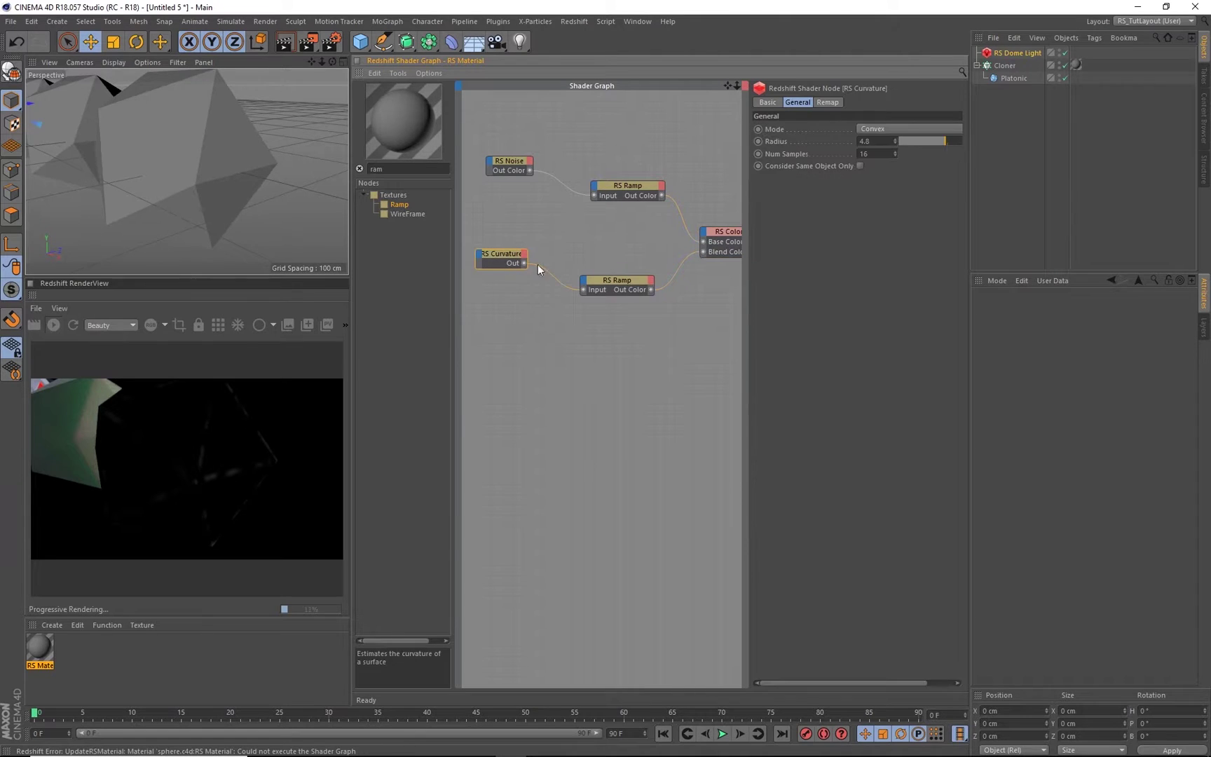
{"action": "left_click", "coordinate": [617, 280]}
{"action": "left_click_drag", "start_coordinate": [946, 265], "coordinate": [817, 265]}
Move the RS Noise node away from the ramp and connect its output to the RS Curvature's Gain input
{"action": "middle_click_drag", "start_coordinate": [631, 231], "coordinate": [706, 239], "text": "alt"}
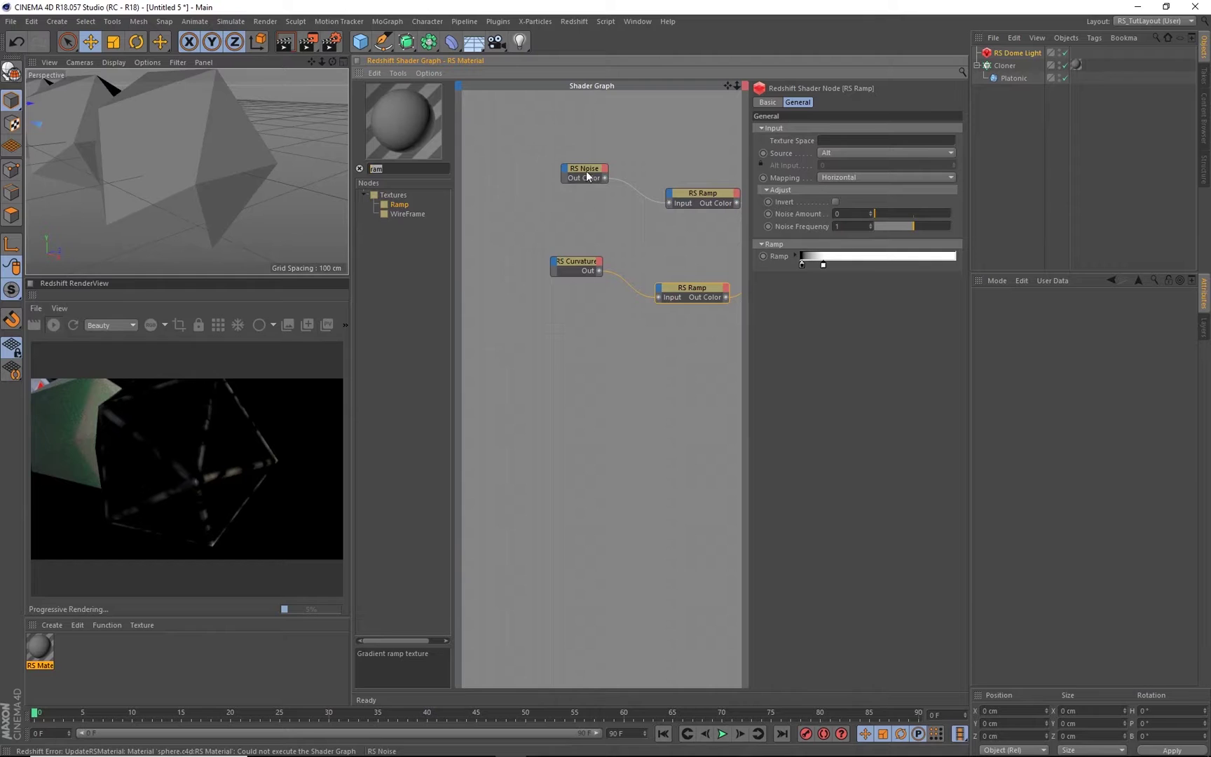
{"action": "mouse_move", "coordinate": [574, 170]}
{"action": "left_mouse_down"}
{"action": "mouse_move", "coordinate": [472, 181]}
{"action": "mouse_move", "coordinate": [554, 265]}
{"action": "left_mouse_up"}
{"action": "mouse_move", "coordinate": [570, 274]}
{"action": "mouse_move", "coordinate": [608, 284]}
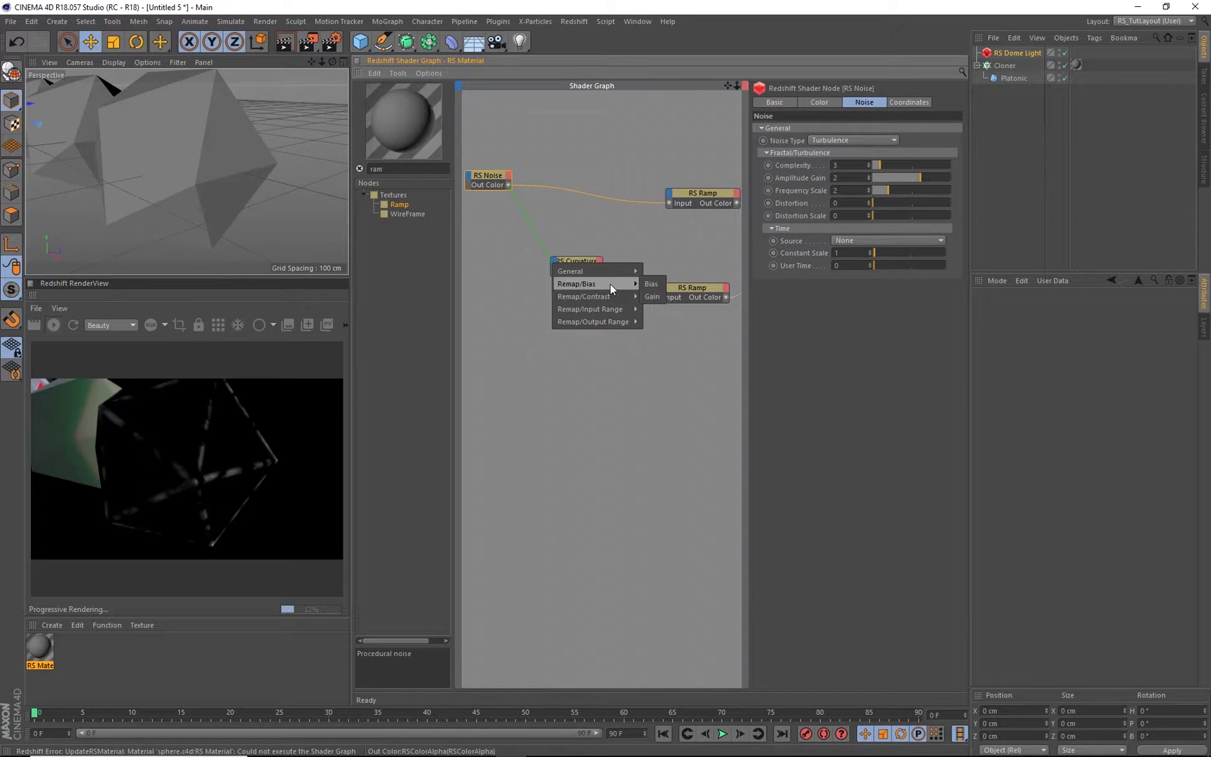
{"action": "left_click", "coordinate": [650, 297]}
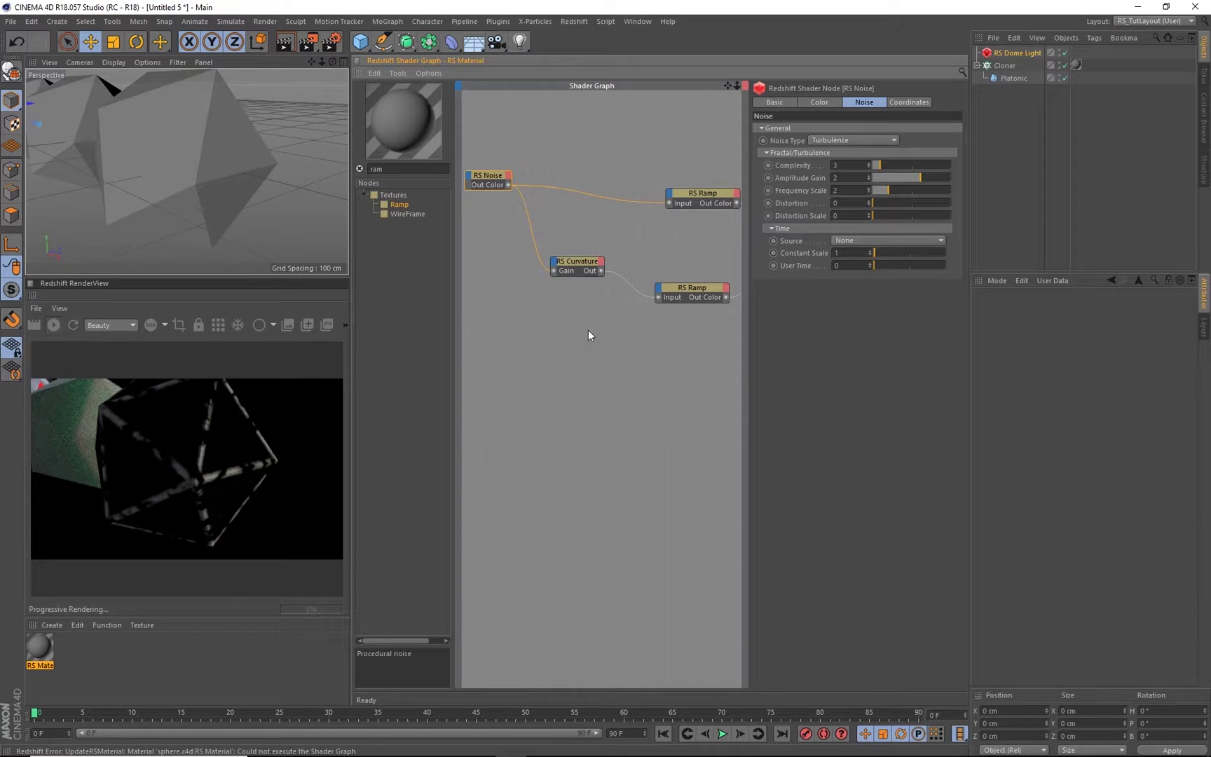
Reapply the Platinum preset to NOISE MAT 1 and connect the RS Color Composite to its Refl Roughness
{"action": "middle_click_drag", "start_coordinate": [736, 243], "coordinate": [618, 259]}
{"action": "left_click", "coordinate": [619, 268]}
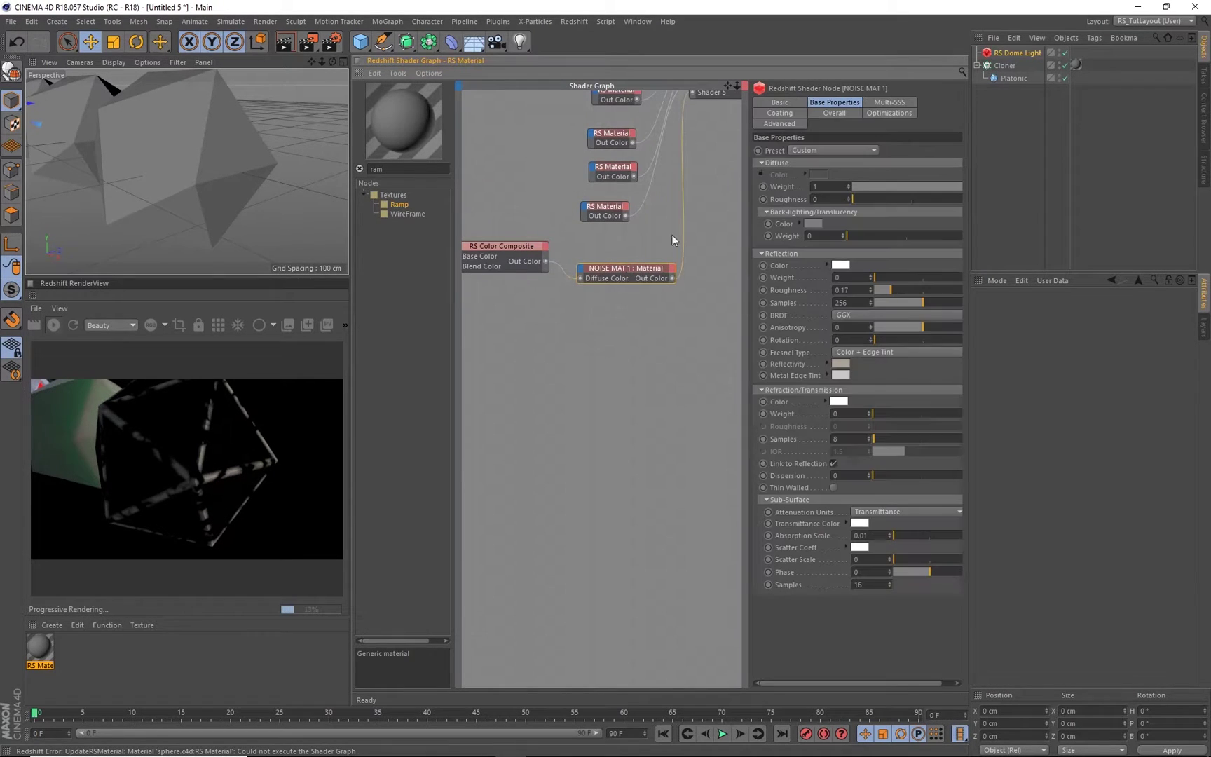
{"action": "left_click", "coordinate": [814, 150]}
{"action": "left_click", "coordinate": [827, 288]}
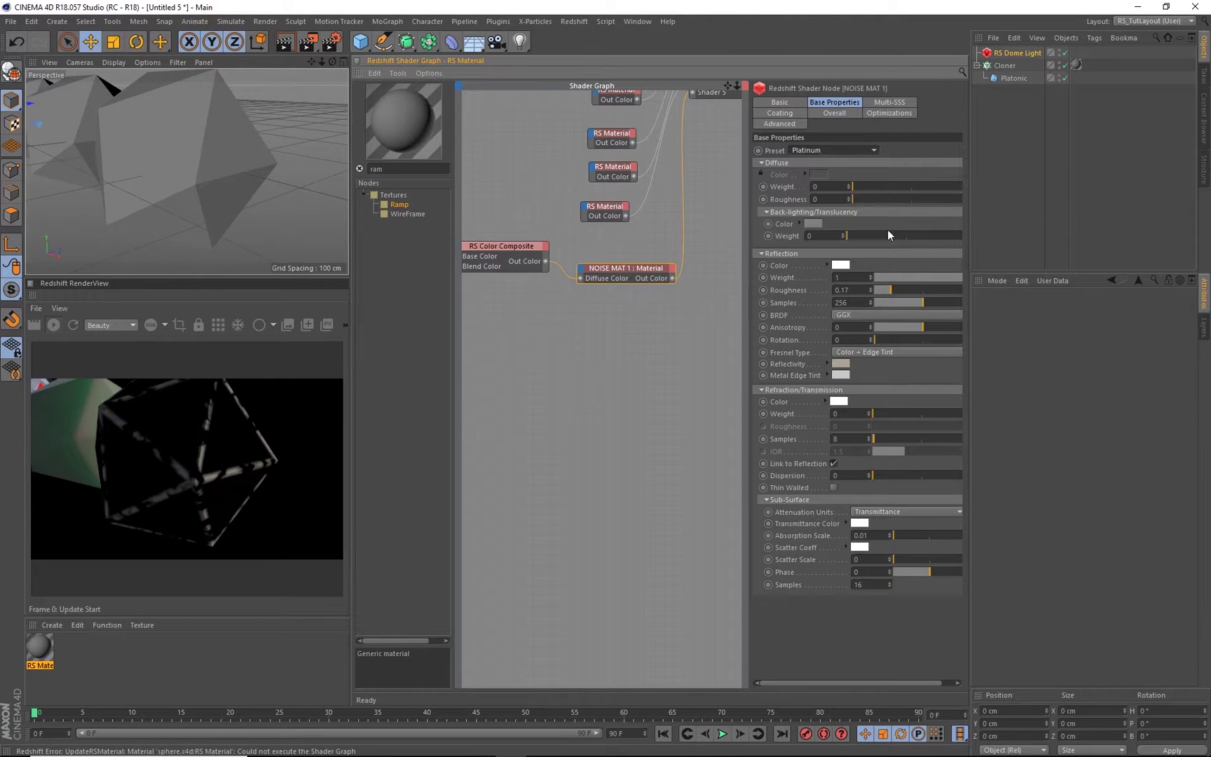
{"action": "mouse_move", "coordinate": [600, 273]}
{"action": "left_mouse_down"}
{"action": "mouse_move", "coordinate": [590, 288]}
{"action": "mouse_move", "coordinate": [611, 267]}
{"action": "left_mouse_up"}
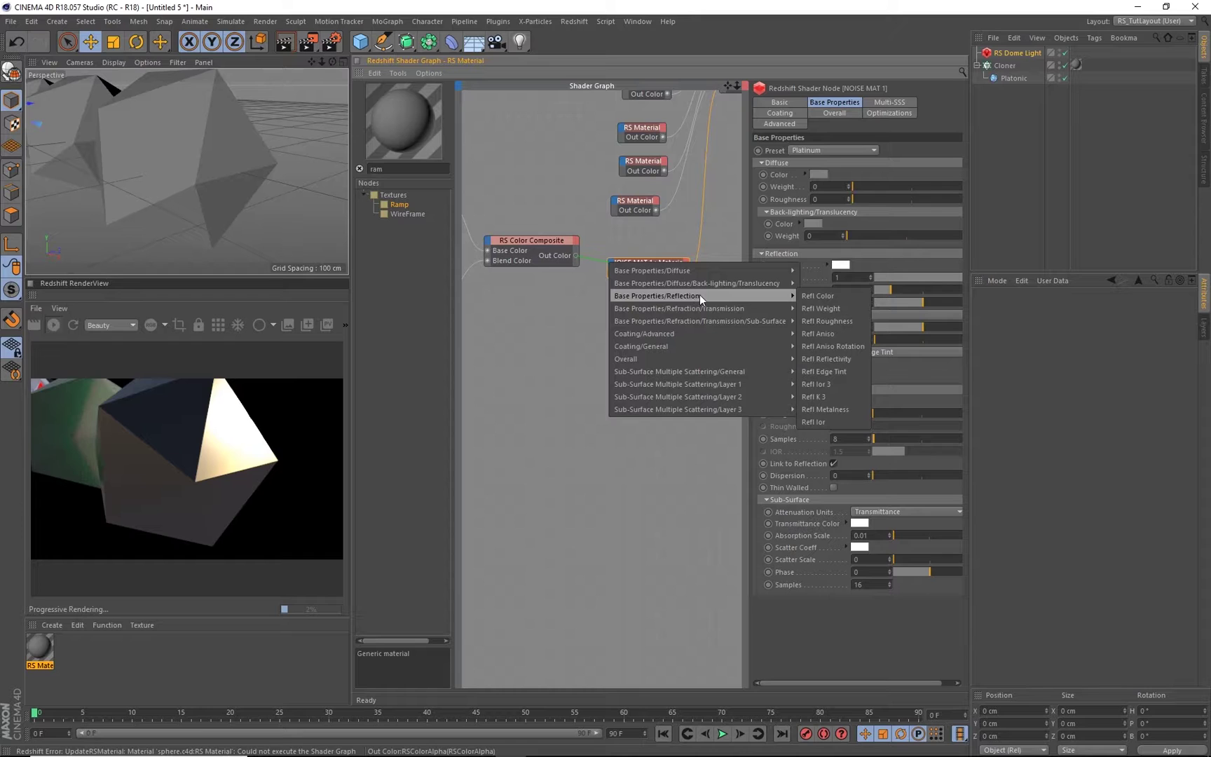
{"action": "left_click", "coordinate": [829, 315]}
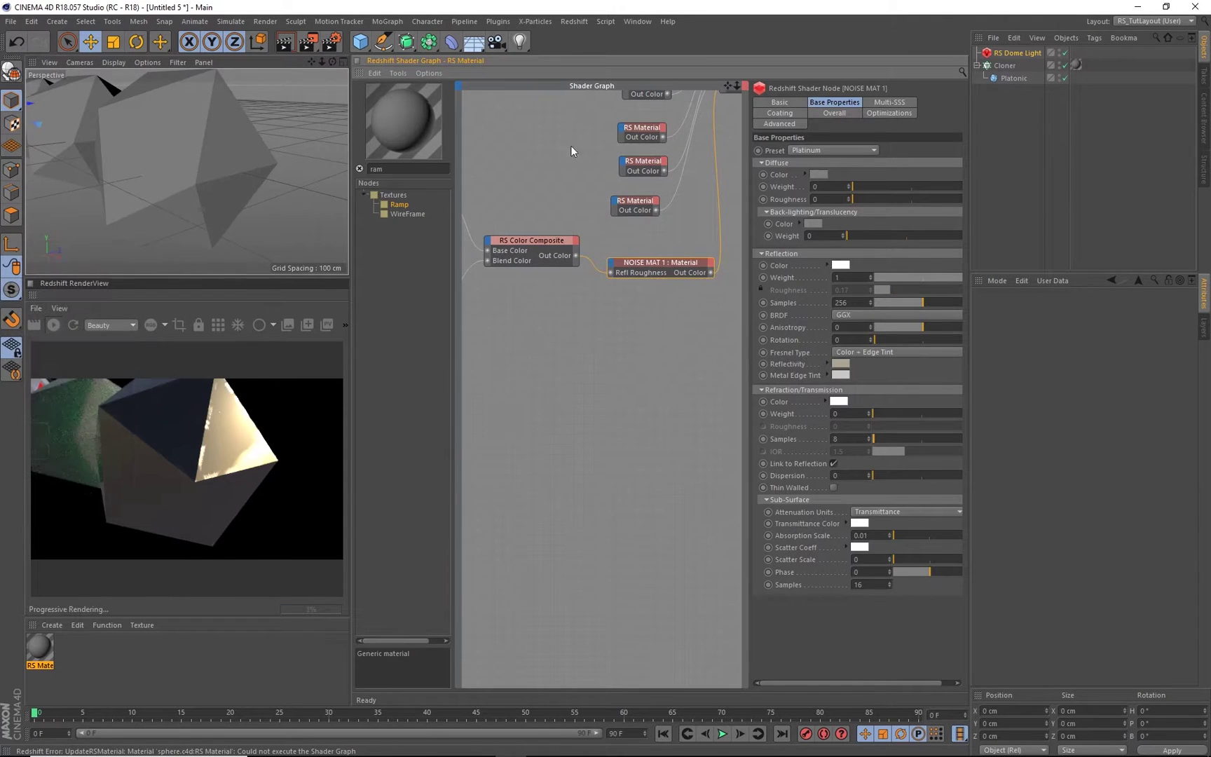
Set the RS Curvature node's remap bias to about 0.577
{"action": "mouse_move", "coordinate": [221, 169]}
{"action": "left_mouse_down", "text": "alt"}
{"action": "mouse_move", "coordinate": [154, 119]}
{"action": "mouse_move", "coordinate": [164, 142]}
{"action": "mouse_move", "coordinate": [207, 165]}
{"action": "left_mouse_up", "text": "alt"}
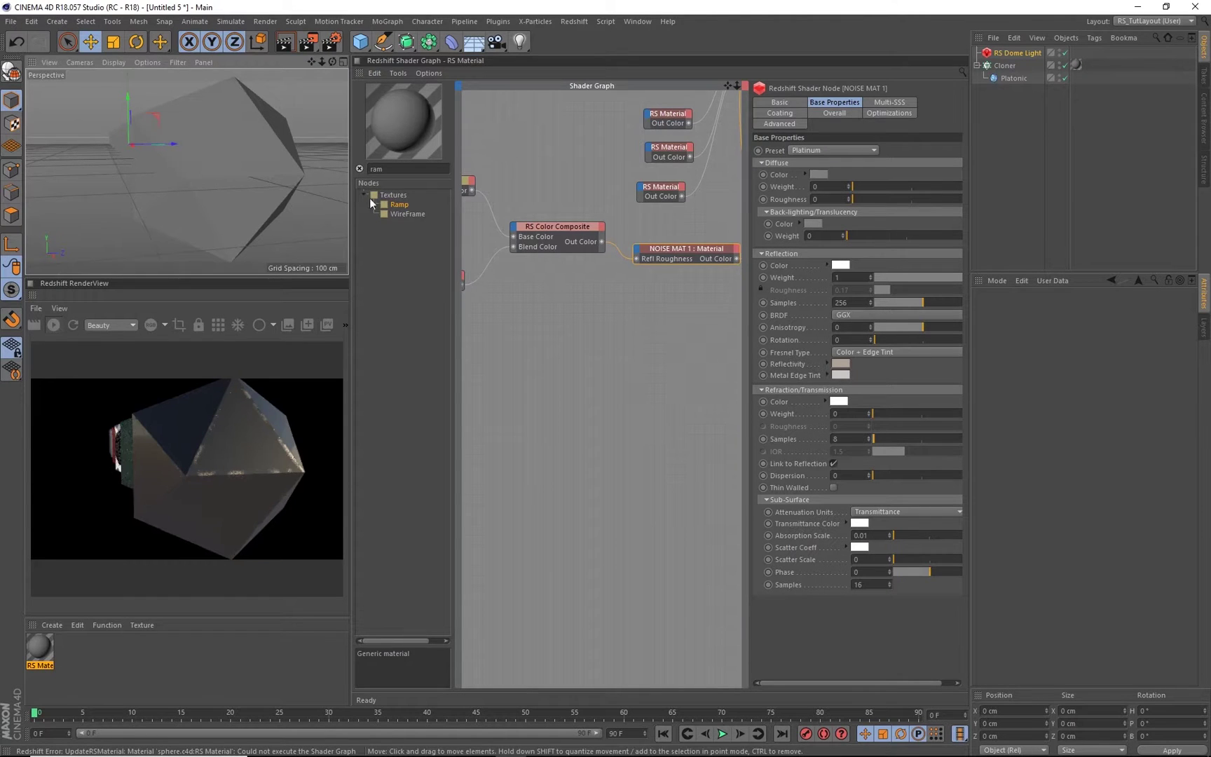
{"action": "middle_click_drag", "start_coordinate": [476, 248], "coordinate": [634, 258], "text": "alt"}
{"action": "left_click", "coordinate": [555, 251]}
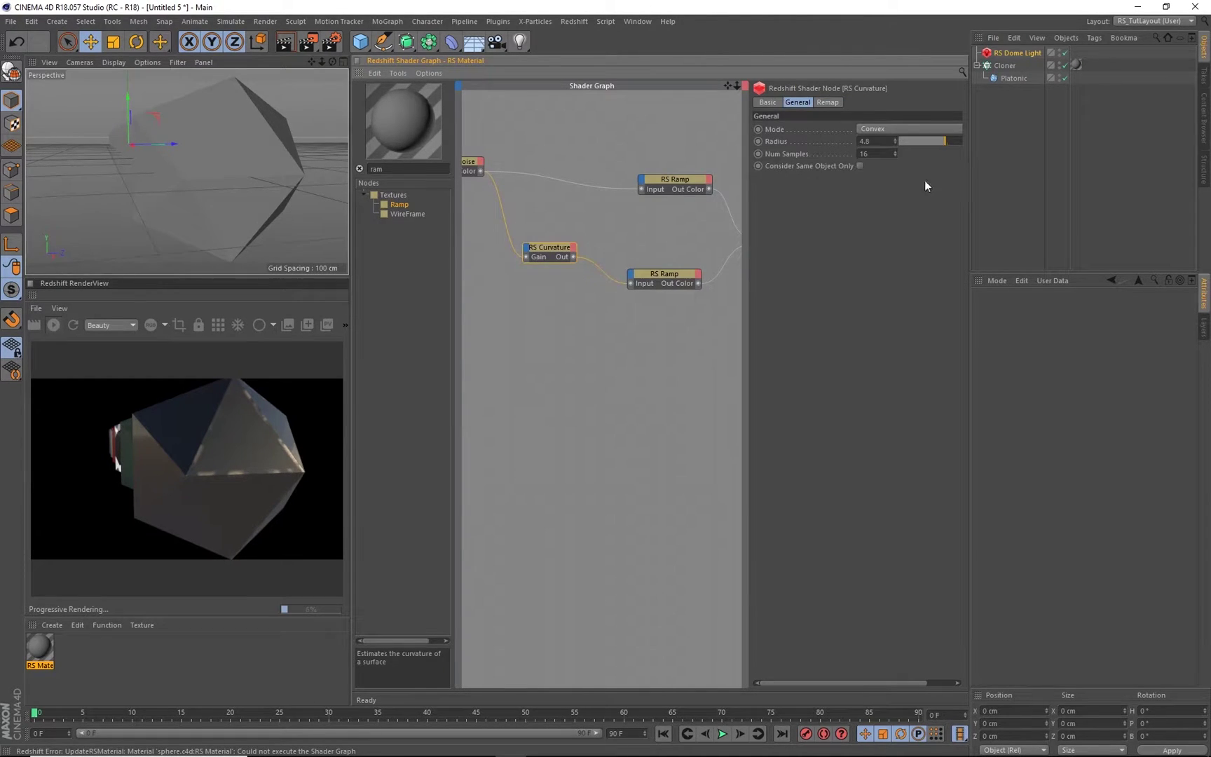
{"action": "left_click", "coordinate": [828, 101]}
{"action": "left_click", "coordinate": [918, 221]}
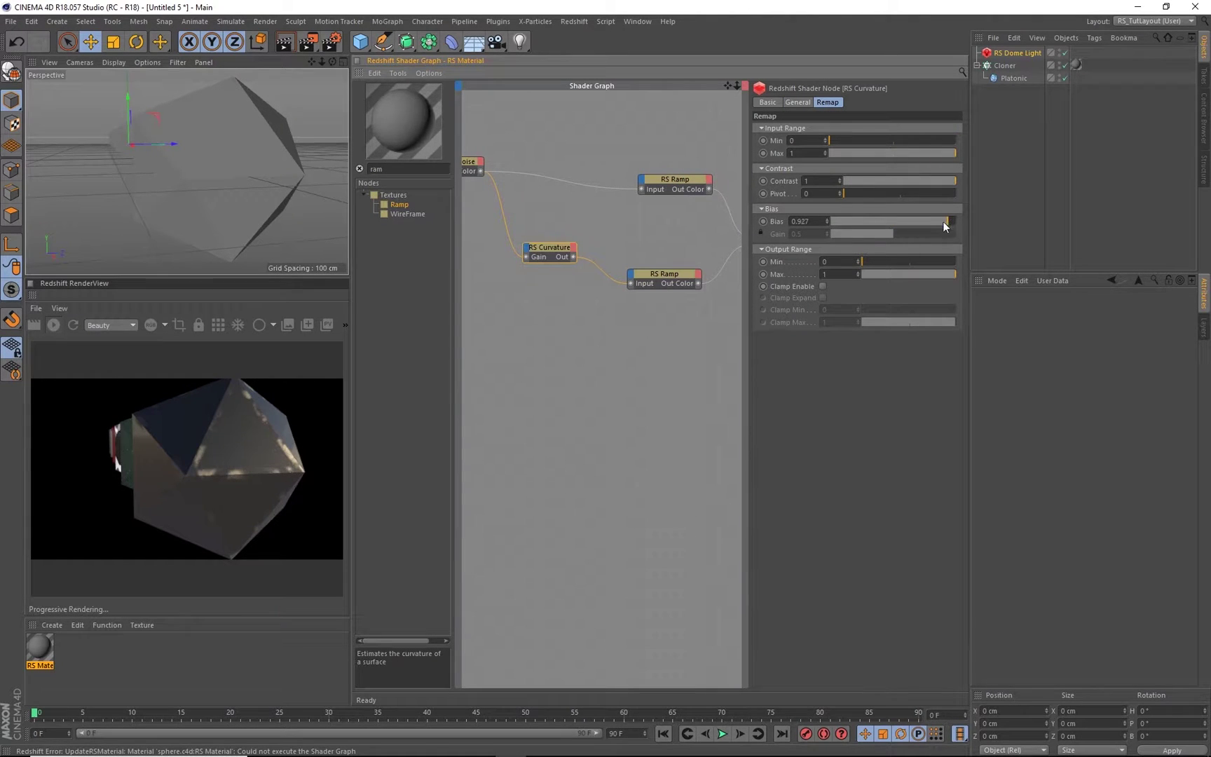
{"action": "left_click_drag", "start_coordinate": [943, 221], "coordinate": [936, 224]}
{"action": "mouse_move", "coordinate": [903, 220]}
{"action": "left_mouse_down"}
{"action": "mouse_move", "coordinate": [893, 221]}
{"action": "mouse_move", "coordinate": [905, 221]}
{"action": "left_mouse_up"}
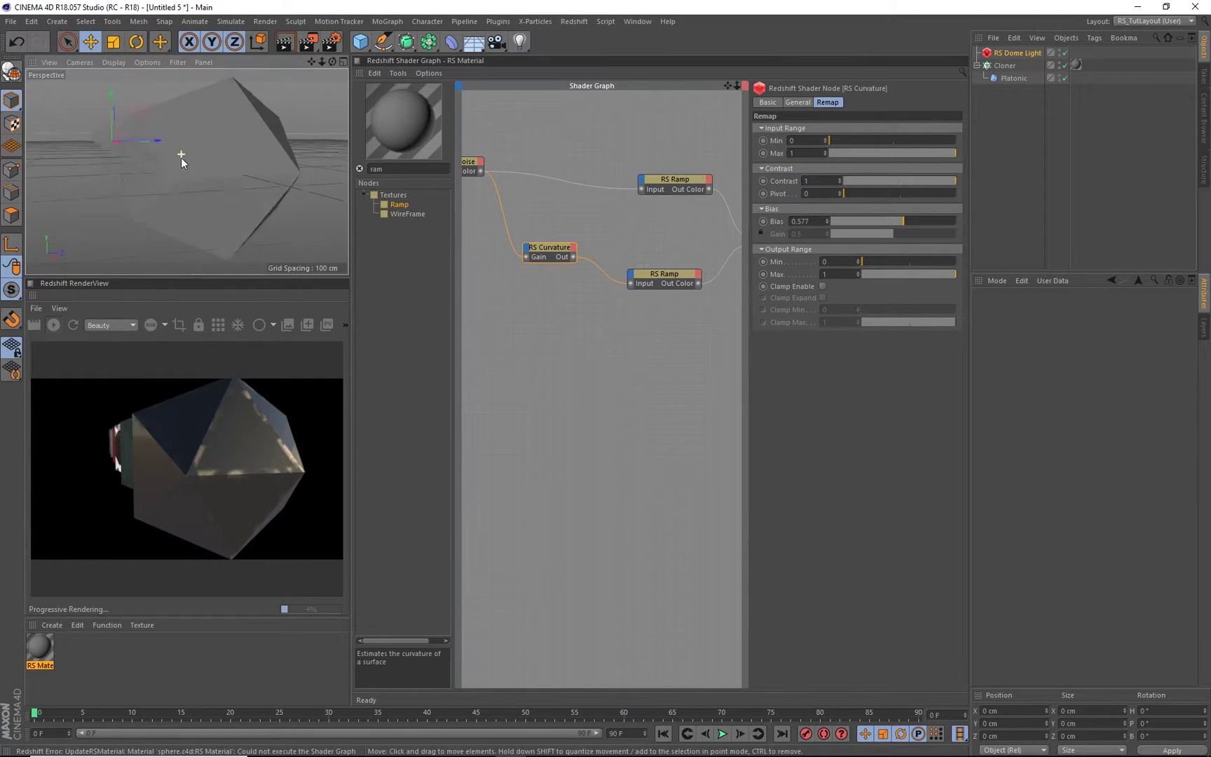
Tidy the graph by bringing the RS Noise, RS Curvature and curvature ramp nodes closer to the RS Color Composite
{"action": "left_click_drag", "start_coordinate": [181, 158], "coordinate": [232, 174], "text": "alt"}
{"action": "scroll", "coordinate": [235, 163], "scroll_direction": "down", "scroll_amount": 3}
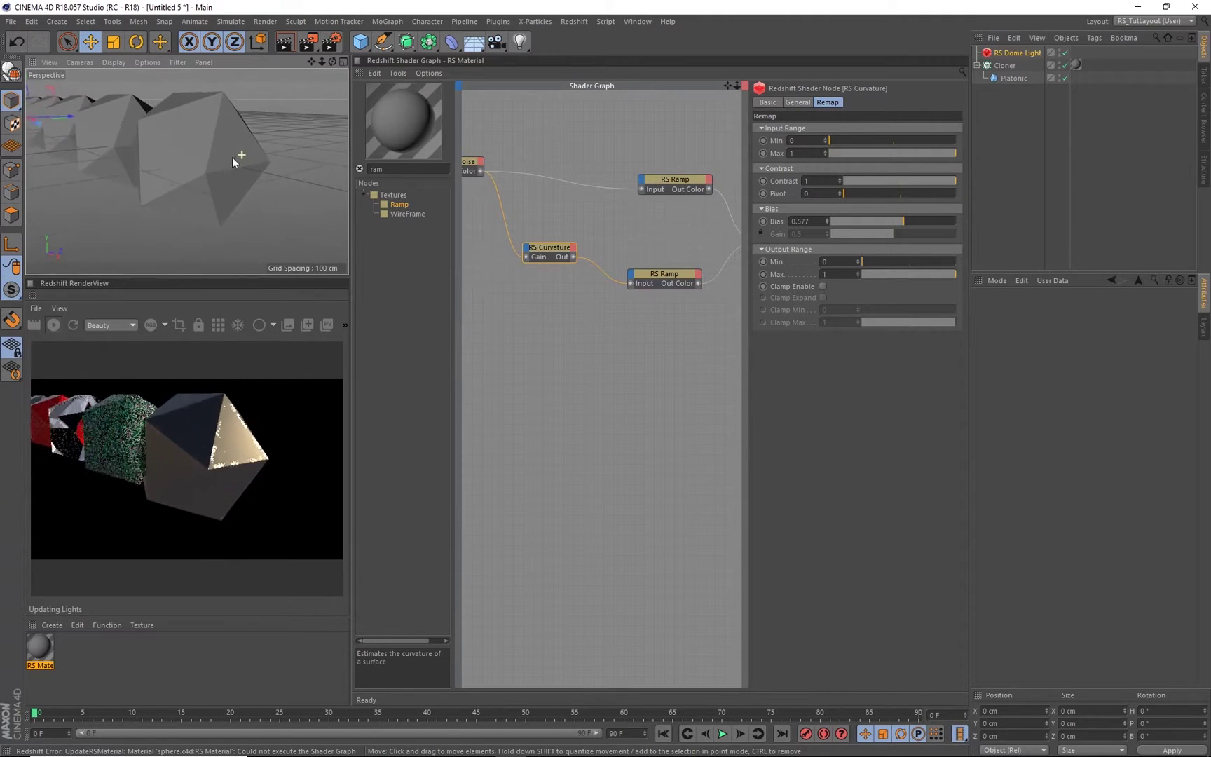
{"action": "scroll", "coordinate": [232, 159], "scroll_direction": "up", "scroll_amount": 2}
{"action": "middle_click_drag", "start_coordinate": [679, 214], "coordinate": [729, 250], "text": "alt"}
{"action": "left_click_drag", "start_coordinate": [506, 197], "coordinate": [590, 214]}
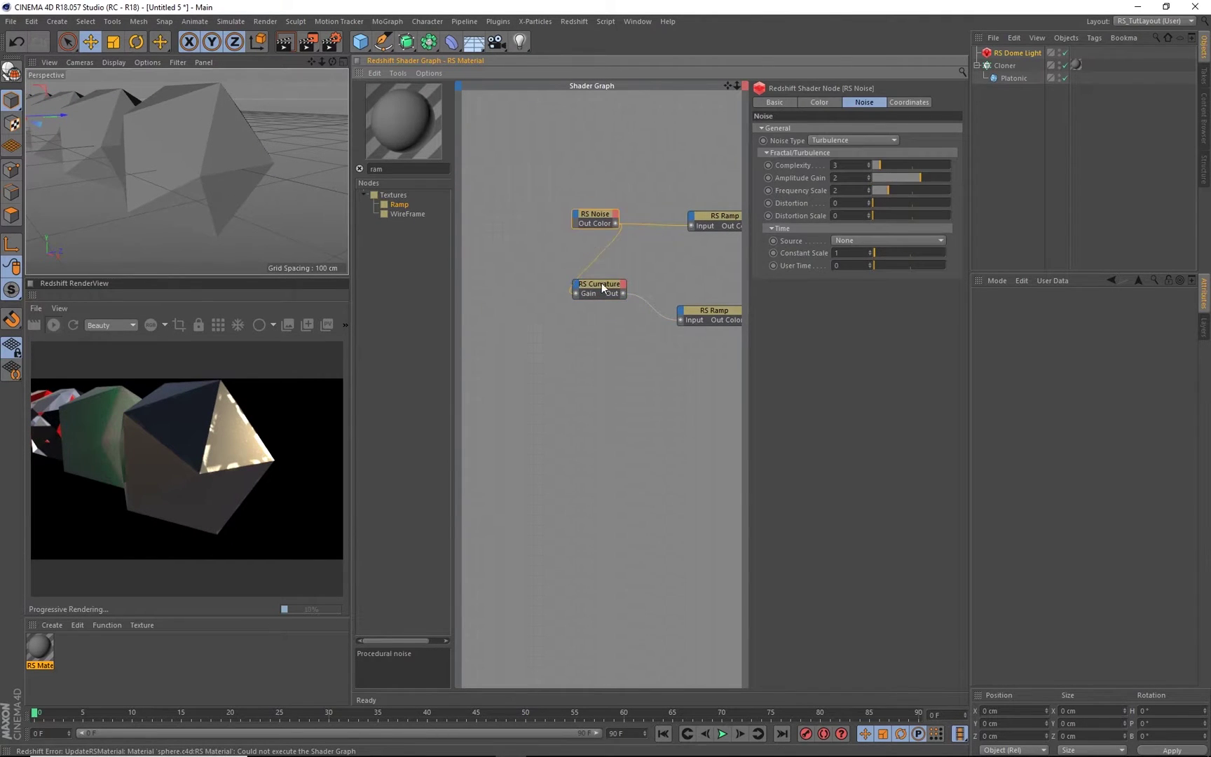
{"action": "left_click_drag", "start_coordinate": [599, 285], "coordinate": [692, 266]}
{"action": "middle_click_drag", "start_coordinate": [692, 266], "coordinate": [511, 249], "text": "alt"}
{"action": "left_click_drag", "start_coordinate": [547, 293], "coordinate": [590, 265]}
{"action": "scroll", "coordinate": [470, 327], "scroll_direction": "down", "scroll_amount": 2}
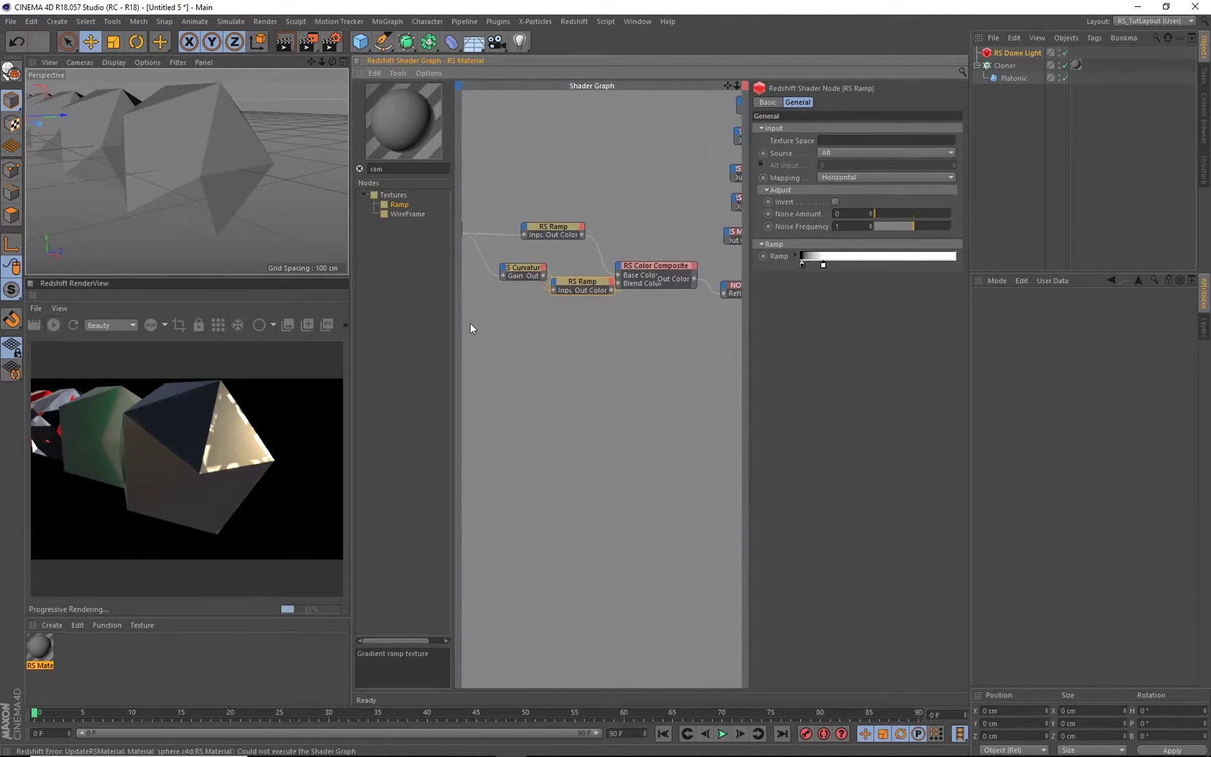
Set the Cloner's clone count to 10
{"action": "left_click", "coordinate": [1004, 65]}
{"action": "double_click", "coordinate": [1032, 393]}
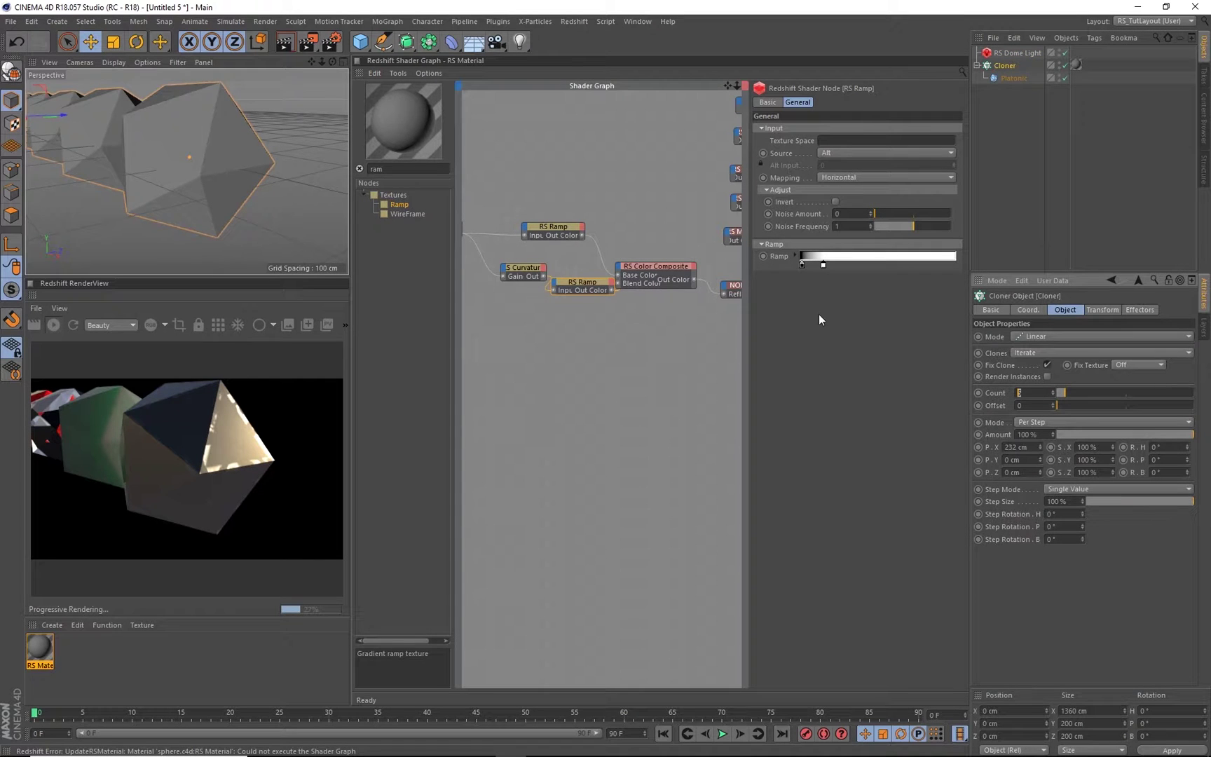
{"action": "type", "text": "10"}
{"action": "key", "text": "Return"}
{"action": "right_click_drag", "start_coordinate": [685, 305], "coordinate": [669, 318], "text": "alt"}
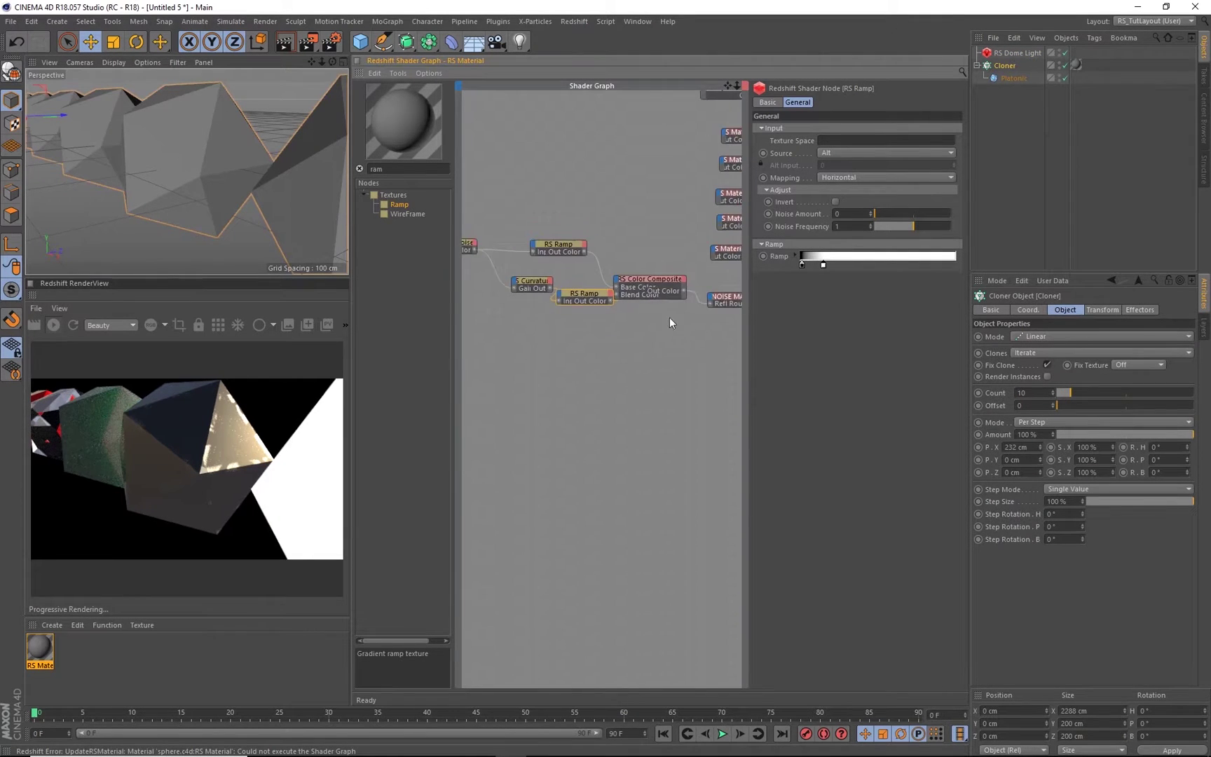
Connect NOISE MAT 1's Out Color to the Shader 6, Shader 7, Shader 8 and Shader 9 inputs of the RS Shader Switch
{"action": "middle_click_drag", "start_coordinate": [669, 318], "coordinate": [601, 324], "text": "alt"}
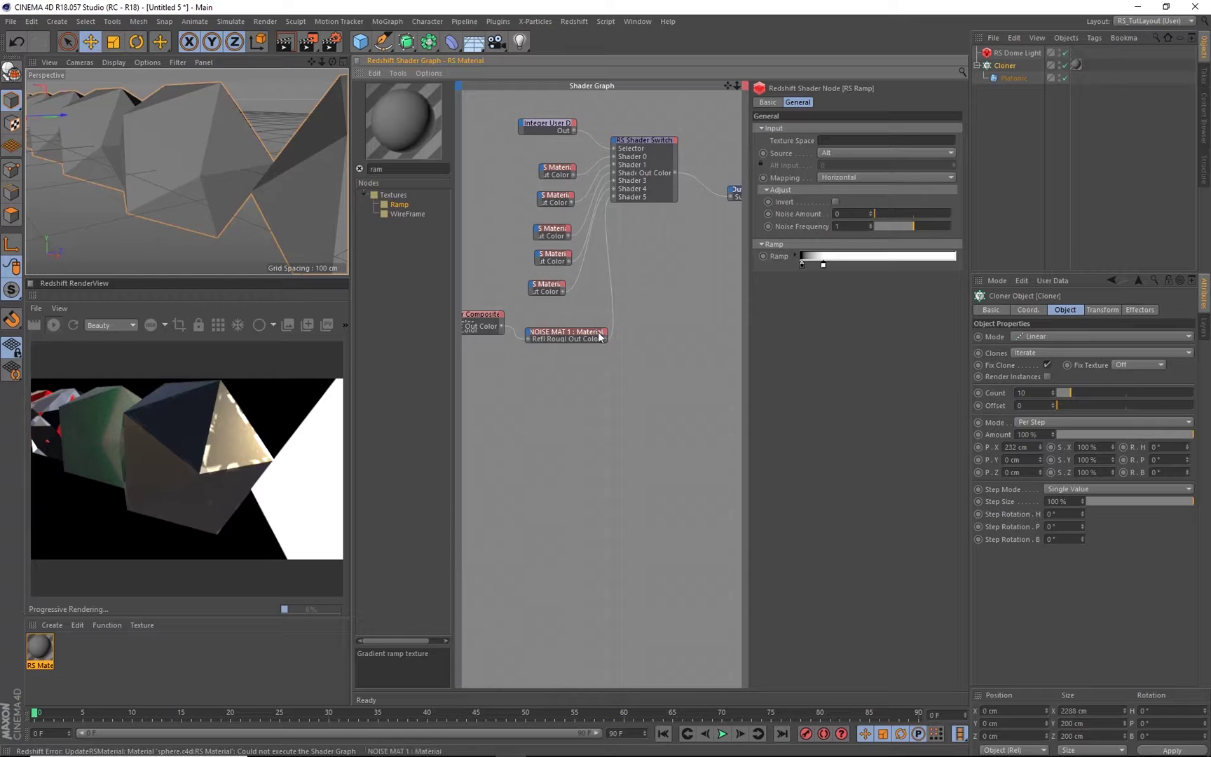
{"action": "left_click_drag", "start_coordinate": [605, 338], "coordinate": [613, 144]}
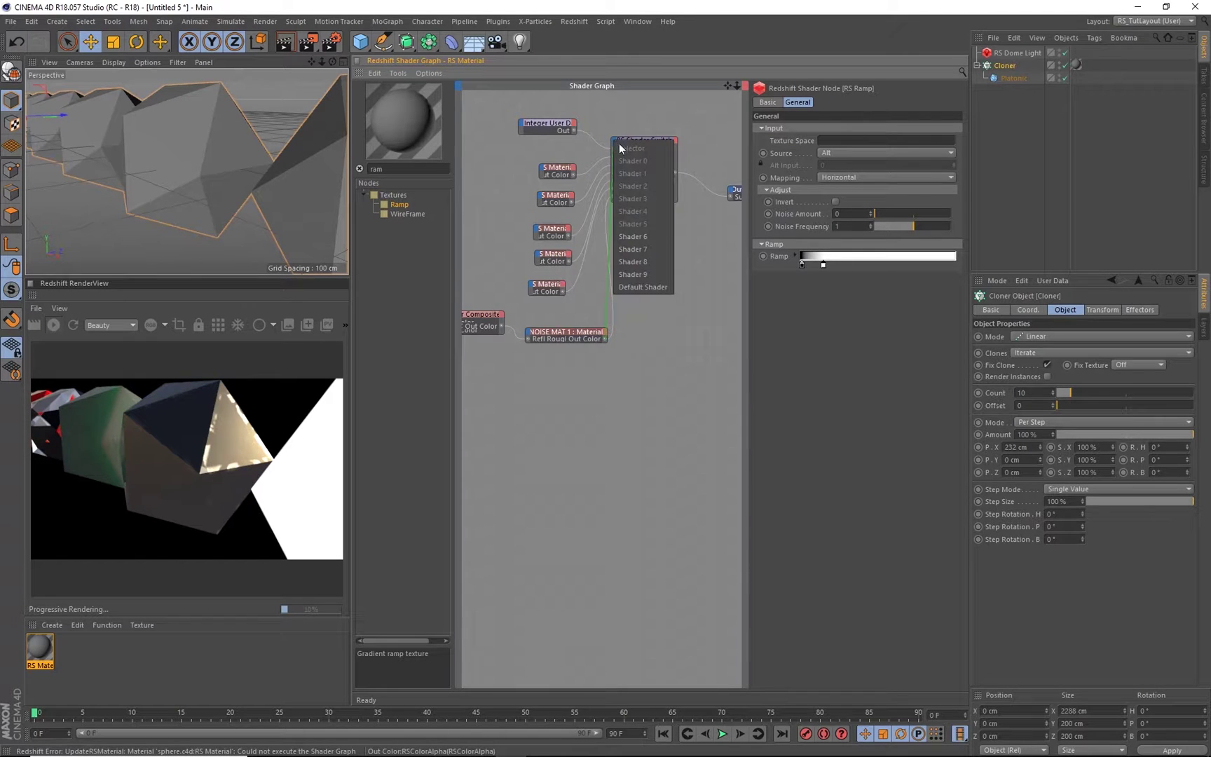
{"action": "left_click", "coordinate": [634, 238]}
{"action": "left_click_drag", "start_coordinate": [604, 340], "coordinate": [614, 144]}
{"action": "left_click", "coordinate": [652, 248]}
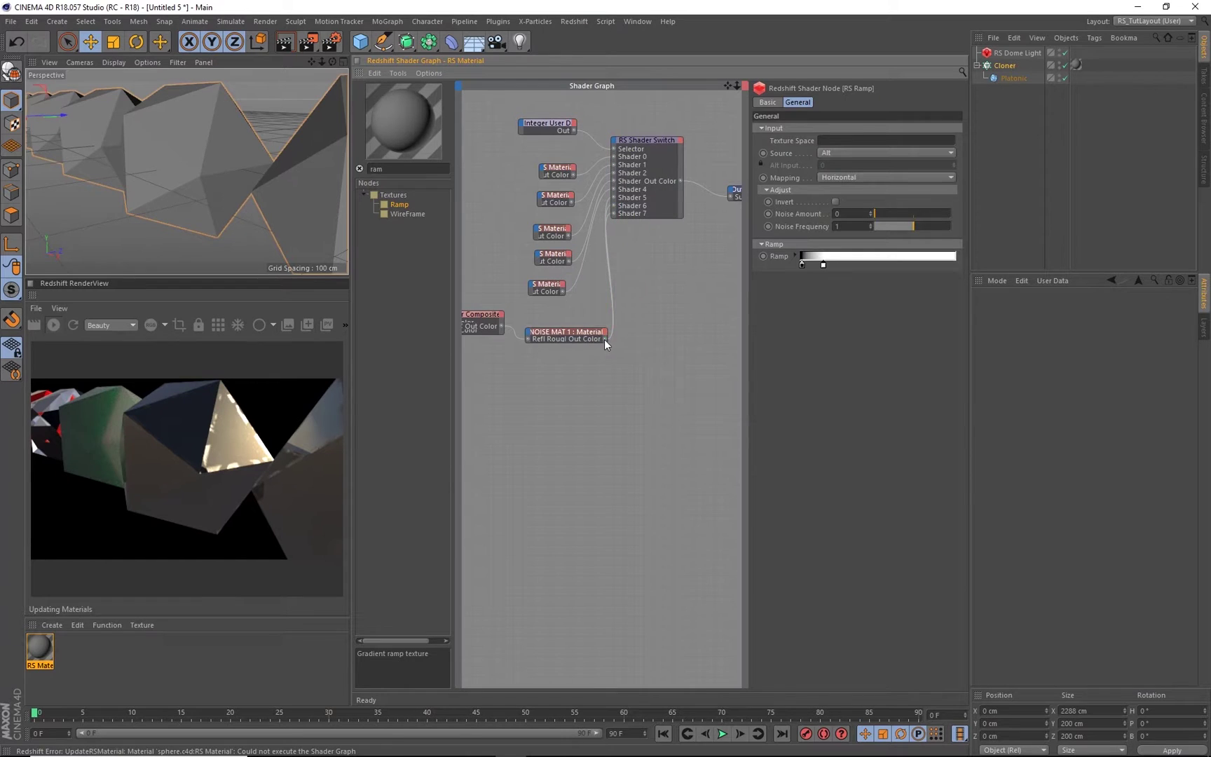
{"action": "left_click_drag", "start_coordinate": [605, 339], "coordinate": [615, 144]}
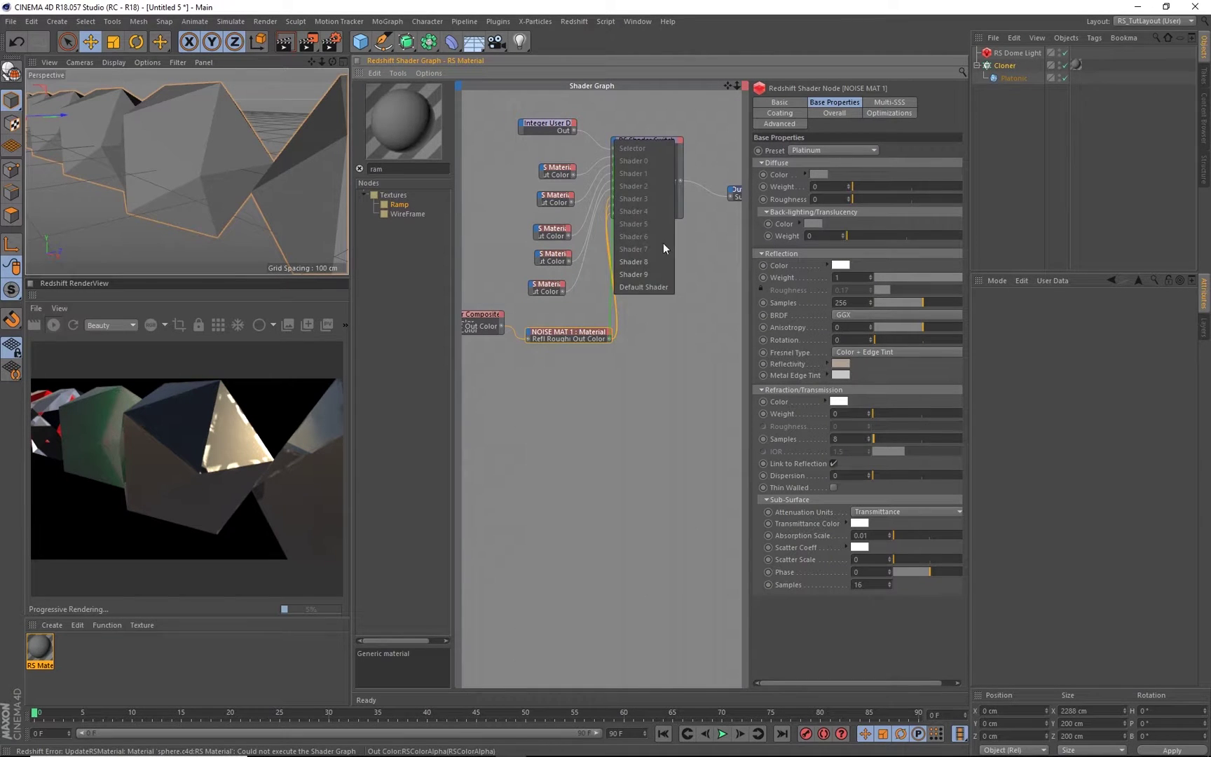
{"action": "left_click", "coordinate": [663, 244]}
{"action": "left_click_drag", "start_coordinate": [609, 339], "coordinate": [614, 143]}
{"action": "left_click", "coordinate": [649, 273]}
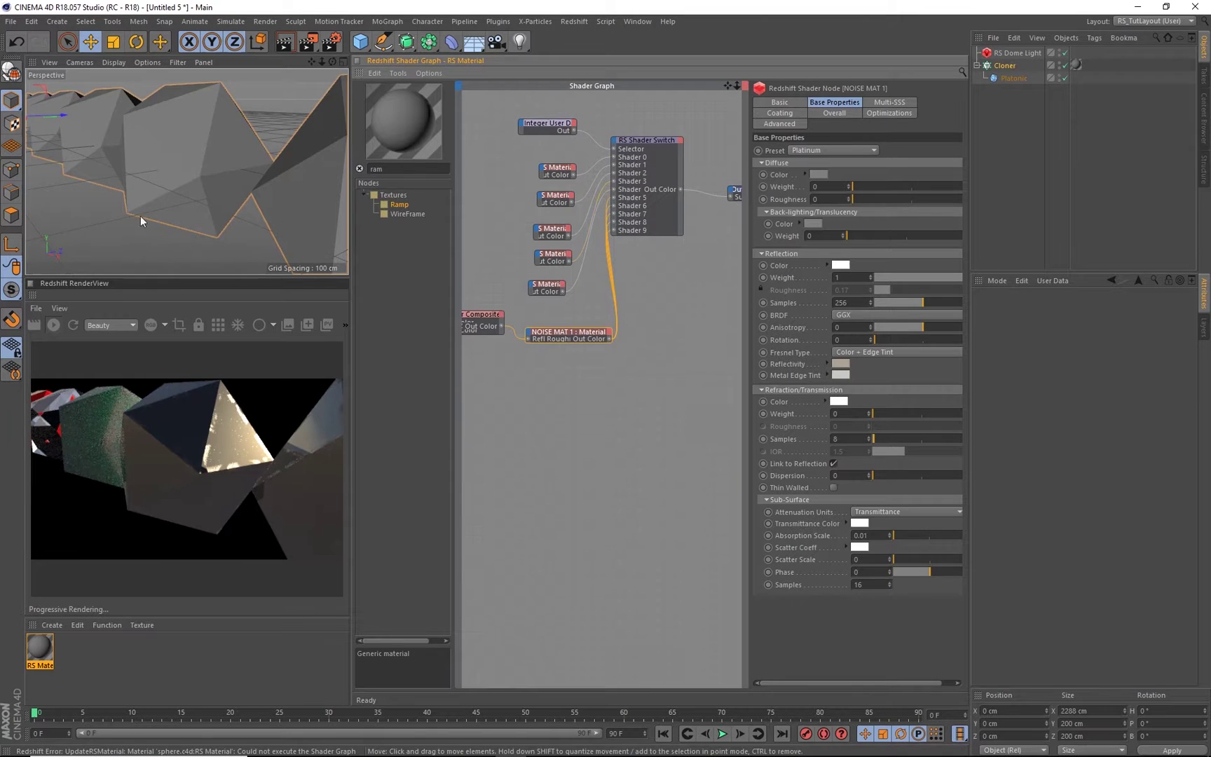
Examine the rendered row of clones from a distance and up close to check the shader assigned to each
{"action": "scroll", "coordinate": [140, 216], "scroll_direction": "down", "scroll_amount": 10}
{"action": "scroll", "coordinate": [174, 161], "scroll_direction": "up", "scroll_amount": 10}
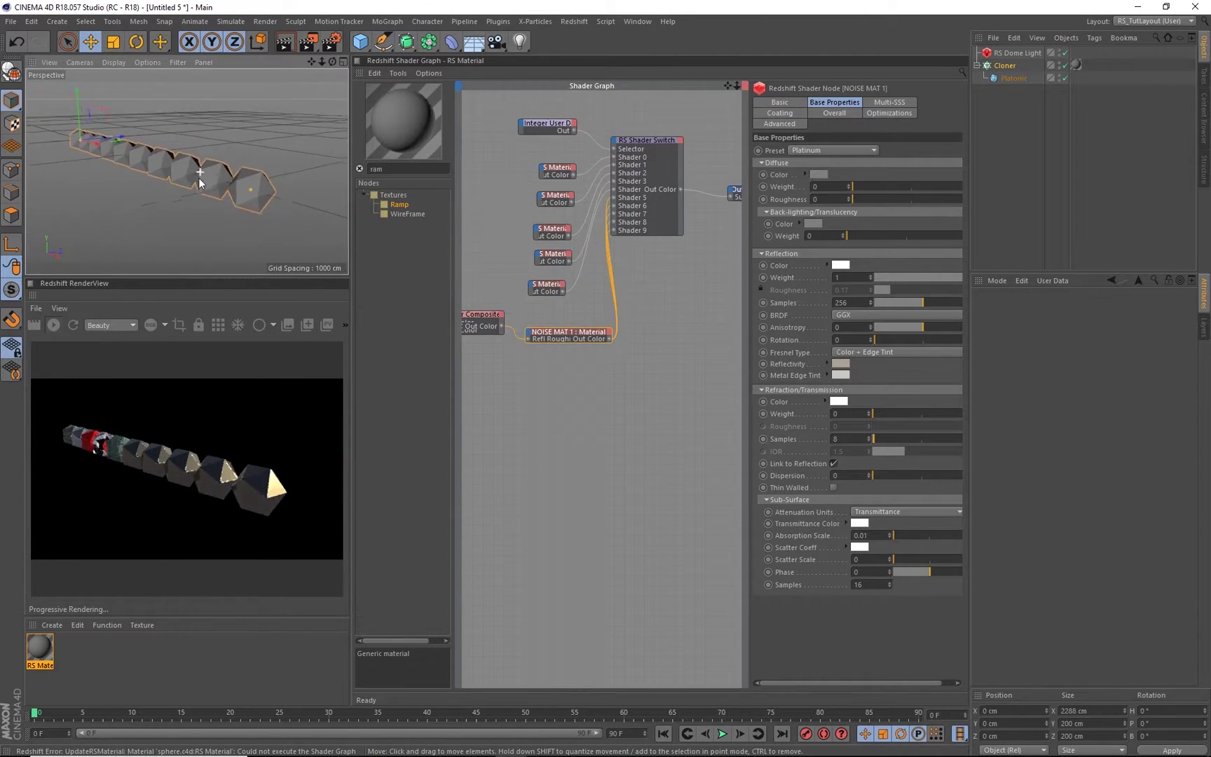
{"action": "left_click_drag", "start_coordinate": [238, 175], "coordinate": [250, 186], "text": "alt"}
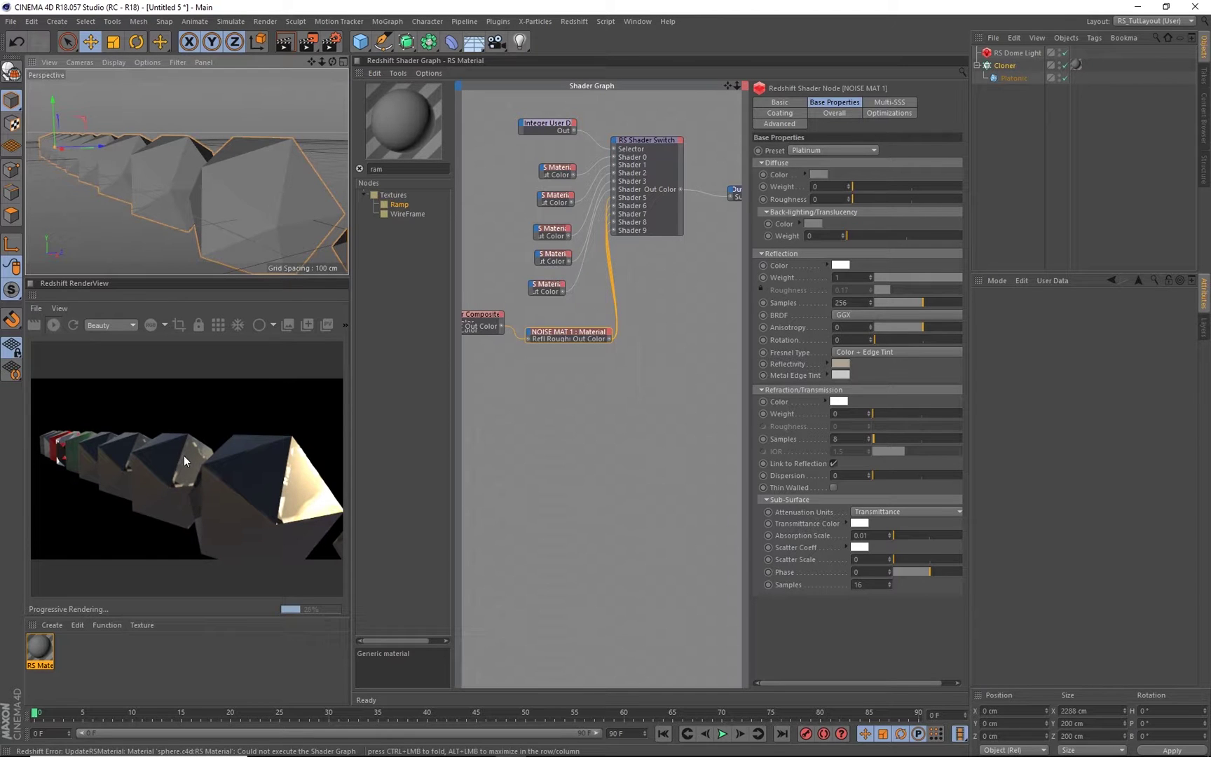
{"action": "middle_click_drag", "start_coordinate": [251, 229], "coordinate": [161, 190], "text": "alt"}
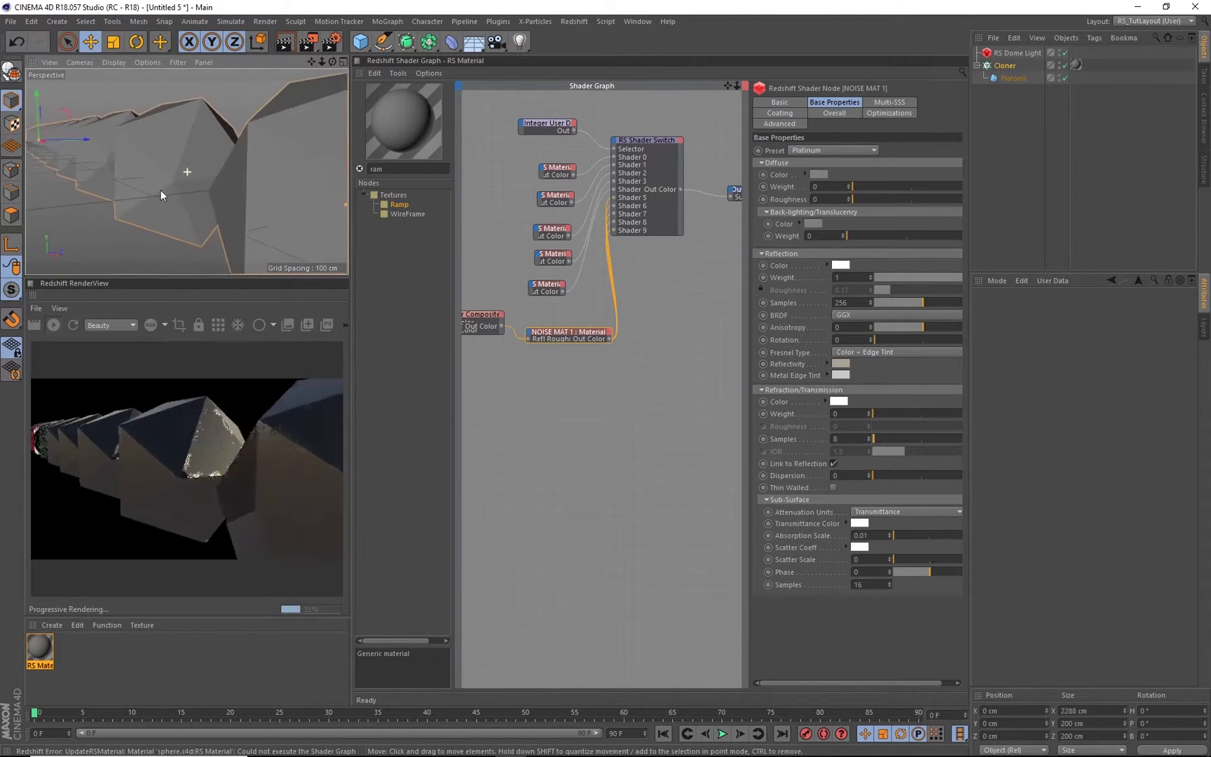
{"action": "scroll", "coordinate": [197, 171], "scroll_direction": "down", "scroll_amount": 3}
{"action": "left_click_drag", "start_coordinate": [251, 178], "coordinate": [259, 171], "text": "alt"}
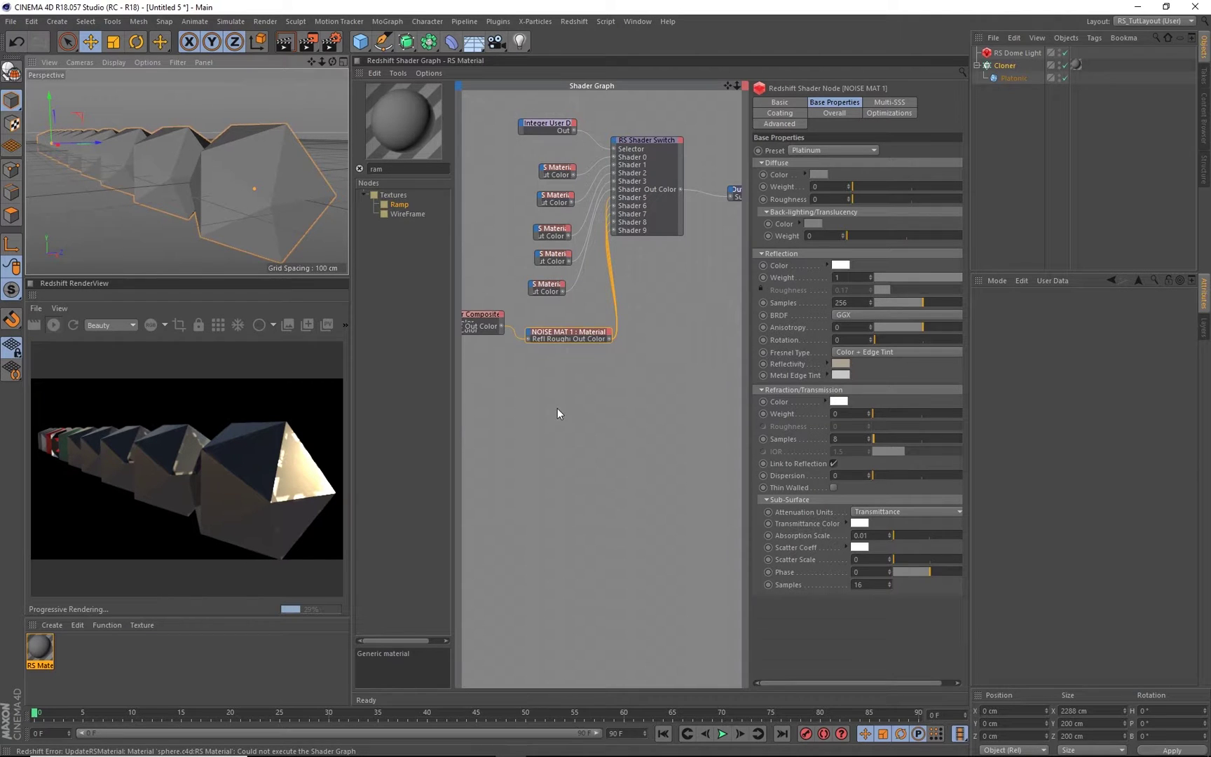
Move the RS Noise, RS Curvature and both RS Ramp nodes farther away from the RS Color Composite to space out the graph
{"action": "middle_click_drag", "start_coordinate": [557, 408], "coordinate": [715, 399]}
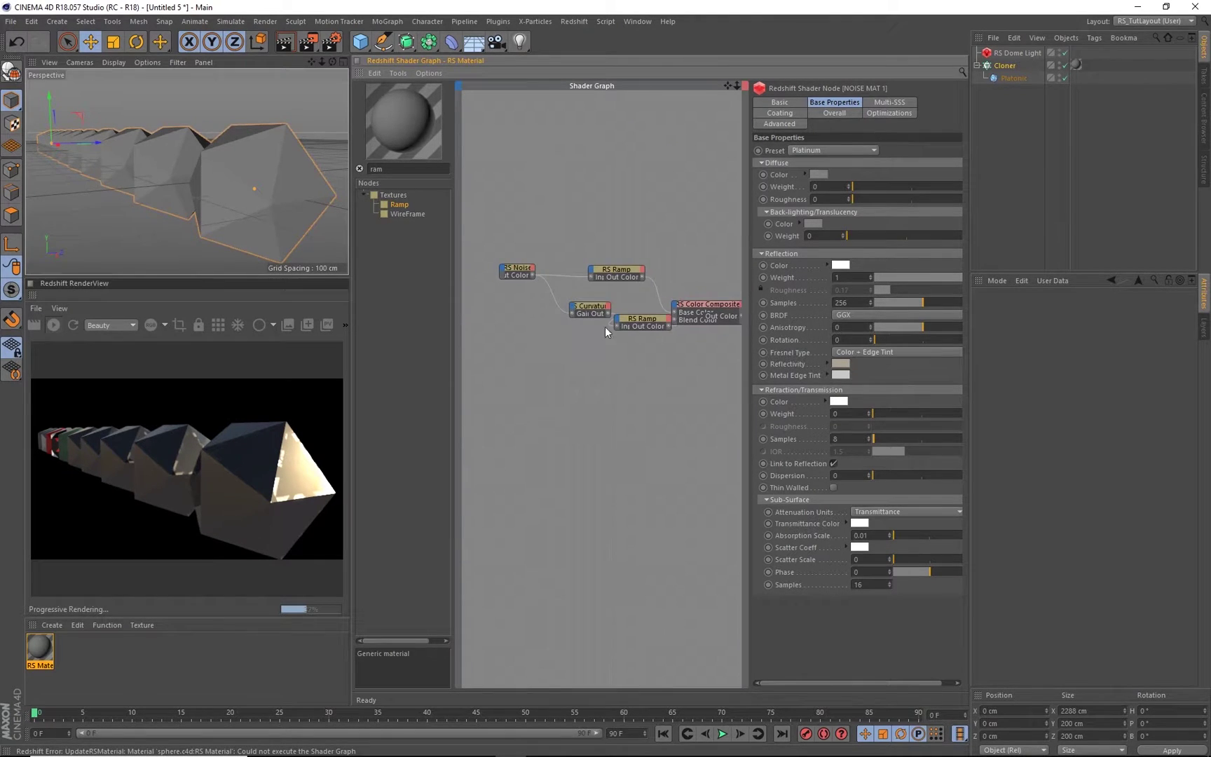
{"action": "left_click_drag", "start_coordinate": [497, 248], "coordinate": [534, 300]}
{"action": "left_click", "coordinate": [594, 356]}
{"action": "left_click", "coordinate": [642, 366]}
{"action": "middle_click_drag", "start_coordinate": [643, 366], "coordinate": [580, 362]}
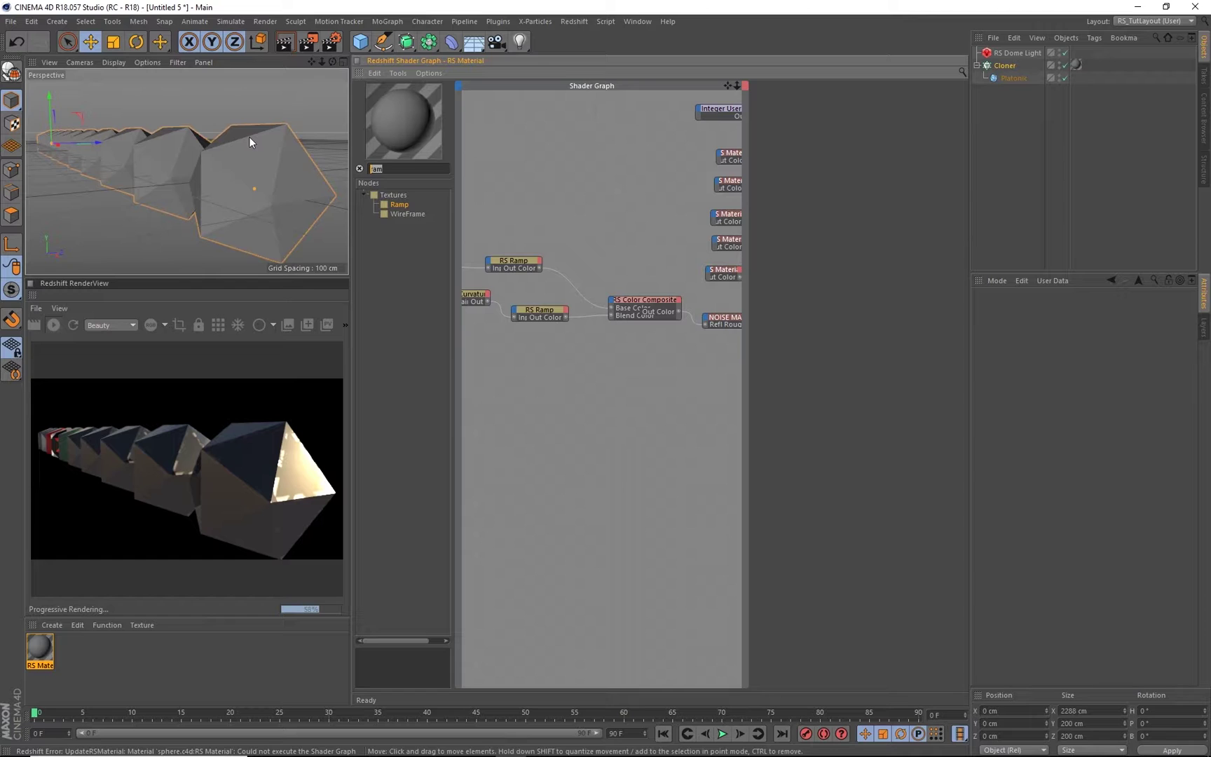
Add a Scalar User Data node ahead of the RS Noise and set its attribute name to RSGeomIDNorm
{"action": "key", "text": "BackSpace"}
{"action": "key", "text": "BackSpace"}
{"action": "key", "text": "BackSpace"}
{"action": "type", "text": "scala"}
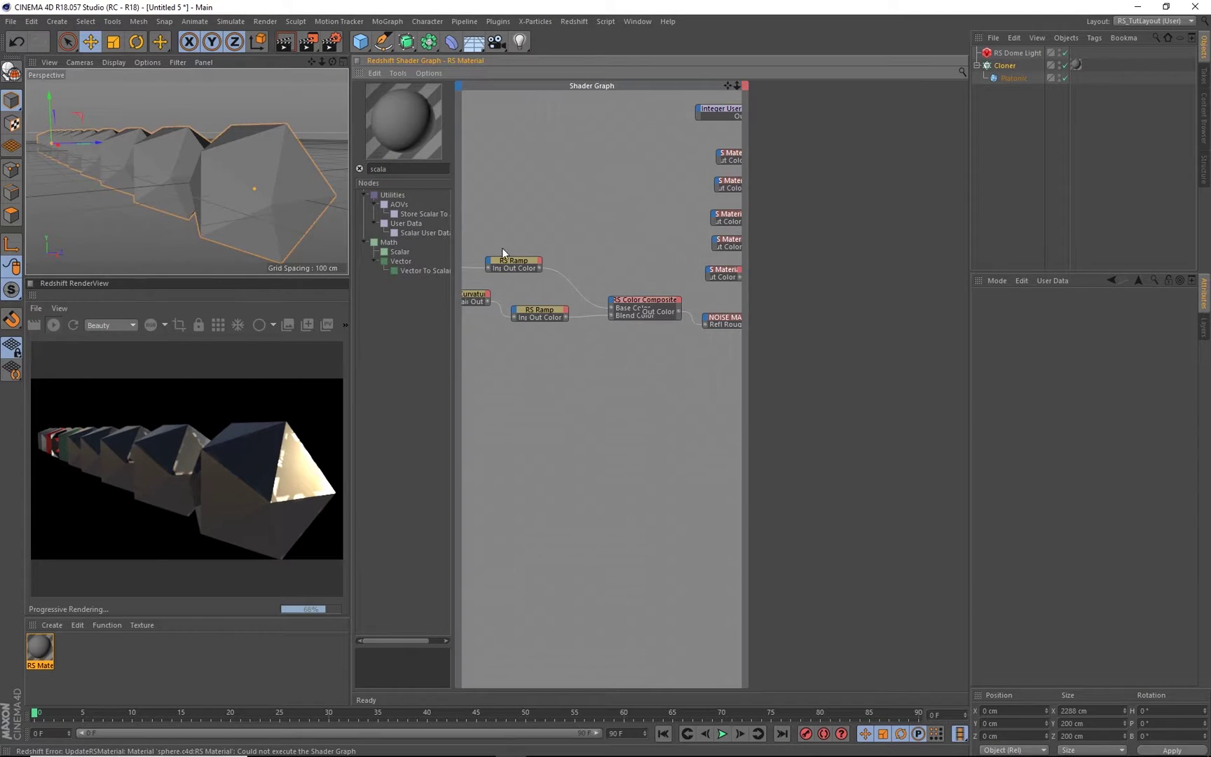
{"action": "middle_click_drag", "start_coordinate": [505, 203], "coordinate": [668, 205]}
{"action": "left_click_drag", "start_coordinate": [431, 235], "coordinate": [491, 266]}
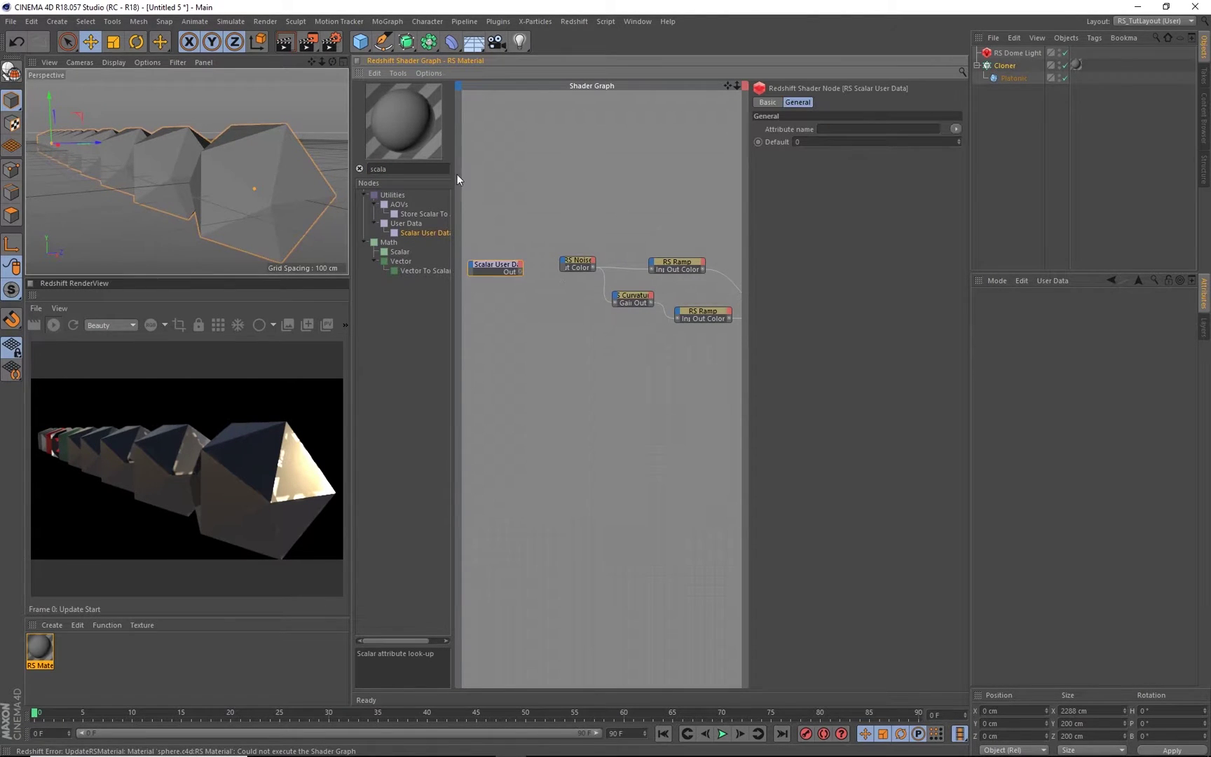
{"action": "left_click", "coordinate": [956, 129]}
{"action": "mouse_move", "coordinate": [974, 155]}
{"action": "left_click", "coordinate": [1017, 154]}
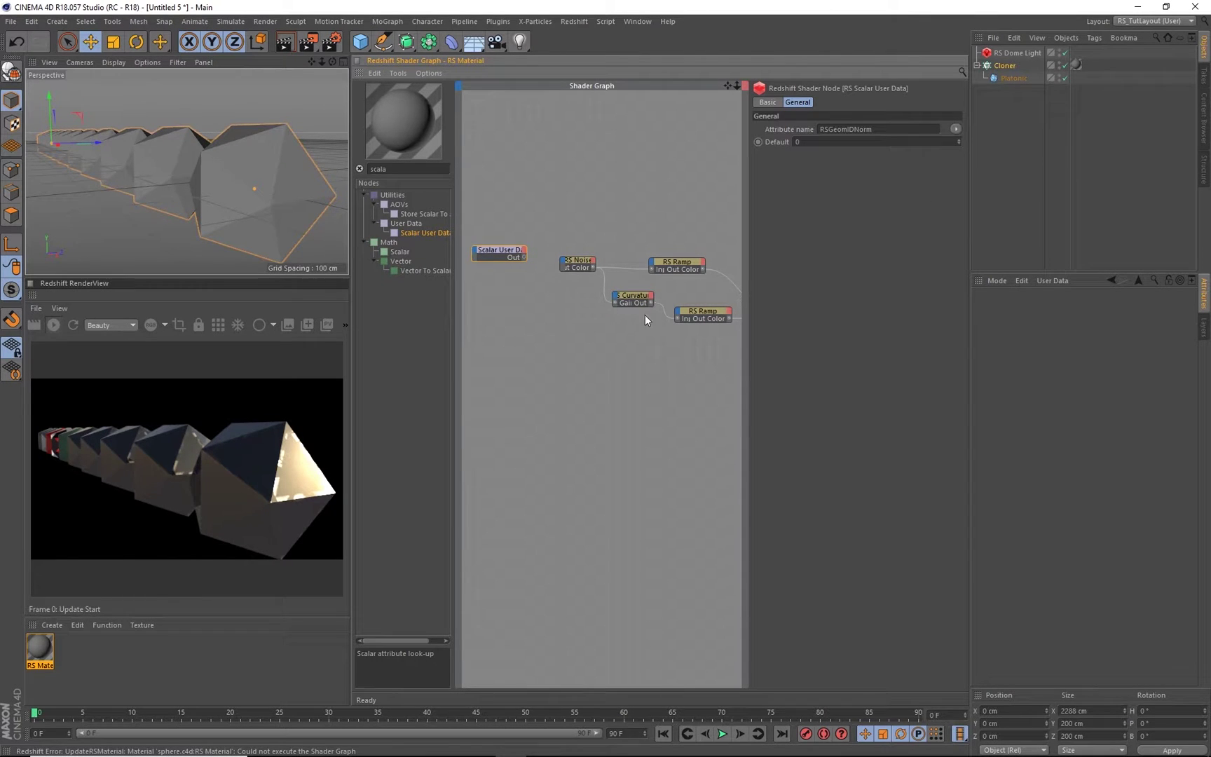
Connect the Scalar User Data output to the RS Noise's Coord Offset and shift both nodes away from the ramps
{"action": "left_click_drag", "start_coordinate": [496, 250], "coordinate": [567, 268]}
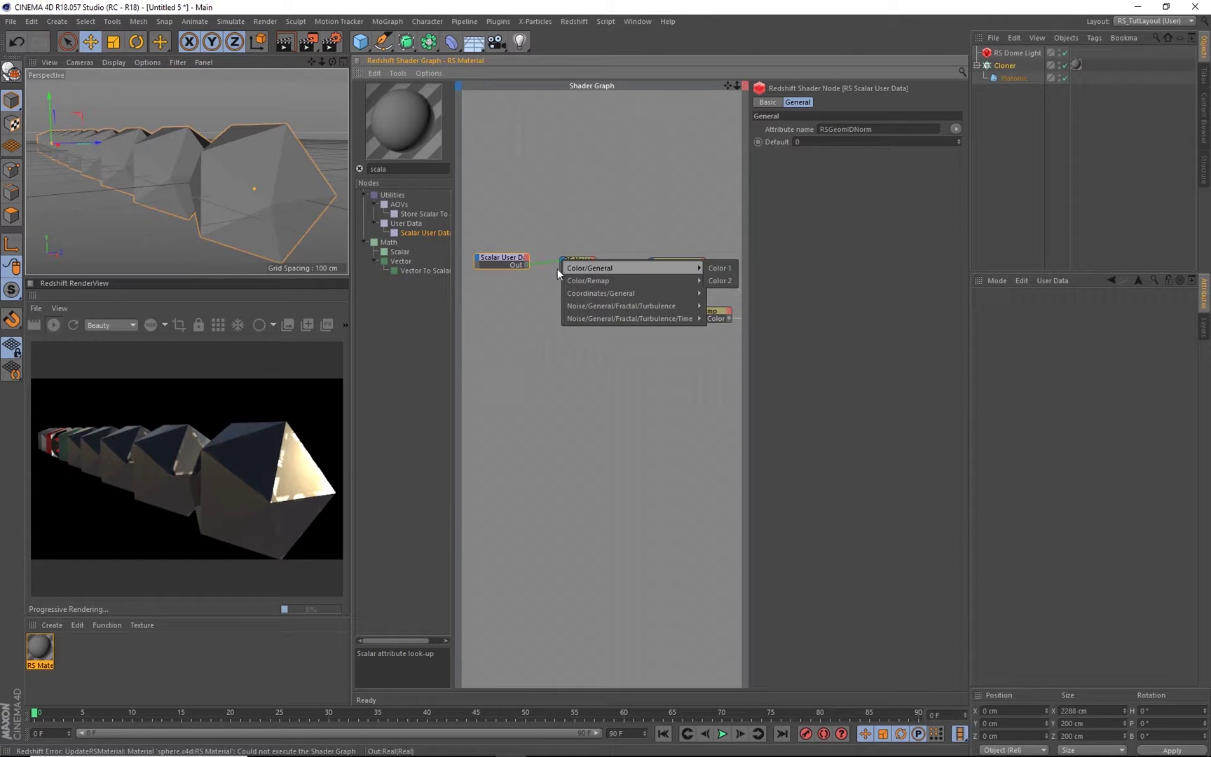
{"action": "mouse_move", "coordinate": [631, 294]}
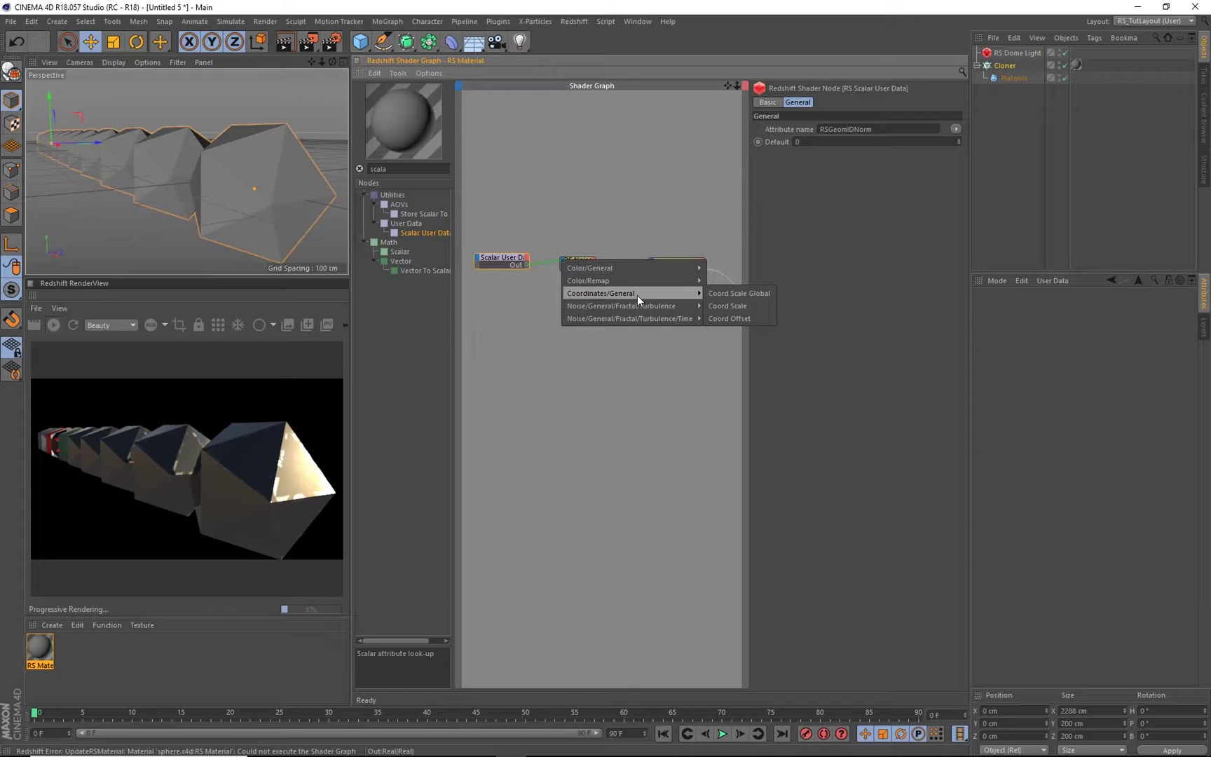
{"action": "left_click", "coordinate": [747, 319]}
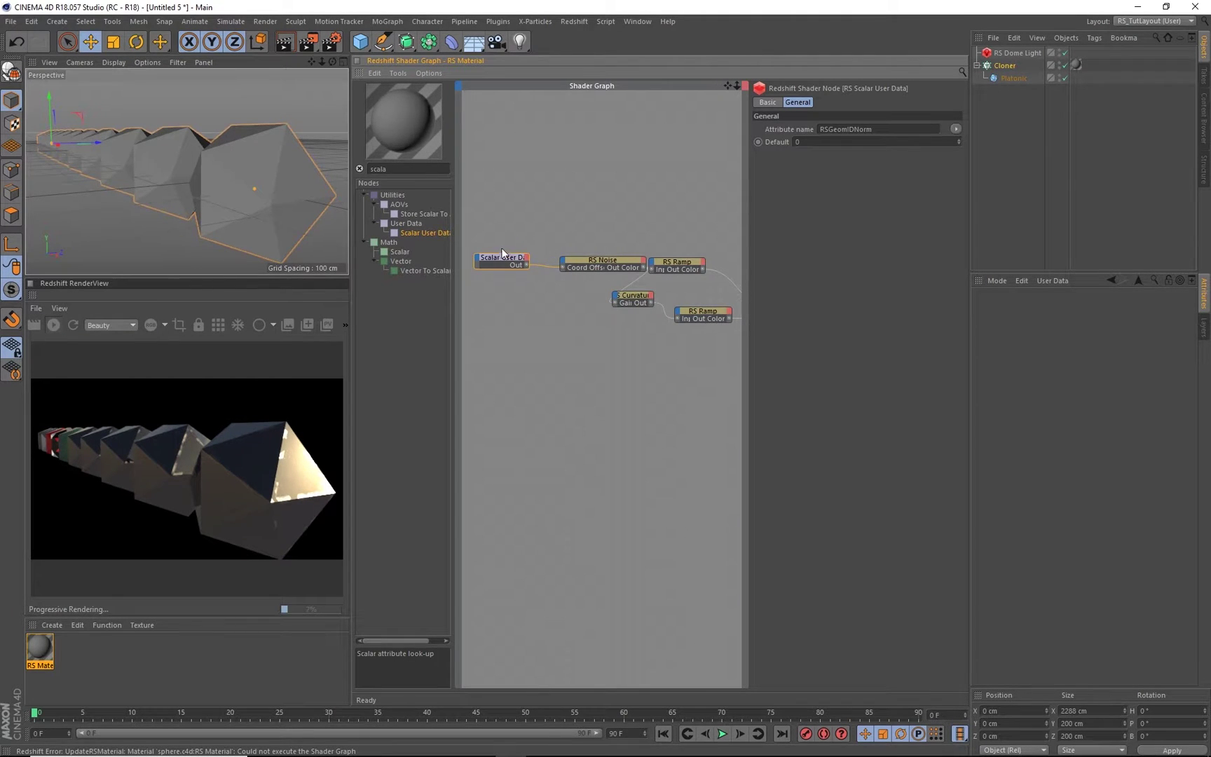
{"action": "middle_click_drag", "start_coordinate": [529, 230], "coordinate": [582, 233]}
{"action": "left_click_drag", "start_coordinate": [519, 222], "coordinate": [595, 271]}
{"action": "left_click", "coordinate": [561, 241]}
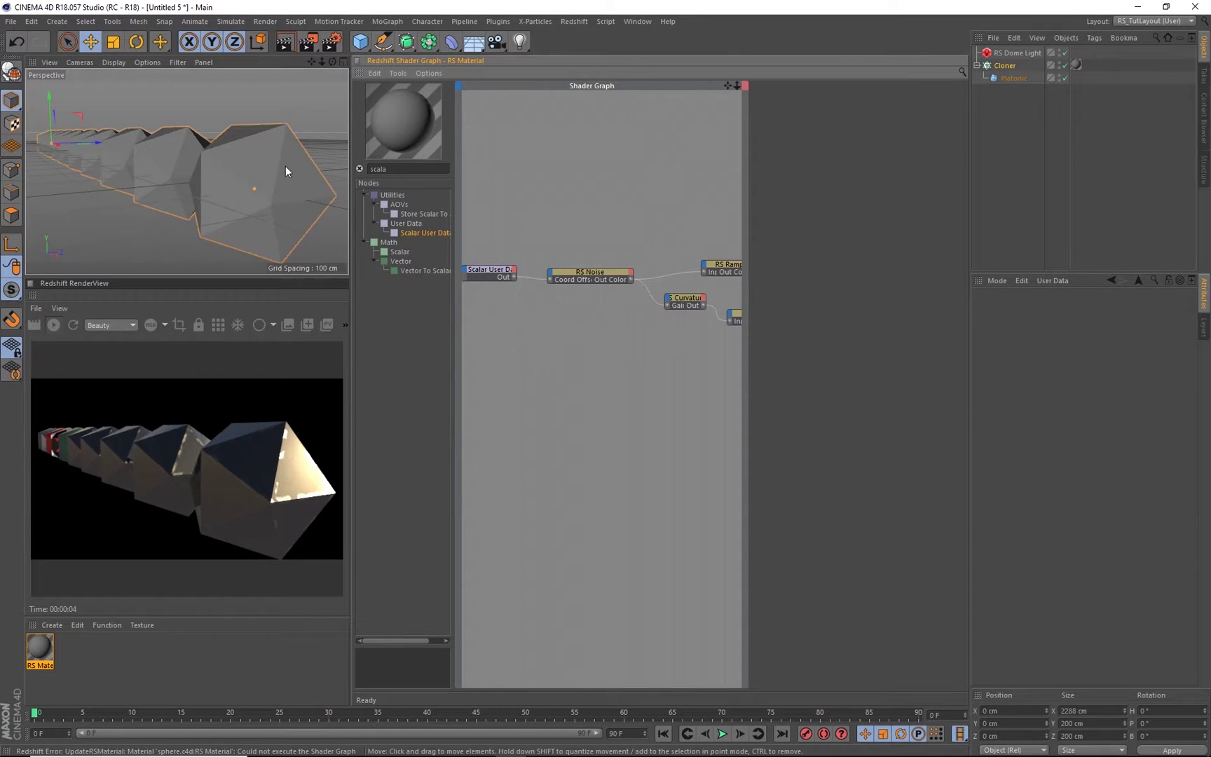
Add a scalar Mul node to the graph and move the Scalar User Data node away from the RS Noise to make room
{"action": "mouse_move", "coordinate": [285, 168]}
{"action": "left_mouse_down", "text": "alt"}
{"action": "mouse_move", "coordinate": [261, 174]}
{"action": "mouse_move", "coordinate": [280, 150]}
{"action": "left_mouse_up", "text": "alt"}
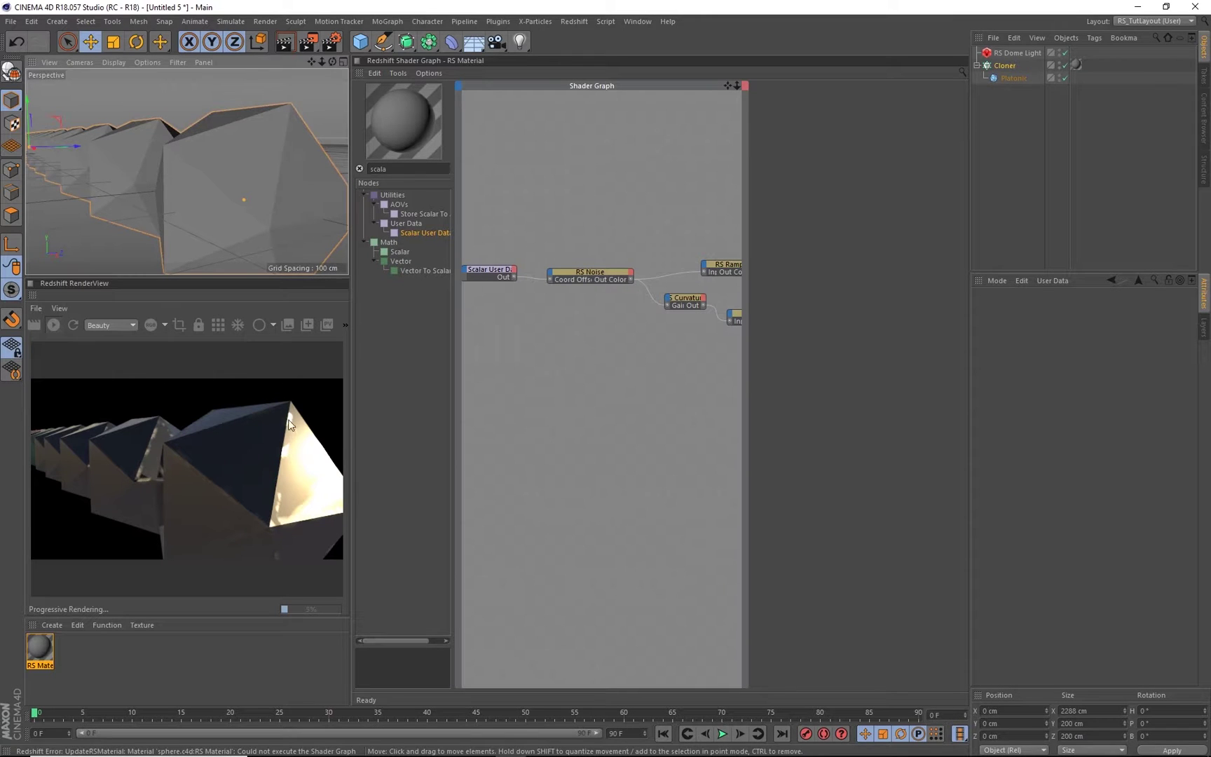
{"action": "scroll", "coordinate": [204, 242], "scroll_direction": "down", "scroll_amount": 5}
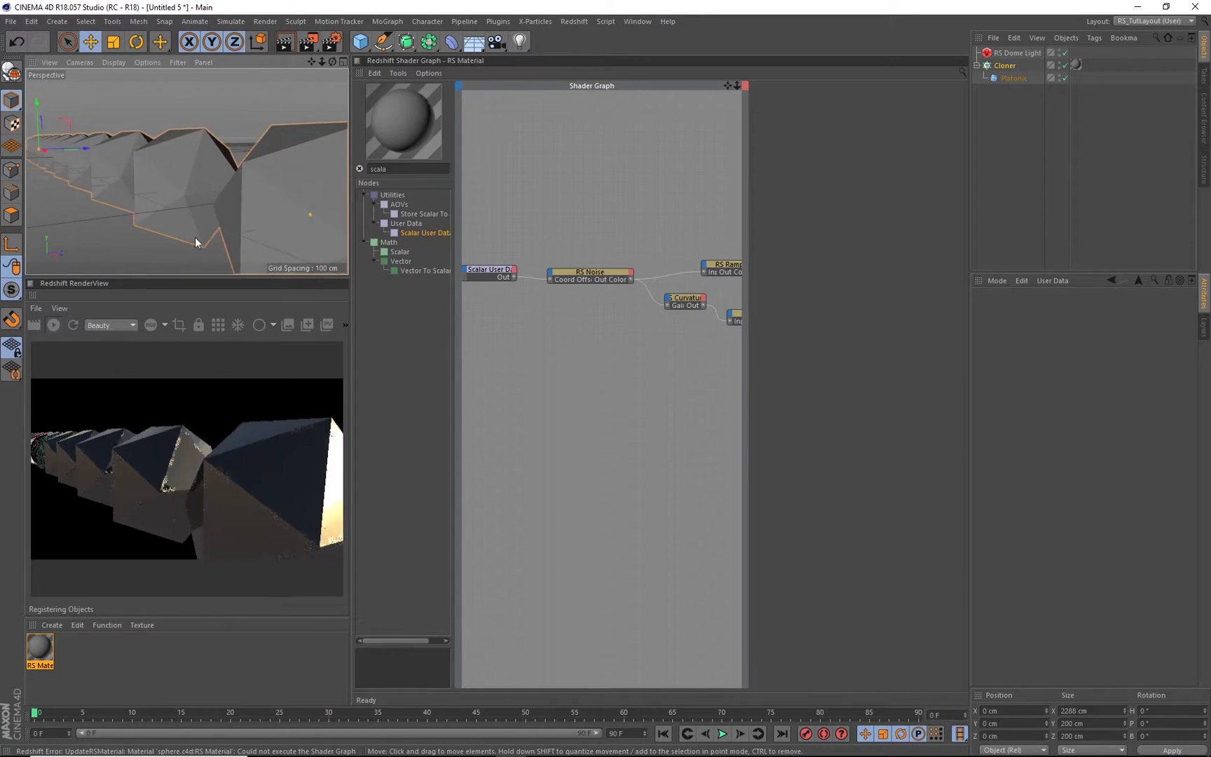
{"action": "mouse_move", "coordinate": [207, 219]}
{"action": "left_mouse_down", "text": "alt"}
{"action": "mouse_move", "coordinate": [235, 202]}
{"action": "mouse_move", "coordinate": [199, 209]}
{"action": "mouse_move", "coordinate": [210, 206]}
{"action": "mouse_move", "coordinate": [155, 177]}
{"action": "mouse_move", "coordinate": [183, 189]}
{"action": "left_mouse_up", "text": "alt"}
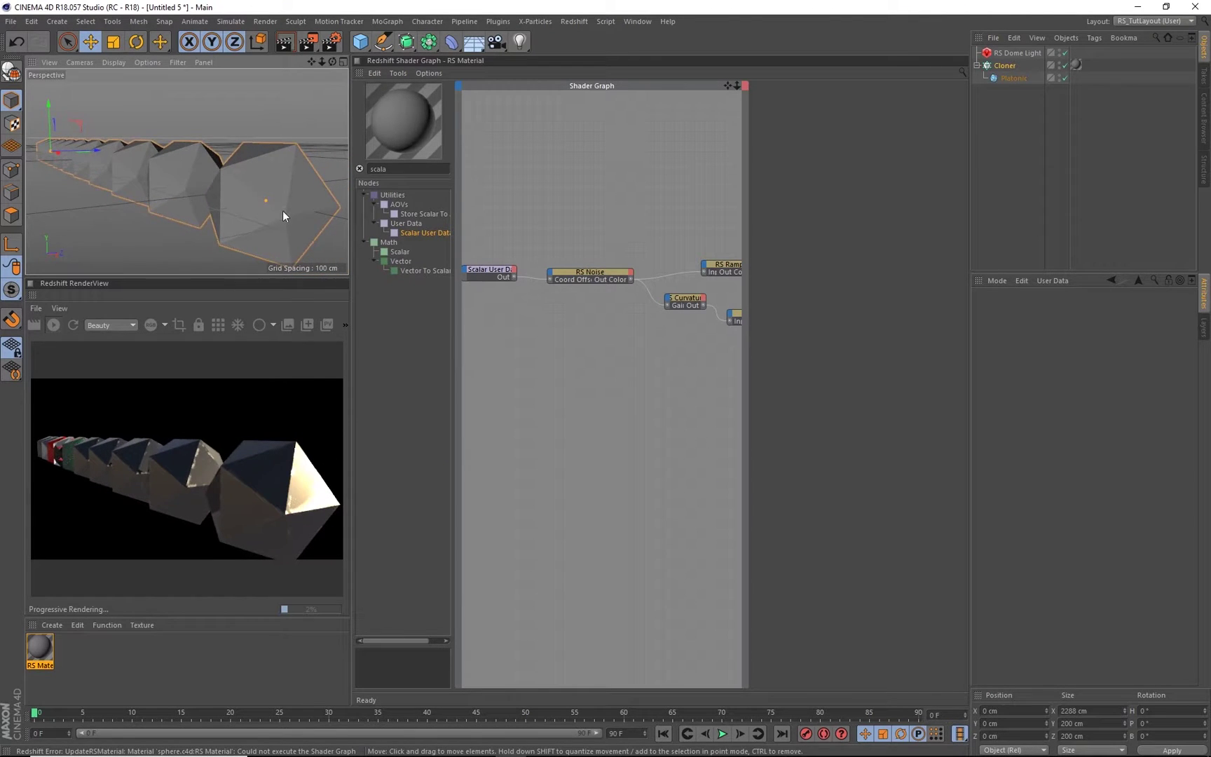
{"action": "mouse_move", "coordinate": [283, 210]}
{"action": "left_mouse_down", "text": "alt"}
{"action": "mouse_move", "coordinate": [262, 205]}
{"action": "mouse_move", "coordinate": [290, 216]}
{"action": "mouse_move", "coordinate": [261, 208]}
{"action": "mouse_move", "coordinate": [287, 219]}
{"action": "mouse_move", "coordinate": [274, 215]}
{"action": "left_mouse_up", "text": "alt"}
{"action": "left_click_drag", "start_coordinate": [488, 268], "coordinate": [494, 266]}
{"action": "middle_click_drag", "start_coordinate": [566, 251], "coordinate": [641, 255]}
{"action": "left_click_drag", "start_coordinate": [559, 272], "coordinate": [524, 267]}
{"action": "left_click_drag", "start_coordinate": [396, 170], "coordinate": [252, 145]}
{"action": "type", "text": "mul"}
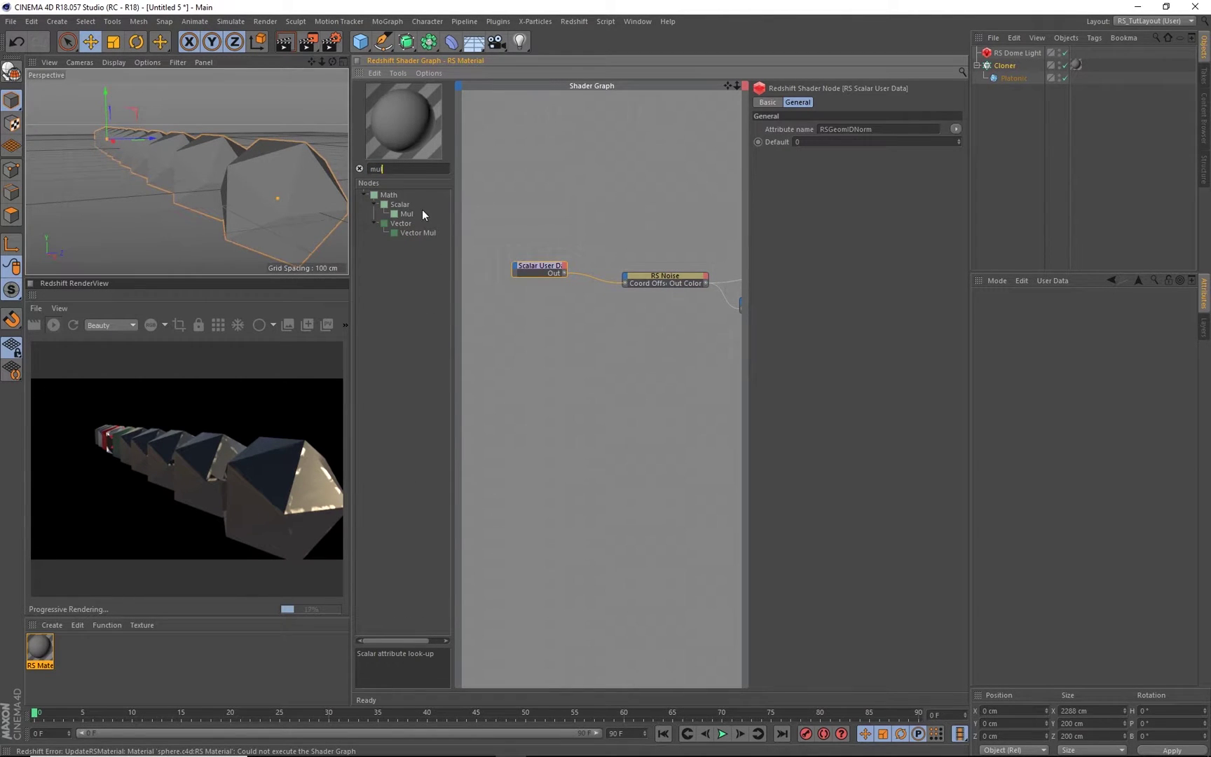
{"action": "left_click_drag", "start_coordinate": [406, 213], "coordinate": [624, 238]}
{"action": "left_click_drag", "start_coordinate": [540, 273], "coordinate": [492, 273]}
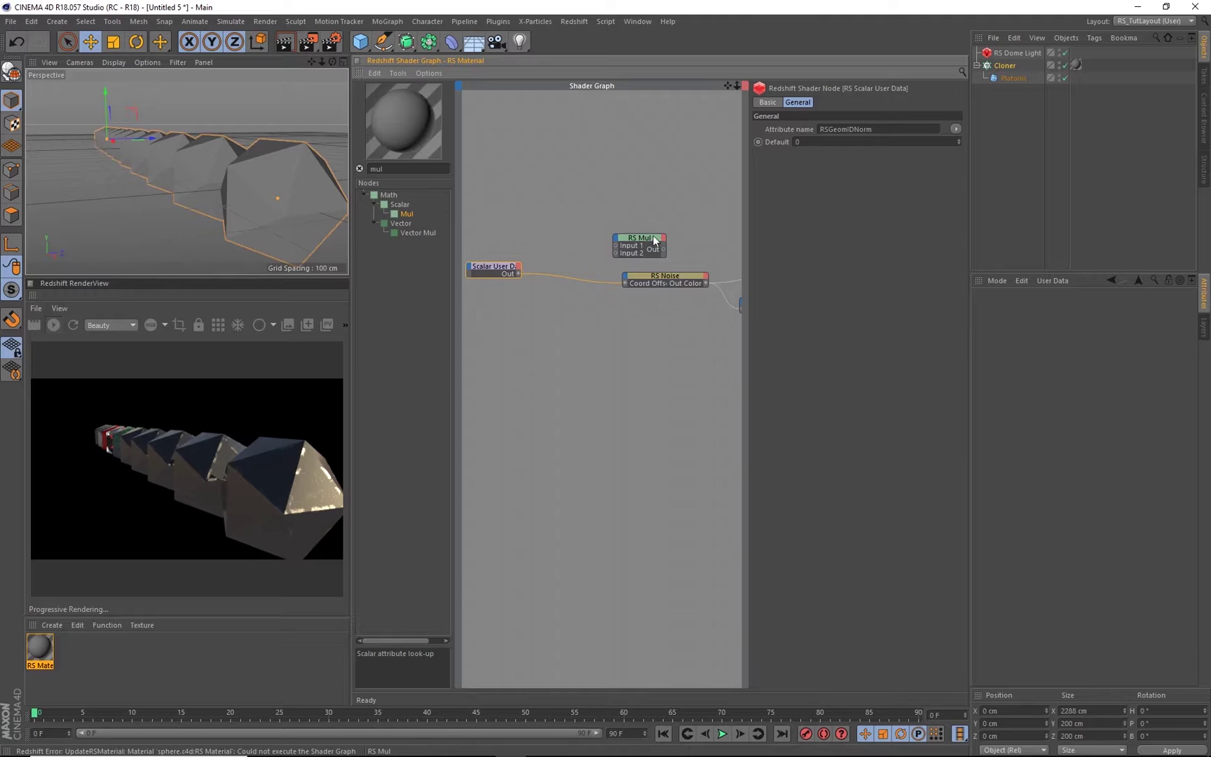
Wire the RS Mul between the nodes, with Scalar User Data into Input 1 and its output into the RS Noise's Coord Offset
{"action": "left_click_drag", "start_coordinate": [652, 239], "coordinate": [558, 249]}
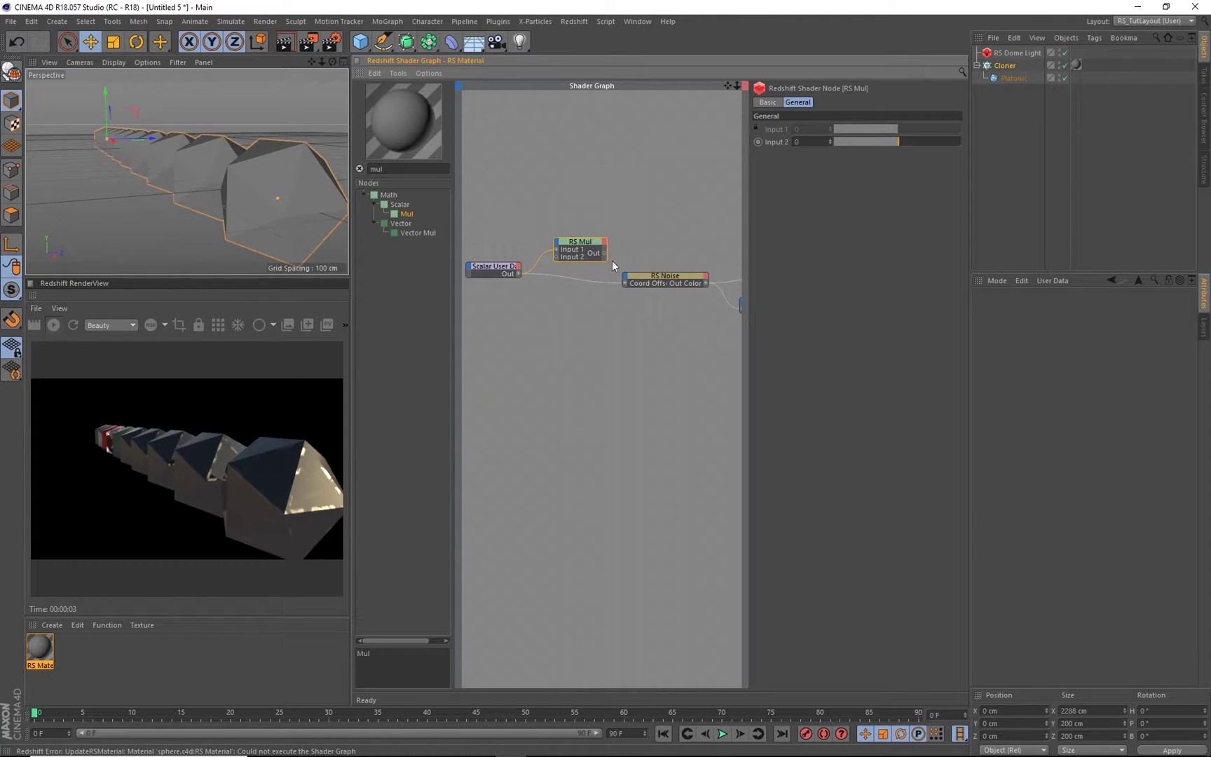
{"action": "left_click", "coordinate": [632, 222]}
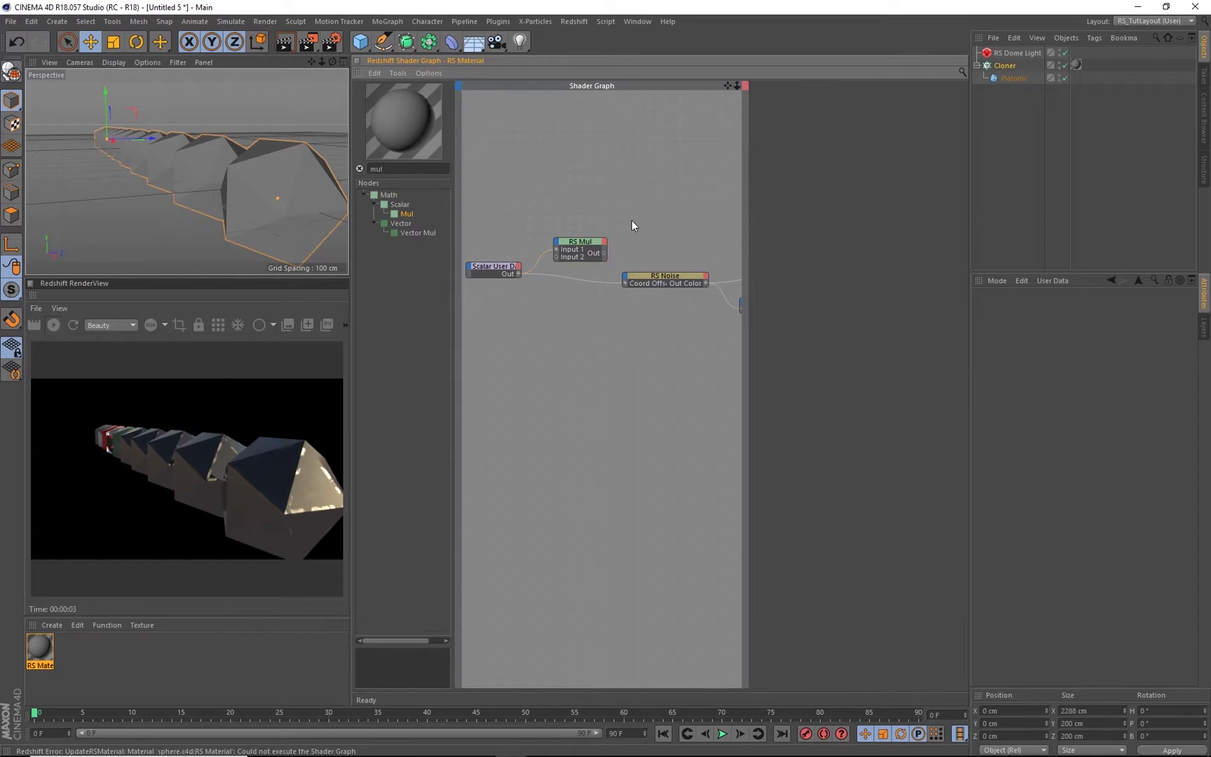
{"action": "left_click_drag", "start_coordinate": [604, 253], "coordinate": [624, 281]}
{"action": "left_click_drag", "start_coordinate": [581, 242], "coordinate": [578, 257]}
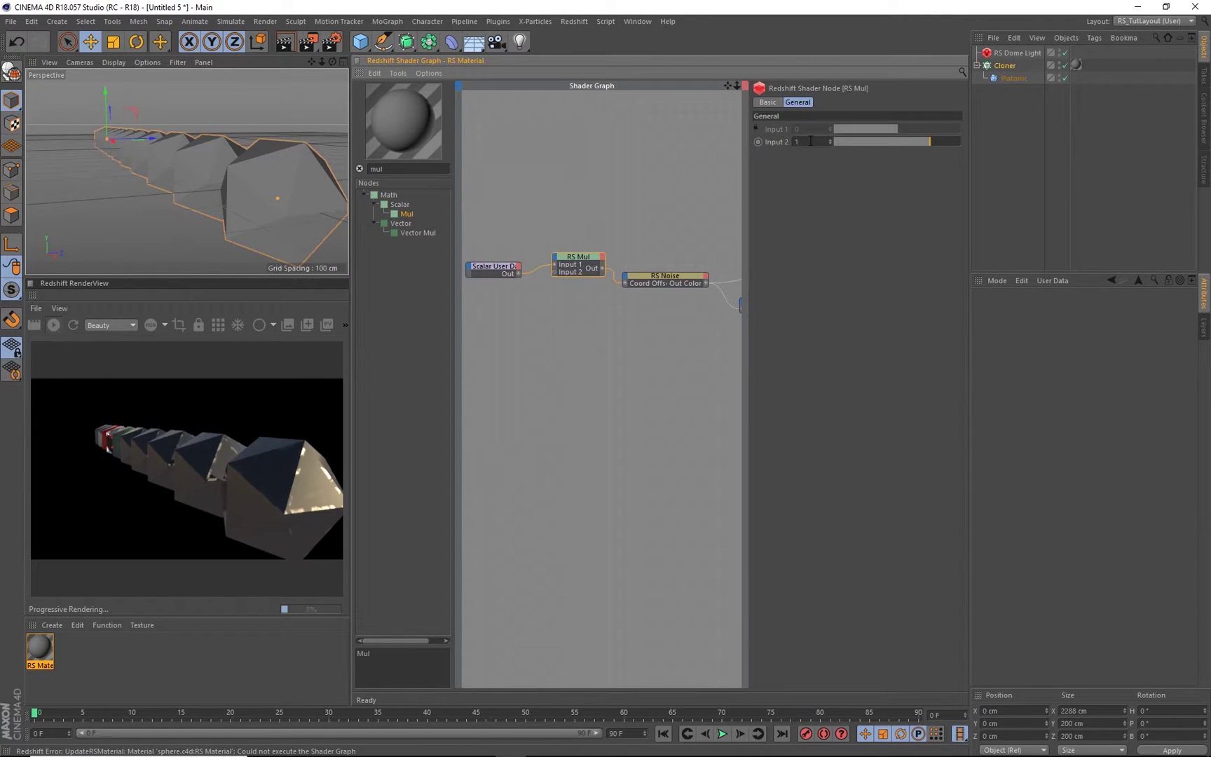
Set the RS Mul's Input 2 to 1.325 and check the noise variation across the clones
{"action": "type", "text": ".325"}
{"action": "key", "text": "Return"}
{"action": "left_click_drag", "start_coordinate": [291, 191], "coordinate": [294, 200], "text": "alt"}
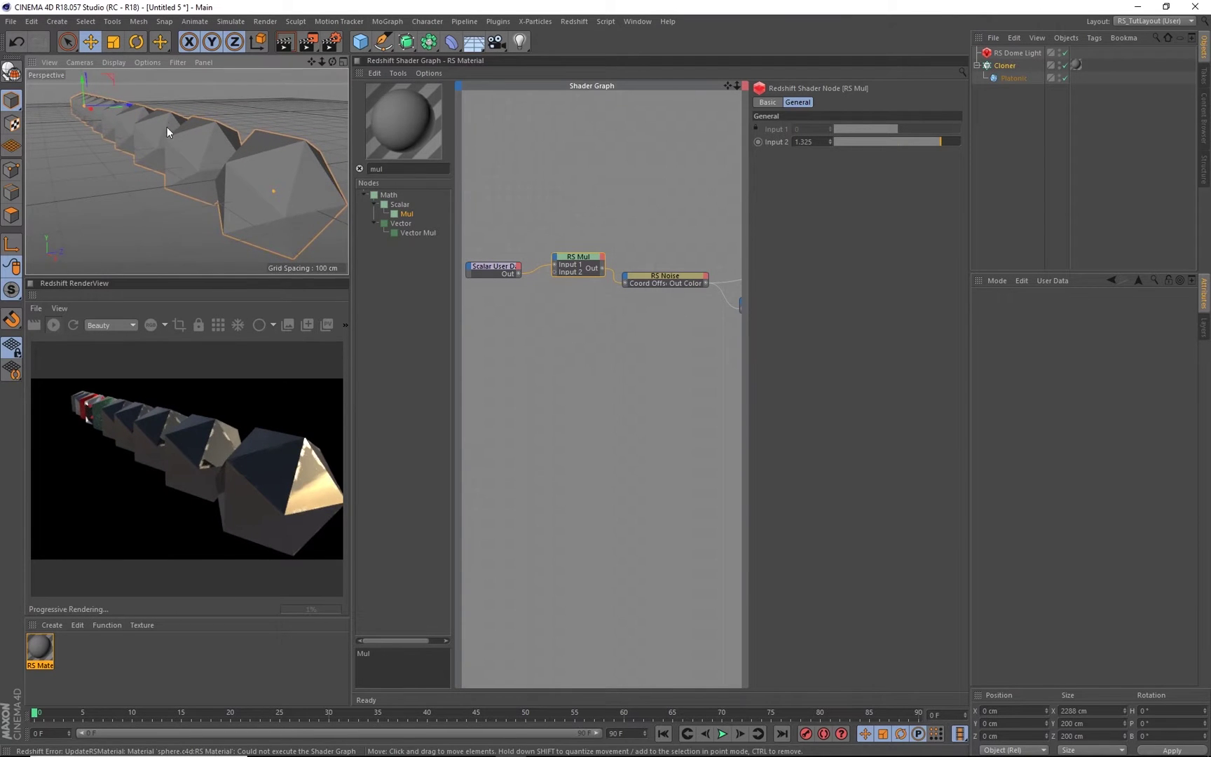
{"action": "mouse_move", "coordinate": [167, 127]}
{"action": "left_mouse_down", "text": "alt"}
{"action": "mouse_move", "coordinate": [202, 119]}
{"action": "mouse_move", "coordinate": [154, 125]}
{"action": "mouse_move", "coordinate": [252, 174]}
{"action": "mouse_move", "coordinate": [237, 169]}
{"action": "mouse_move", "coordinate": [272, 148]}
{"action": "mouse_move", "coordinate": [246, 143]}
{"action": "mouse_move", "coordinate": [251, 172]}
{"action": "mouse_move", "coordinate": [293, 180]}
{"action": "mouse_move", "coordinate": [250, 172]}
{"action": "left_mouse_up", "text": "alt"}
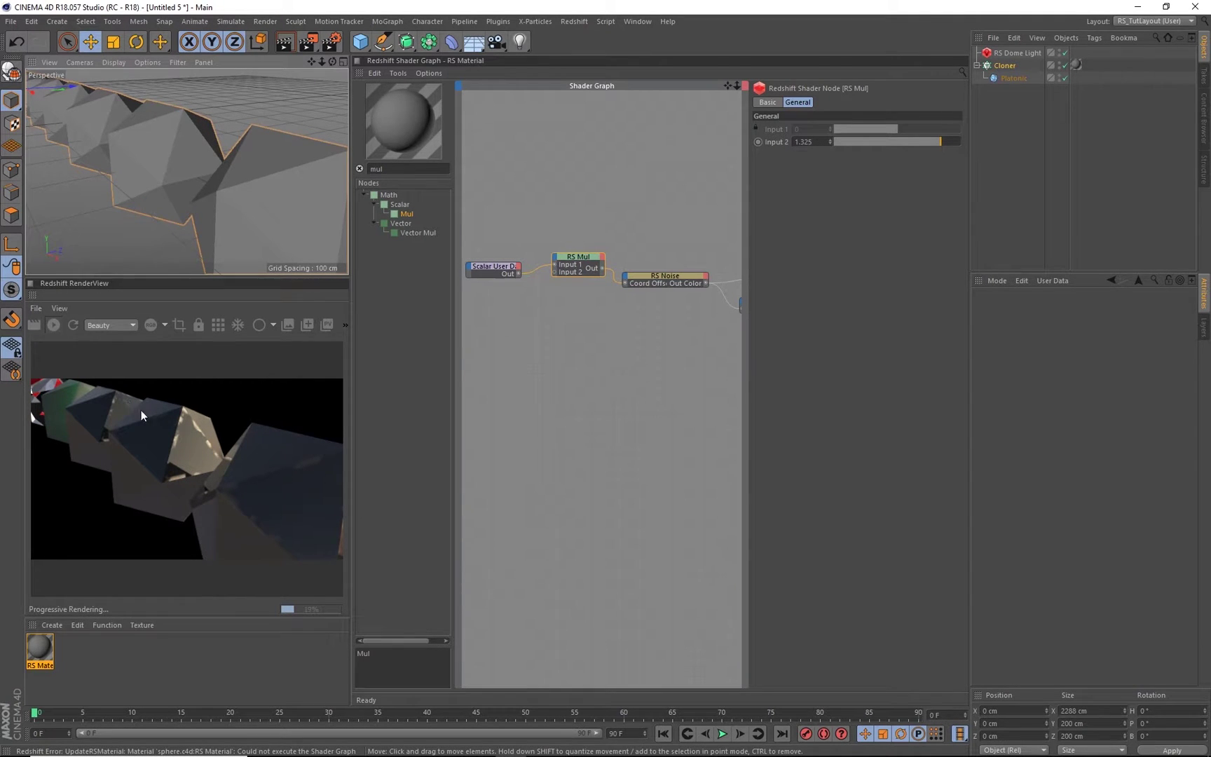
Review the node chain running from Scalar User Data through RS Mul and RS Noise to the curvature and ramp nodes
{"action": "left_click", "coordinate": [615, 348]}
{"action": "right_click_drag", "start_coordinate": [616, 342], "coordinate": [579, 342], "text": "alt"}
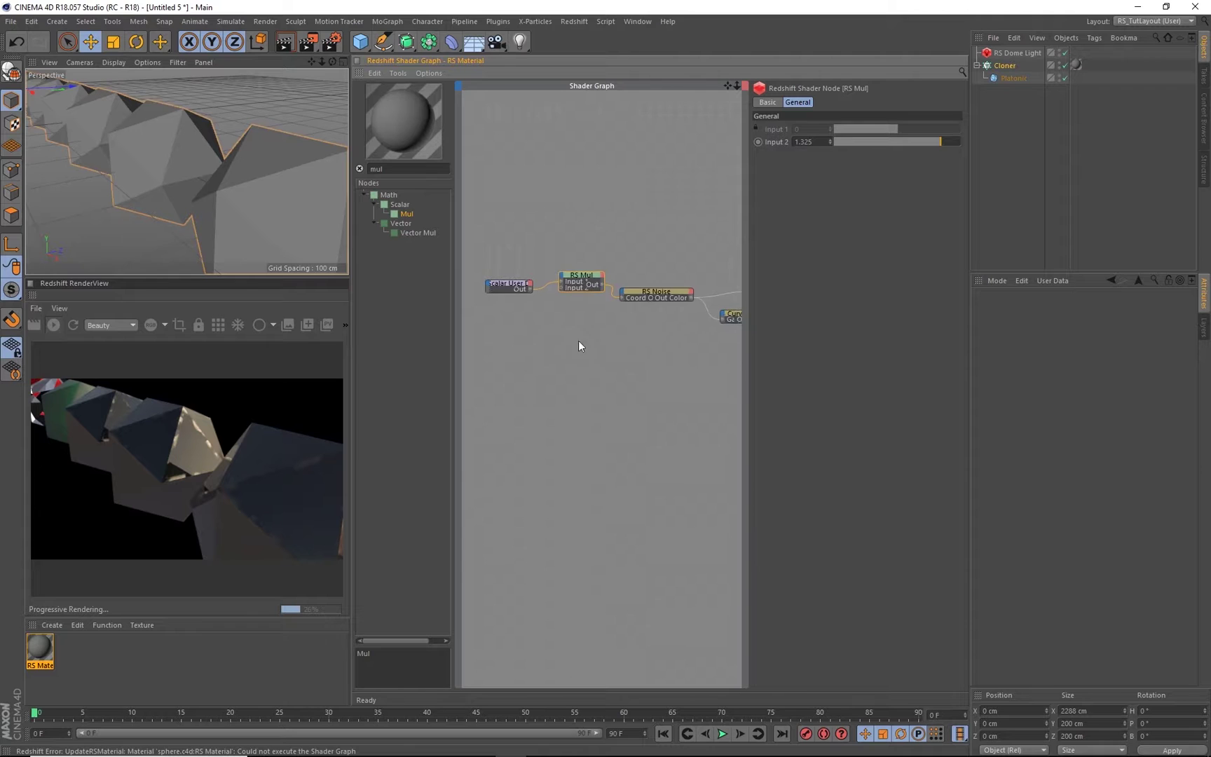
{"action": "middle_click_drag", "start_coordinate": [726, 335], "coordinate": [581, 298], "text": "alt"}
{"action": "right_click_drag", "start_coordinate": [582, 298], "coordinate": [753, 245], "text": "alt"}
{"action": "scroll", "coordinate": [598, 299], "scroll_direction": "left", "scroll_amount": 5}
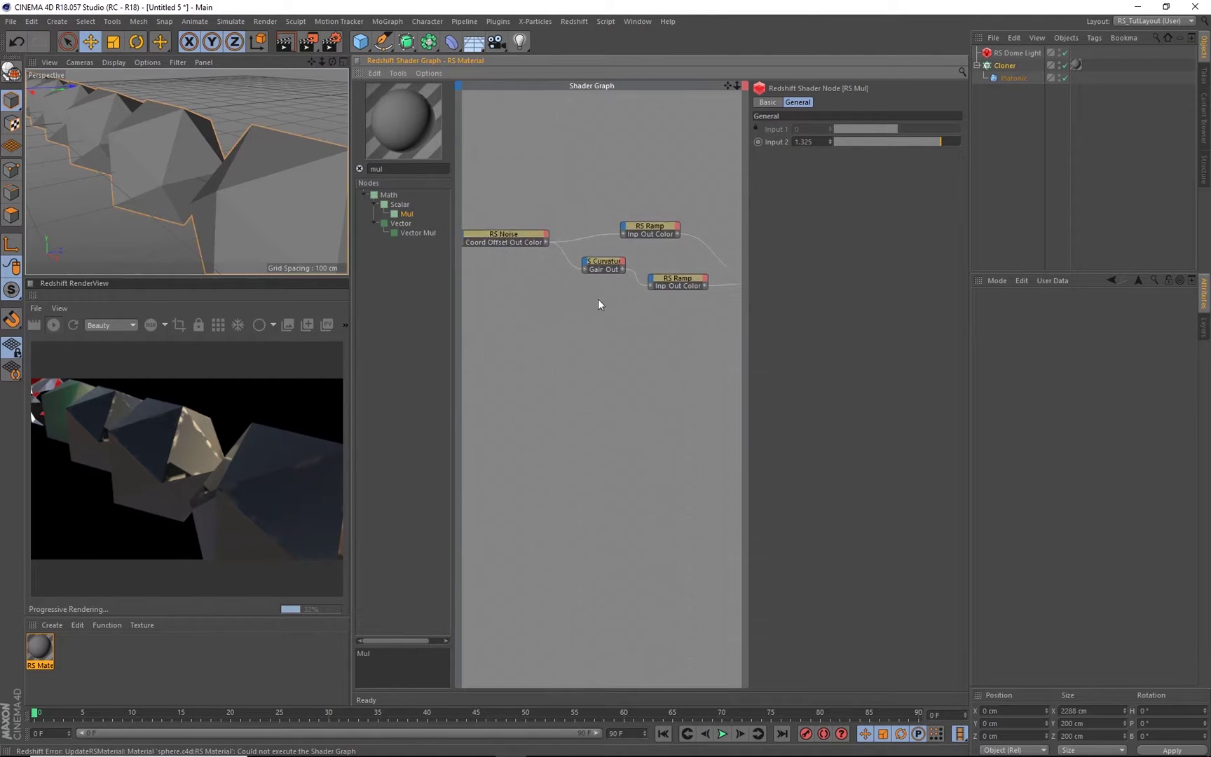
{"action": "scroll", "coordinate": [687, 318], "scroll_direction": "up", "scroll_amount": 2}
{"action": "middle_click_drag", "start_coordinate": [688, 321], "coordinate": [723, 311]}
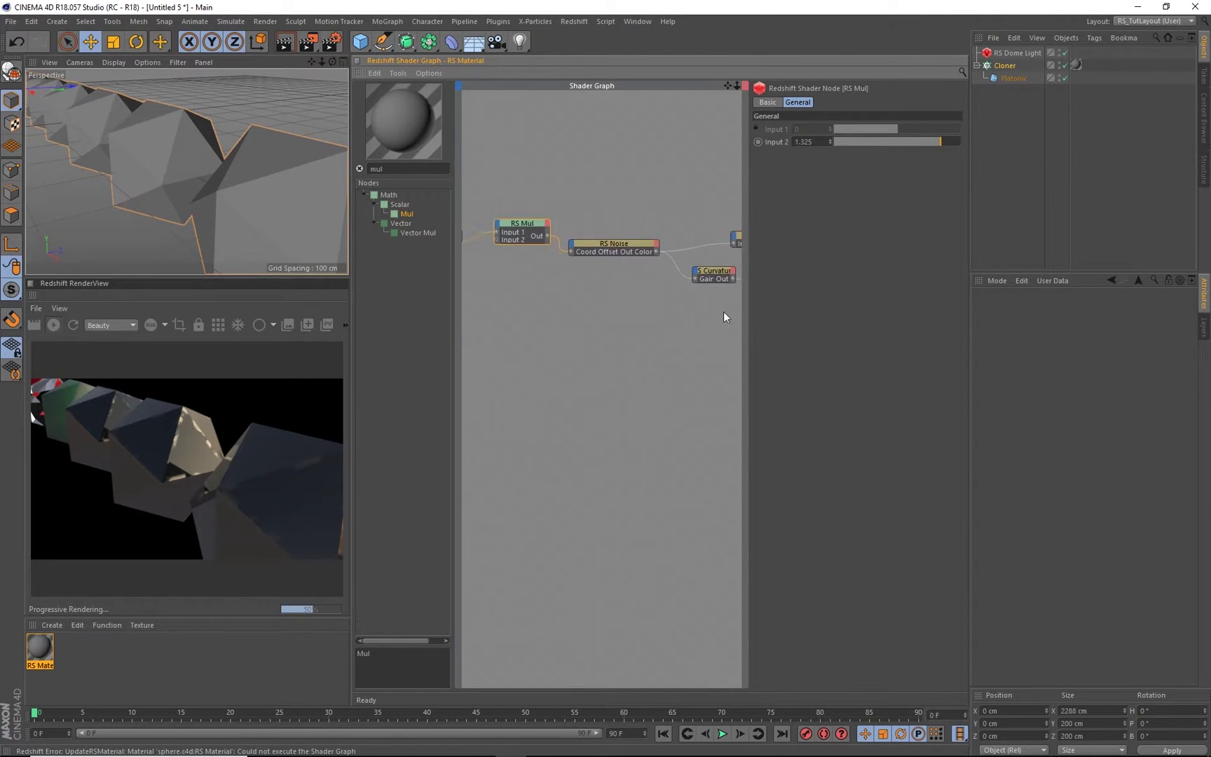
{"action": "middle_click_drag", "start_coordinate": [604, 322], "coordinate": [693, 313]}
Clear the node search filter so that all node categories are listed
{"action": "left_click", "coordinate": [397, 169]}
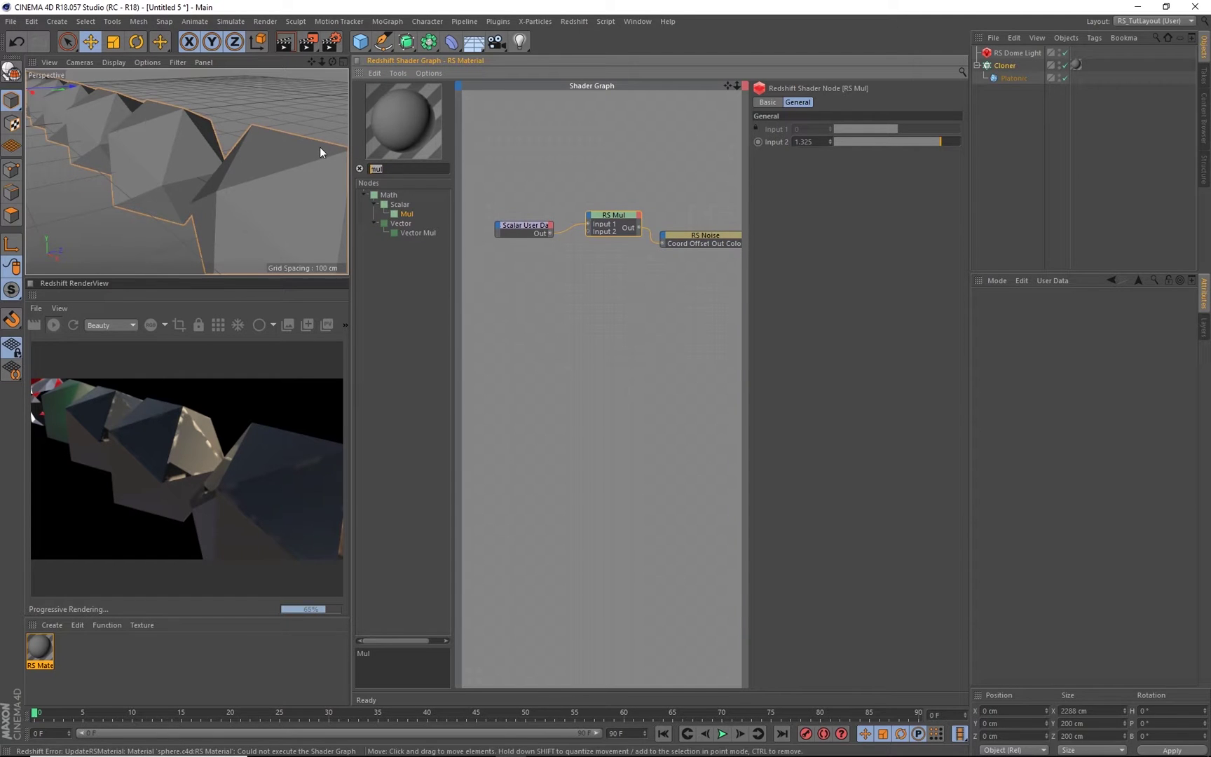
{"action": "key", "text": "BackSpace"}
{"action": "key", "text": "BackSpace"}
{"action": "key", "text": "BackSpace"}
Neaten the placement of the Scalar User Data and RS Mul nodes before the RS Noise and widen the graph area
{"action": "left_click", "coordinate": [528, 227]}
{"action": "left_click_drag", "start_coordinate": [528, 227], "coordinate": [510, 213]}
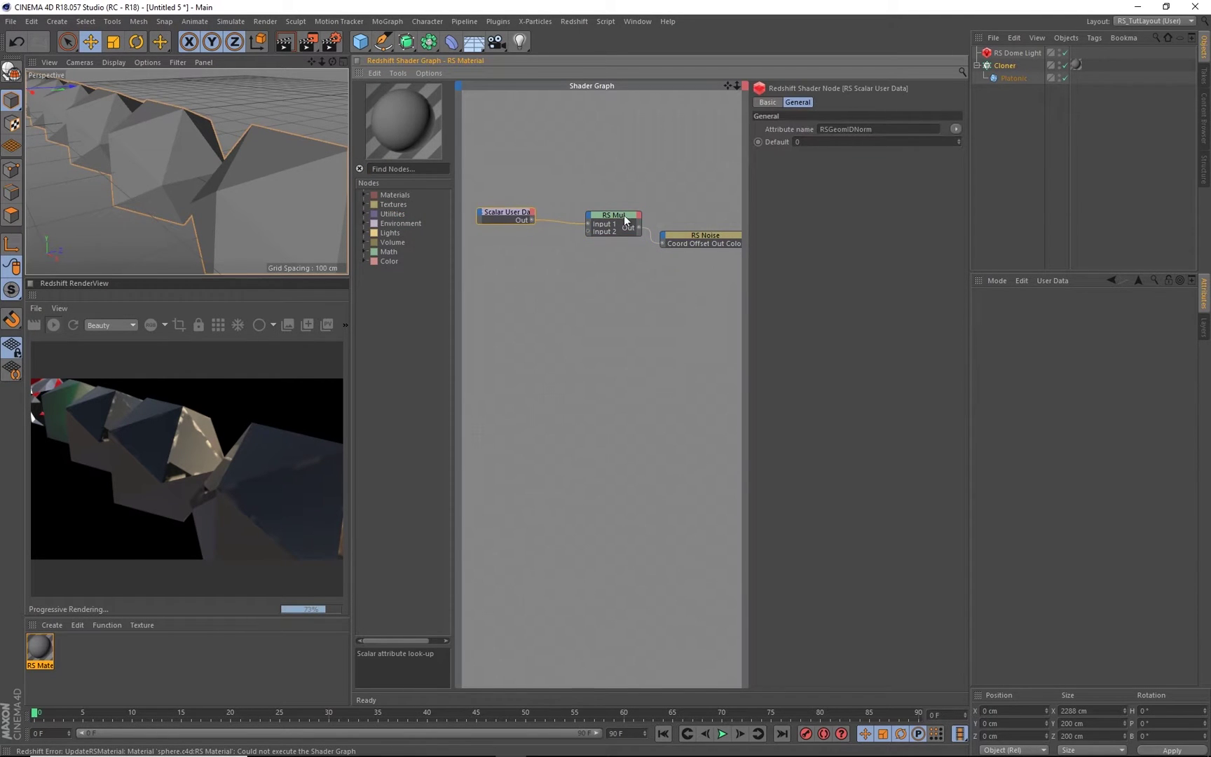
{"action": "middle_click_drag", "start_coordinate": [651, 229], "coordinate": [611, 197]}
{"action": "left_click_drag", "start_coordinate": [576, 182], "coordinate": [575, 196]}
{"action": "middle_click_drag", "start_coordinate": [639, 223], "coordinate": [662, 254]}
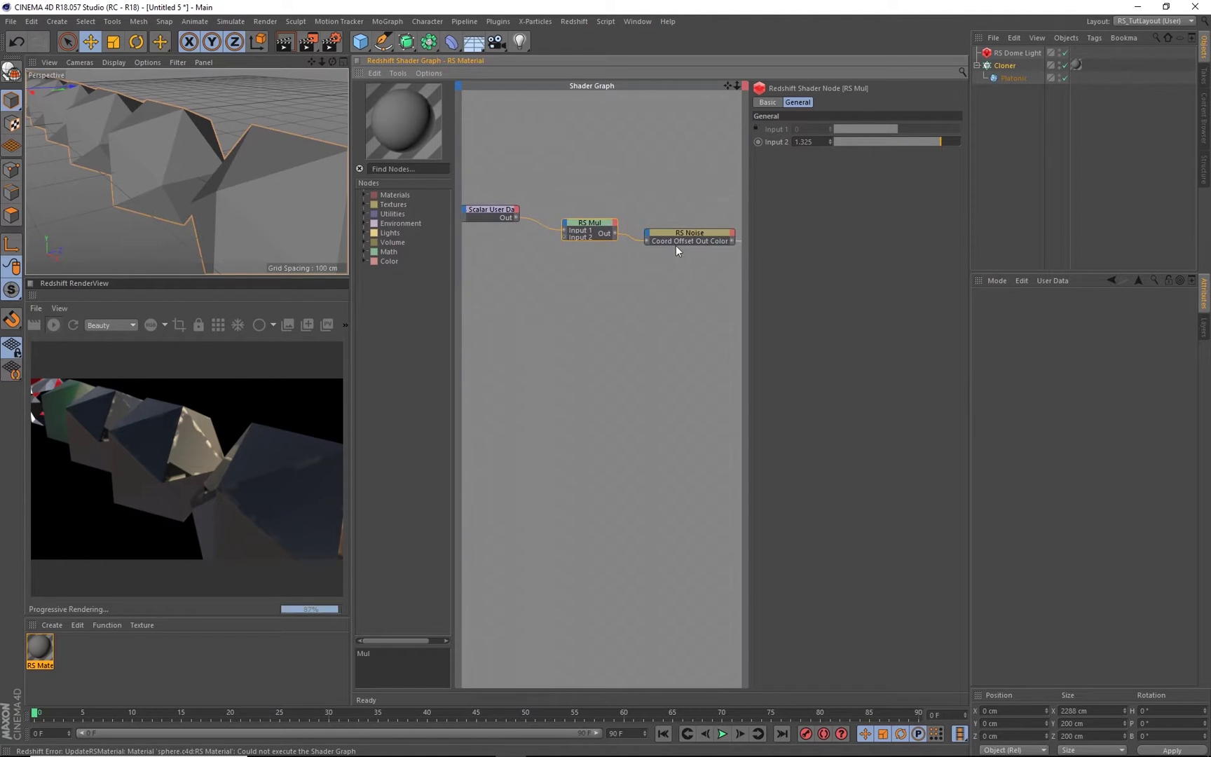
{"action": "left_click_drag", "start_coordinate": [747, 254], "coordinate": [824, 258]}
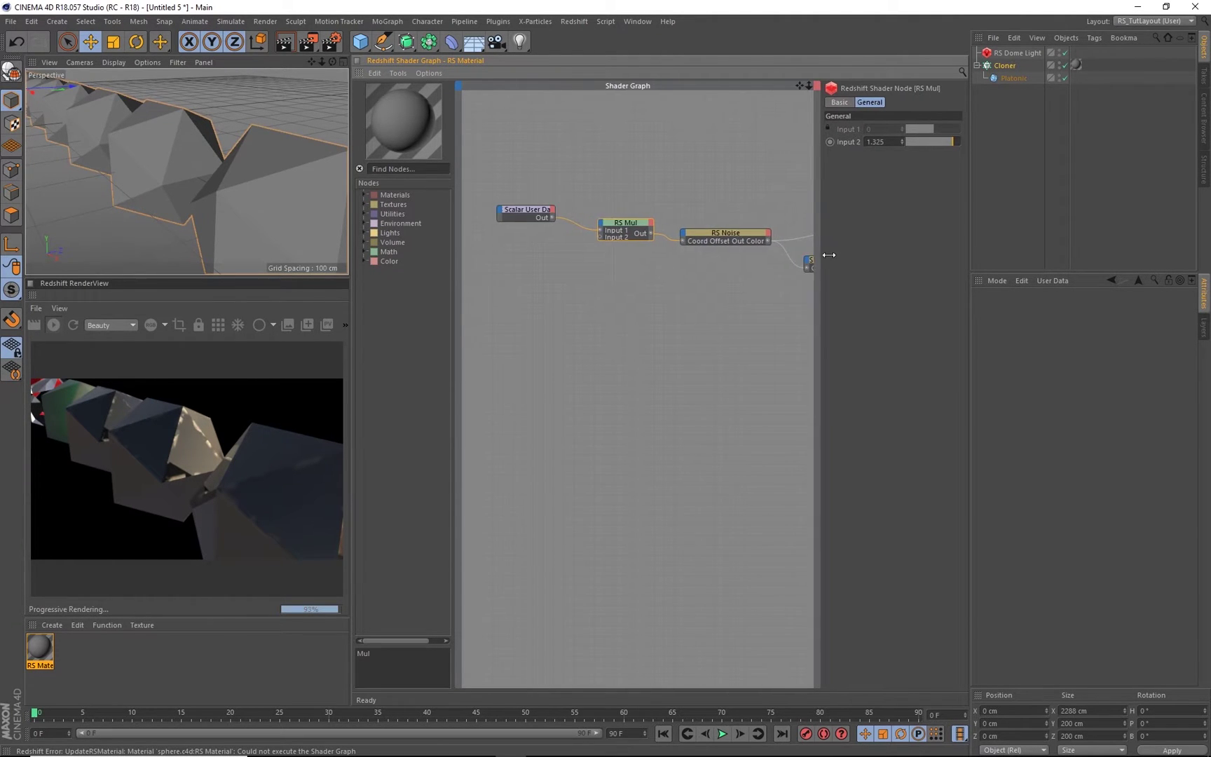
Move the Output node away from the RS Shader Switch and add a Scalar User Data node above the switch
{"action": "middle_click_drag", "start_coordinate": [820, 280], "coordinate": [536, 349]}
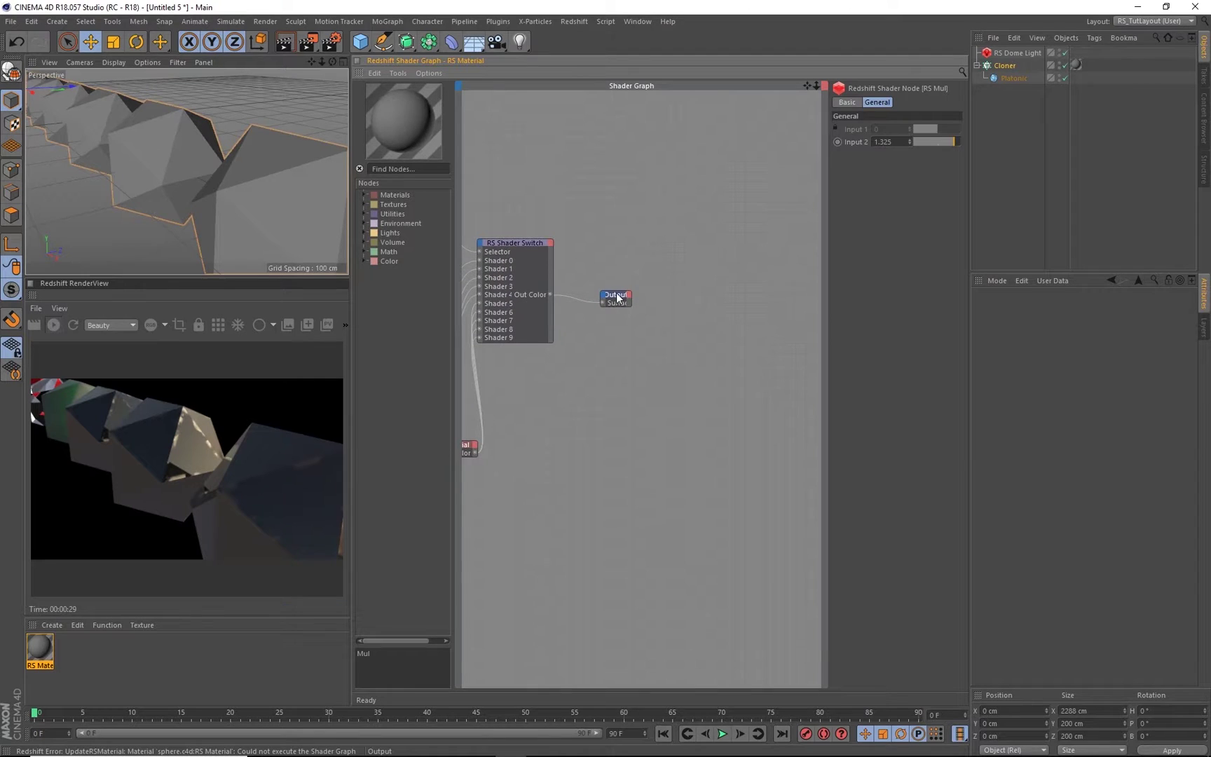
{"action": "left_click_drag", "start_coordinate": [617, 293], "coordinate": [679, 239]}
{"action": "middle_click_drag", "start_coordinate": [619, 183], "coordinate": [665, 218]}
{"action": "left_click", "coordinate": [408, 168]}
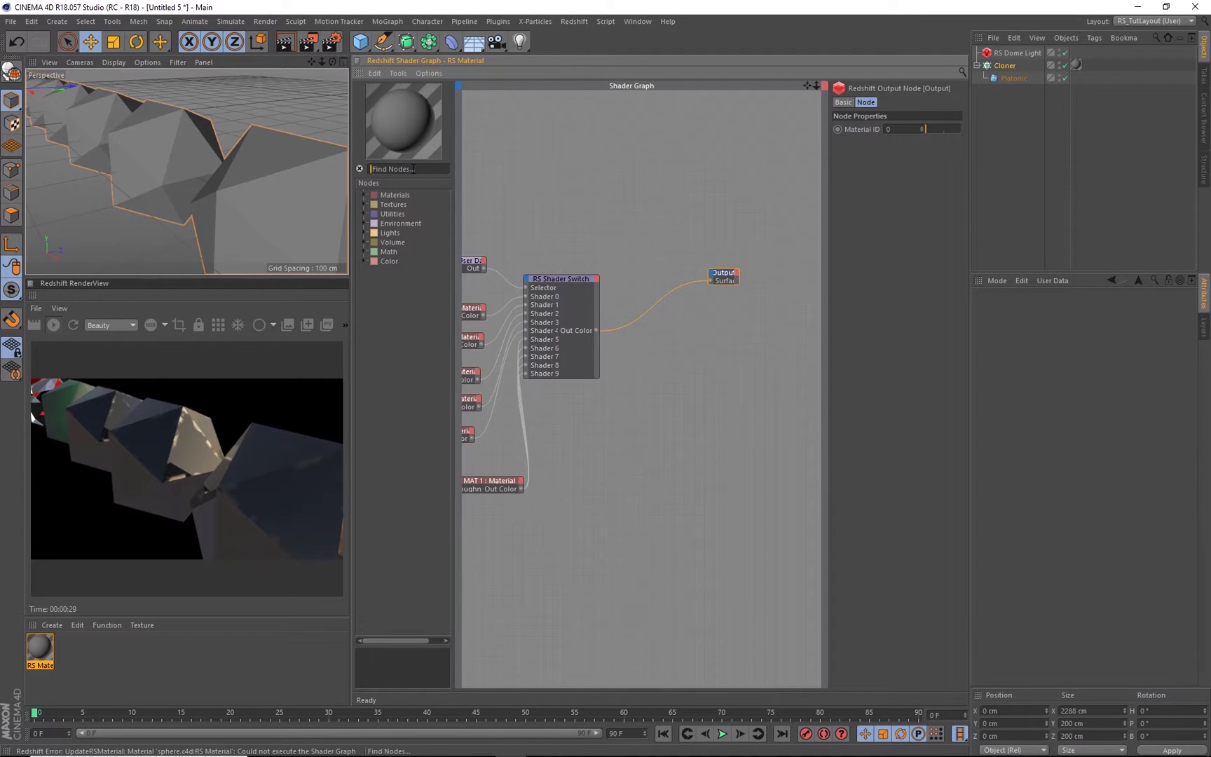
{"action": "type", "text": "norm"}
{"action": "key", "text": "ctrl+a"}
{"action": "key", "text": "BackSpace"}
{"action": "left_click", "coordinate": [390, 170]}
{"action": "type", "text": "scala"}
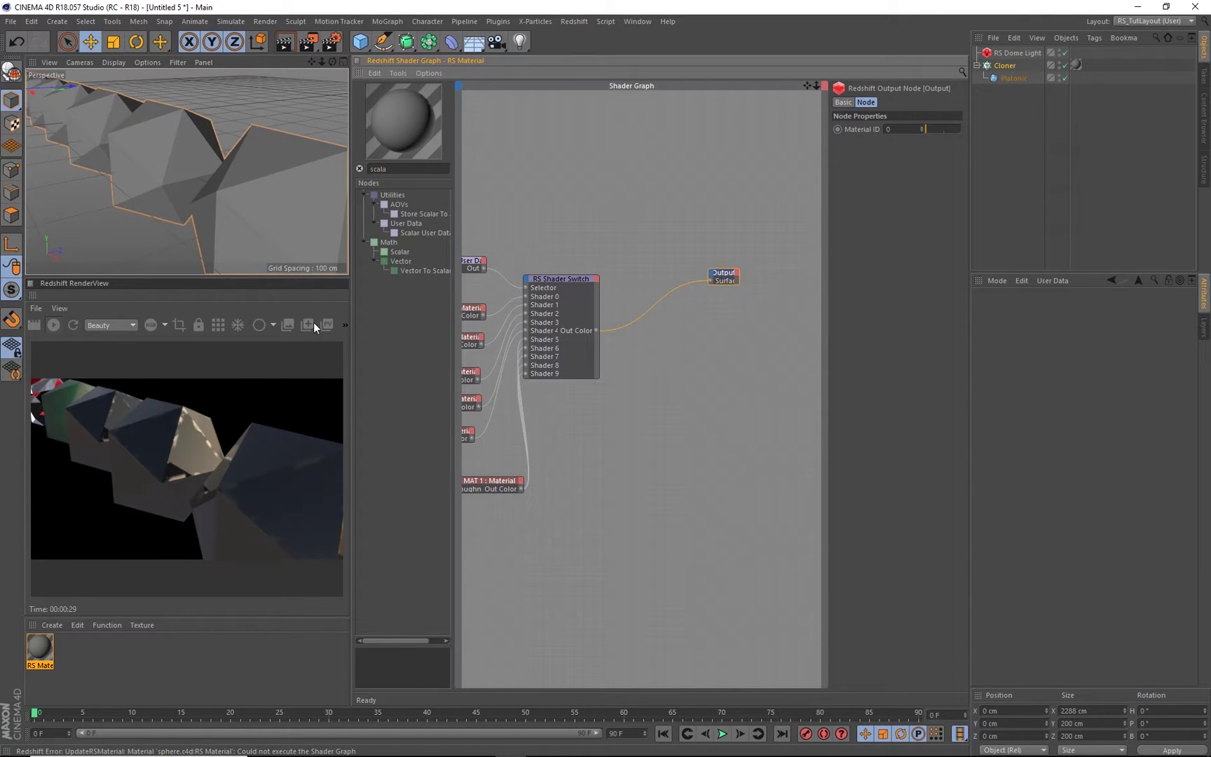
{"action": "left_click_drag", "start_coordinate": [424, 232], "coordinate": [597, 213]}
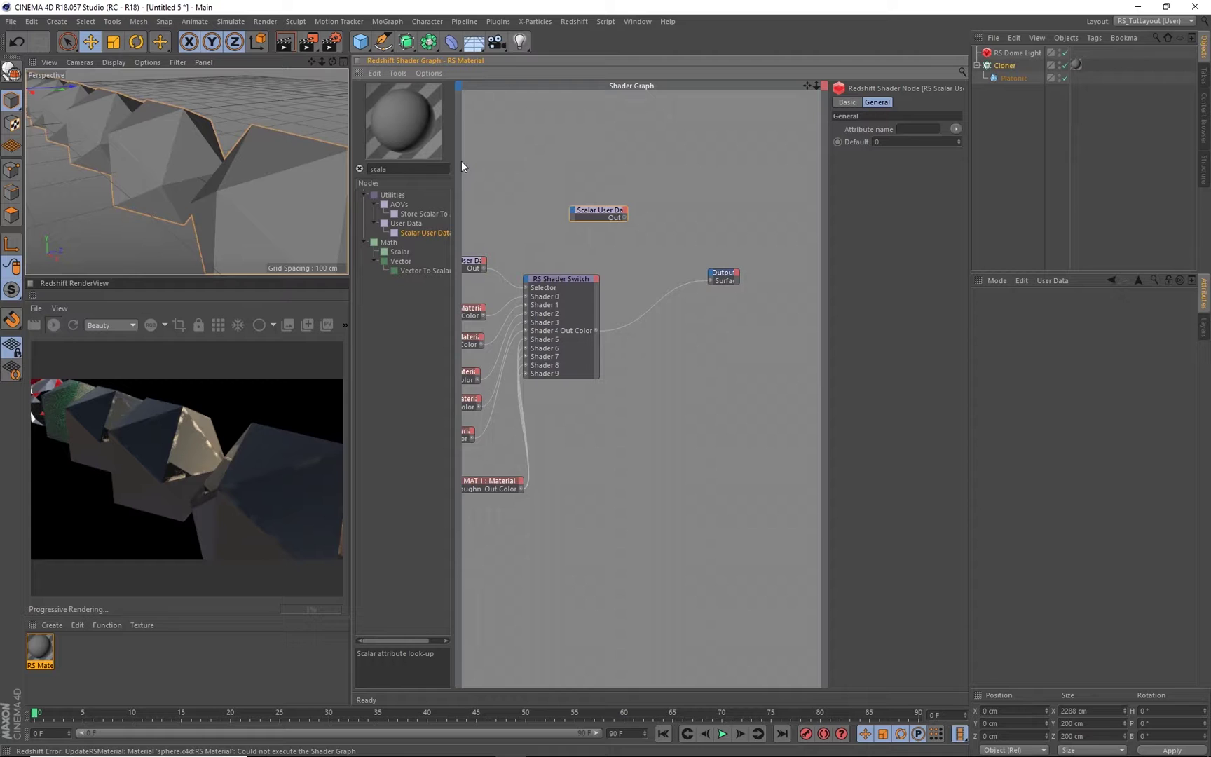
Add a Material node beside the new Scalar User Data node and connect the scalar output to its Diffuse Color
{"action": "left_click", "coordinate": [372, 168]}
{"action": "type", "text": "mater"}
{"action": "left_click_drag", "start_coordinate": [403, 204], "coordinate": [662, 221]}
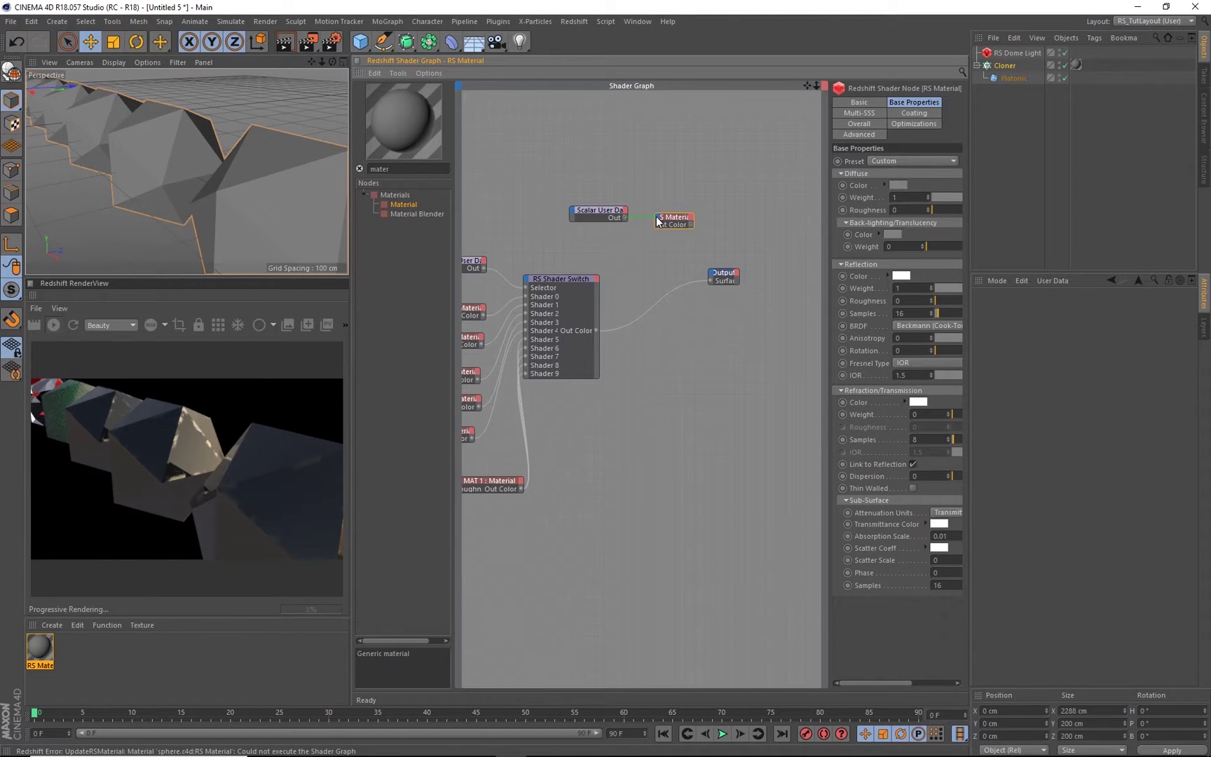
{"action": "mouse_move", "coordinate": [694, 226]}
{"action": "left_click", "coordinate": [864, 228]}
Reposition the new node pair and connect the RS Material's Out Color to the Output node's Surface in place of the switch
{"action": "mouse_move", "coordinate": [594, 193]}
{"action": "left_mouse_down"}
{"action": "mouse_move", "coordinate": [725, 227]}
{"action": "mouse_move", "coordinate": [609, 195]}
{"action": "left_mouse_up"}
{"action": "left_click", "coordinate": [672, 234]}
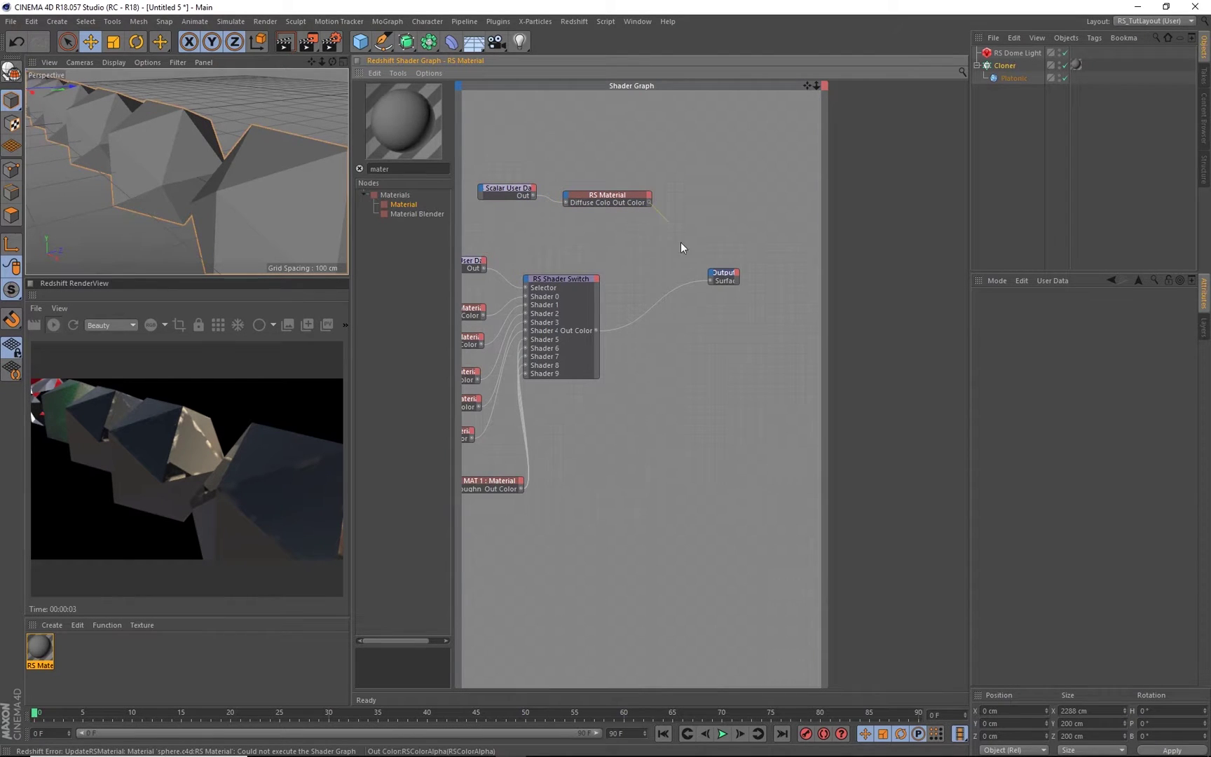
{"action": "left_click_drag", "start_coordinate": [713, 279], "coordinate": [710, 280]}
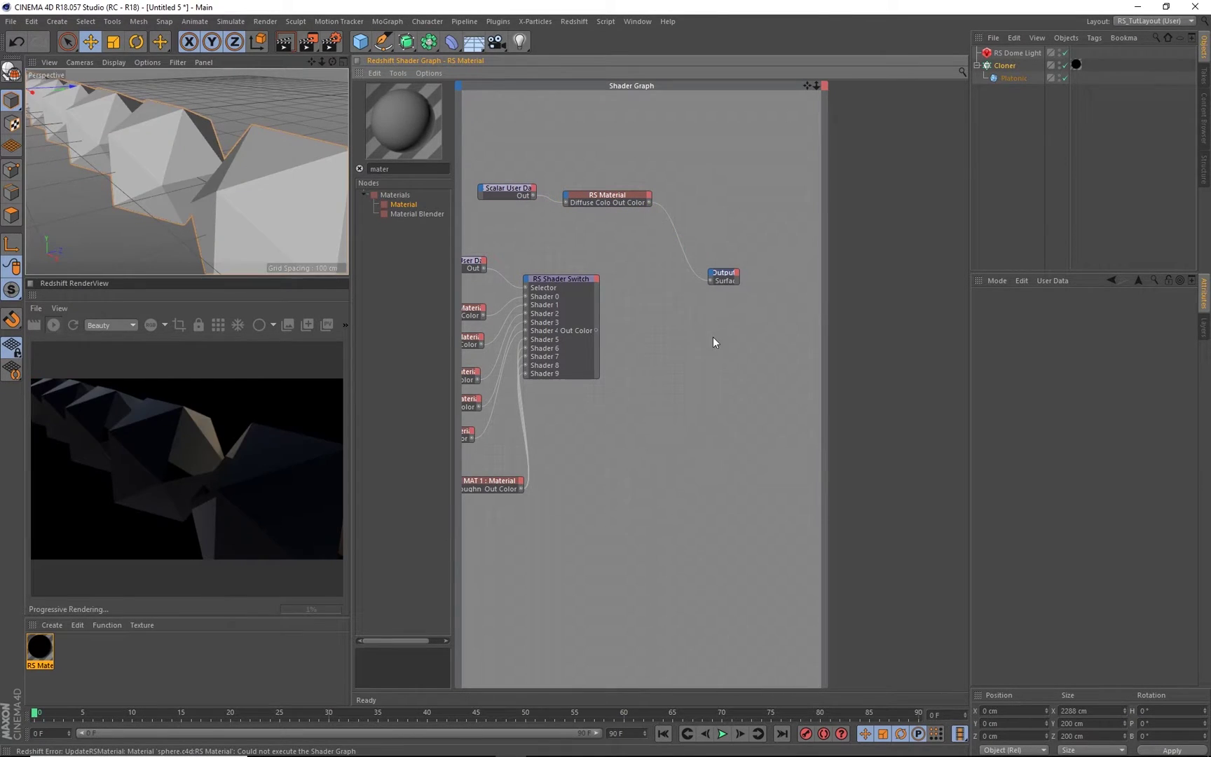
Frame the row of clones from the front and disable the existing RS Dome Light
{"action": "scroll", "coordinate": [167, 165], "scroll_direction": "down", "scroll_amount": 5}
{"action": "left_click_drag", "start_coordinate": [167, 165], "coordinate": [248, 170], "text": "alt"}
{"action": "scroll", "coordinate": [248, 169], "scroll_direction": "down", "scroll_amount": 3}
{"action": "left_click", "coordinate": [1063, 53]}
Set the new RS Material's Reflection weight to 0 and frame all the clones
{"action": "left_click", "coordinate": [607, 196]}
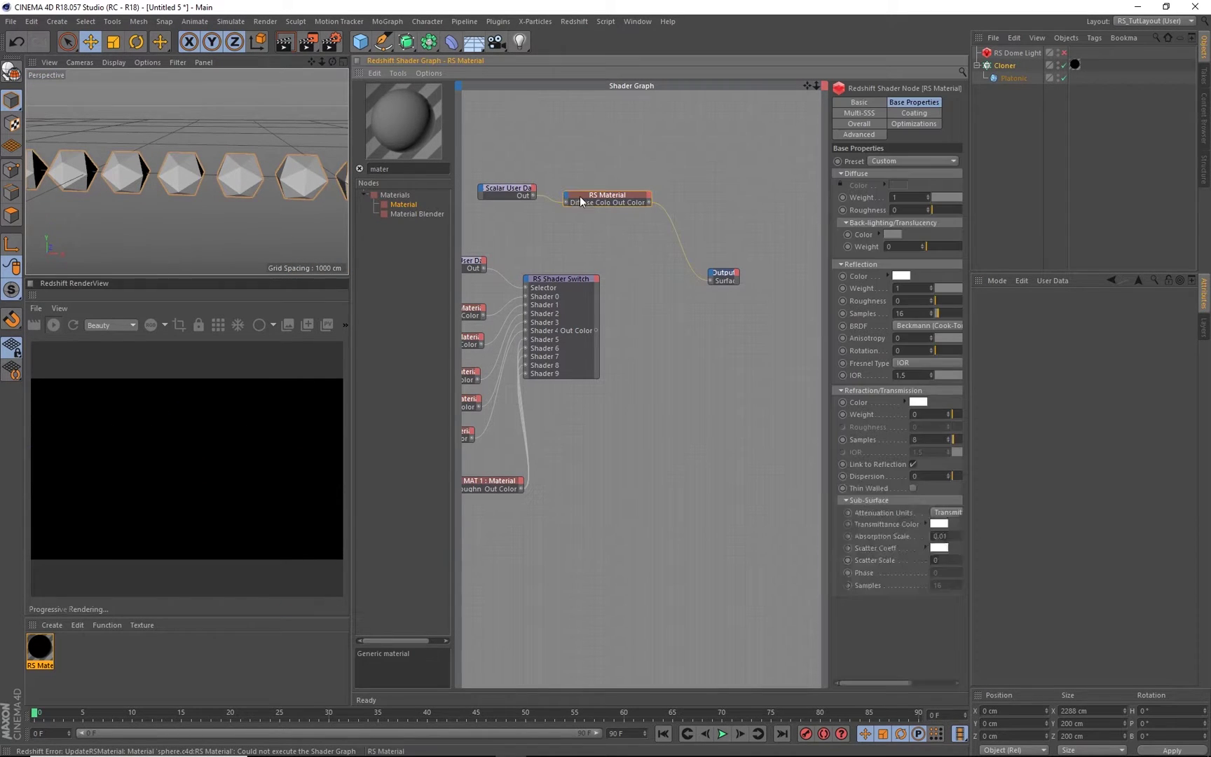
{"action": "scroll", "coordinate": [199, 183], "scroll_direction": "down", "scroll_amount": 5}
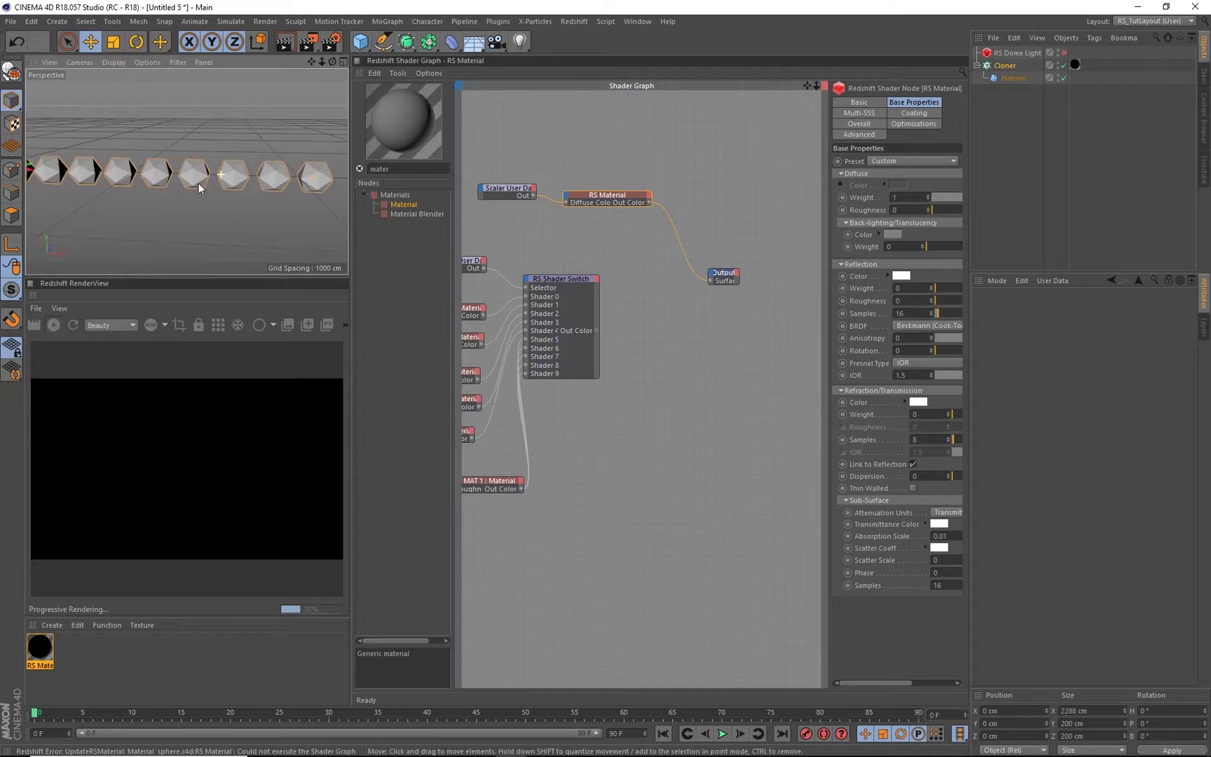
{"action": "scroll", "coordinate": [232, 192], "scroll_direction": "up", "scroll_amount": 2}
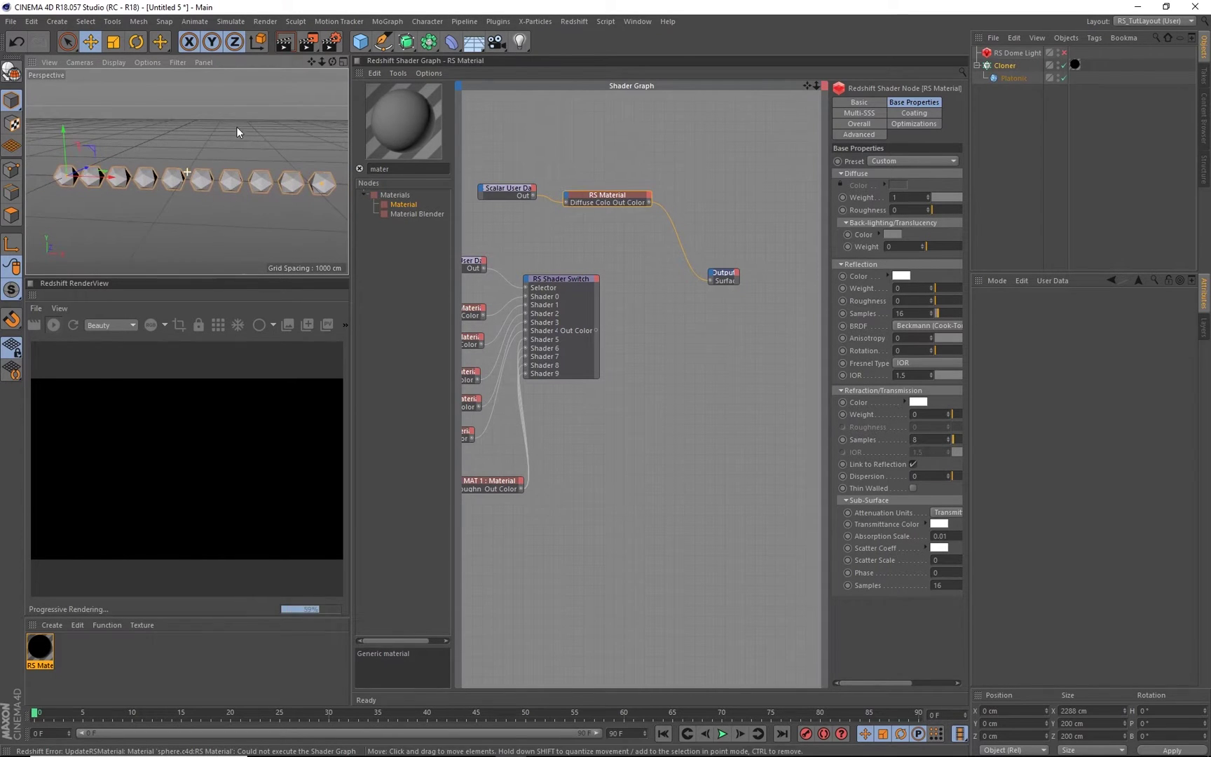
Add a second Redshift dome light and turn off its Enable Background option
{"action": "left_click", "coordinate": [574, 21]}
{"action": "left_click", "coordinate": [720, 71]}
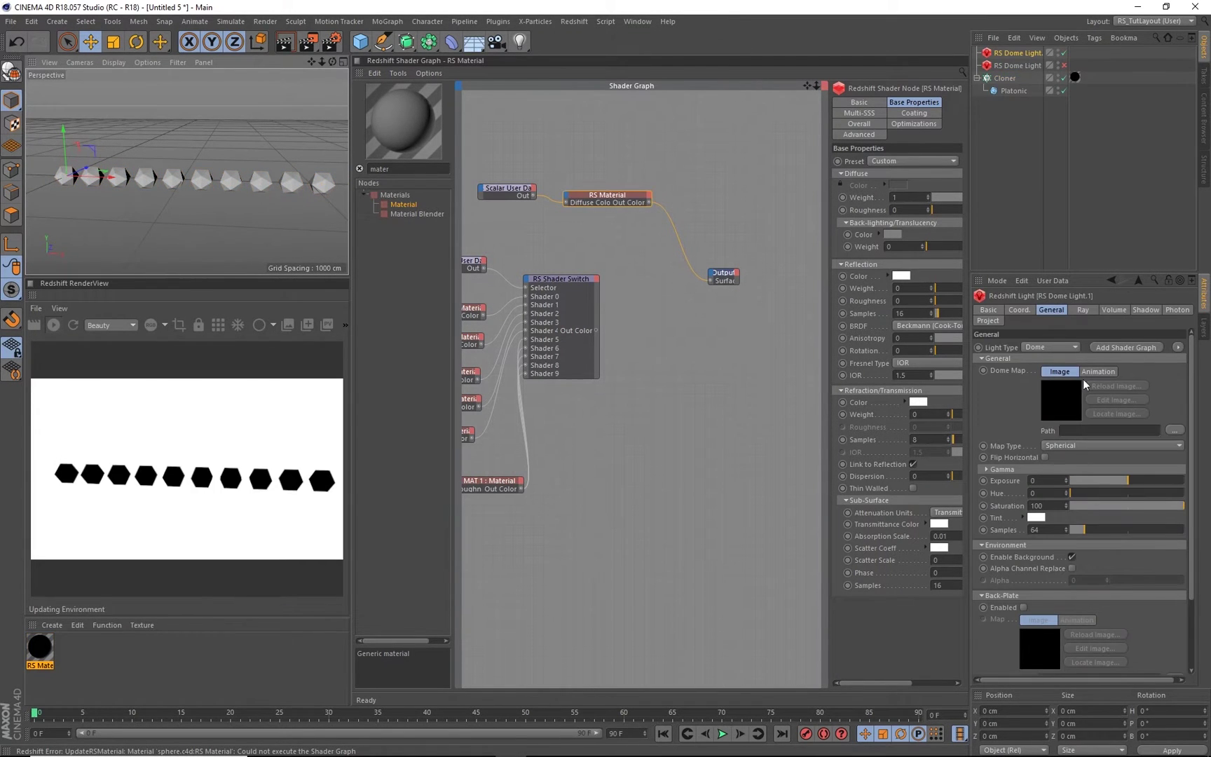
{"action": "left_click", "coordinate": [1071, 556]}
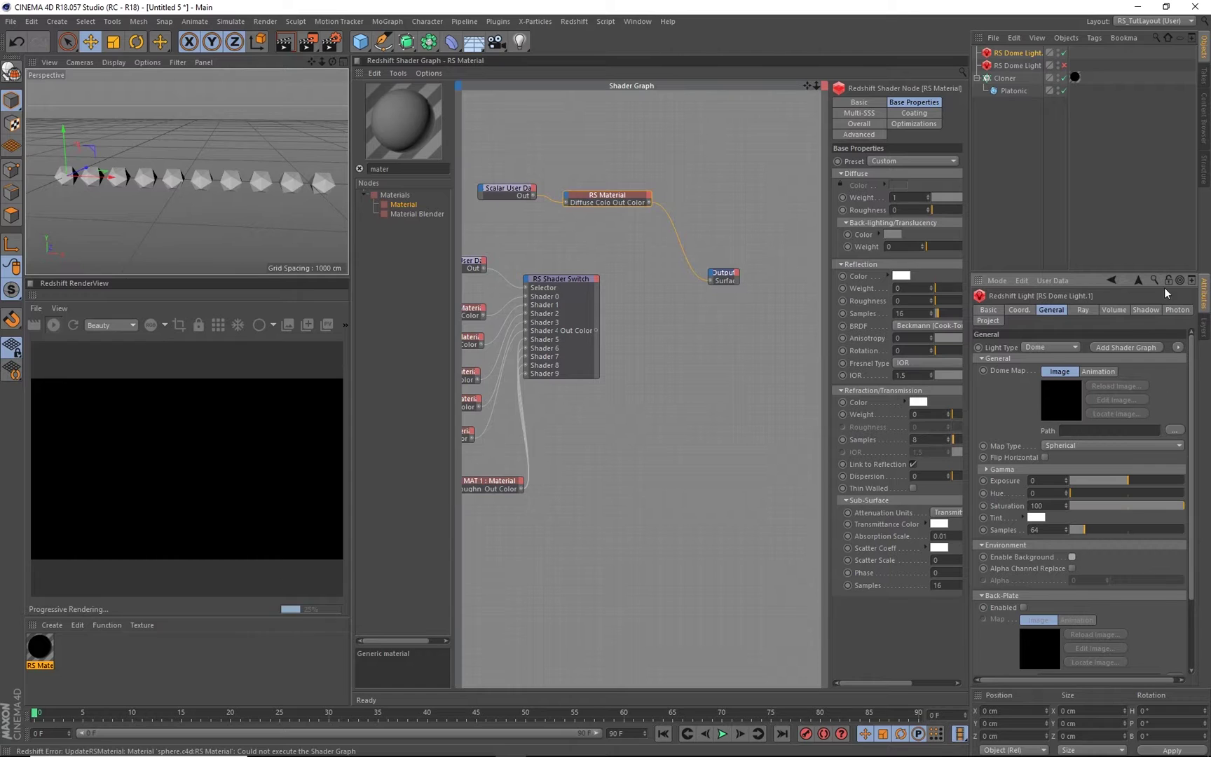
Set the Scalar User Data attribute to the Objects option Geometry ID Normalized
{"action": "left_click", "coordinate": [511, 194]}
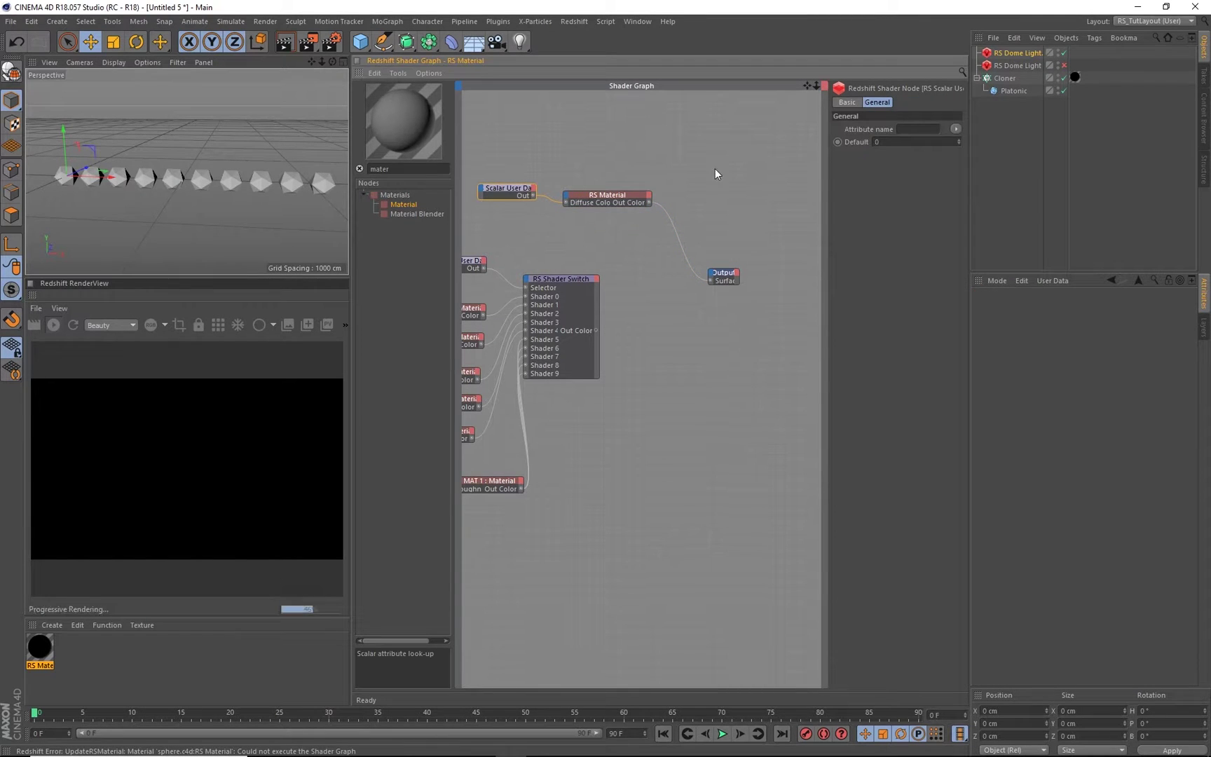
{"action": "left_click", "coordinate": [956, 129]}
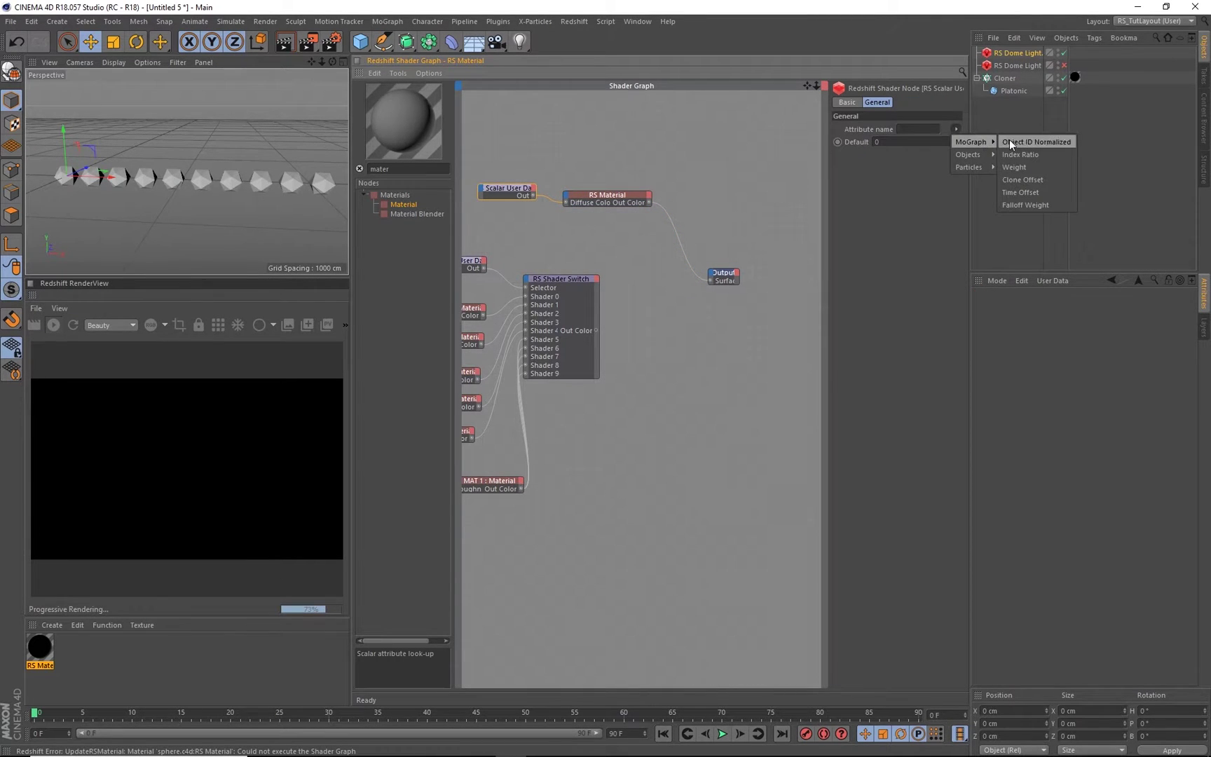
{"action": "mouse_move", "coordinate": [983, 154]}
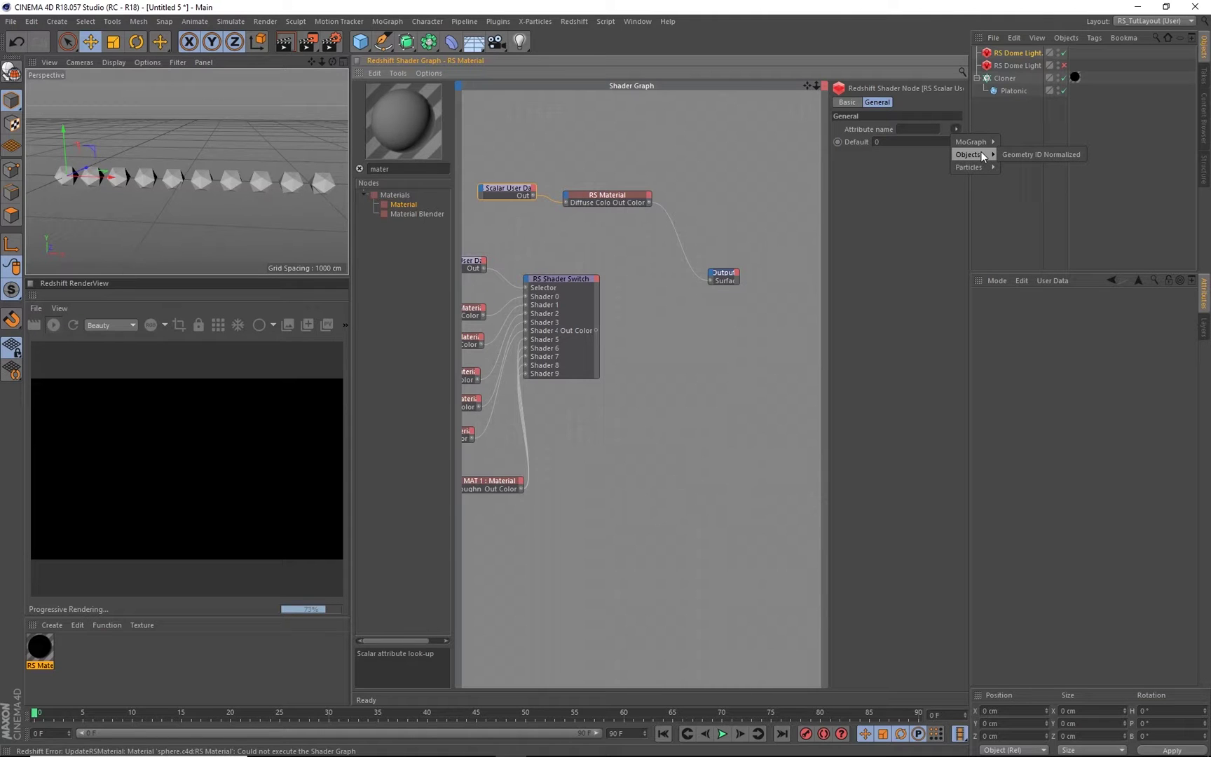
{"action": "left_click", "coordinate": [1004, 154]}
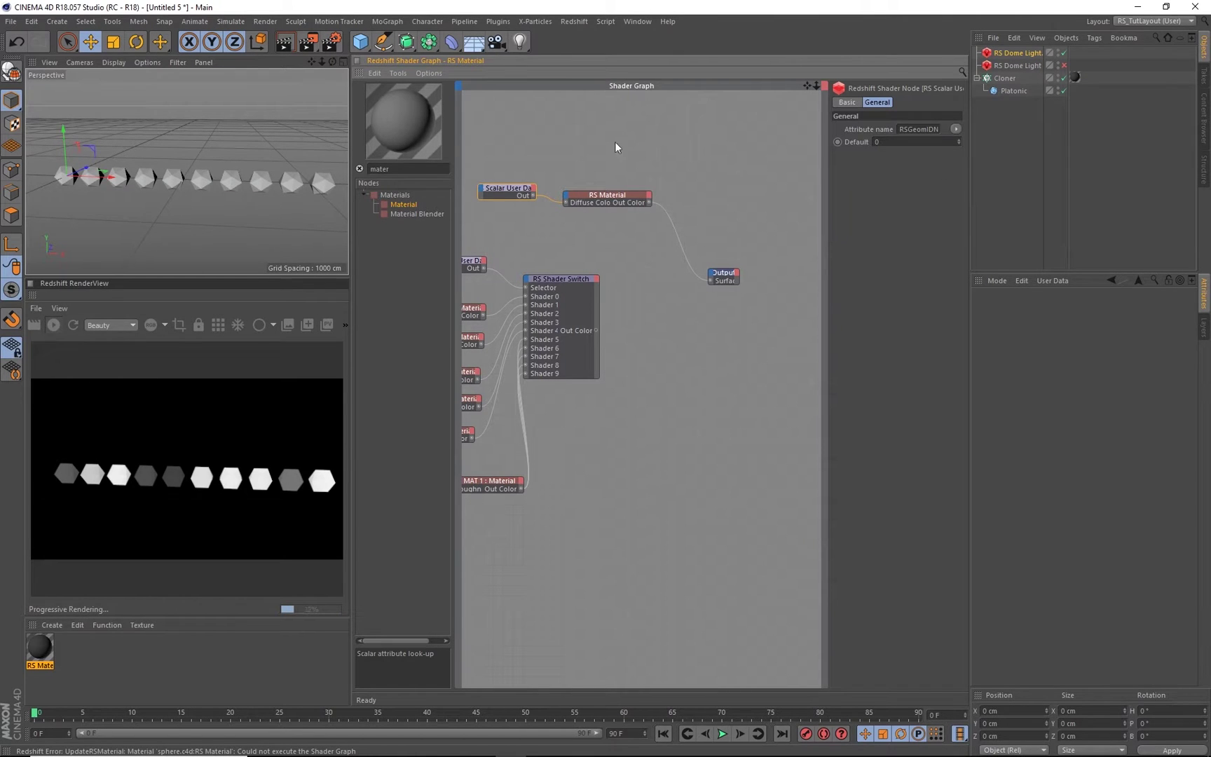
{"action": "middle_click_drag", "start_coordinate": [245, 157], "coordinate": [255, 186], "text": "alt"}
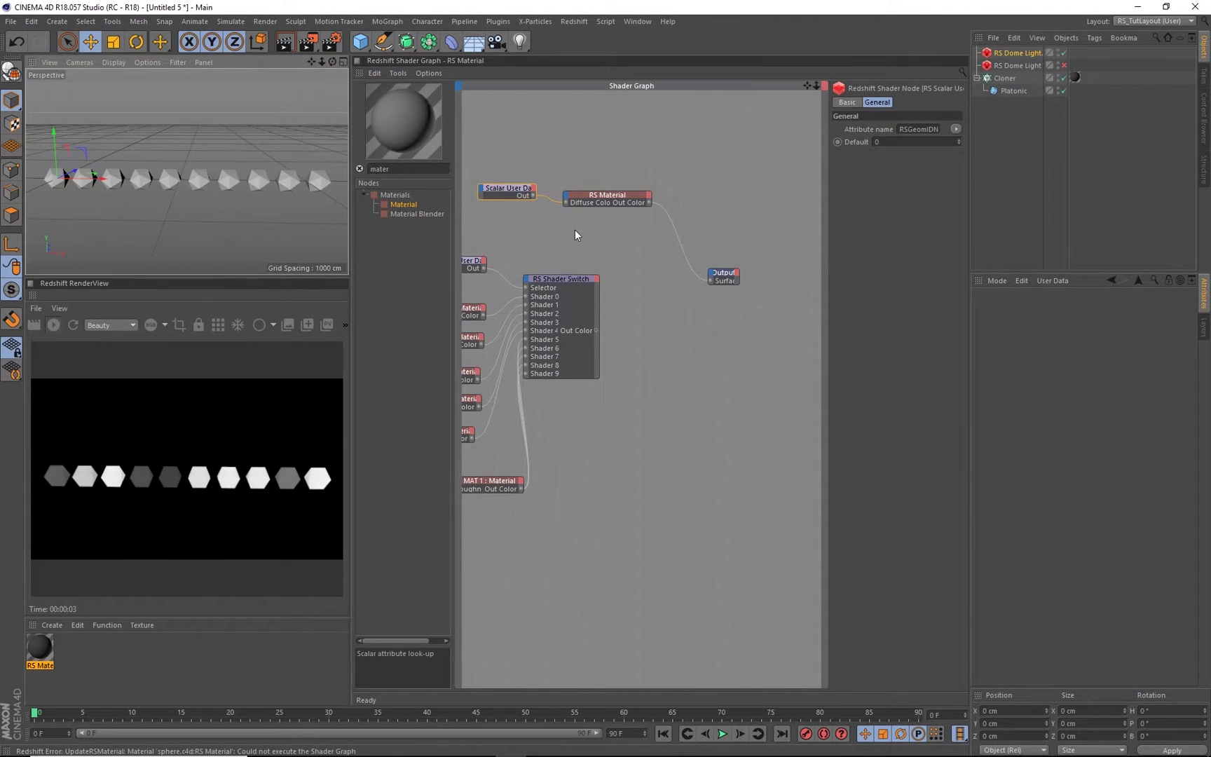
Move the Scalar User Data node away from the RS Material and add a Noise node below it
{"action": "middle_click_drag", "start_coordinate": [604, 167], "coordinate": [617, 178]}
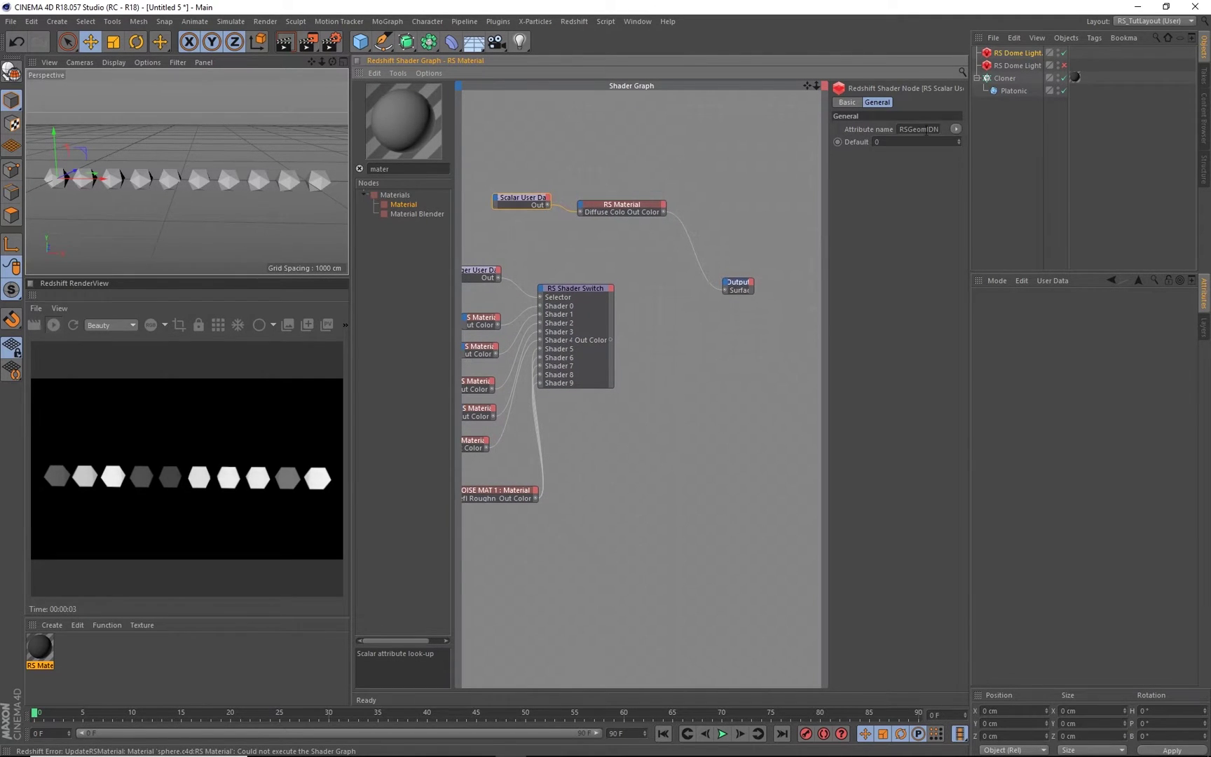
{"action": "left_click", "coordinate": [675, 215]}
{"action": "middle_click_drag", "start_coordinate": [596, 244], "coordinate": [649, 262]}
{"action": "left_click_drag", "start_coordinate": [576, 219], "coordinate": [519, 170]}
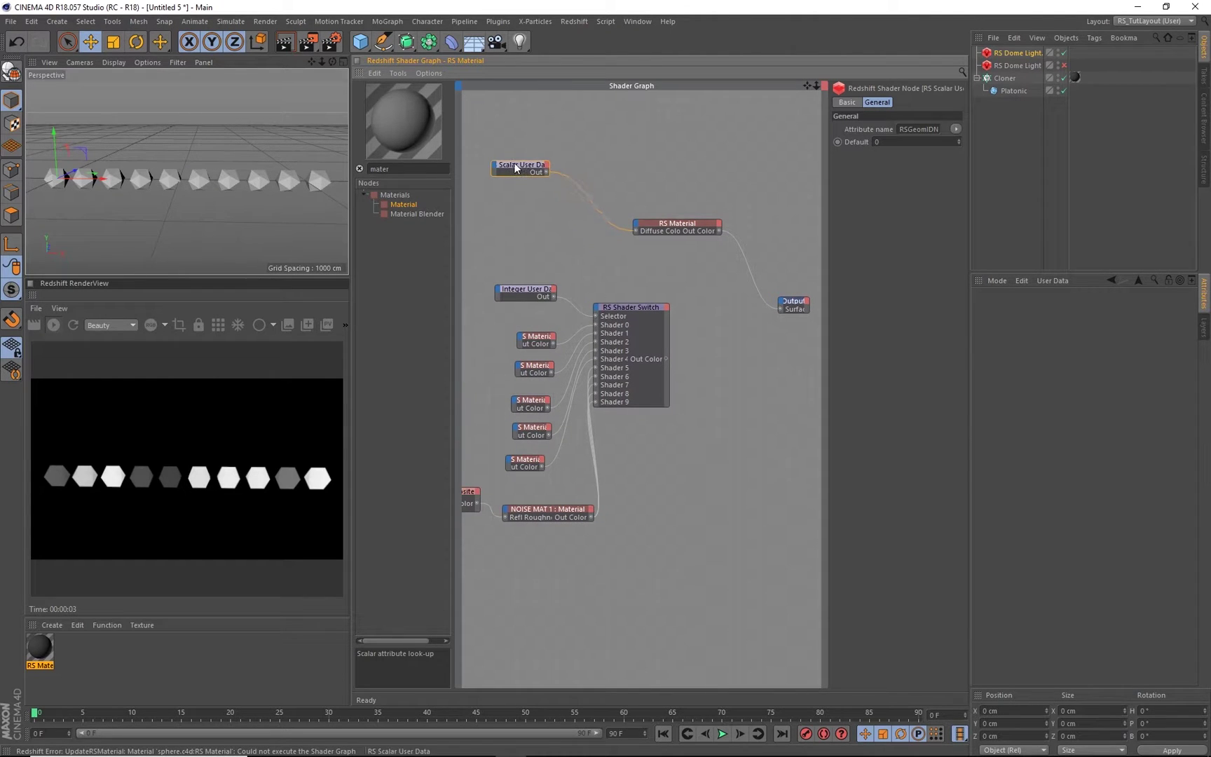
{"action": "double_click", "coordinate": [399, 169]}
{"action": "type", "text": "noise"}
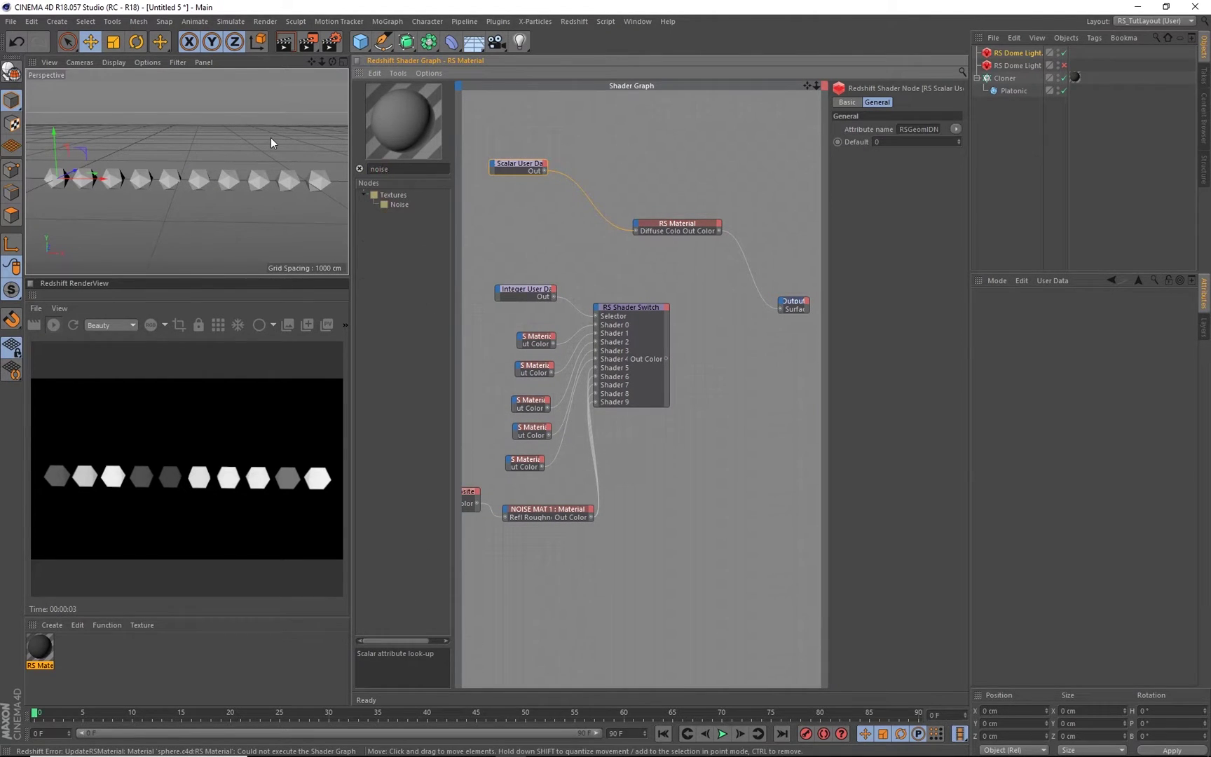
{"action": "left_click_drag", "start_coordinate": [405, 205], "coordinate": [501, 223]}
Add a Color Composite node with Scalar User Data feeding Base Color and RS Noise feeding Blend Color
{"action": "double_click", "coordinate": [404, 168]}
{"action": "type", "text": "compo"}
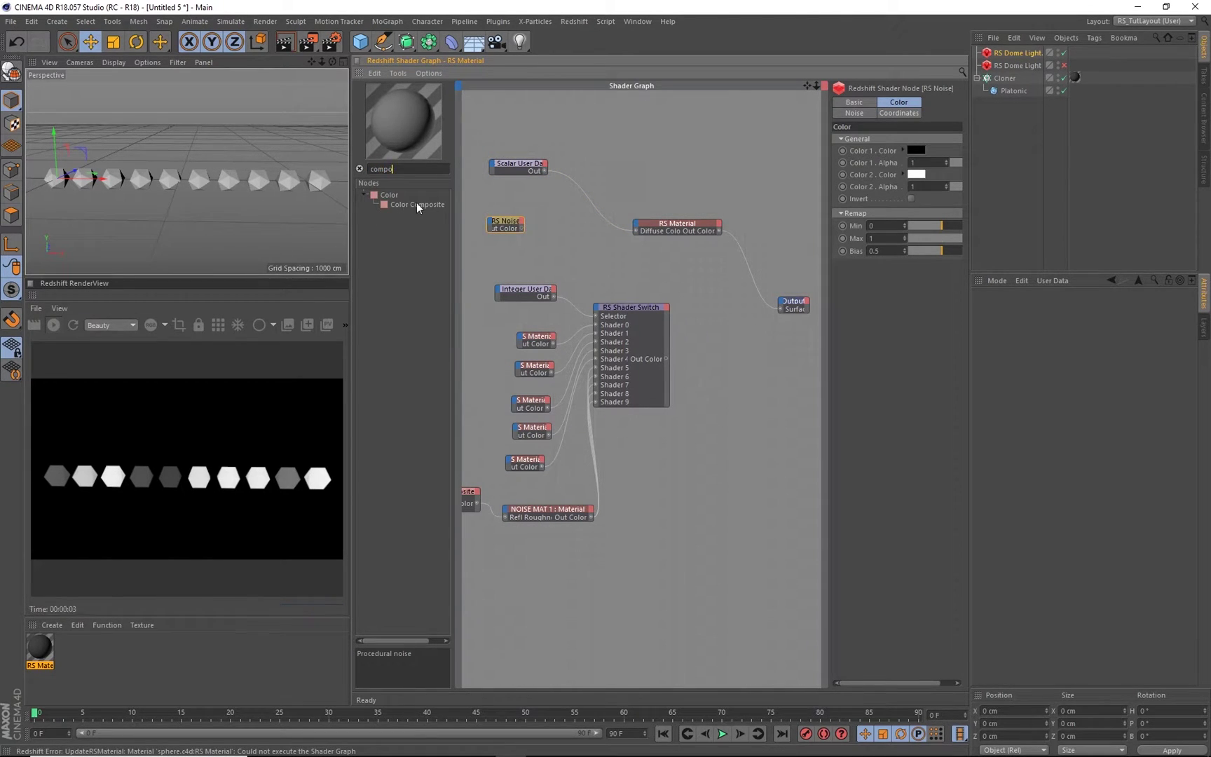
{"action": "left_click_drag", "start_coordinate": [416, 204], "coordinate": [581, 218]}
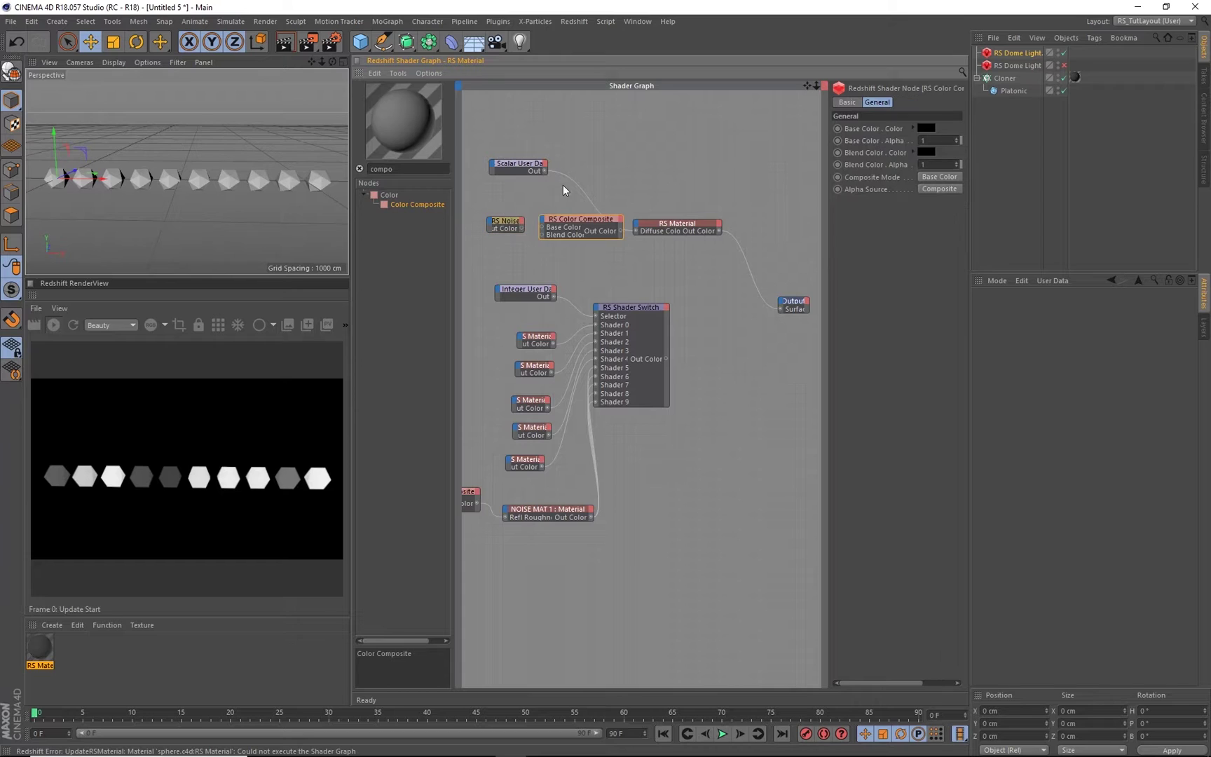
{"action": "left_click_drag", "start_coordinate": [545, 170], "coordinate": [532, 221]}
{"action": "middle_click_drag", "start_coordinate": [614, 181], "coordinate": [718, 193]}
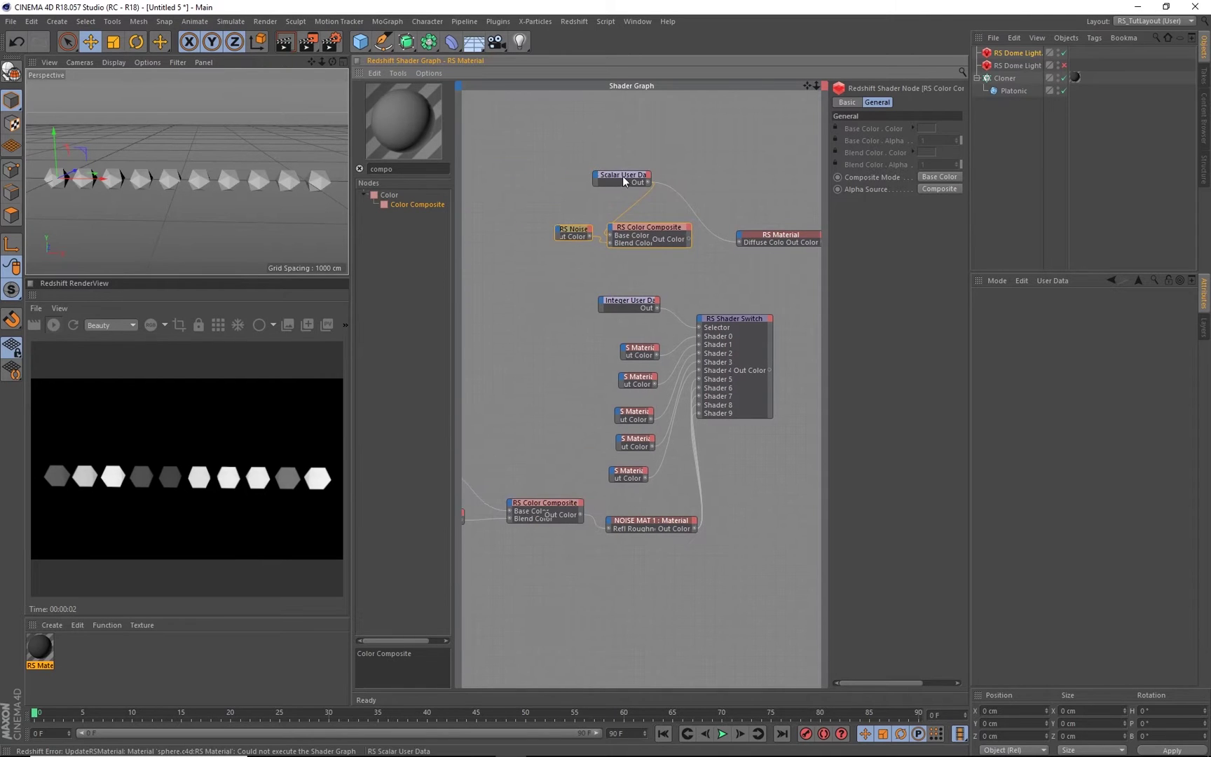
{"action": "left_click_drag", "start_coordinate": [623, 175], "coordinate": [552, 160]}
Set the new RS Color Composite node's Composite Mode to Multiply
{"action": "left_click", "coordinate": [644, 227]}
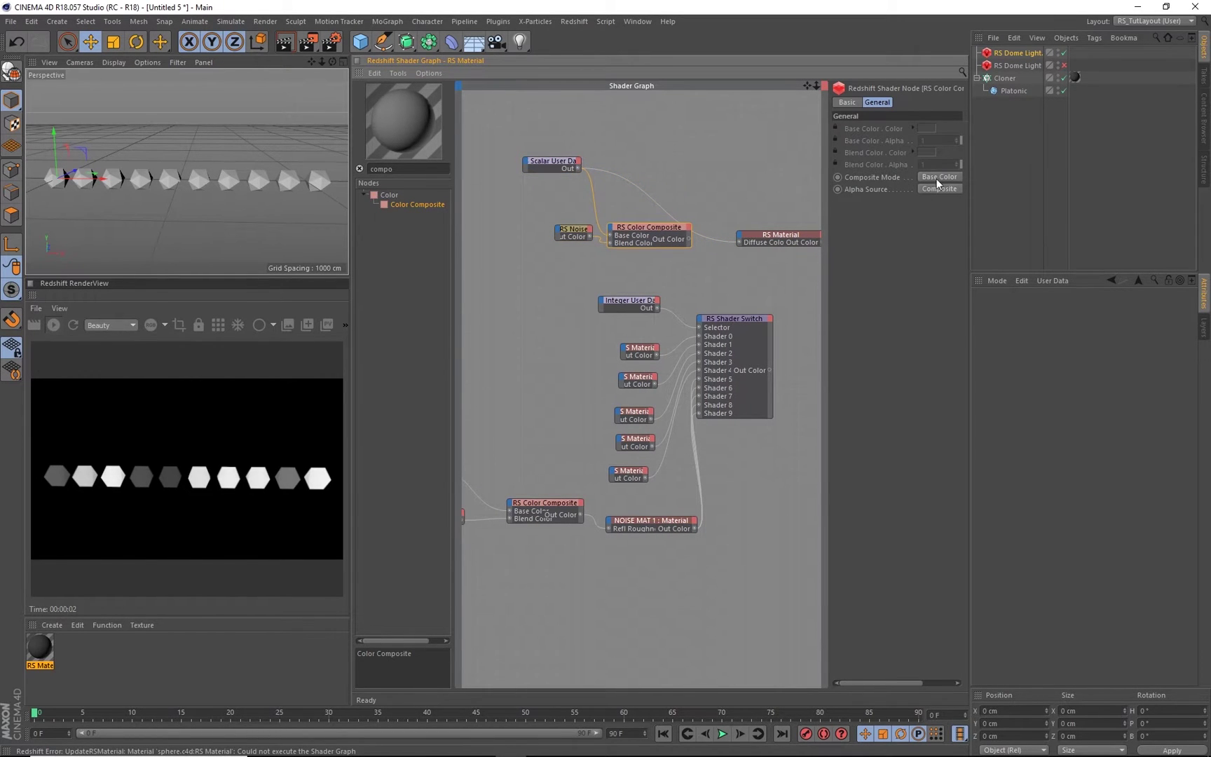
{"action": "left_click_drag", "start_coordinate": [829, 211], "coordinate": [809, 210]}
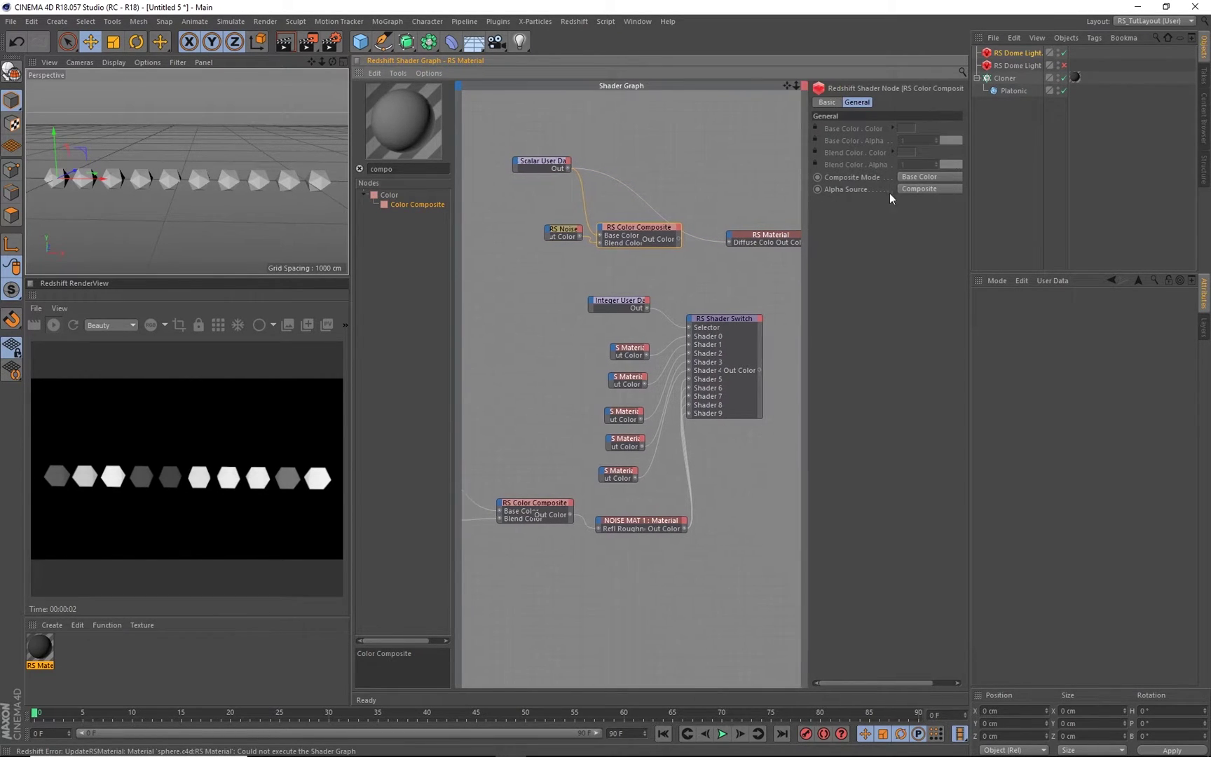
{"action": "left_click", "coordinate": [914, 189]}
{"action": "left_click", "coordinate": [918, 176]}
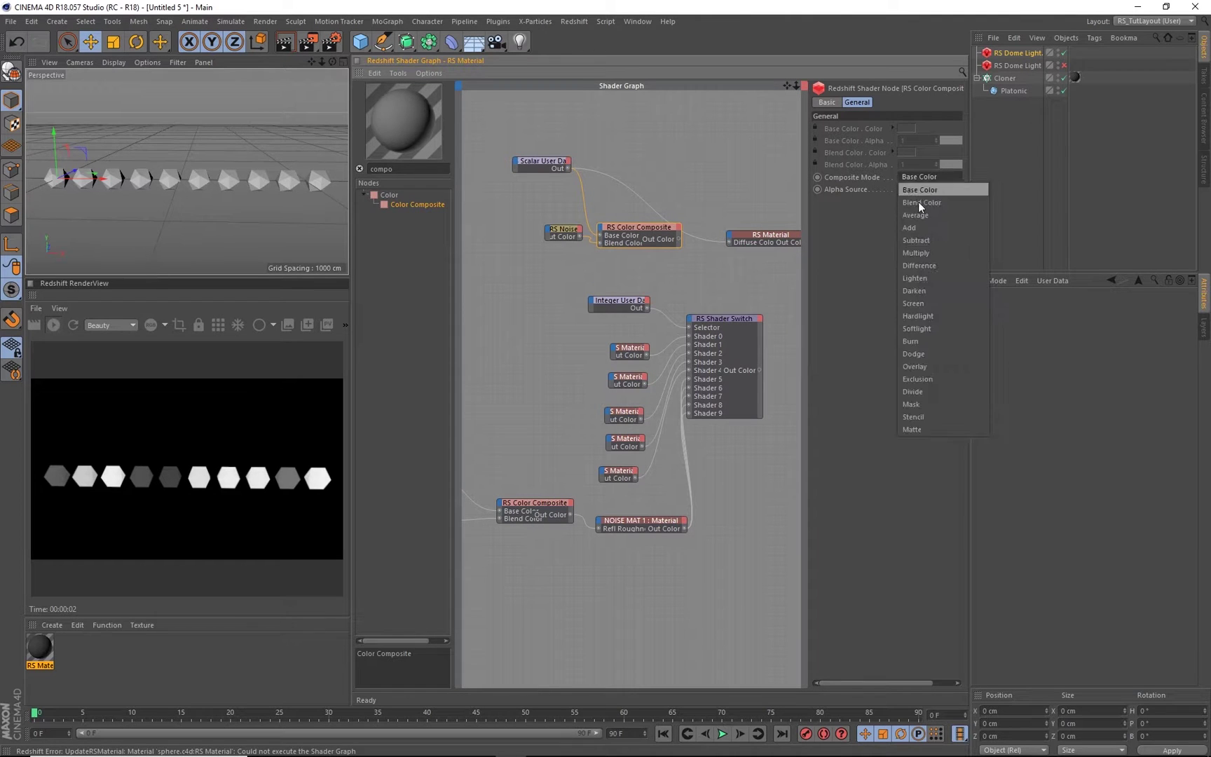
{"action": "left_click", "coordinate": [931, 251]}
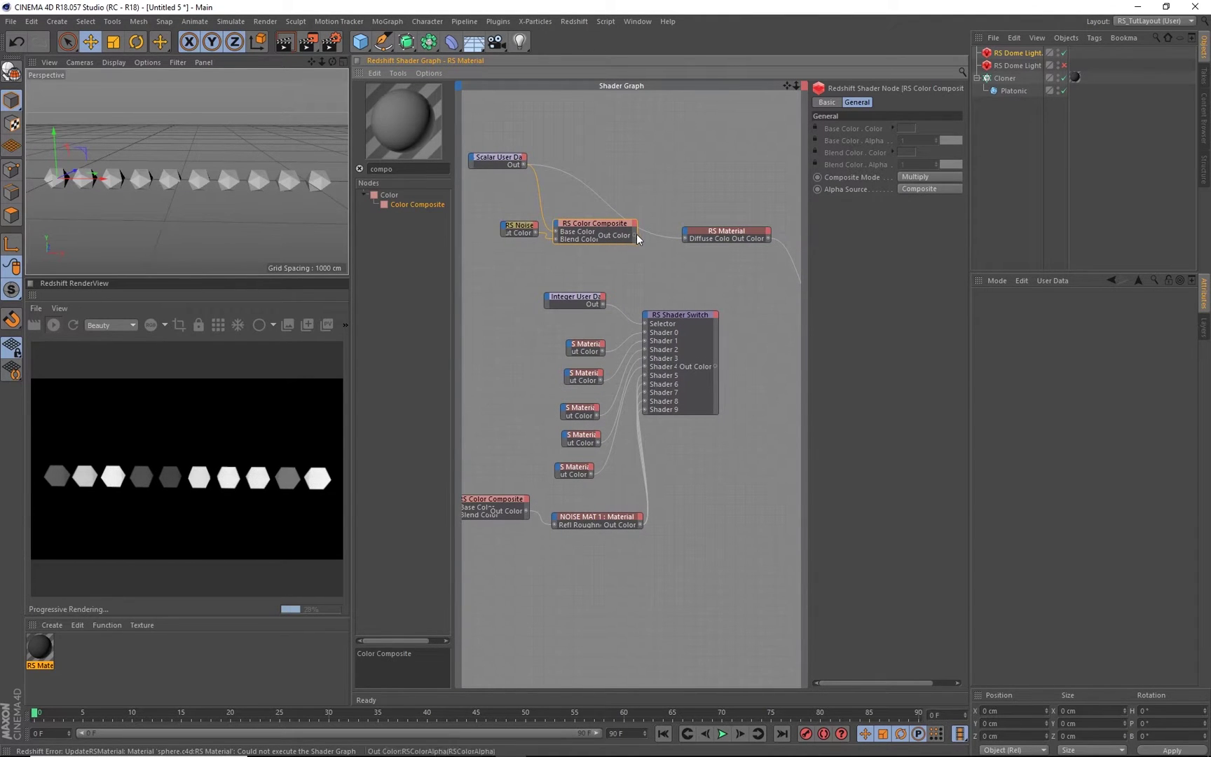
Connect the RS Color Composite output to the RS Material's Diffuse Color and neaten the composite's placement
{"action": "left_click_drag", "start_coordinate": [686, 239], "coordinate": [686, 239]}
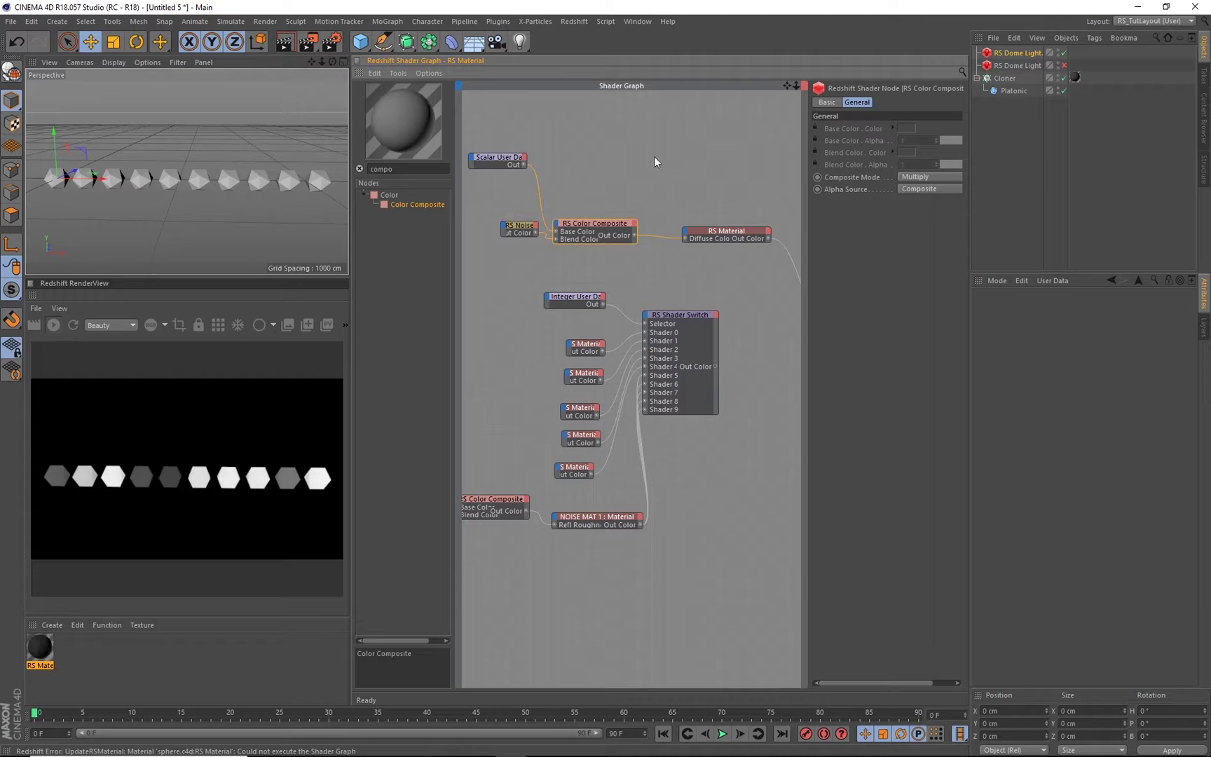
{"action": "left_click_drag", "start_coordinate": [592, 225], "coordinate": [613, 203]}
{"action": "left_click", "coordinate": [686, 169]}
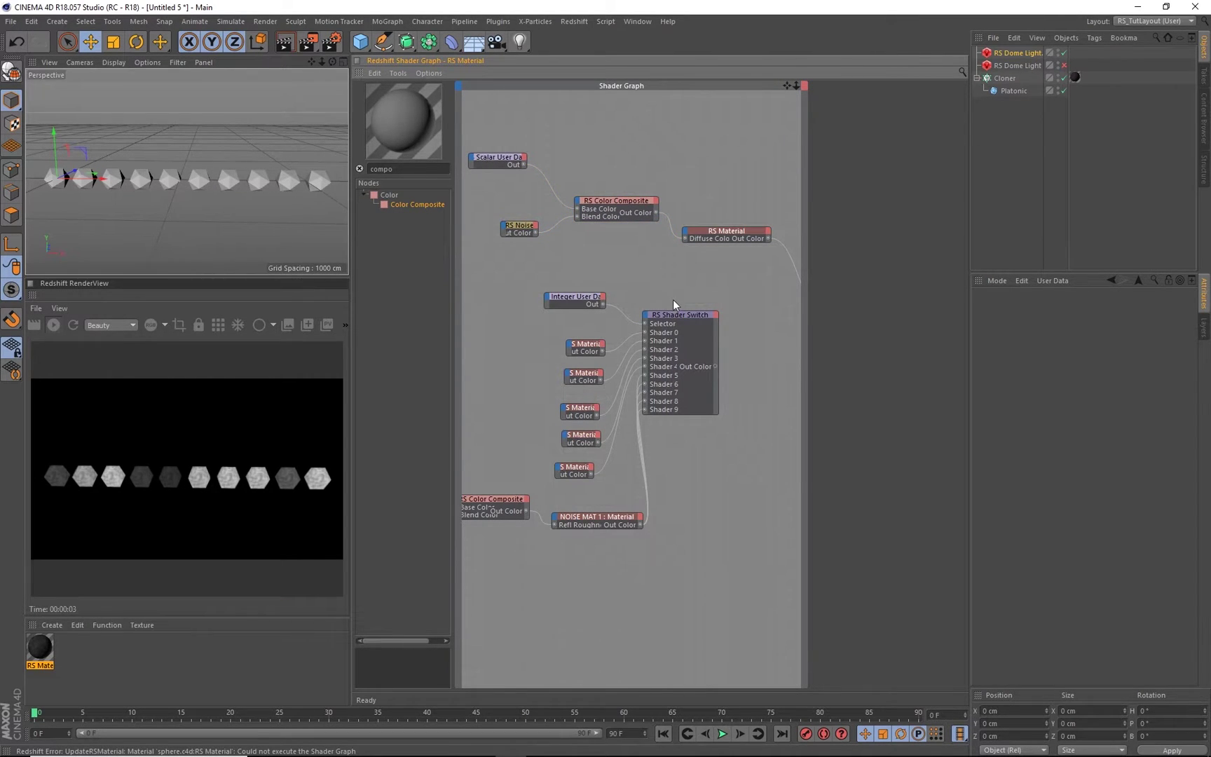
Add an Integer User Data node ahead of the new RS Noise node
{"action": "left_click", "coordinate": [515, 227]}
{"action": "middle_click_drag", "start_coordinate": [543, 207], "coordinate": [613, 204], "text": "alt"}
{"action": "key", "text": "BackSpace"}
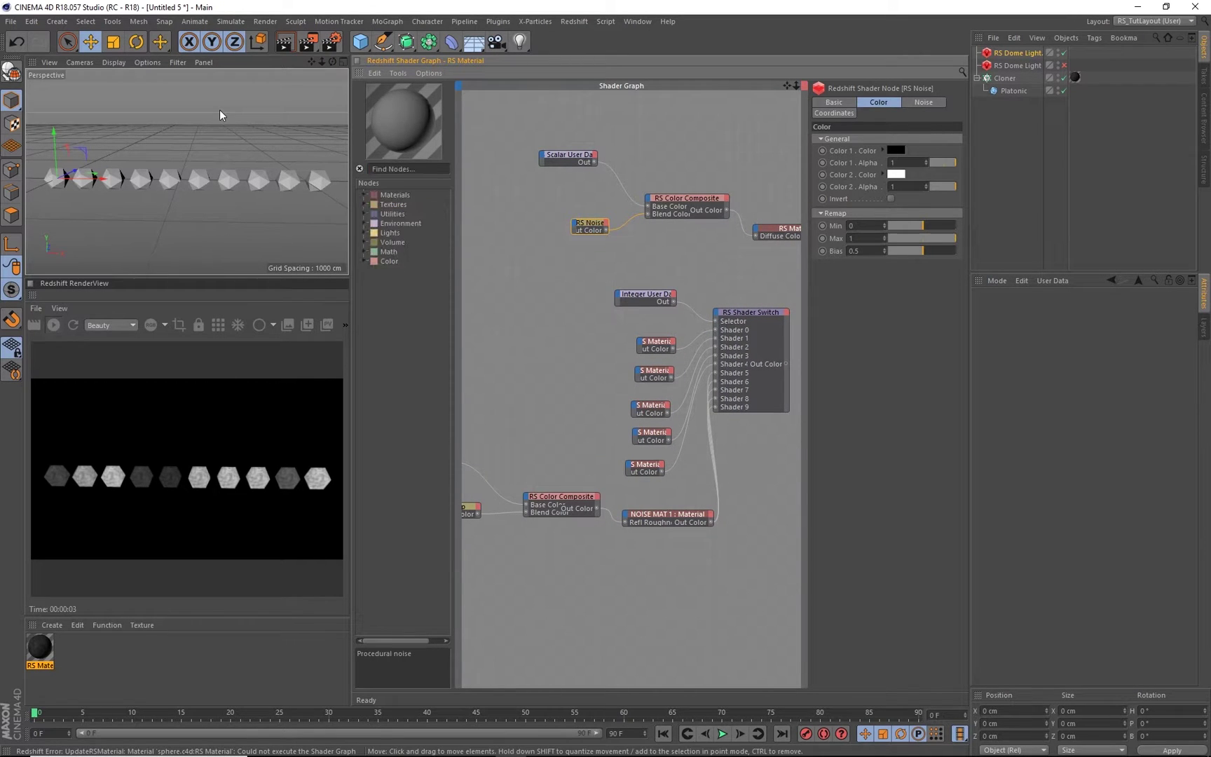
{"action": "type", "text": "int"}
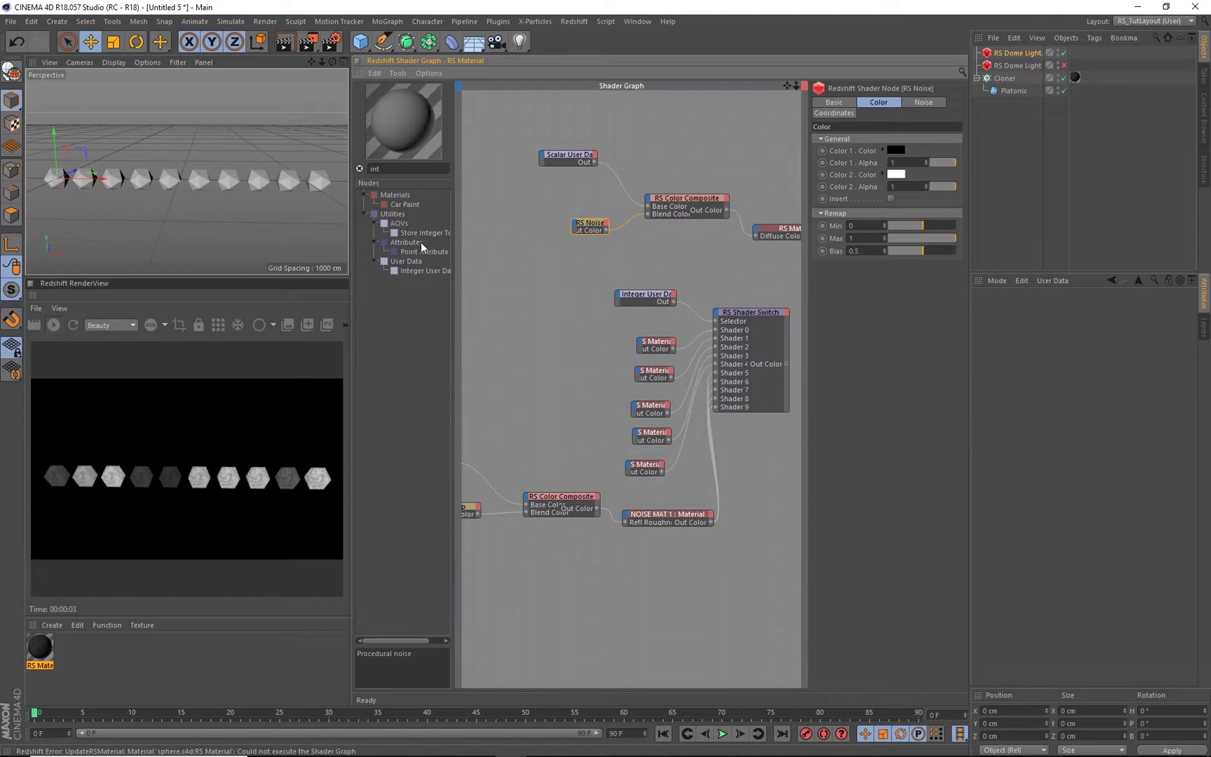
{"action": "left_click_drag", "start_coordinate": [416, 271], "coordinate": [527, 235]}
{"action": "middle_click_drag", "start_coordinate": [586, 222], "coordinate": [614, 230]}
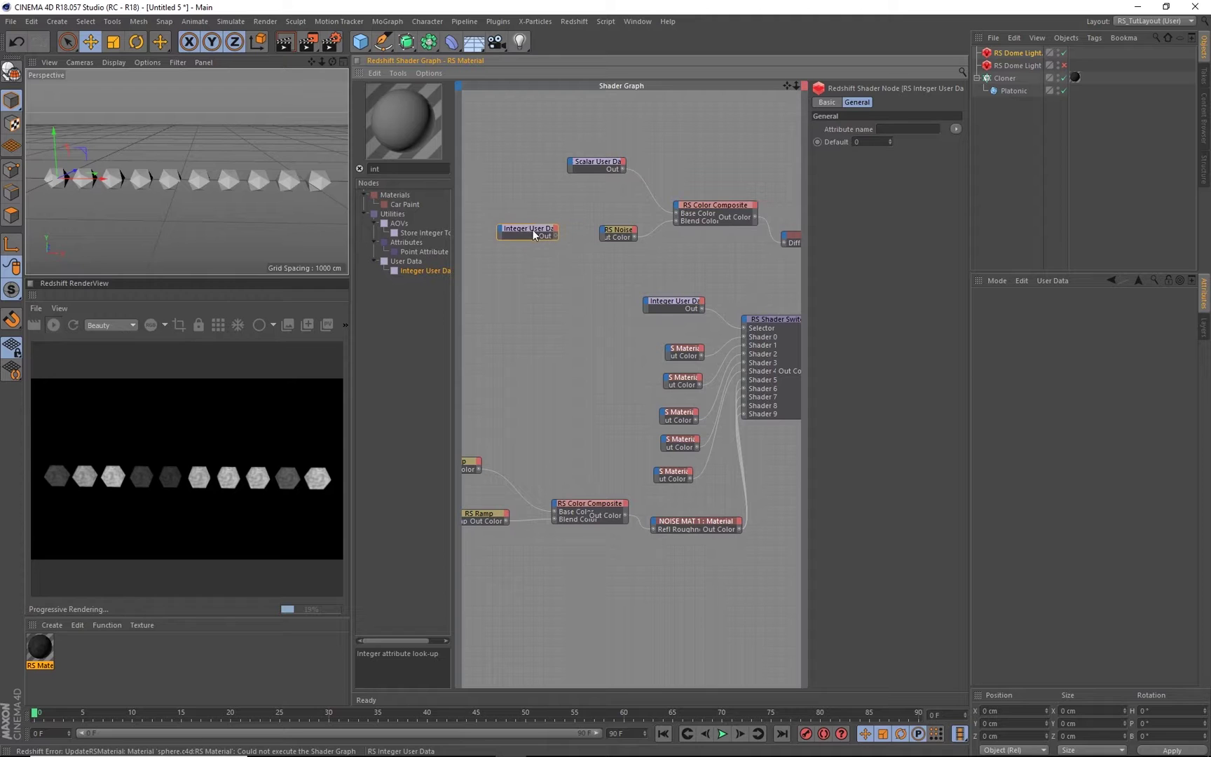
Set the new Integer User Data node's attribute to the MoGraph option RSMGID
{"action": "right_click_drag", "start_coordinate": [559, 208], "coordinate": [649, 196], "text": "alt"}
{"action": "middle_click_drag", "start_coordinate": [630, 254], "coordinate": [651, 283], "text": "alt"}
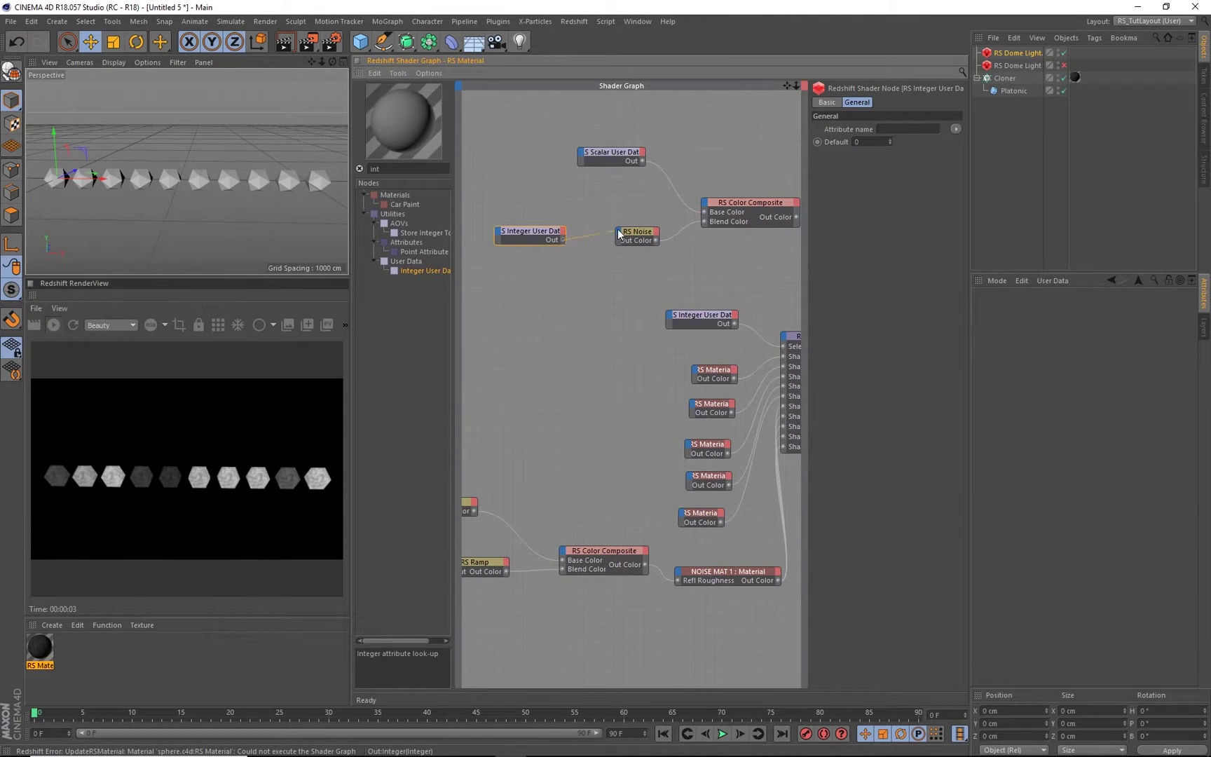
{"action": "left_click", "coordinate": [955, 131]}
{"action": "mouse_move", "coordinate": [975, 144]}
{"action": "left_click", "coordinate": [1036, 143]}
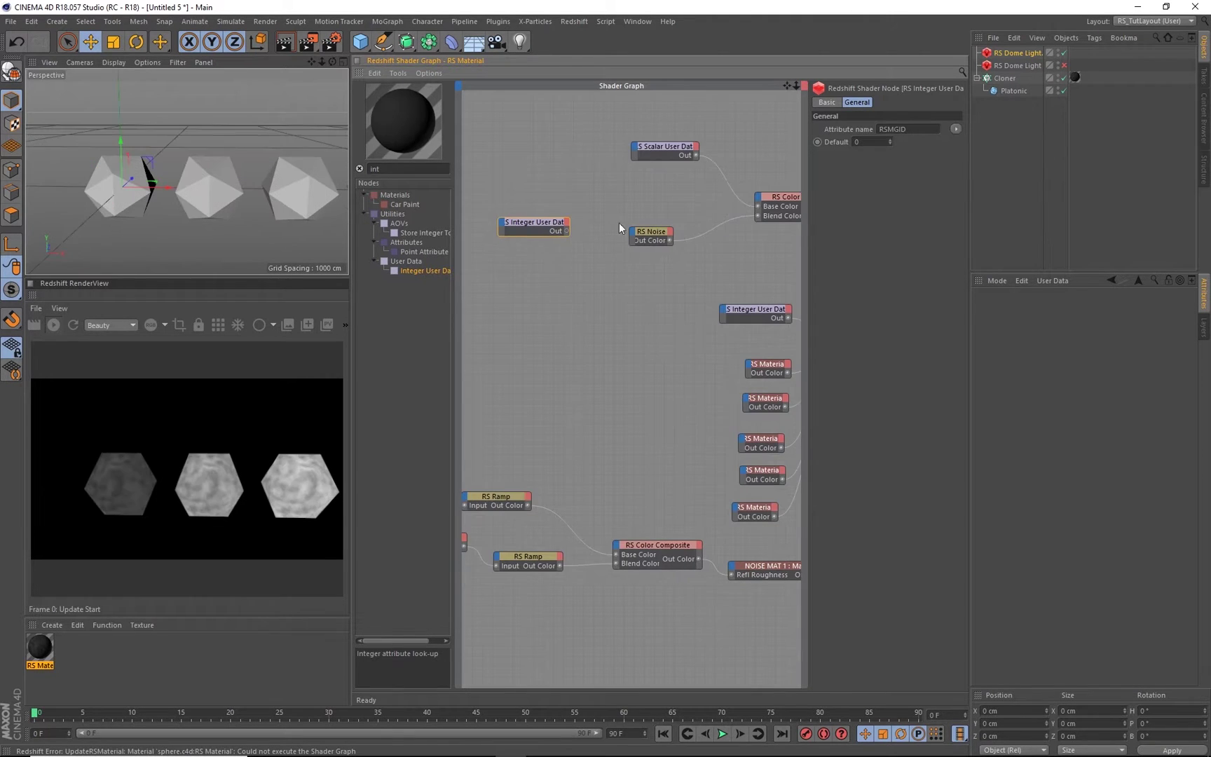
Clear the node search filter to list every node category again
{"action": "key", "text": "BackSpace"}
{"action": "key", "text": "BackSpace"}
{"action": "key", "text": "BackSpace"}
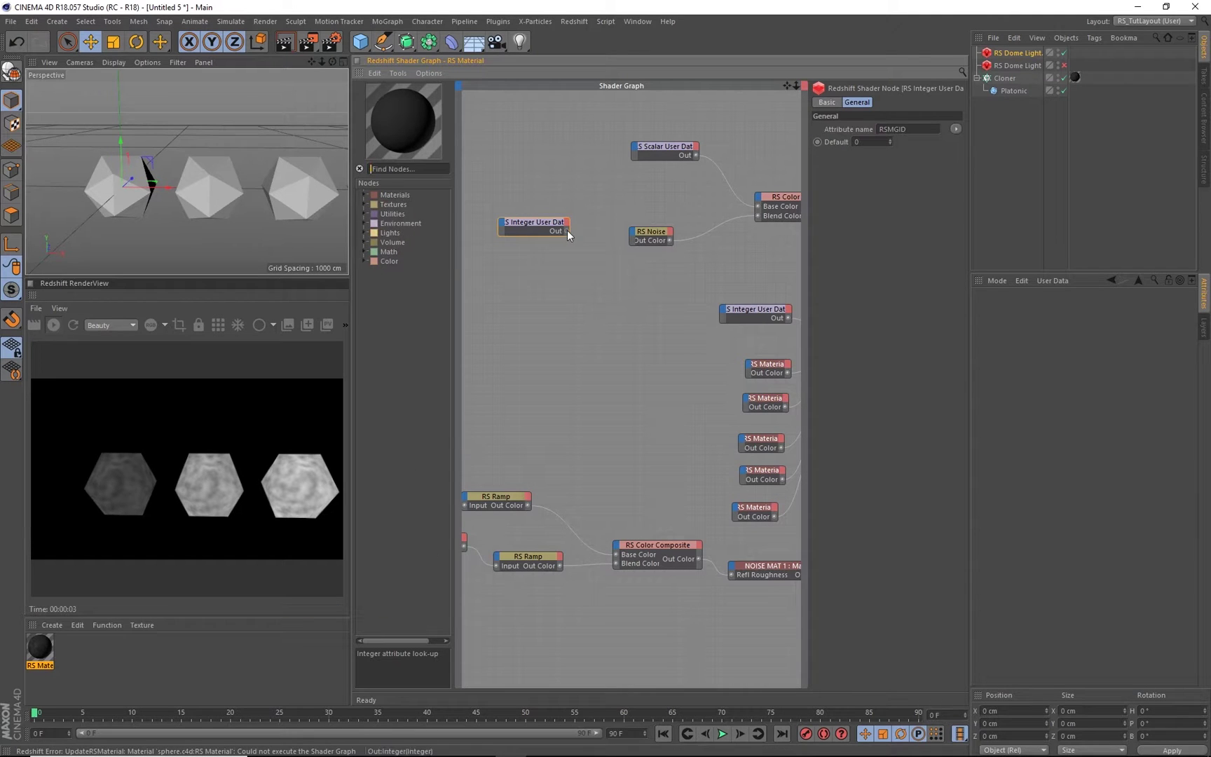
Connect the new Integer User Data node's output to the RS Noise node's Coord Scale Global input
{"action": "left_click_drag", "start_coordinate": [567, 230], "coordinate": [637, 236]}
{"action": "mouse_move", "coordinate": [721, 267]}
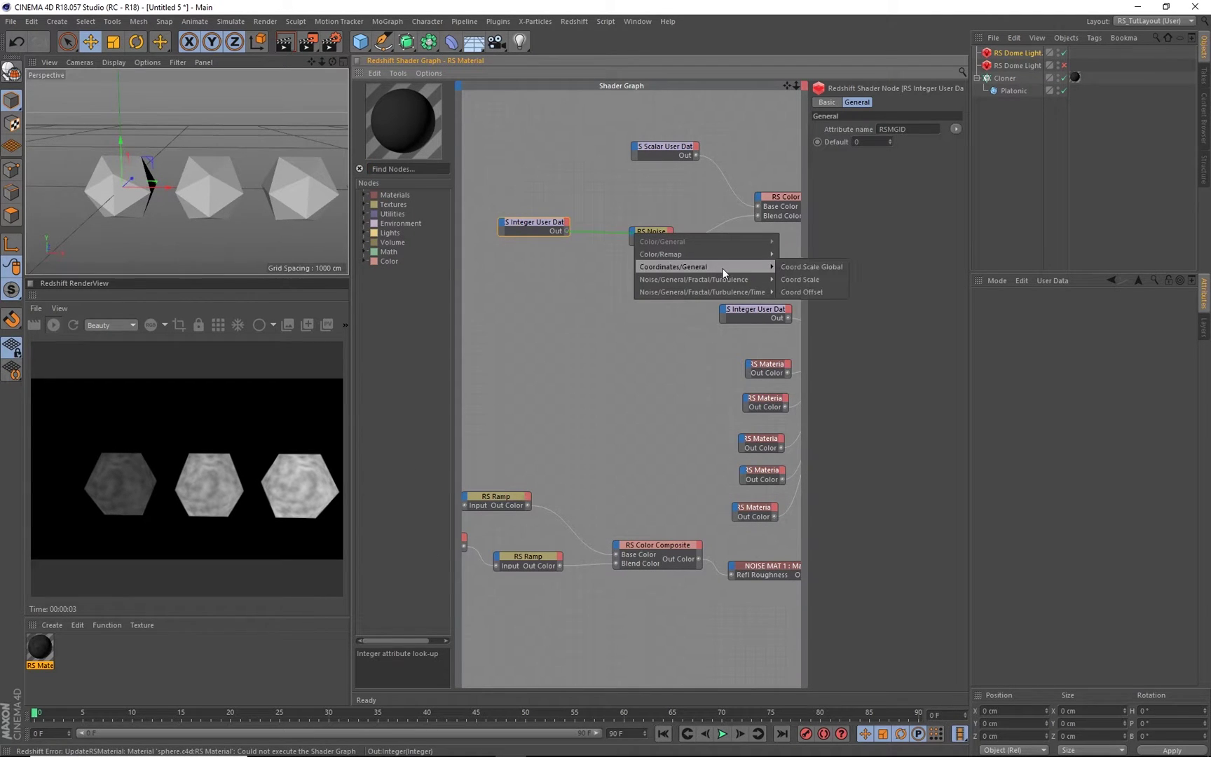
{"action": "left_click", "coordinate": [829, 265]}
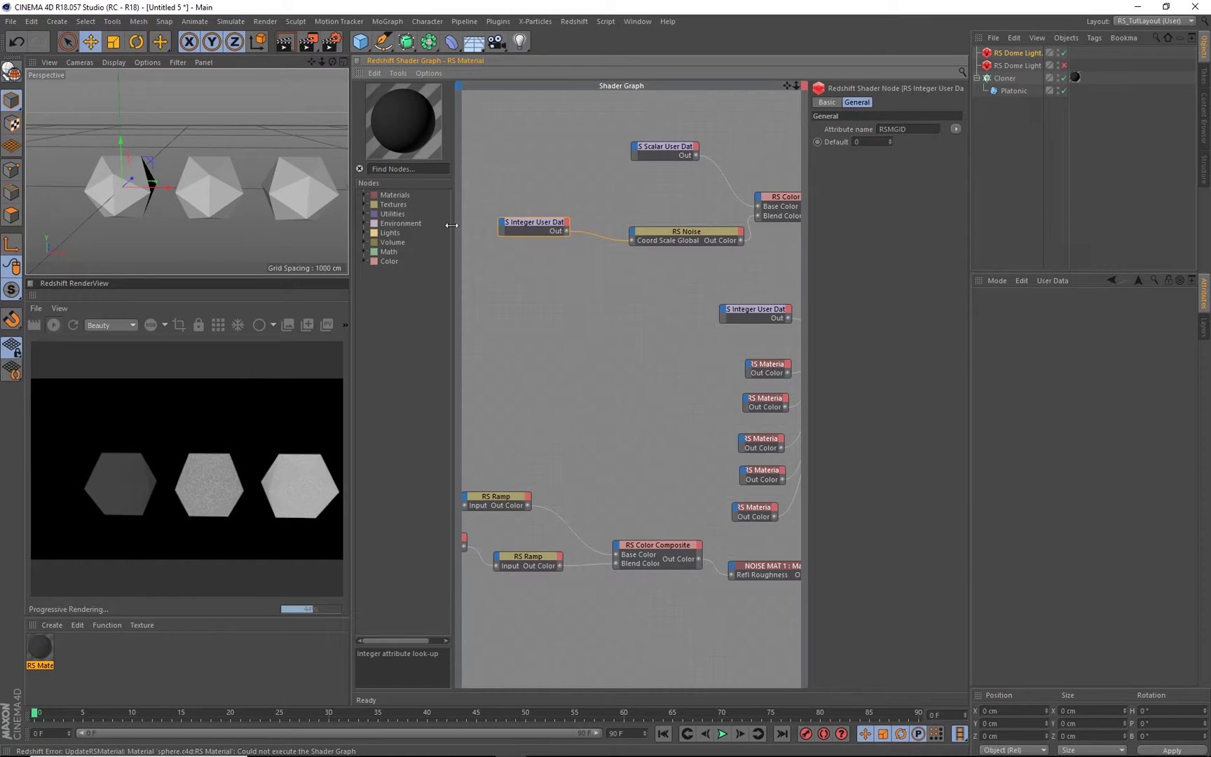
{"action": "middle_click_drag", "start_coordinate": [286, 186], "coordinate": [192, 181], "text": "alt"}
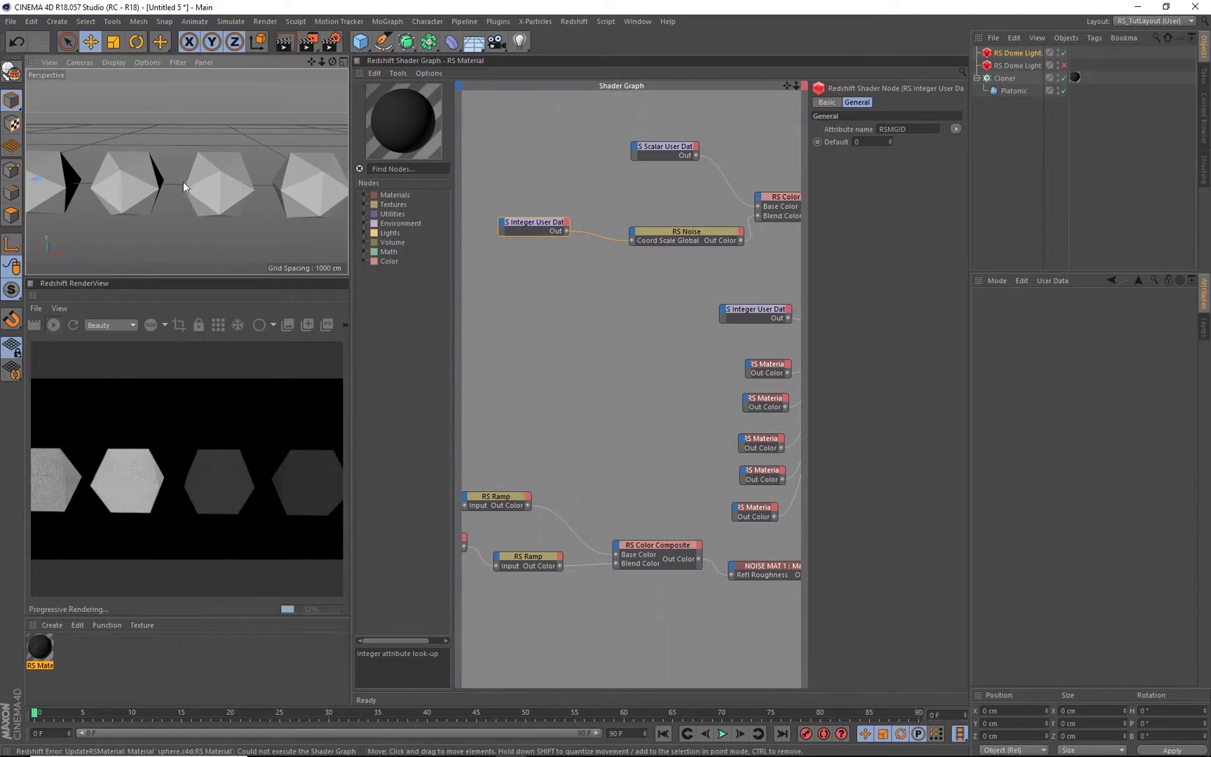
{"action": "left_click_drag", "start_coordinate": [213, 186], "coordinate": [249, 190], "text": "alt"}
{"action": "middle_click_drag", "start_coordinate": [529, 205], "coordinate": [545, 200], "text": "alt"}
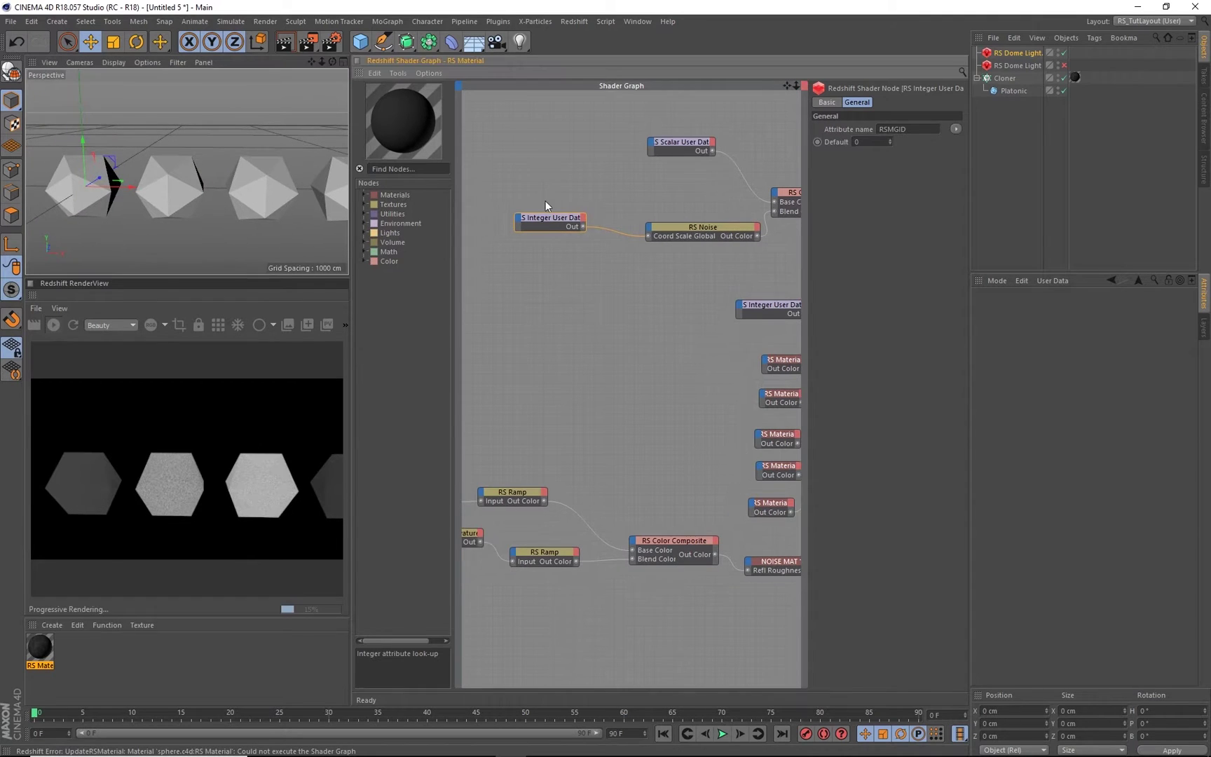
Insert an RS Div node with Input 2 set to 2 between the Integer User Data node and the noise's Coord Scale Global
{"action": "left_click_drag", "start_coordinate": [541, 219], "coordinate": [506, 204]}
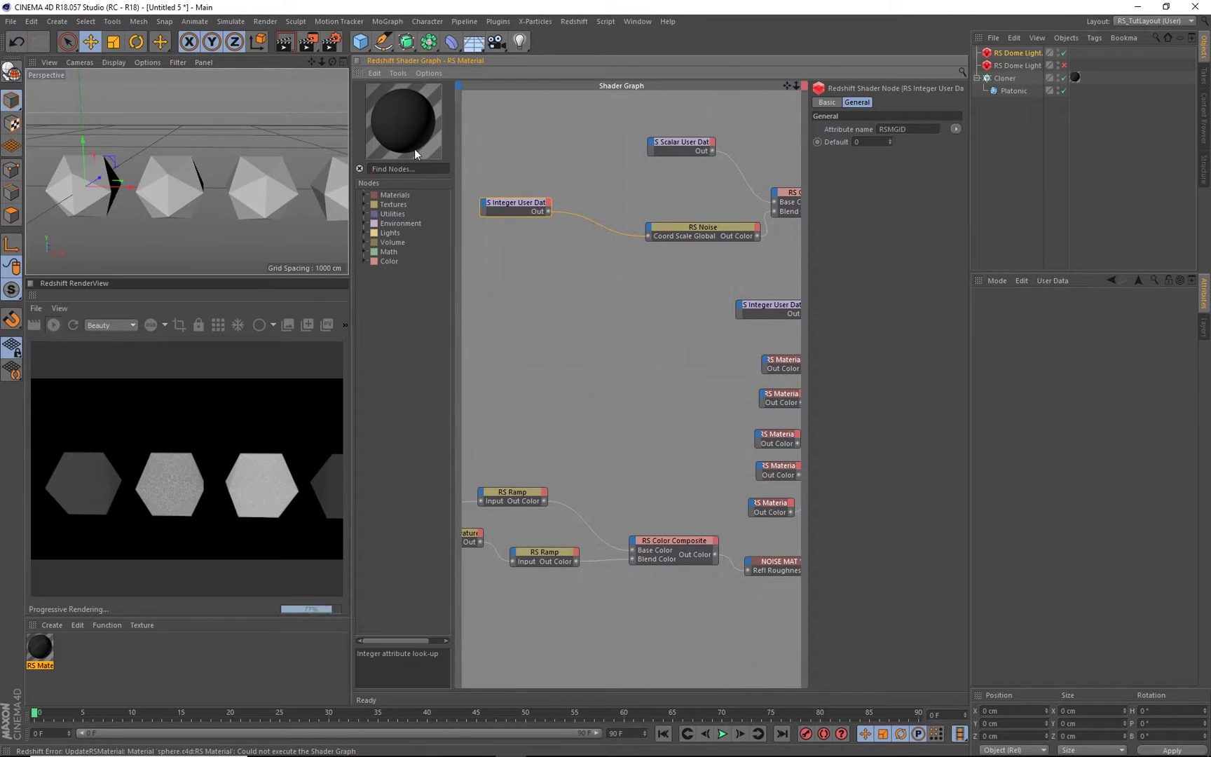
{"action": "type", "text": "div"}
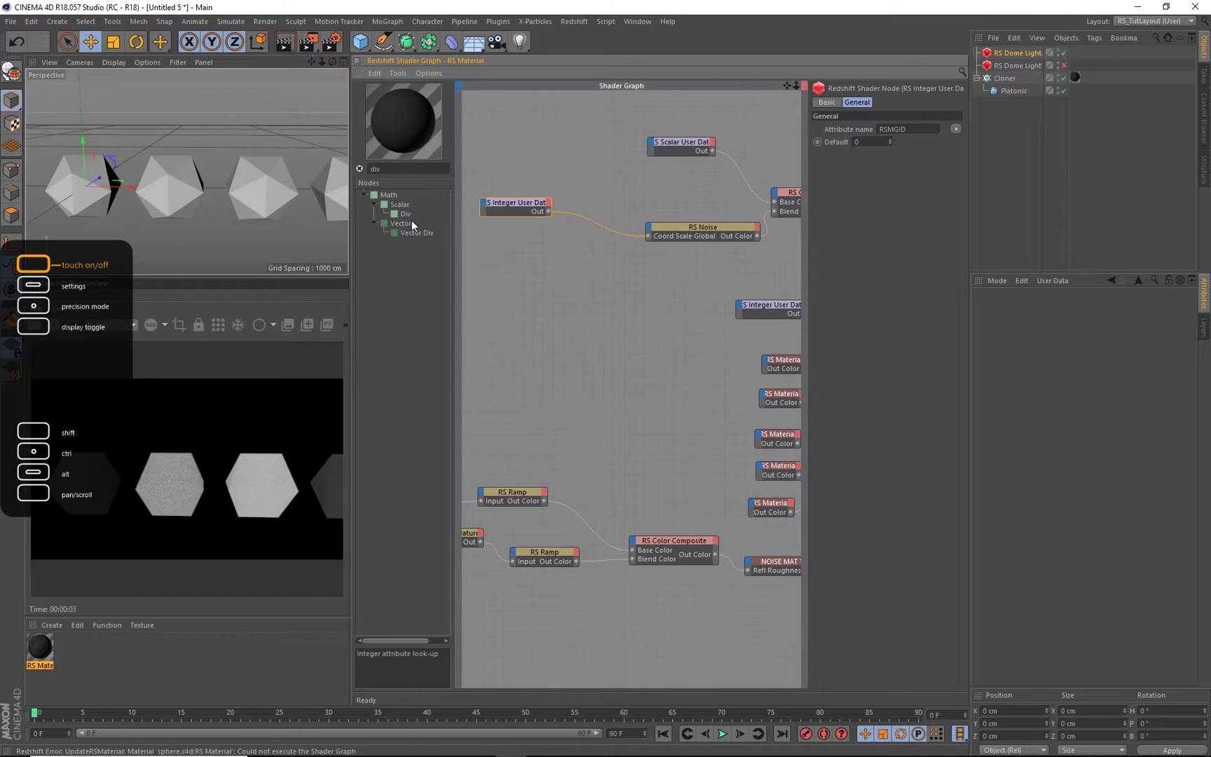
{"action": "left_click_drag", "start_coordinate": [404, 214], "coordinate": [579, 204]}
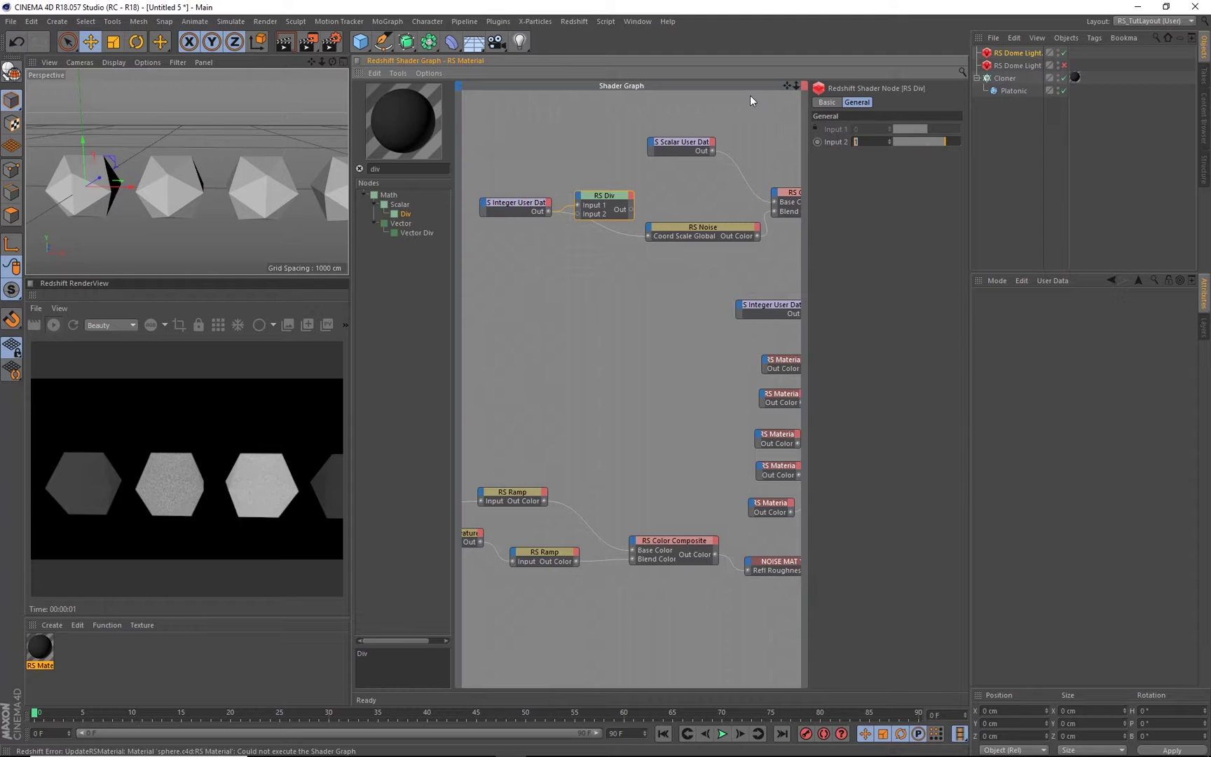
{"action": "type", "text": "2"}
{"action": "key", "text": "Return"}
{"action": "left_click_drag", "start_coordinate": [634, 210], "coordinate": [604, 213]}
Spread the Integer User Data and RS Div nodes apart to make room in the noise scale chain
{"action": "middle_click_drag", "start_coordinate": [592, 225], "coordinate": [619, 226]}
{"action": "left_click_drag", "start_coordinate": [546, 206], "coordinate": [523, 195]}
{"action": "left_click_drag", "start_coordinate": [615, 212], "coordinate": [597, 210]}
{"action": "middle_click_drag", "start_coordinate": [541, 192], "coordinate": [587, 189]}
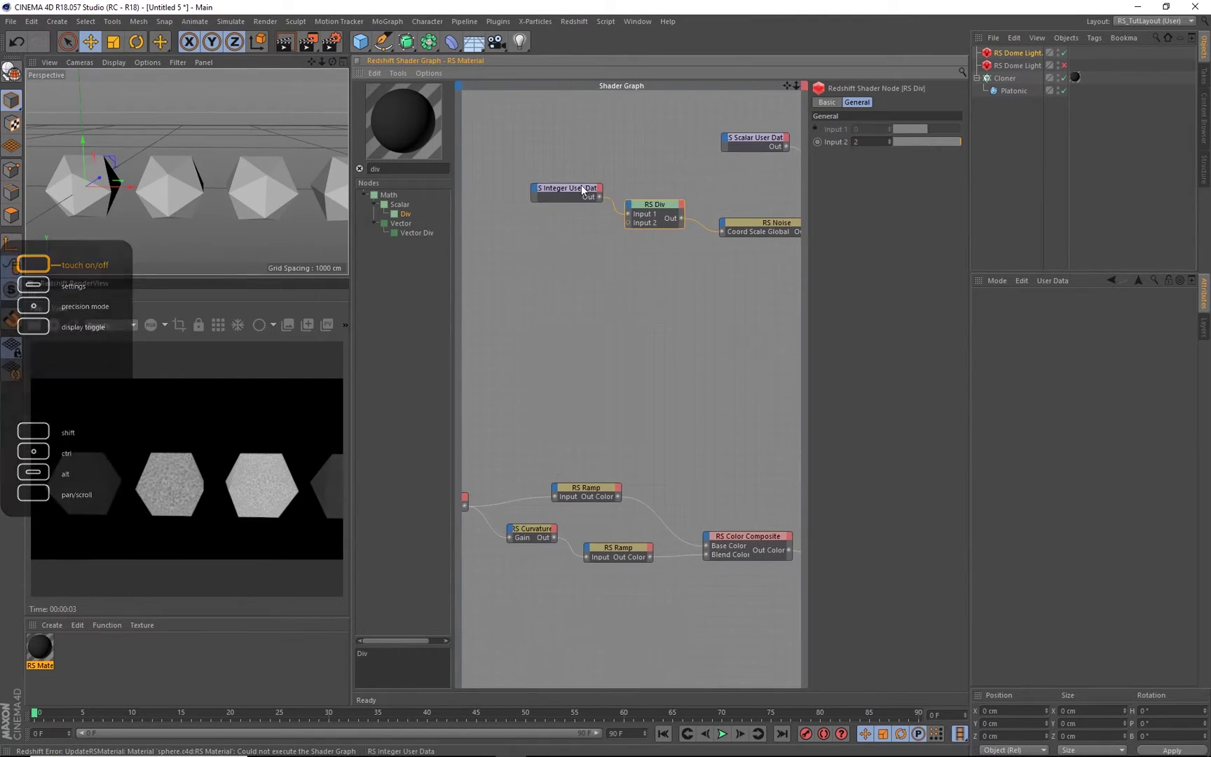
{"action": "left_click_drag", "start_coordinate": [583, 190], "coordinate": [530, 182]}
{"action": "left_click_drag", "start_coordinate": [658, 208], "coordinate": [627, 198]}
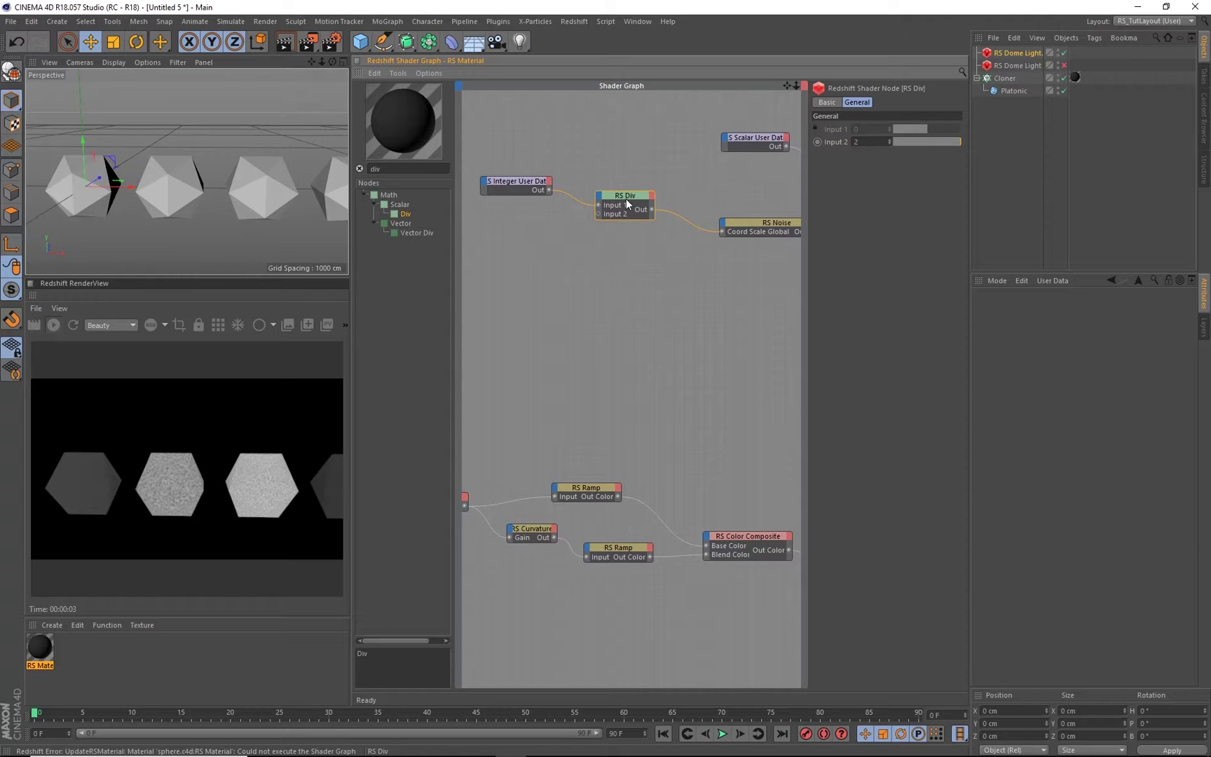
Add a scalar RS Add node and connect the Integer User Data output to its Input 1
{"action": "left_click_drag", "start_coordinate": [393, 169], "coordinate": [354, 169]}
{"action": "type", "text": "add"}
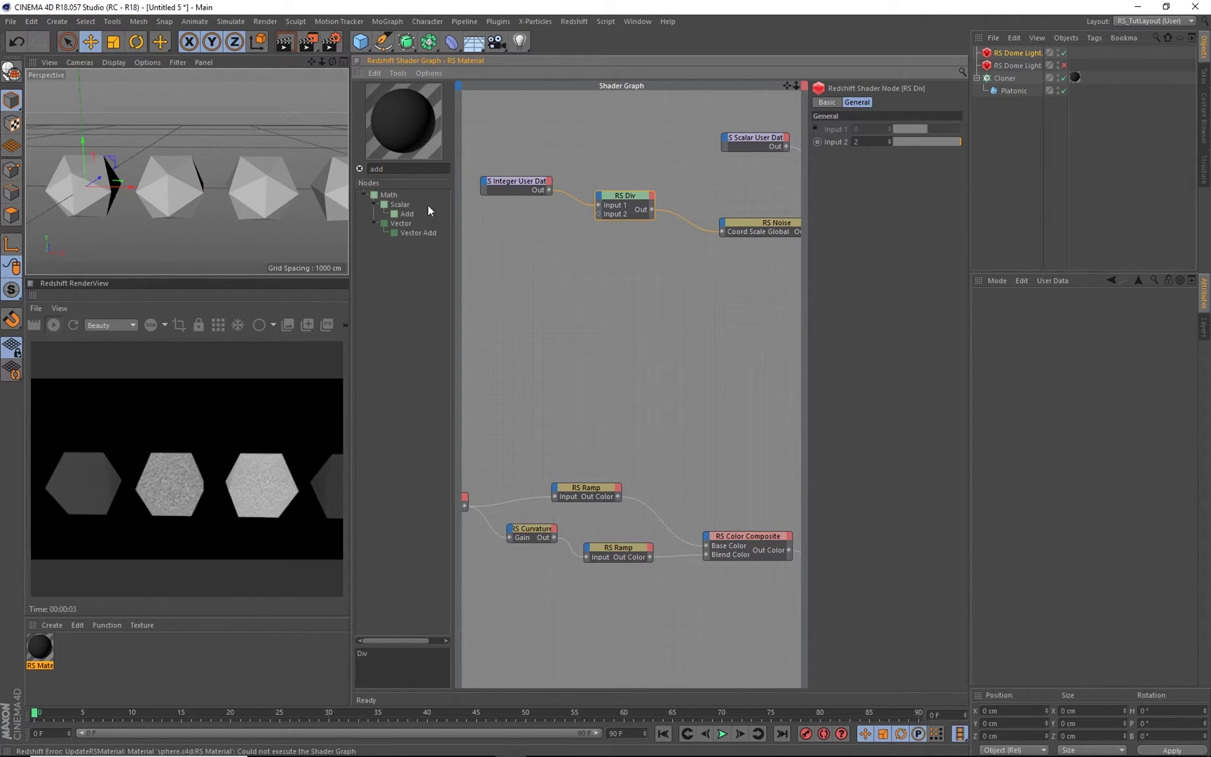
{"action": "left_click_drag", "start_coordinate": [407, 215], "coordinate": [656, 246]}
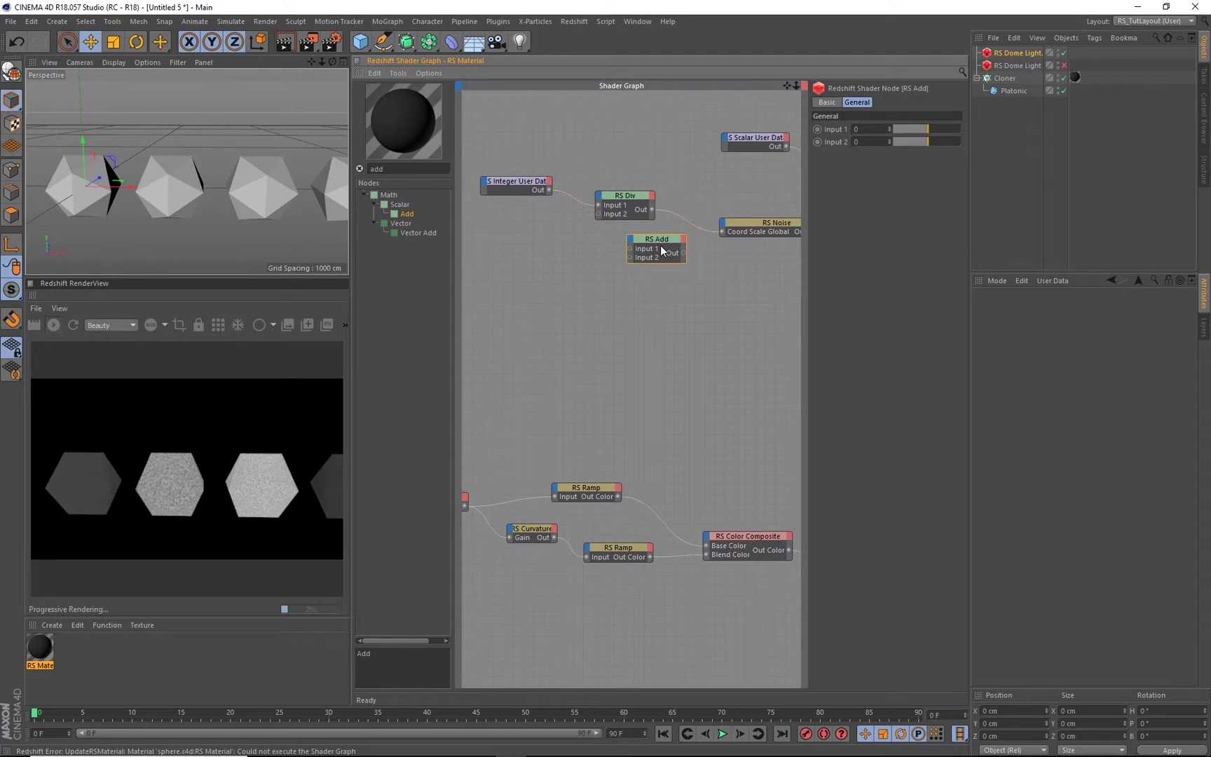
{"action": "left_click_drag", "start_coordinate": [652, 247], "coordinate": [540, 244]}
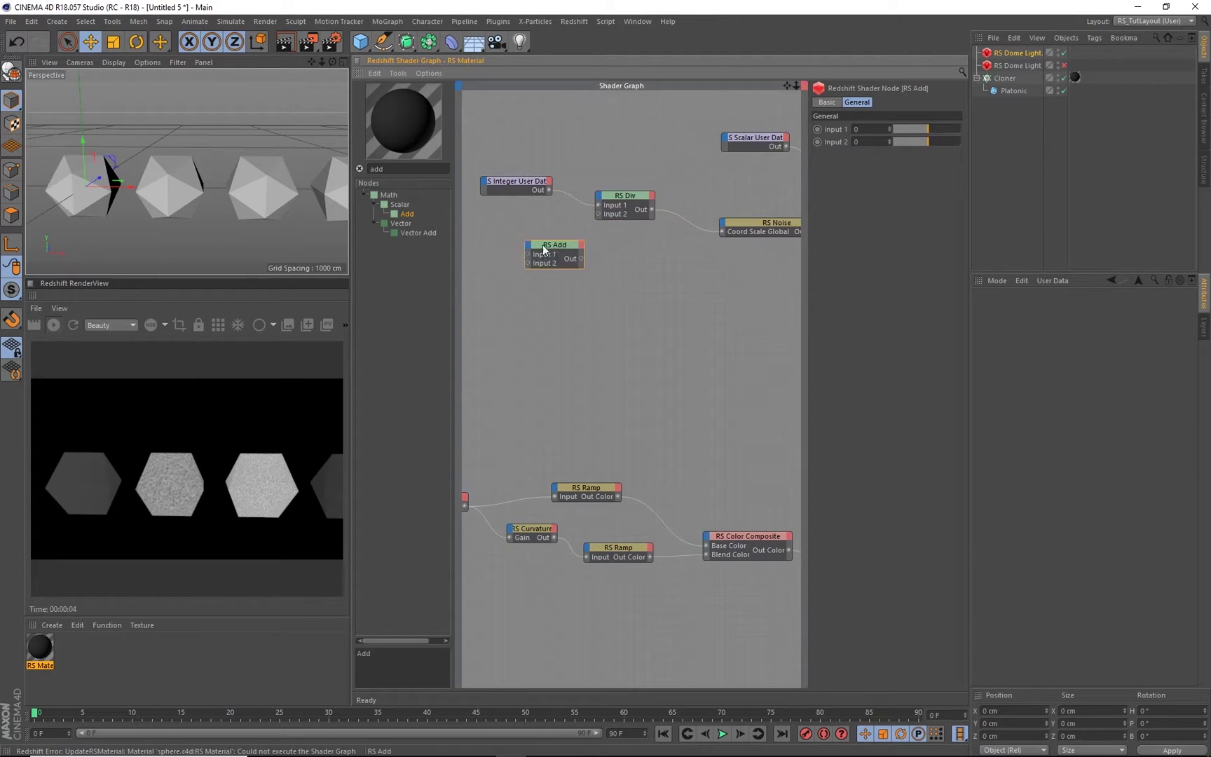
{"action": "middle_click_drag", "start_coordinate": [517, 189], "coordinate": [613, 216]}
{"action": "left_click_drag", "start_coordinate": [613, 216], "coordinate": [561, 219]}
{"action": "left_click_drag", "start_coordinate": [637, 266], "coordinate": [603, 262]}
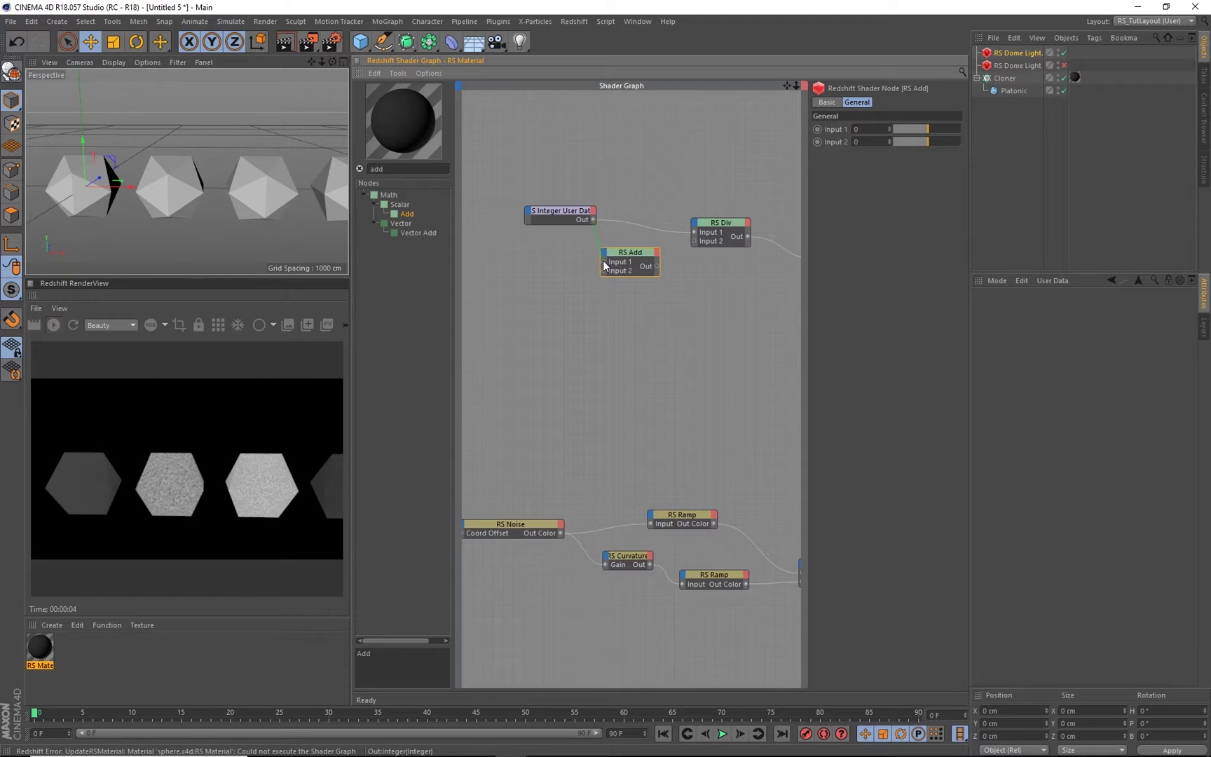
Set the RS Add node's Input 2 to 0.25, connect its output to RS Div's Input 1 and align the chain
{"action": "left_click", "coordinate": [869, 143]}
{"action": "type", "text": ".25"}
{"action": "key", "text": "Return"}
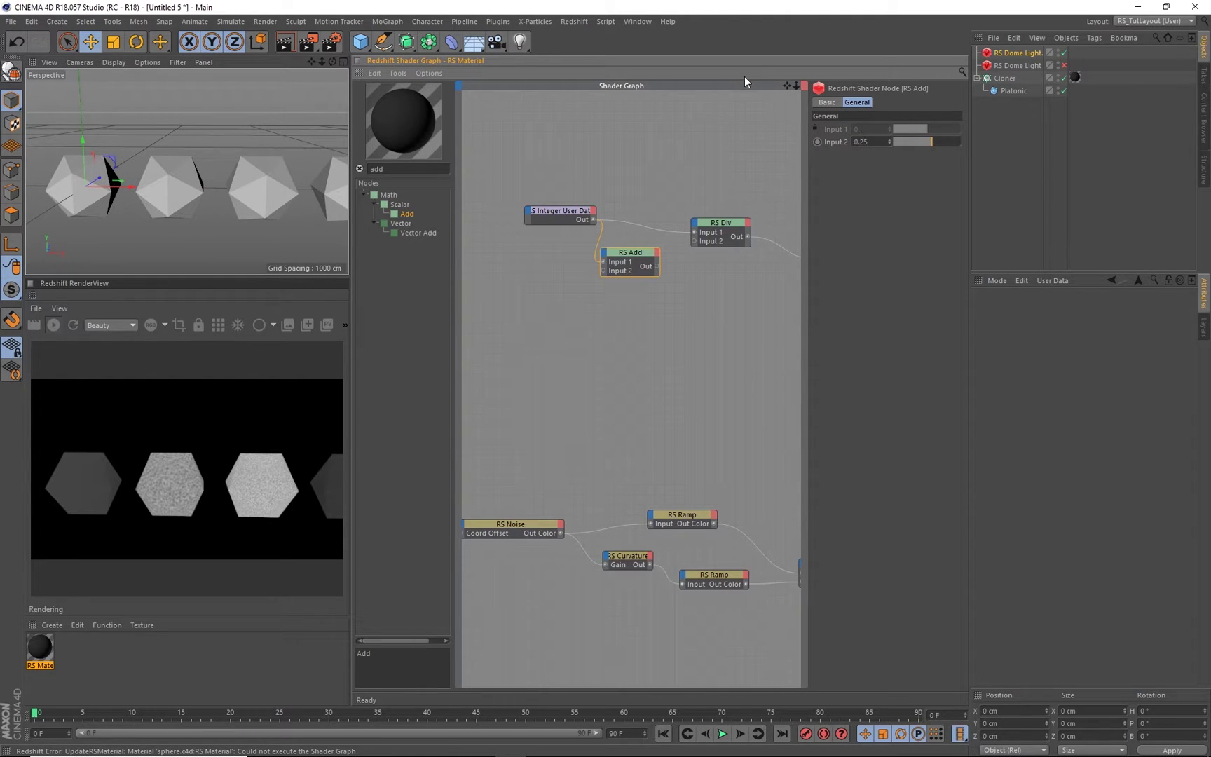
{"action": "left_click_drag", "start_coordinate": [658, 265], "coordinate": [653, 216]}
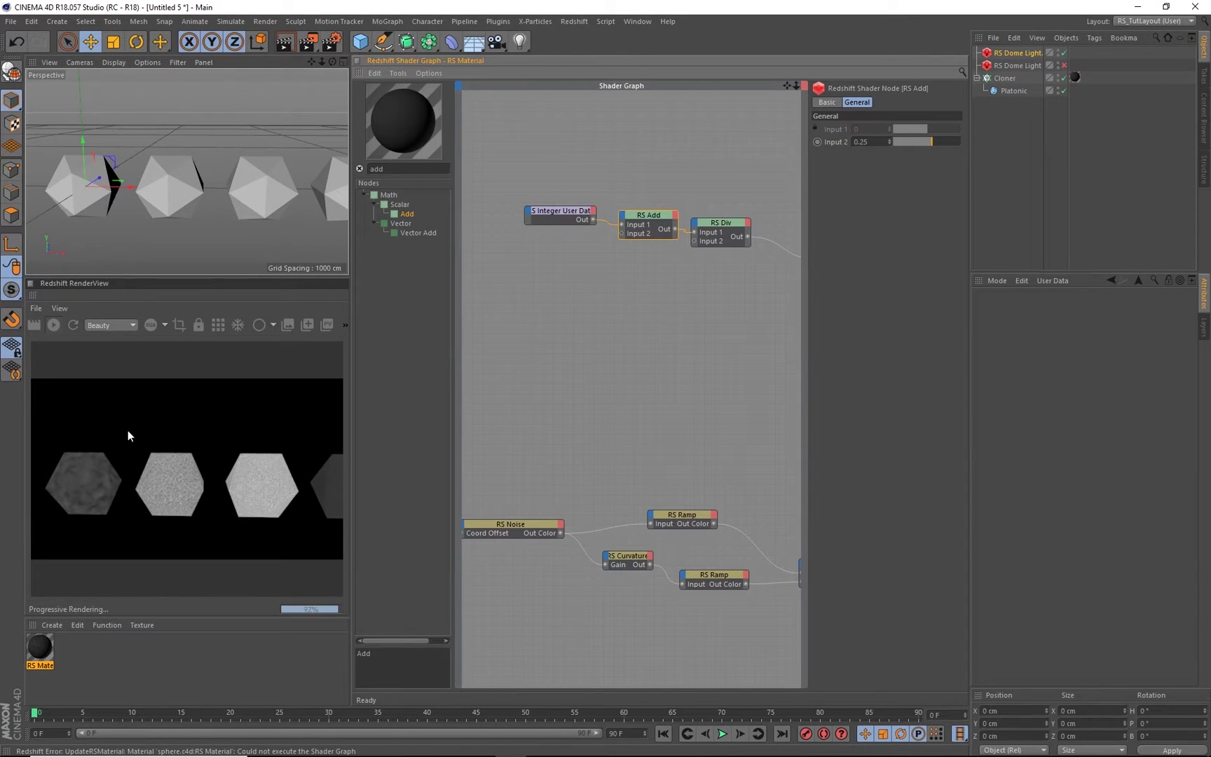
{"action": "left_click_drag", "start_coordinate": [561, 211], "coordinate": [533, 204]}
{"action": "left_click_drag", "start_coordinate": [644, 223], "coordinate": [626, 219]}
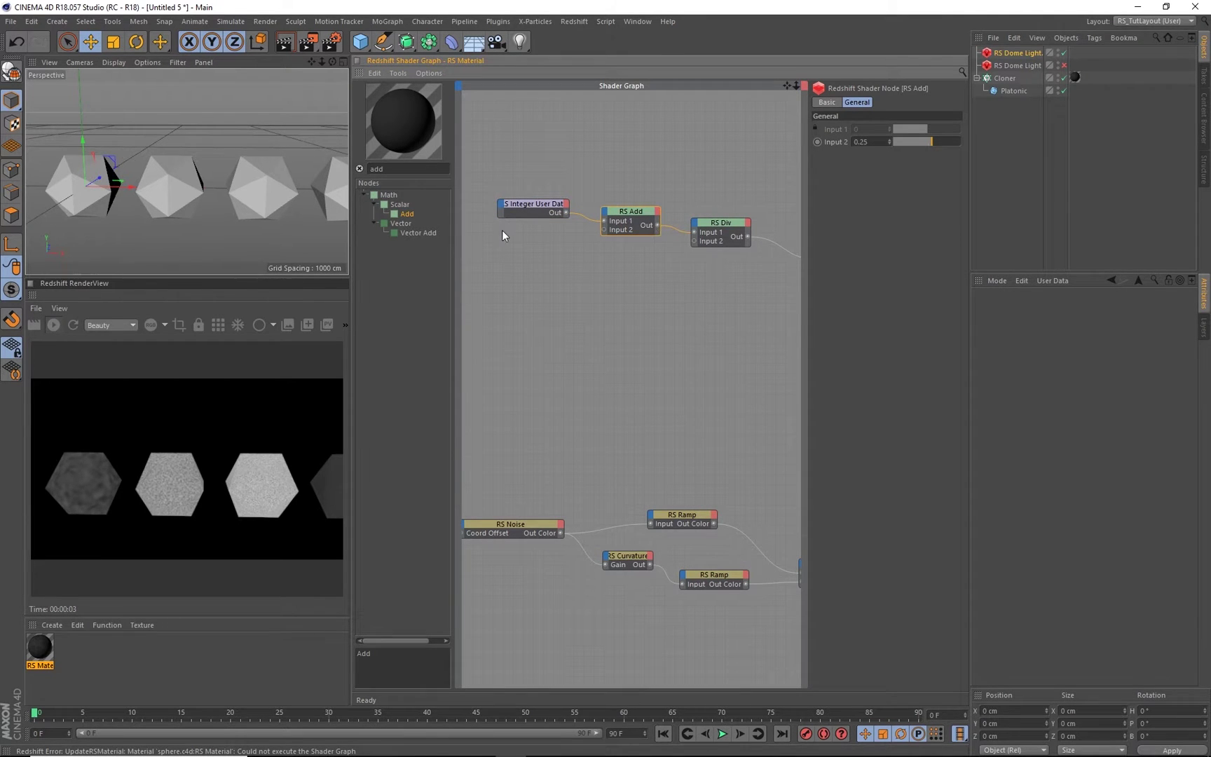
Try 8 and 16 as the RS Div node's Input 2 value
{"action": "left_click", "coordinate": [718, 229]}
{"action": "double_click", "coordinate": [859, 142]}
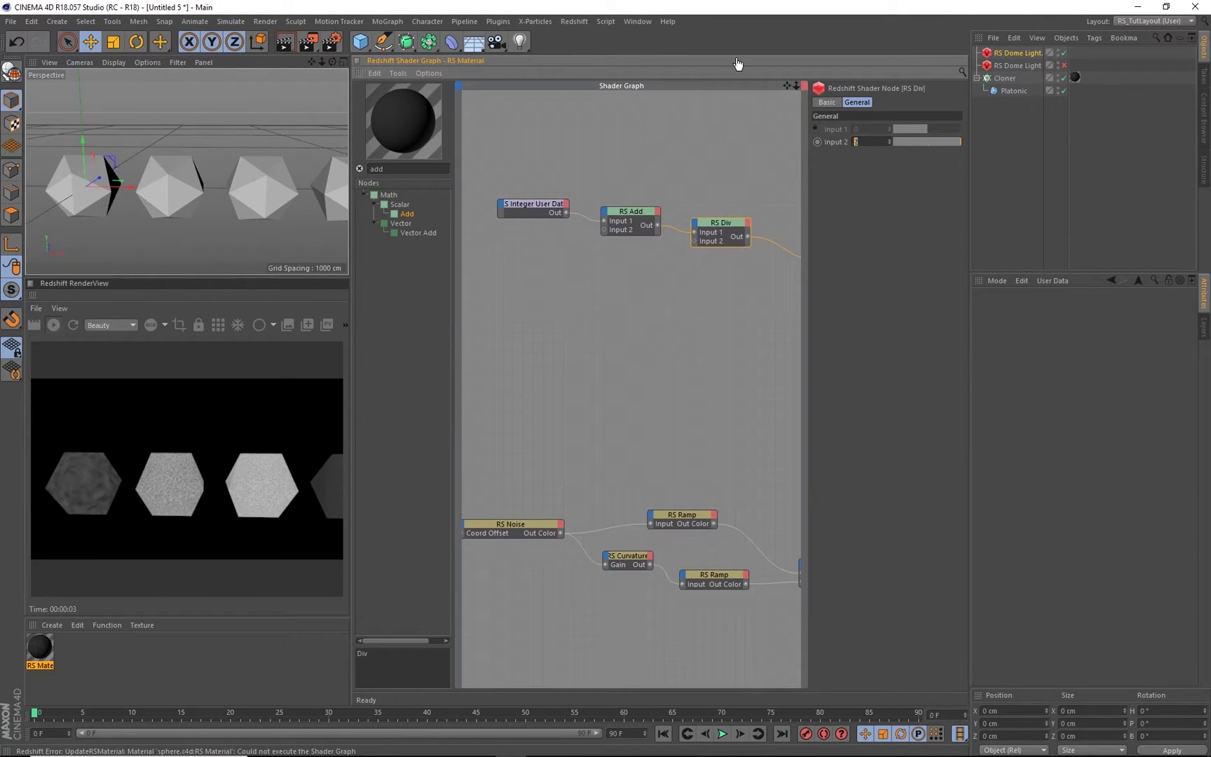
{"action": "type", "text": "8"}
{"action": "key", "text": "Return"}
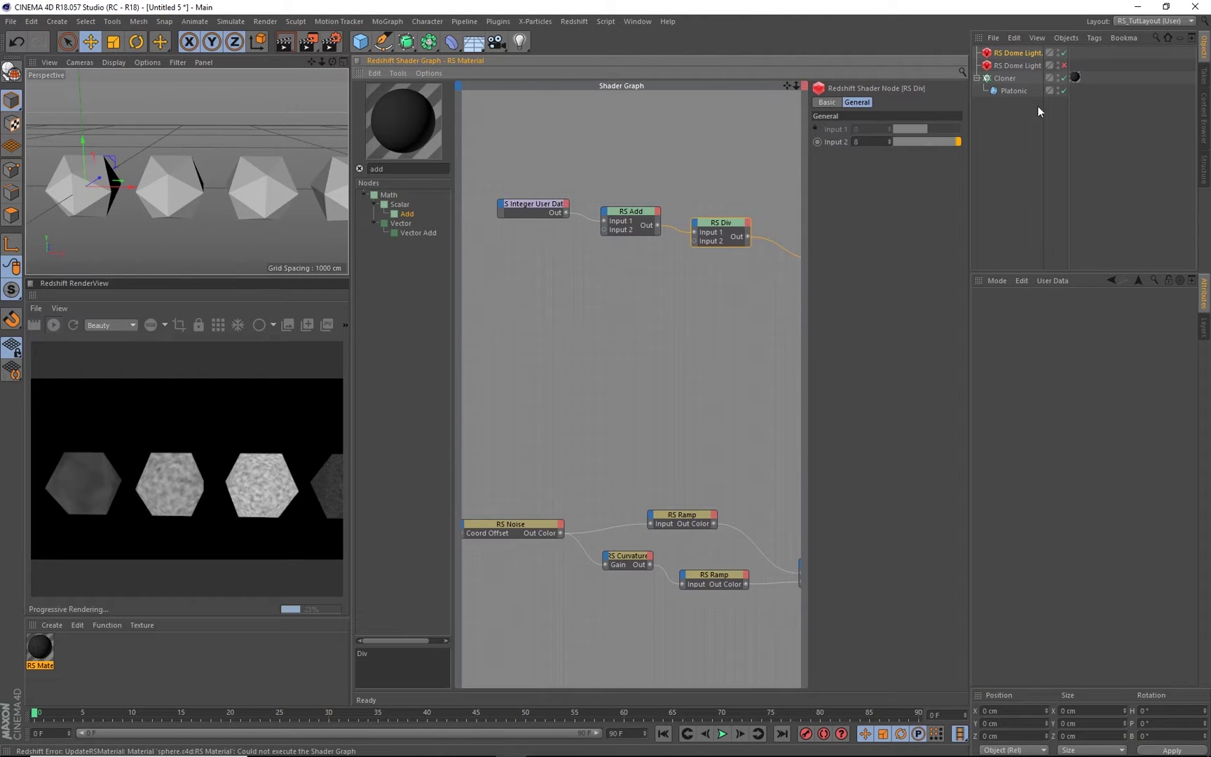
{"action": "left_click_drag", "start_coordinate": [866, 141], "coordinate": [789, 138]}
{"action": "type", "text": "16"}
{"action": "key", "text": "Return"}
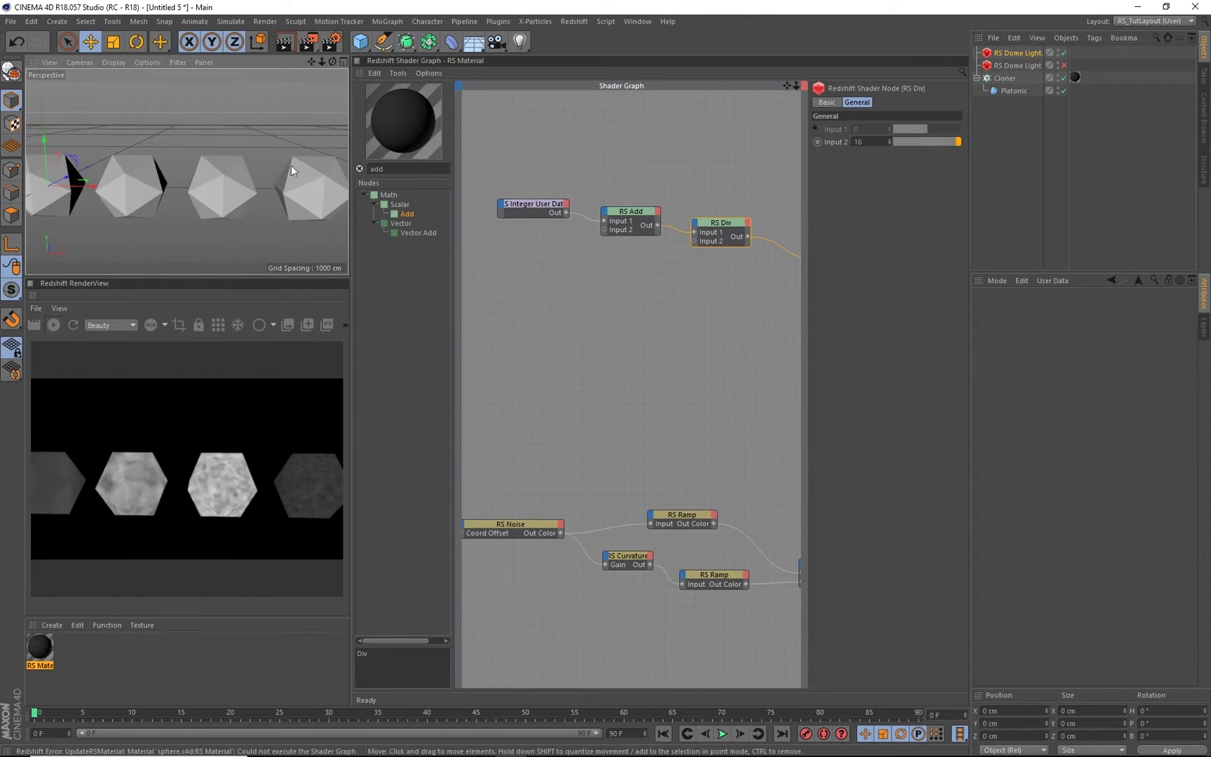
Examine the noise scale across the whole row of clones in the render
{"action": "middle_click_drag", "start_coordinate": [288, 192], "coordinate": [217, 188], "text": "alt"}
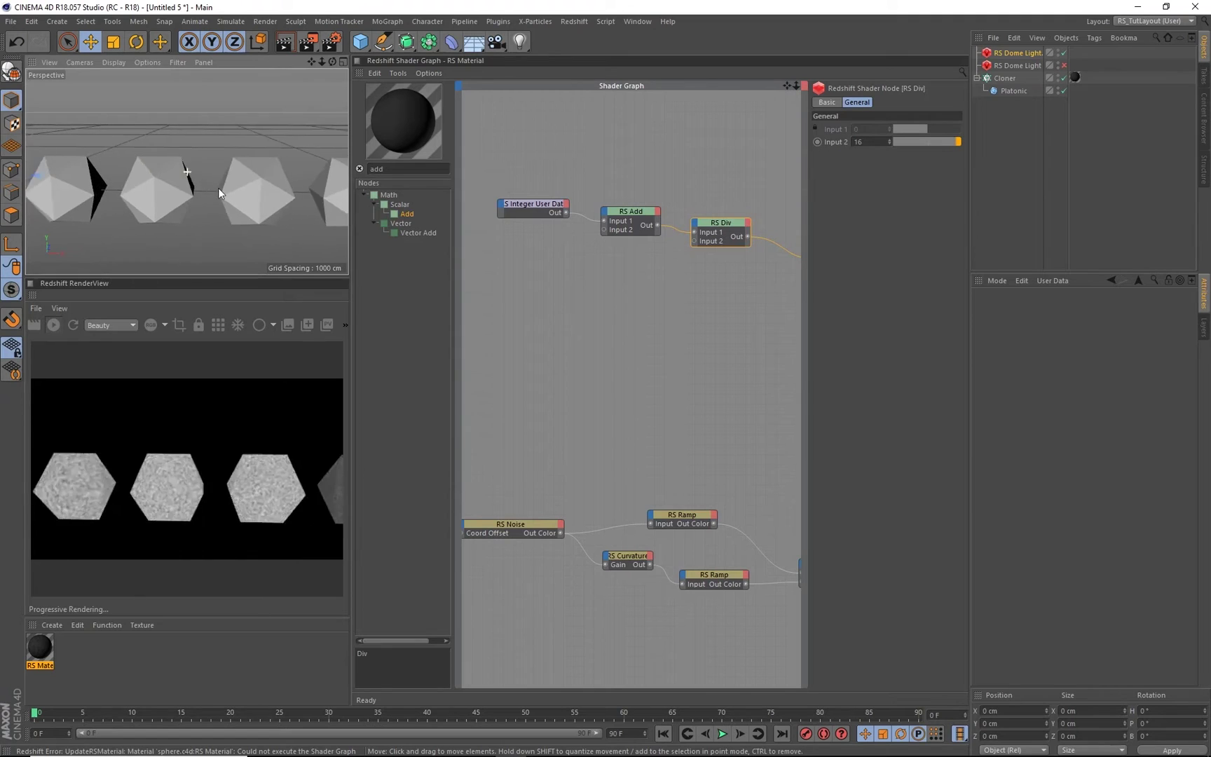
{"action": "middle_click_drag", "start_coordinate": [330, 196], "coordinate": [168, 188], "text": "alt"}
{"action": "left_click_drag", "start_coordinate": [251, 192], "coordinate": [133, 184], "text": "alt"}
{"action": "right_click_drag", "start_coordinate": [133, 185], "coordinate": [162, 175], "text": "alt"}
{"action": "left_click_drag", "start_coordinate": [162, 175], "coordinate": [183, 181], "text": "alt"}
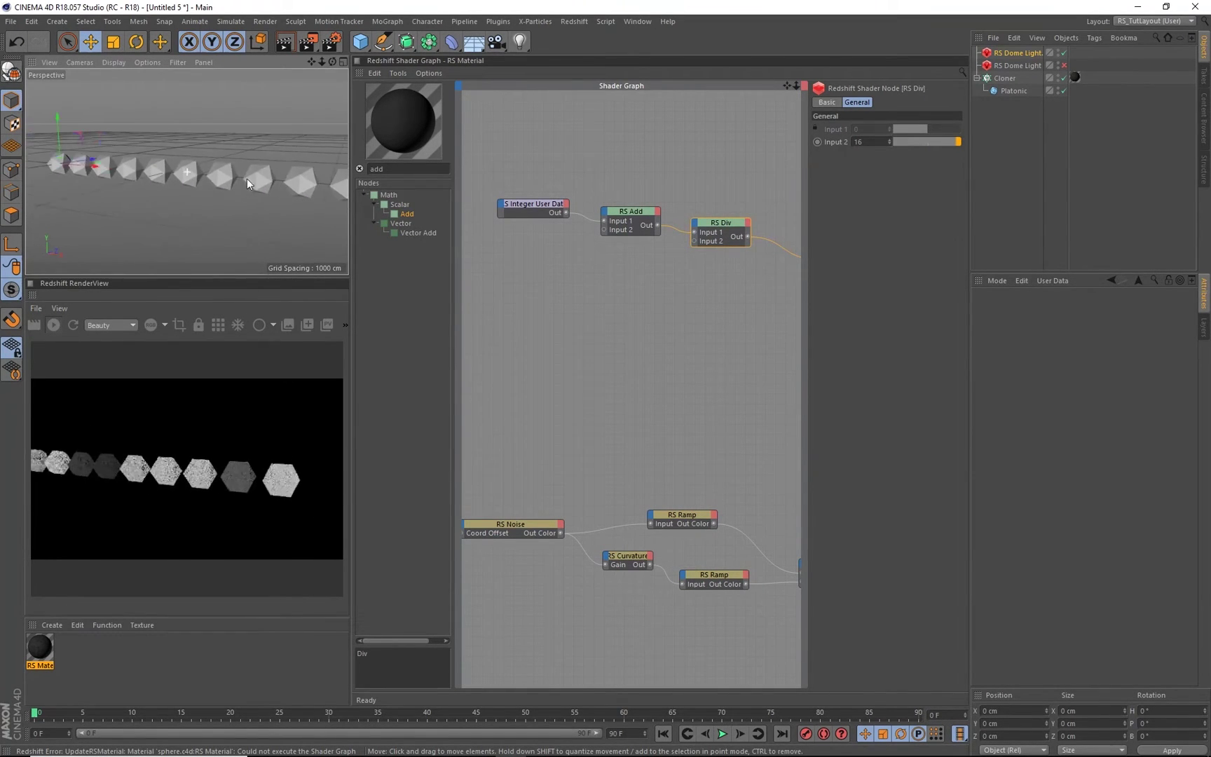
{"action": "mouse_move", "coordinate": [157, 182]}
{"action": "middle_mouse_down", "text": "alt"}
{"action": "mouse_move", "coordinate": [205, 183]}
{"action": "mouse_move", "coordinate": [167, 179]}
{"action": "middle_mouse_up", "text": "alt"}
{"action": "left_click_drag", "start_coordinate": [213, 176], "coordinate": [211, 174], "text": "alt"}
{"action": "right_click_drag", "start_coordinate": [211, 170], "coordinate": [199, 181], "text": "alt"}
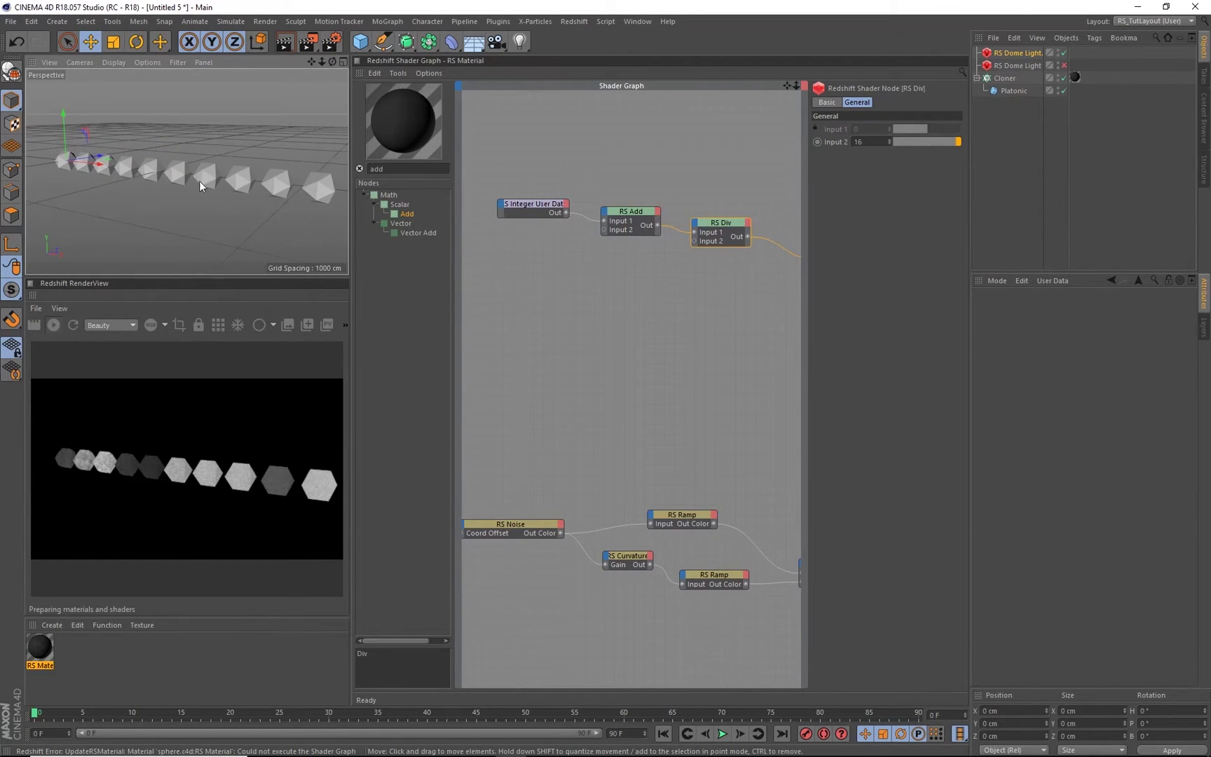
Connect the Scalar User Data output to the RS Noise node's Coord Offset as well and reposition the Scalar User Data node
{"action": "middle_click_drag", "start_coordinate": [708, 300], "coordinate": [611, 310], "text": "alt"}
{"action": "middle_click_drag", "start_coordinate": [750, 304], "coordinate": [703, 271], "text": "alt"}
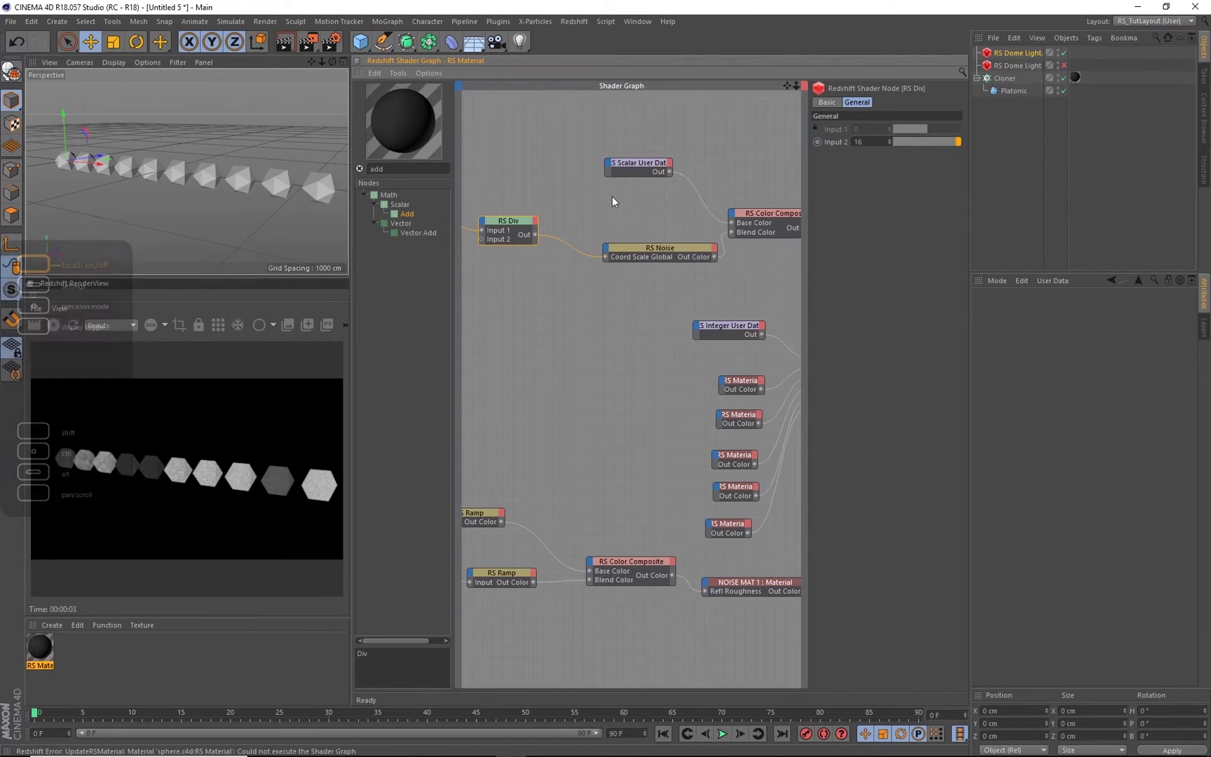
{"action": "left_click_drag", "start_coordinate": [641, 164], "coordinate": [591, 164]}
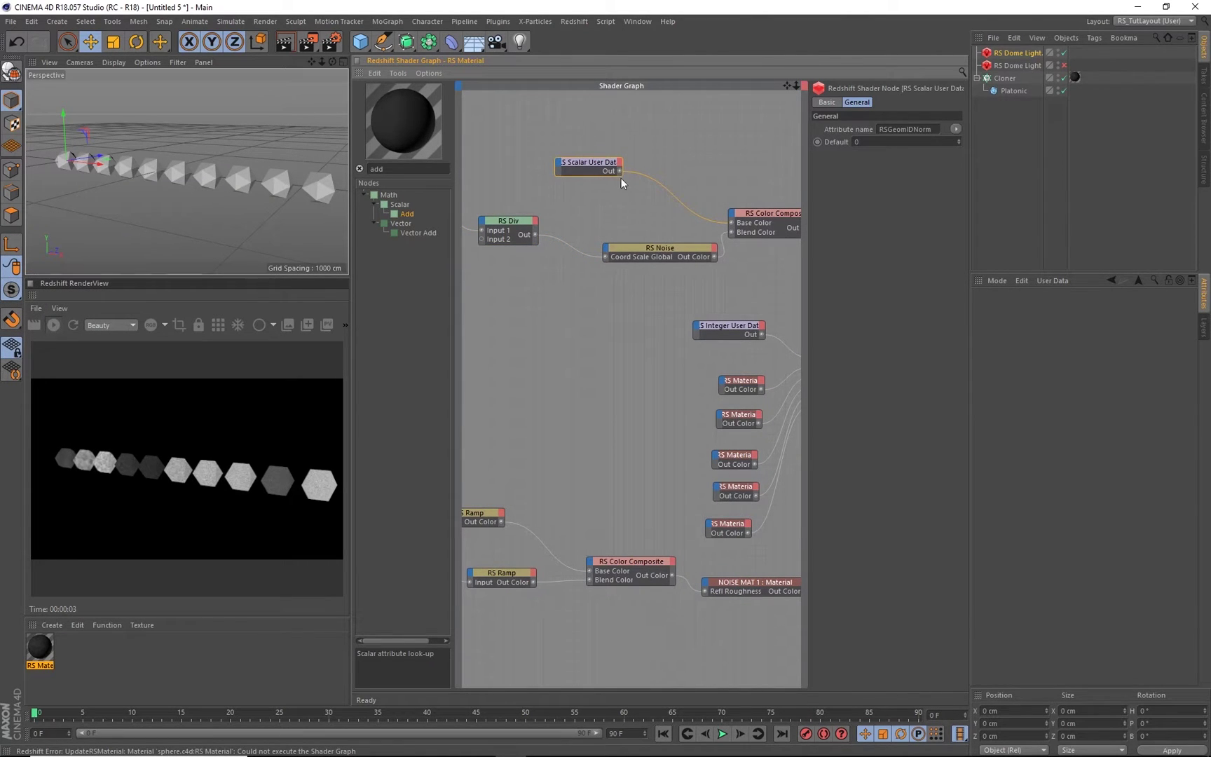
{"action": "left_click_drag", "start_coordinate": [619, 170], "coordinate": [609, 254]}
{"action": "left_click", "coordinate": [606, 253]}
{"action": "mouse_move", "coordinate": [683, 283]}
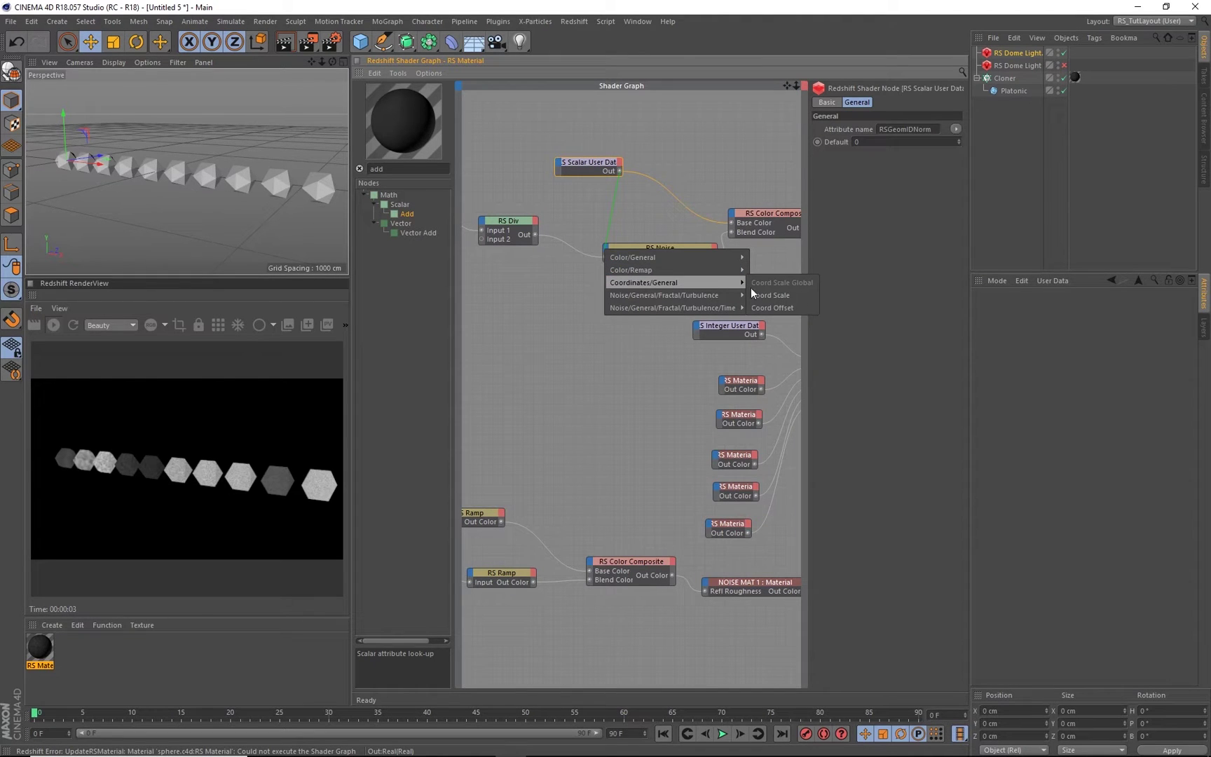
{"action": "left_click", "coordinate": [801, 306]}
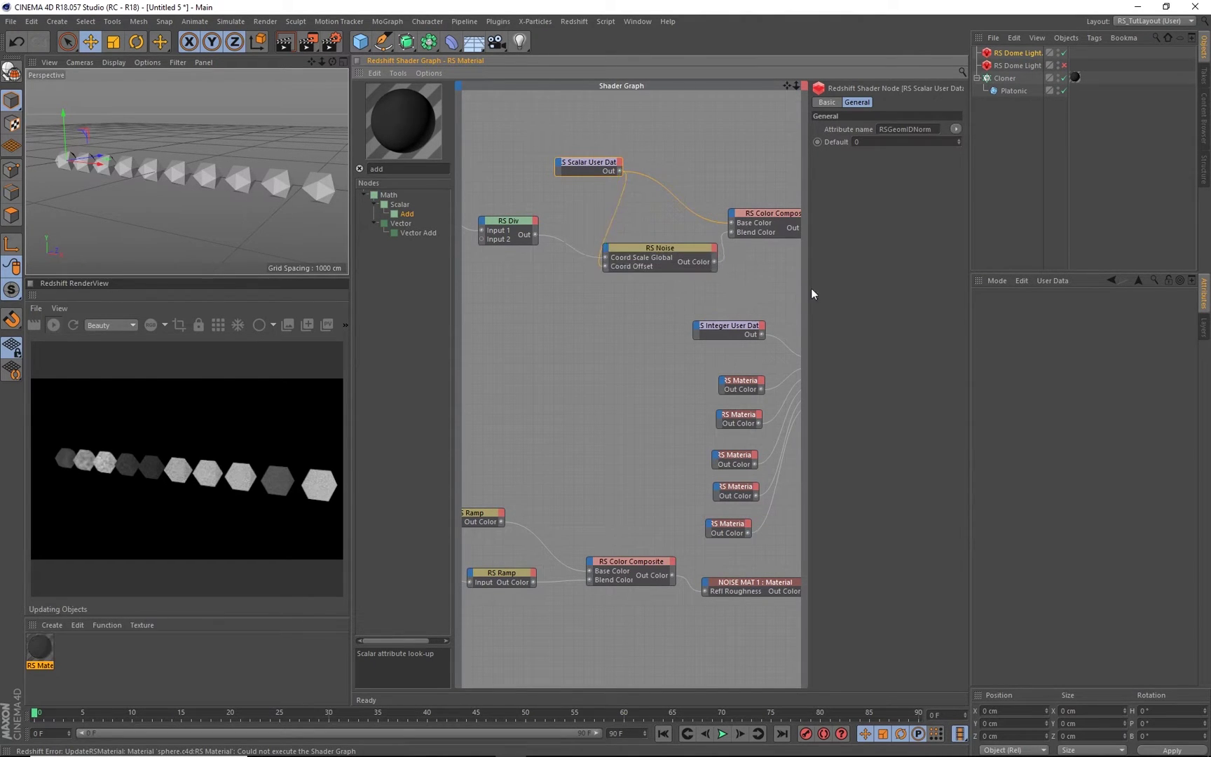
{"action": "scroll", "coordinate": [193, 175], "scroll_direction": "up", "scroll_amount": 5}
{"action": "right_click_drag", "start_coordinate": [257, 172], "coordinate": [276, 166], "text": "alt"}
{"action": "mouse_move", "coordinate": [276, 167]}
{"action": "left_mouse_down", "text": "alt"}
{"action": "mouse_move", "coordinate": [234, 175]}
{"action": "mouse_move", "coordinate": [244, 151]}
{"action": "mouse_move", "coordinate": [254, 176]}
{"action": "left_mouse_up", "text": "alt"}
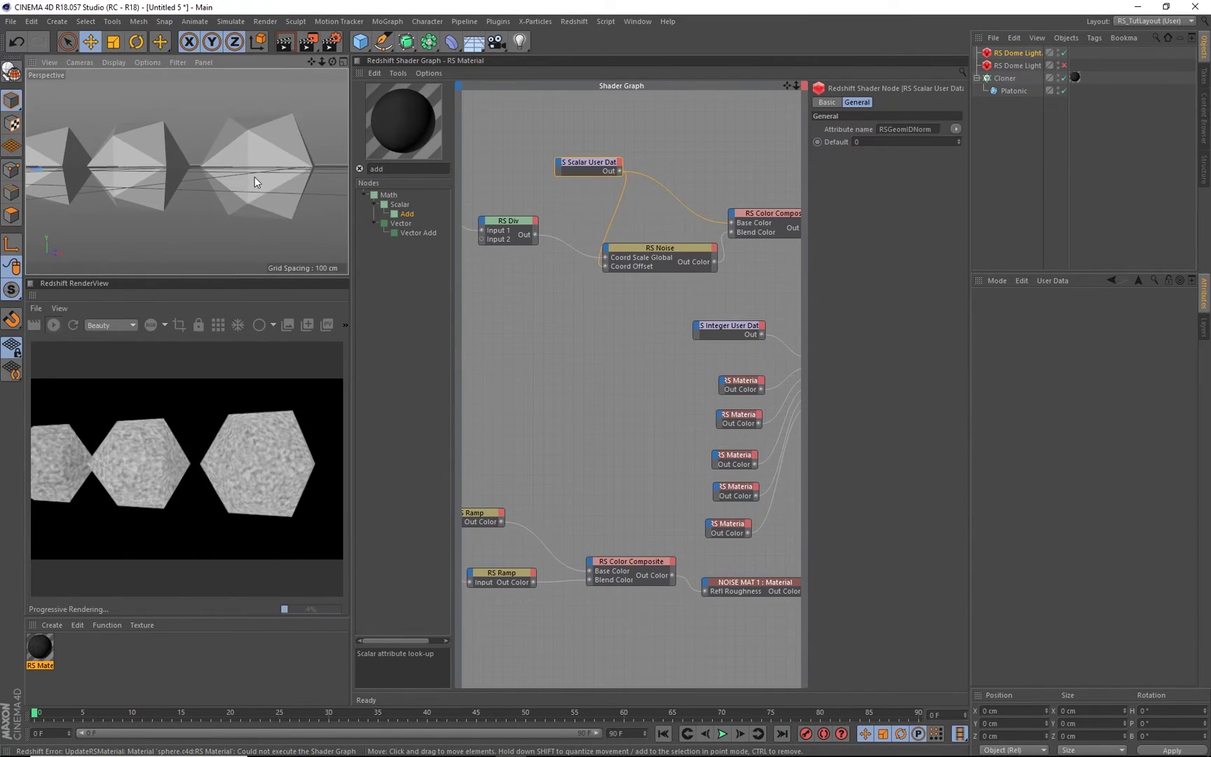
{"action": "scroll", "coordinate": [179, 202], "scroll_direction": "down", "scroll_amount": 3}
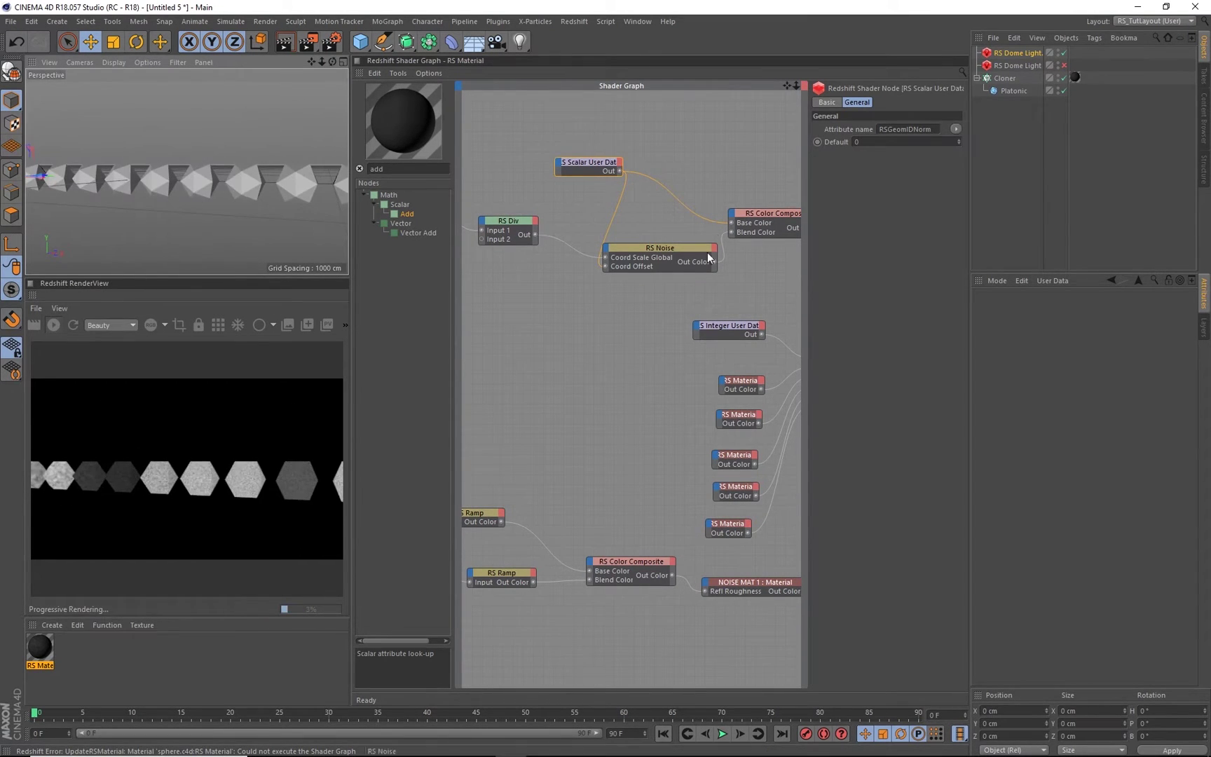
{"action": "left_click_drag", "start_coordinate": [583, 164], "coordinate": [515, 150]}
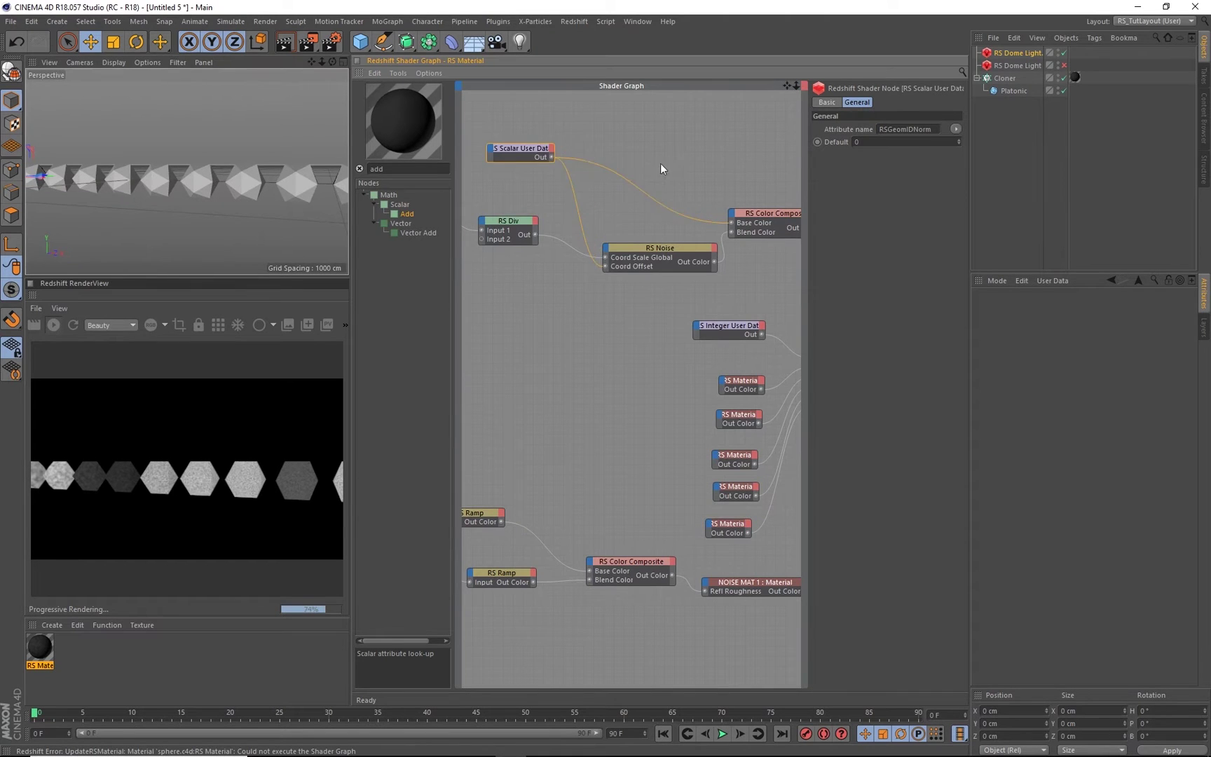
Set the RS Div node's Input 2 to 8
{"action": "middle_click_drag", "start_coordinate": [742, 166], "coordinate": [519, 165]}
{"action": "middle_click_drag", "start_coordinate": [607, 197], "coordinate": [695, 202]}
{"action": "middle_click_drag", "start_coordinate": [522, 203], "coordinate": [759, 195]}
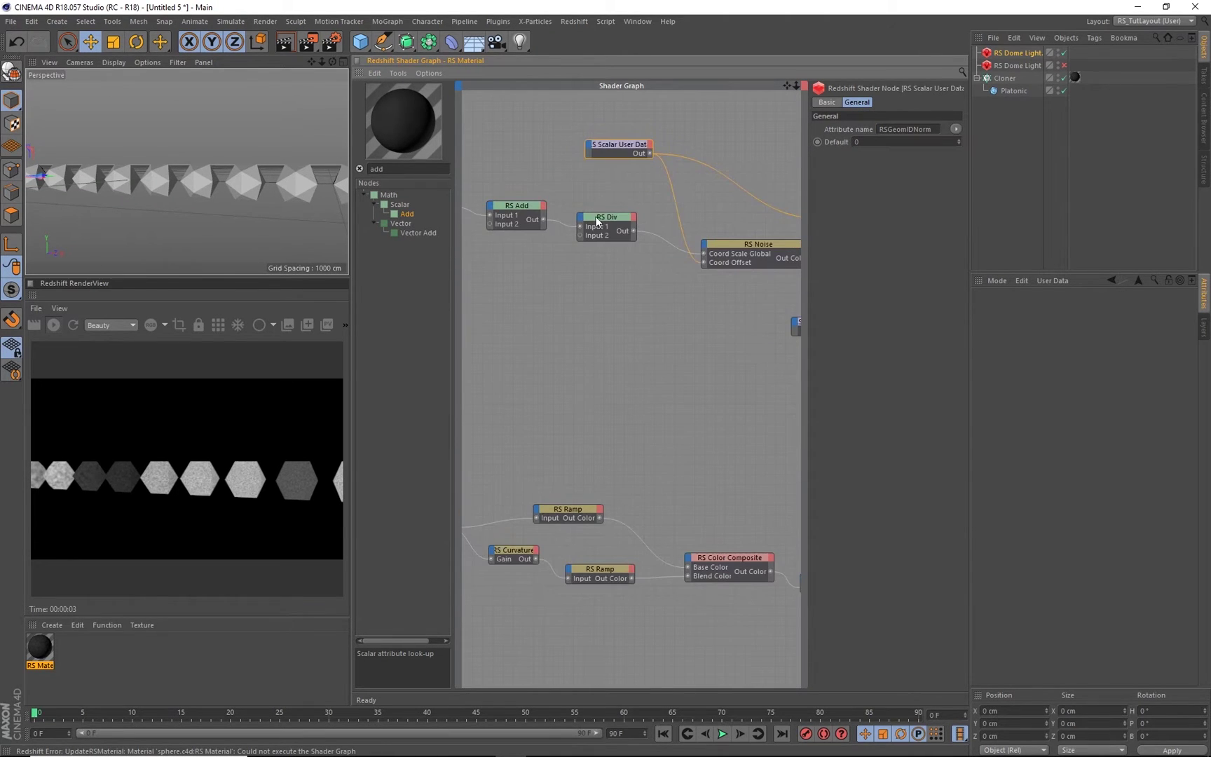
{"action": "left_click", "coordinate": [595, 218]}
{"action": "double_click", "coordinate": [857, 142]}
{"action": "type", "text": "8"}
{"action": "key", "text": "Return"}
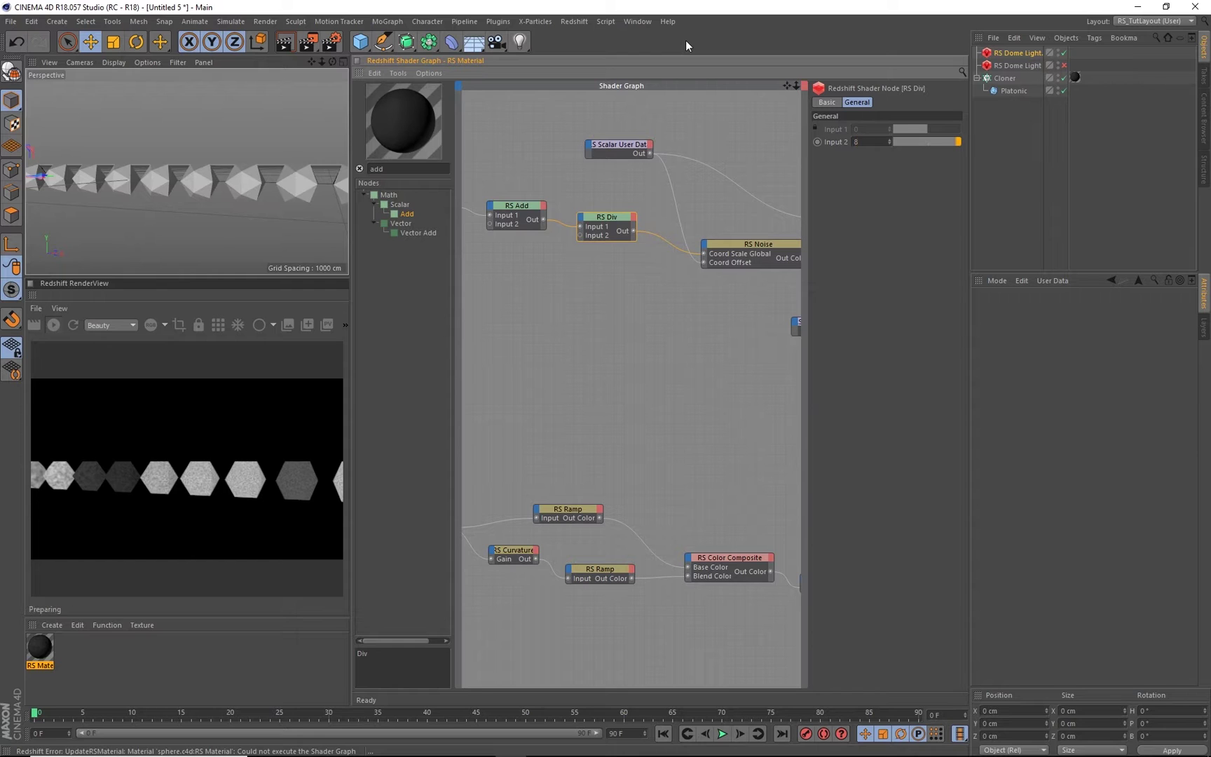
Examine the noise pattern on individual clones up close and along the row
{"action": "scroll", "coordinate": [284, 175], "scroll_direction": "up", "scroll_amount": 5}
{"action": "scroll", "coordinate": [287, 181], "scroll_direction": "up", "scroll_amount": 1}
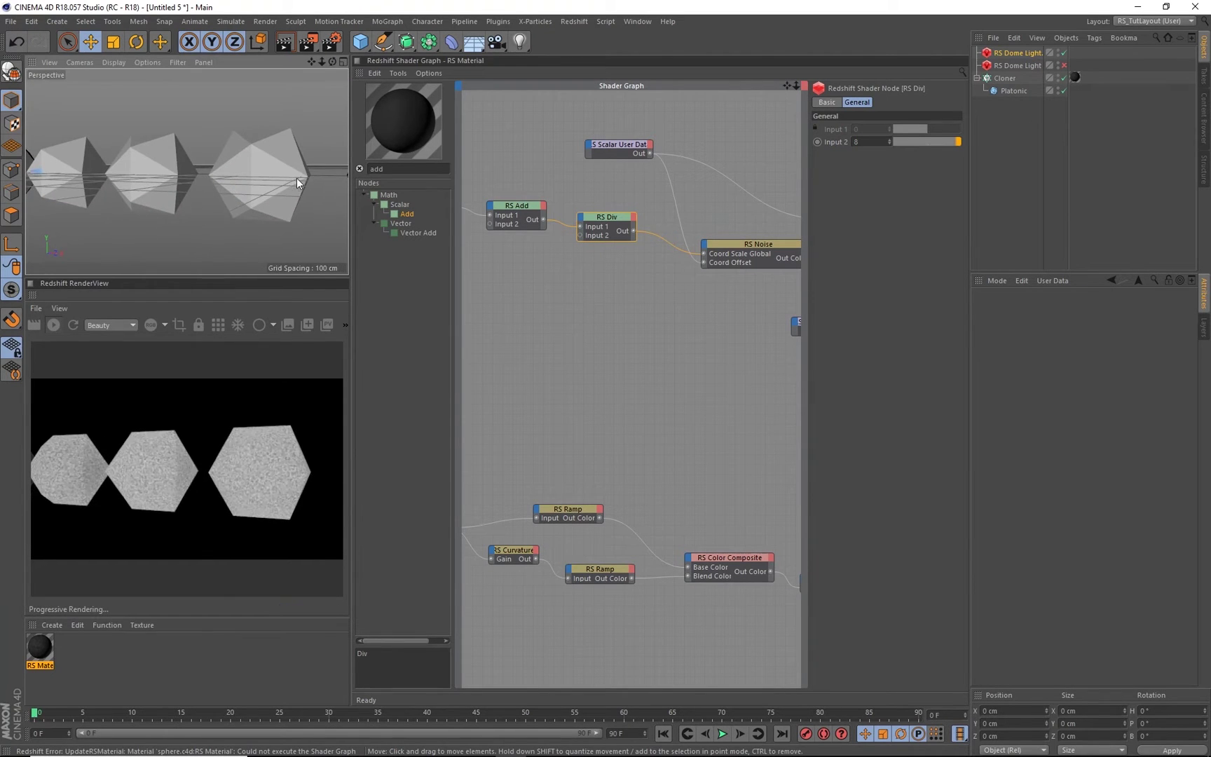
{"action": "scroll", "coordinate": [267, 189], "scroll_direction": "down", "scroll_amount": 3}
{"action": "mouse_move", "coordinate": [267, 189]}
{"action": "middle_mouse_down", "text": "alt"}
{"action": "mouse_move", "coordinate": [140, 200]}
{"action": "mouse_move", "coordinate": [245, 205]}
{"action": "middle_mouse_up", "text": "alt"}
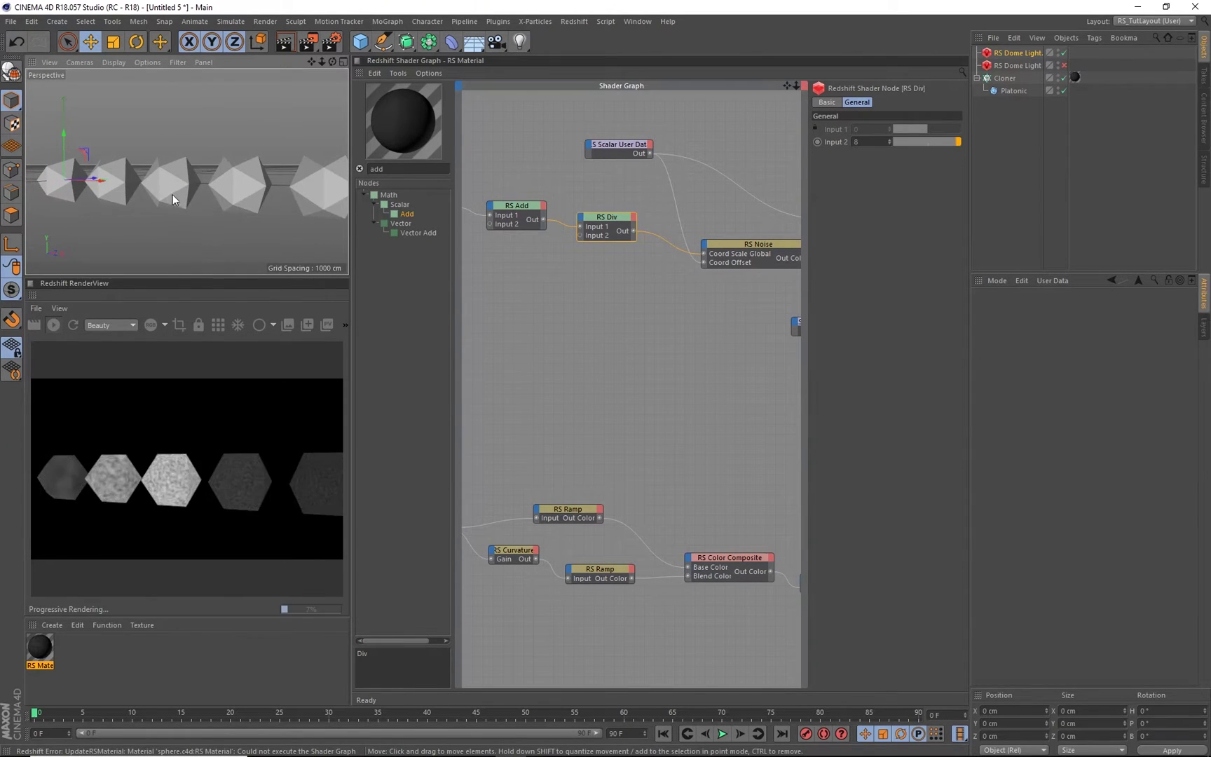
{"action": "mouse_move", "coordinate": [168, 193]}
{"action": "middle_mouse_down", "text": "alt"}
{"action": "mouse_move", "coordinate": [250, 189]}
{"action": "mouse_move", "coordinate": [169, 170]}
{"action": "middle_mouse_up", "text": "alt"}
{"action": "left_click_drag", "start_coordinate": [170, 170], "coordinate": [230, 184], "text": "alt"}
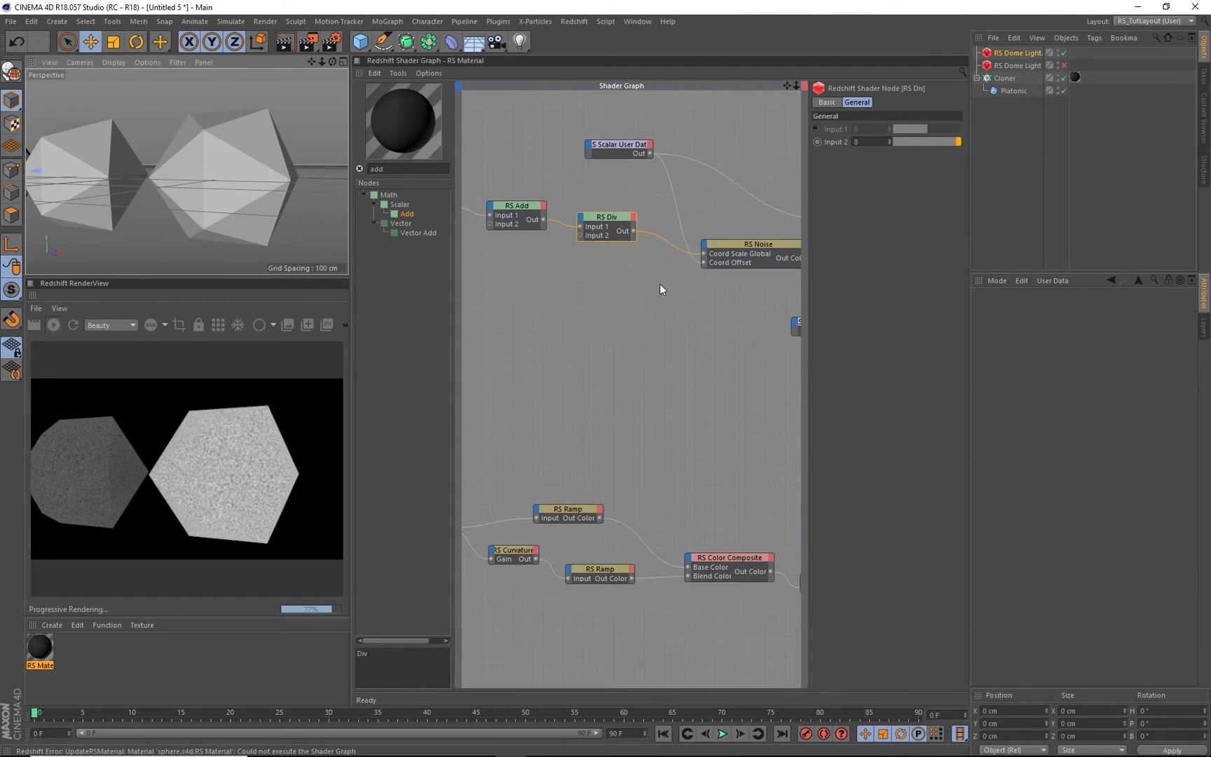
{"action": "middle_click_drag", "start_coordinate": [659, 284], "coordinate": [705, 289]}
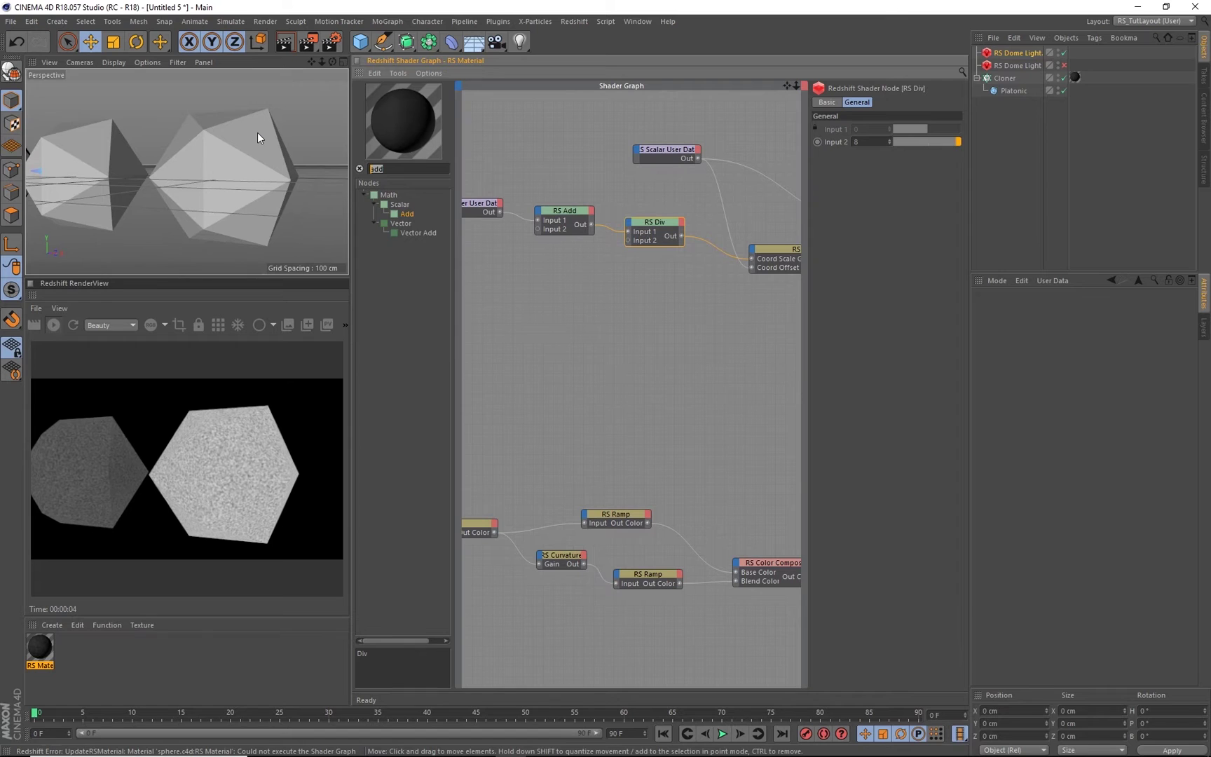
Add an RS Mod node beside the RS Div node and feed the RS Div output into its Input
{"action": "type", "text": "mod"}
{"action": "left_click_drag", "start_coordinate": [403, 219], "coordinate": [692, 275]}
{"action": "middle_click_drag", "start_coordinate": [694, 247], "coordinate": [653, 244]}
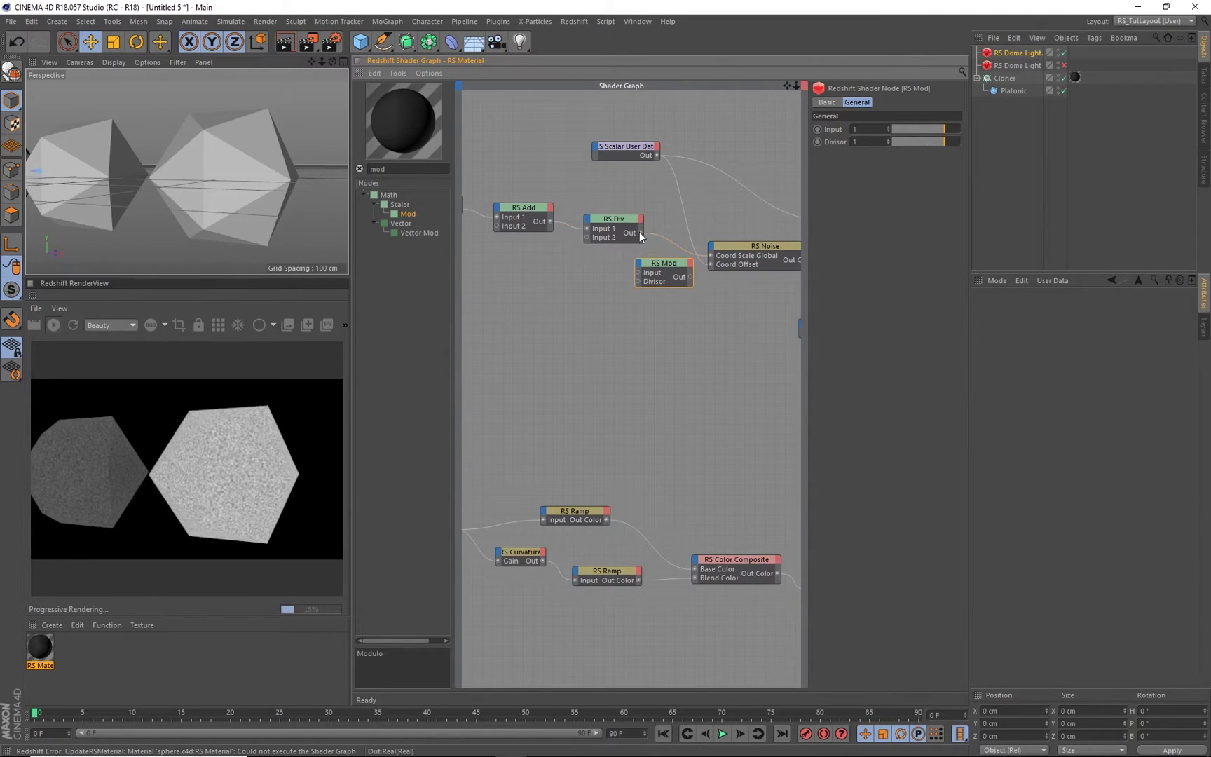
{"action": "left_click_drag", "start_coordinate": [641, 233], "coordinate": [638, 273]}
Rearrange the user data, RS Add, RS Div and RS Mod nodes to make room before the RS Noise node
{"action": "middle_click_drag", "start_coordinate": [520, 278], "coordinate": [658, 284]}
{"action": "left_click_drag", "start_coordinate": [528, 152], "coordinate": [760, 270]}
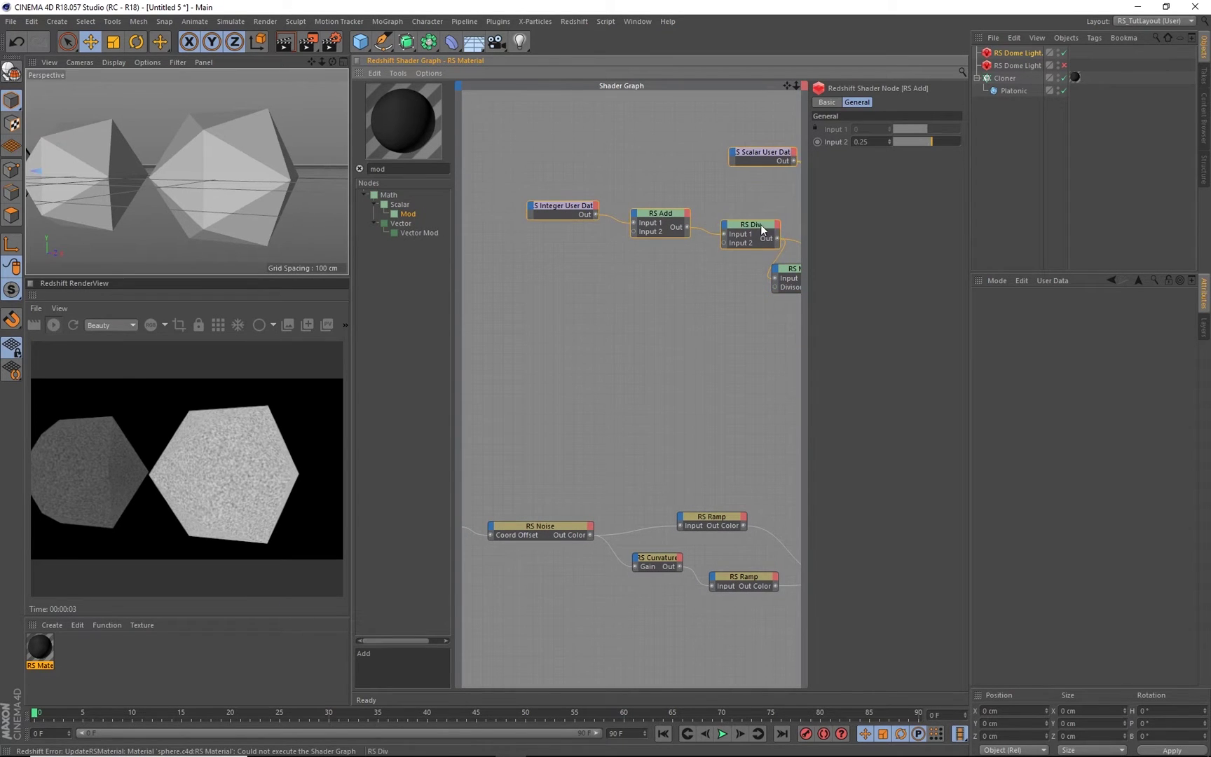
{"action": "left_click_drag", "start_coordinate": [760, 224], "coordinate": [688, 225]}
{"action": "left_click", "coordinate": [667, 281]}
{"action": "middle_click_drag", "start_coordinate": [719, 274], "coordinate": [511, 267]}
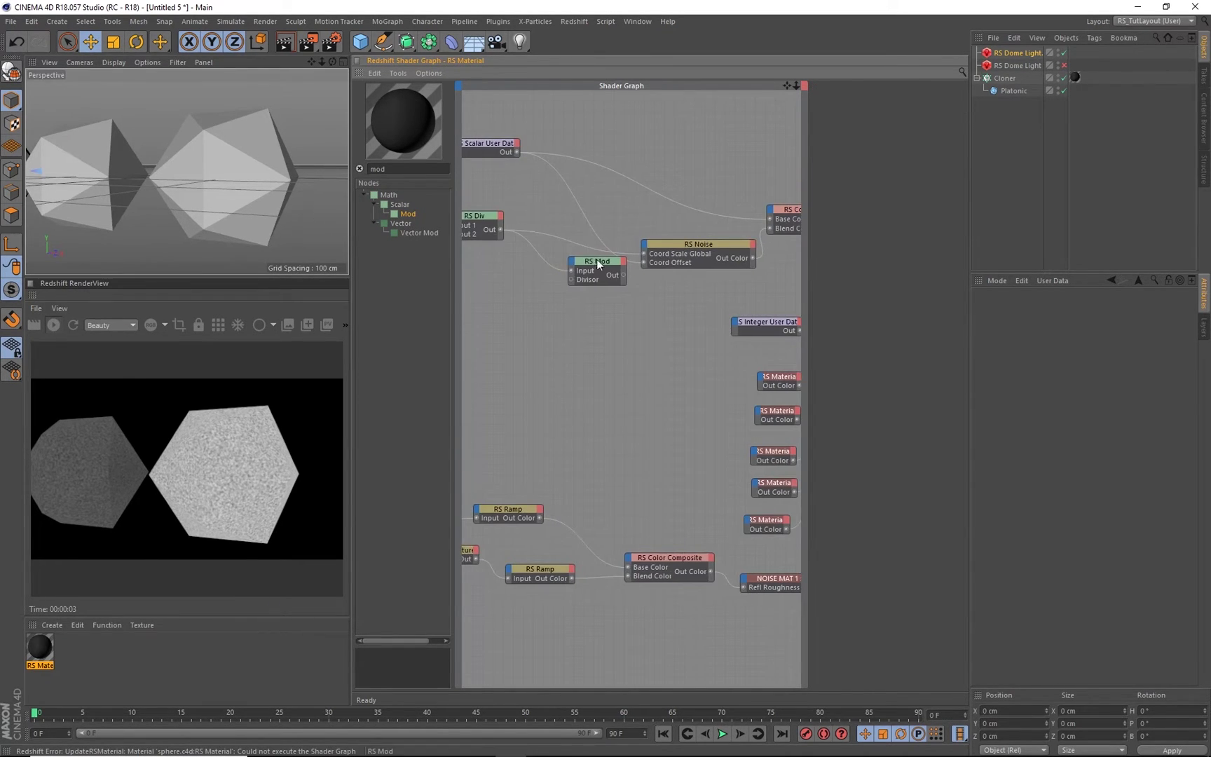
{"action": "left_click_drag", "start_coordinate": [596, 259], "coordinate": [564, 258]}
Set the RS Mod node's Divisor to 3 and connect its output to the RS Noise node's Coord Scale Global
{"action": "left_click", "coordinate": [866, 142]}
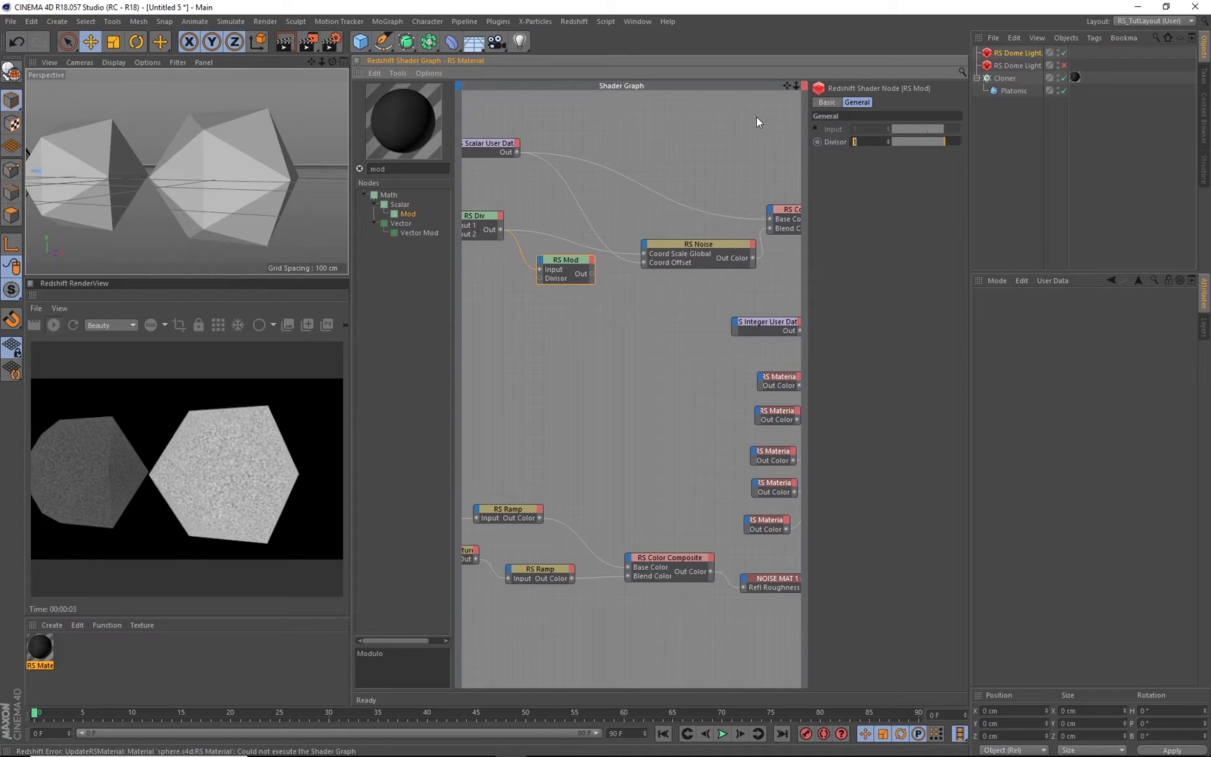
{"action": "type", "text": "3"}
{"action": "key", "text": "Return"}
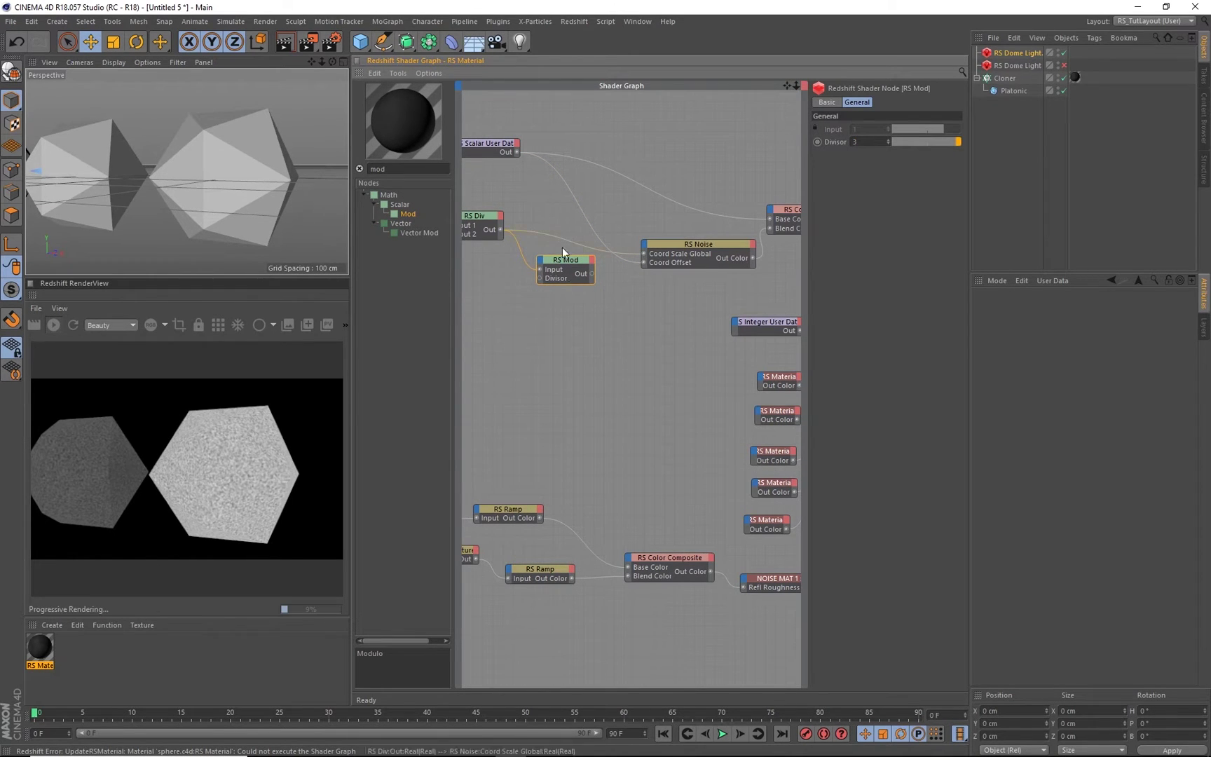
{"action": "left_click_drag", "start_coordinate": [590, 274], "coordinate": [644, 254]}
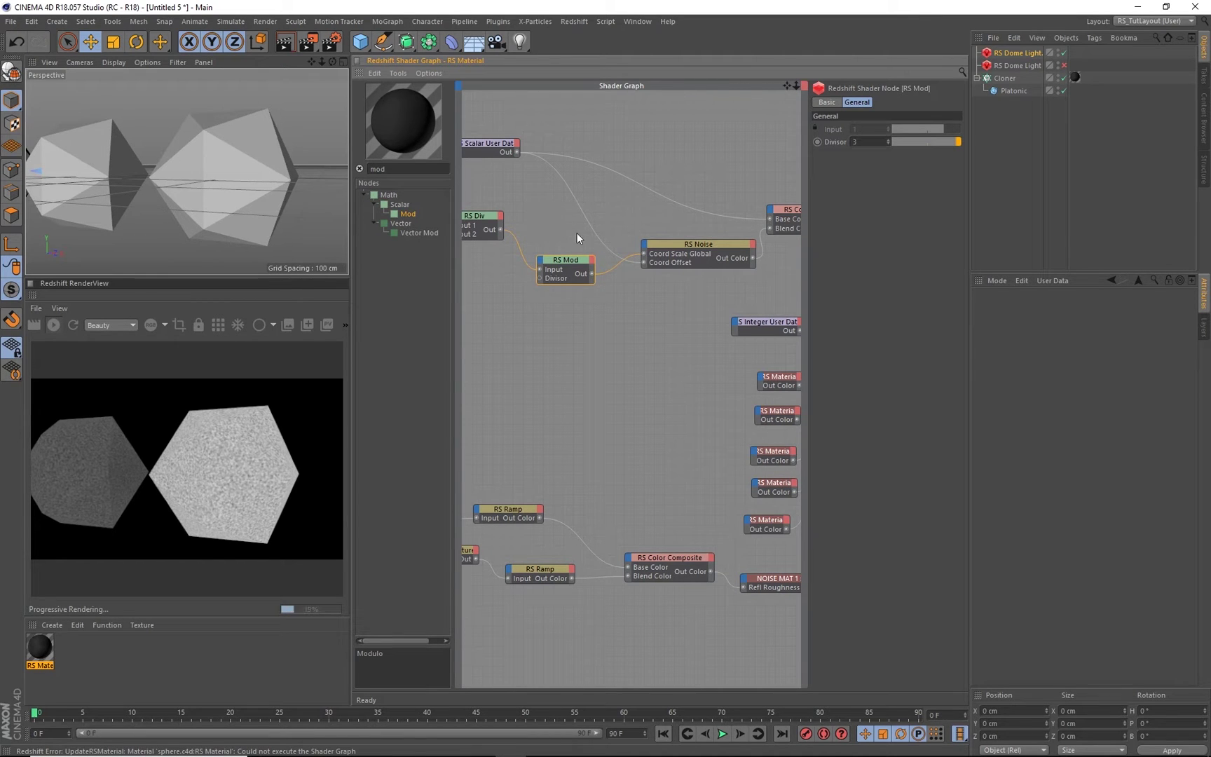
Try smaller Divisor values on the RS Mod node, including 2 and 0.1, while viewing the row of clones
{"action": "scroll", "coordinate": [203, 220], "scroll_direction": "down", "scroll_amount": 5}
{"action": "scroll", "coordinate": [203, 222], "scroll_direction": "up", "scroll_amount": 3}
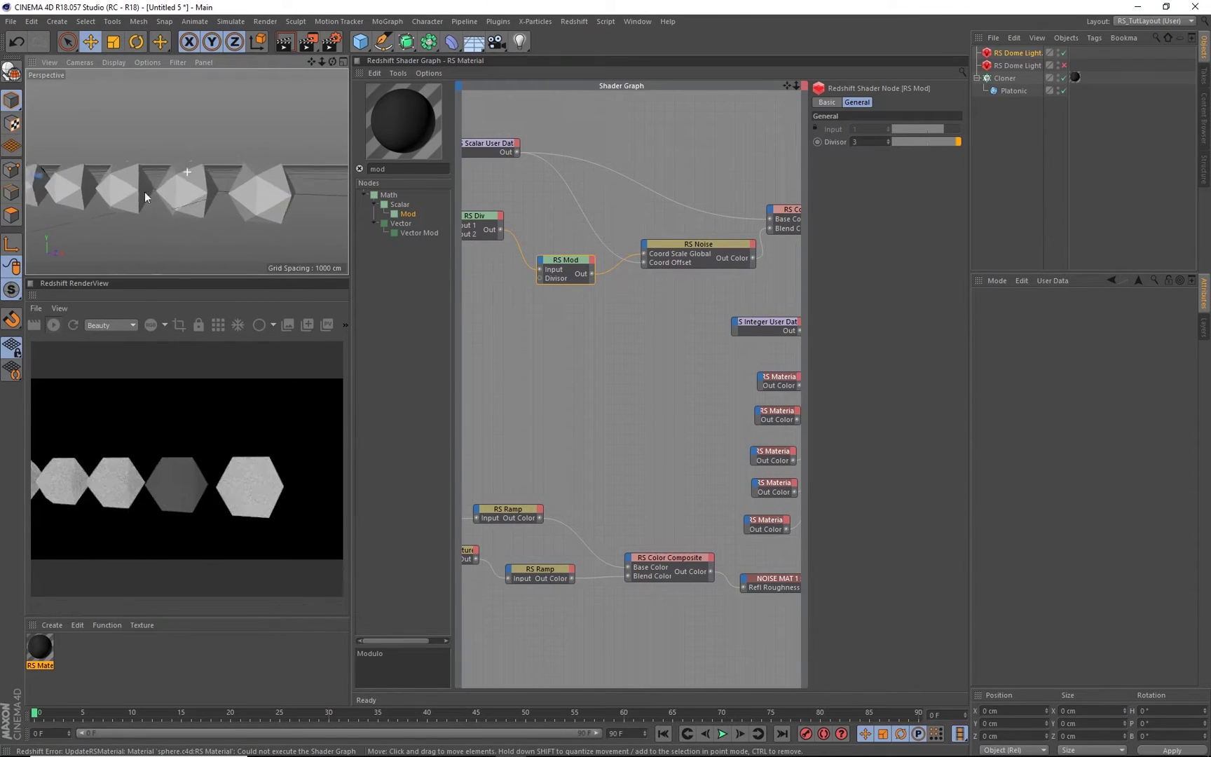
{"action": "scroll", "coordinate": [184, 203], "scroll_direction": "down", "scroll_amount": 2}
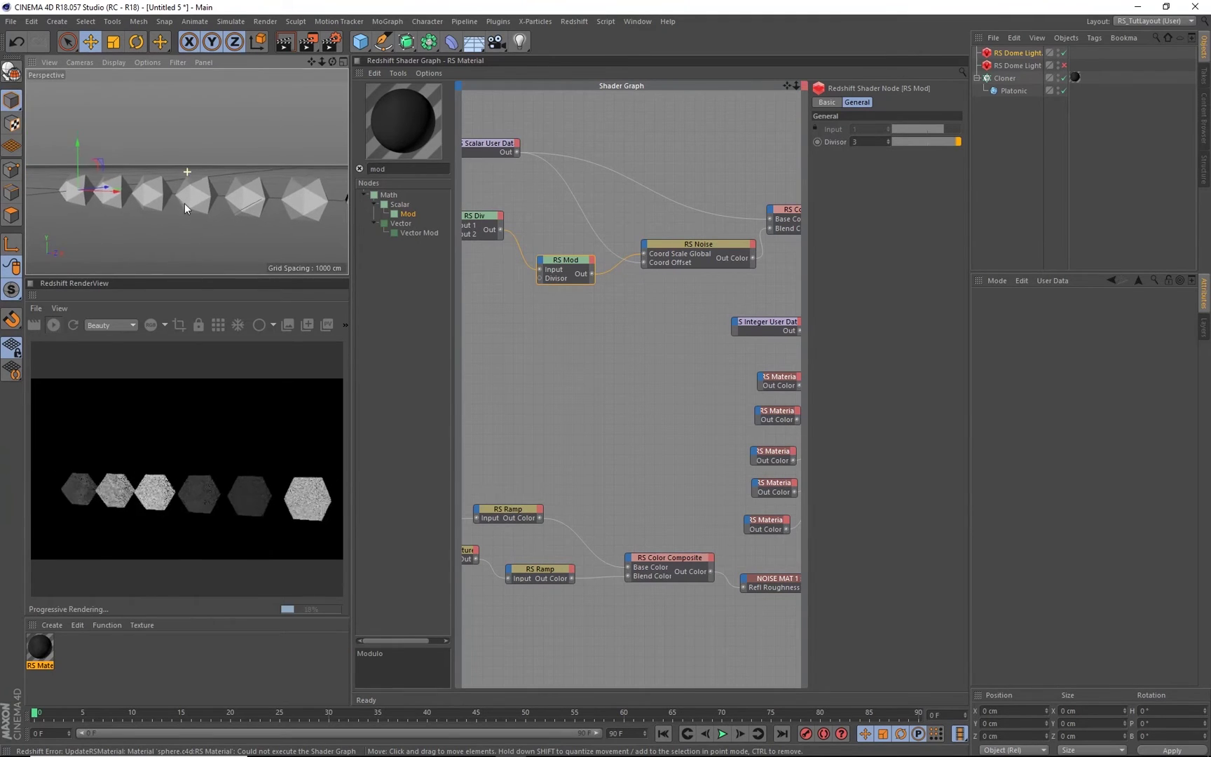
{"action": "type", "text": "2"}
{"action": "left_click_drag", "start_coordinate": [876, 145], "coordinate": [735, 93]}
{"action": "key", "text": "Return"}
{"action": "type", "text": "18"}
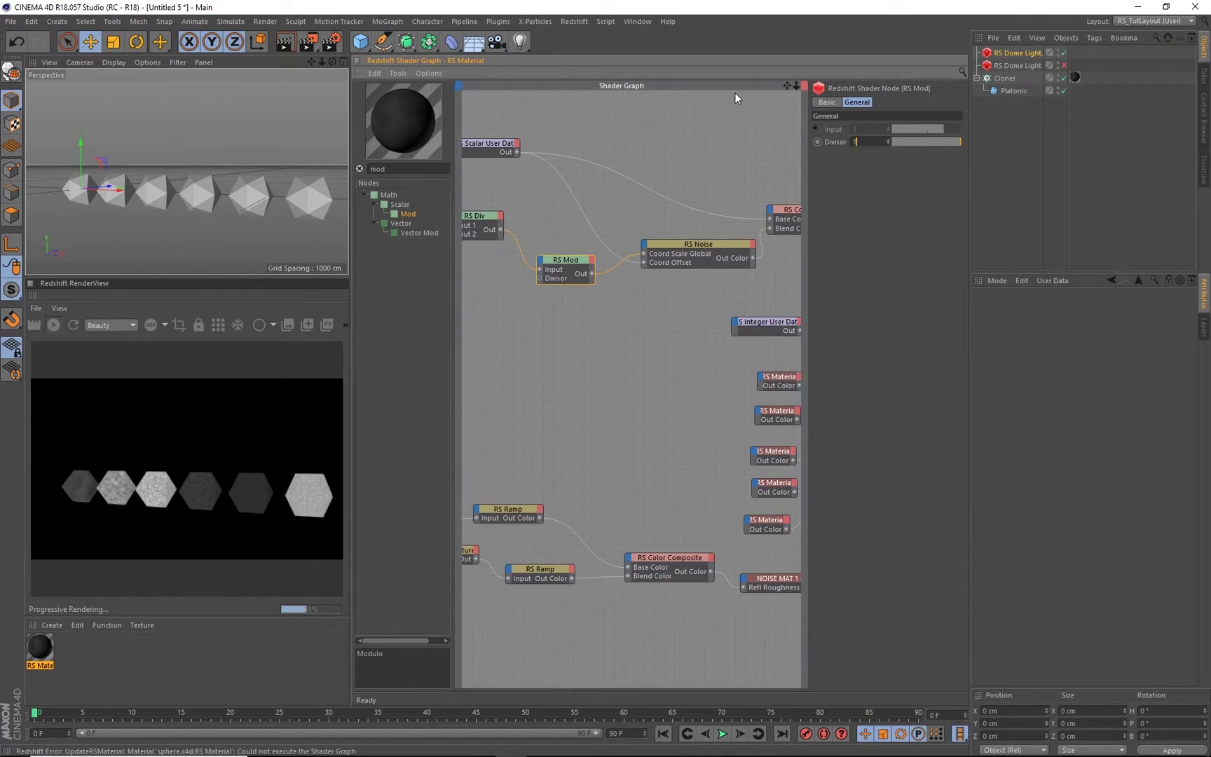
{"action": "key", "text": "Return"}
{"action": "type", "text": "0.1"}
{"action": "key", "text": "Return"}
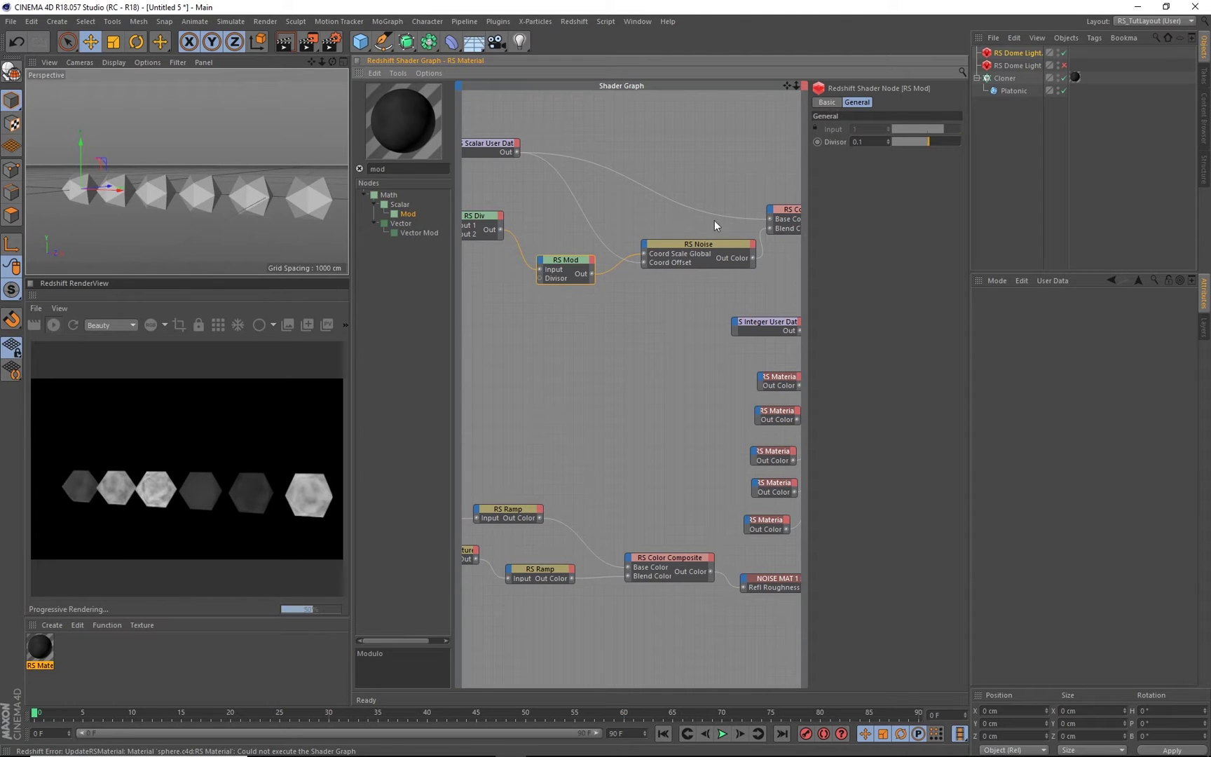
Try a Divisor of 1 on the RS Mod node
{"action": "scroll", "coordinate": [214, 233], "scroll_direction": "up", "scroll_amount": 3}
{"action": "middle_click_drag", "start_coordinate": [214, 233], "coordinate": [273, 237], "text": "alt"}
{"action": "left_click_drag", "start_coordinate": [869, 141], "coordinate": [780, 75]}
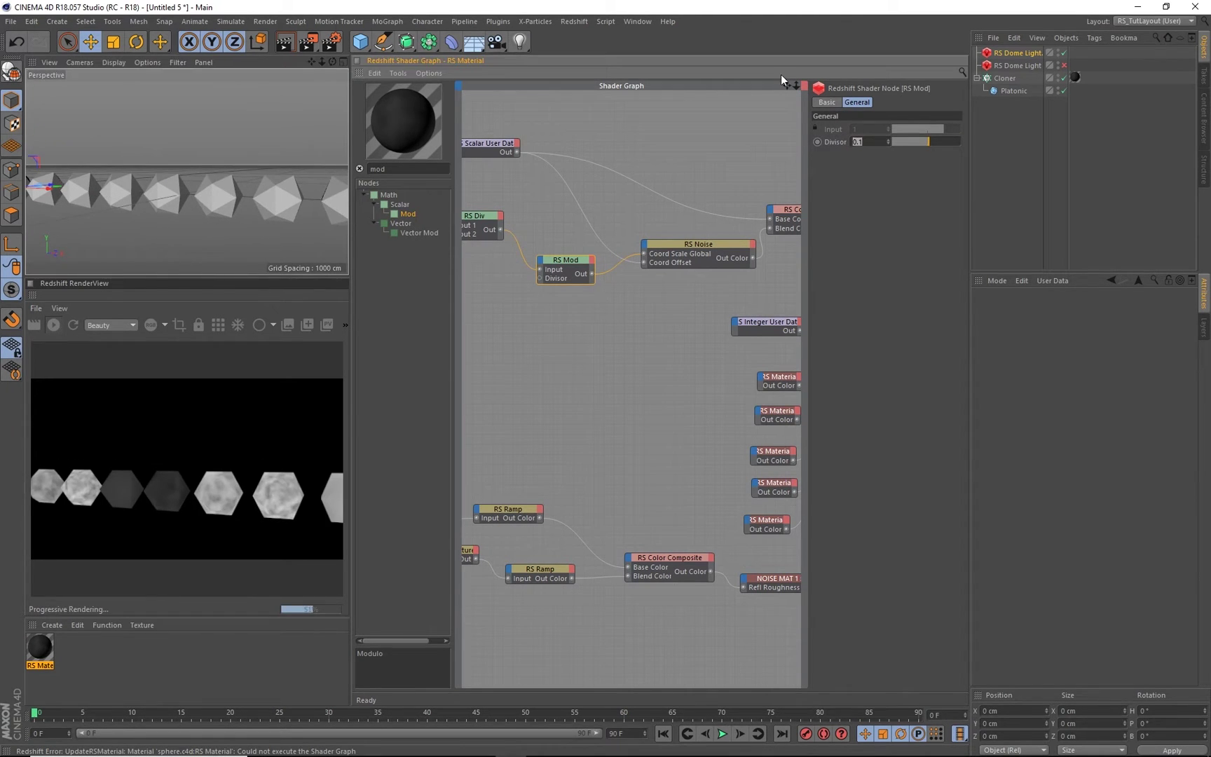
{"action": "type", "text": "1"}
{"action": "key", "text": "Return"}
Clear the node search and set the RS Mod node's Divisor to 0.5
{"action": "middle_click_drag", "start_coordinate": [595, 324], "coordinate": [627, 329], "text": "alt"}
{"action": "left_click", "coordinate": [360, 169]}
{"action": "left_click_drag", "start_coordinate": [606, 264], "coordinate": [603, 259]}
{"action": "left_click_drag", "start_coordinate": [869, 141], "coordinate": [721, 85]}
{"action": "type", "text": "0.5"}
{"action": "key", "text": "Return"}
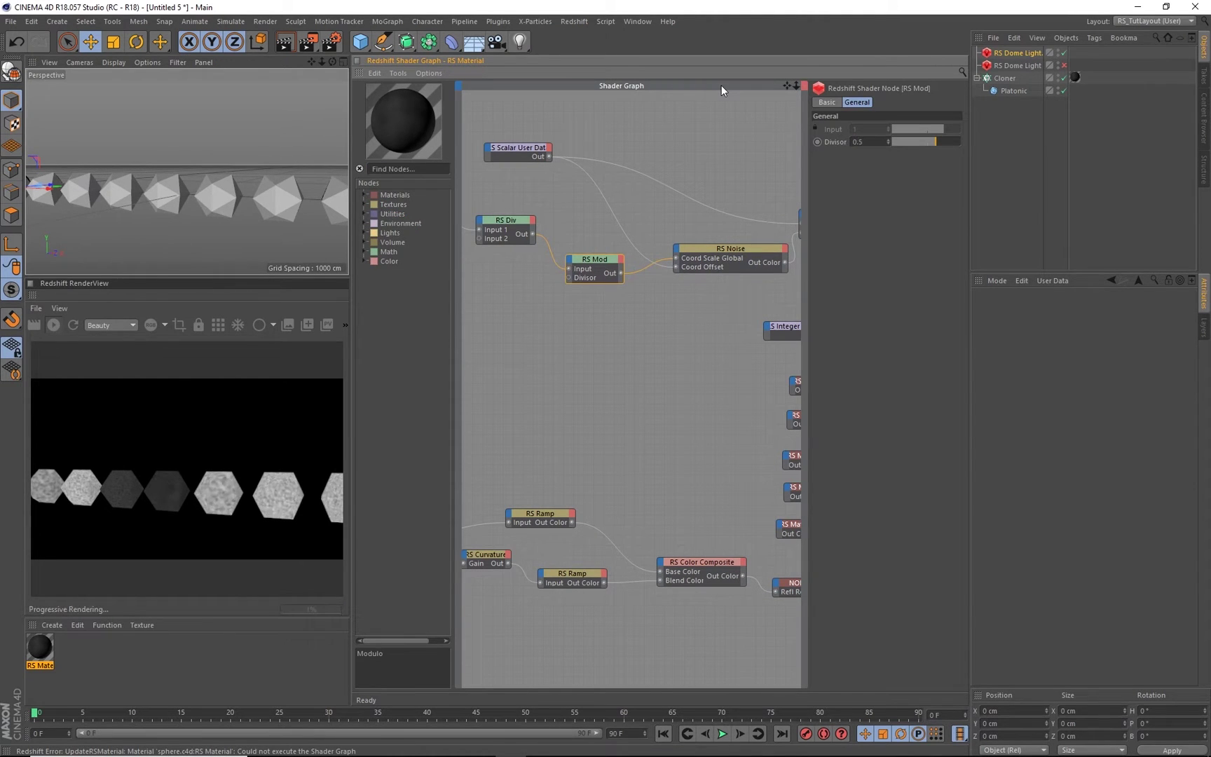
Examine how the noise scale varies between clones along the row, up close and from a distance
{"action": "middle_click_drag", "start_coordinate": [116, 169], "coordinate": [214, 164], "text": "alt"}
{"action": "mouse_move", "coordinate": [94, 195]}
{"action": "right_mouse_down", "text": "alt"}
{"action": "mouse_move", "coordinate": [167, 183]}
{"action": "mouse_move", "coordinate": [115, 187]}
{"action": "right_mouse_up", "text": "alt"}
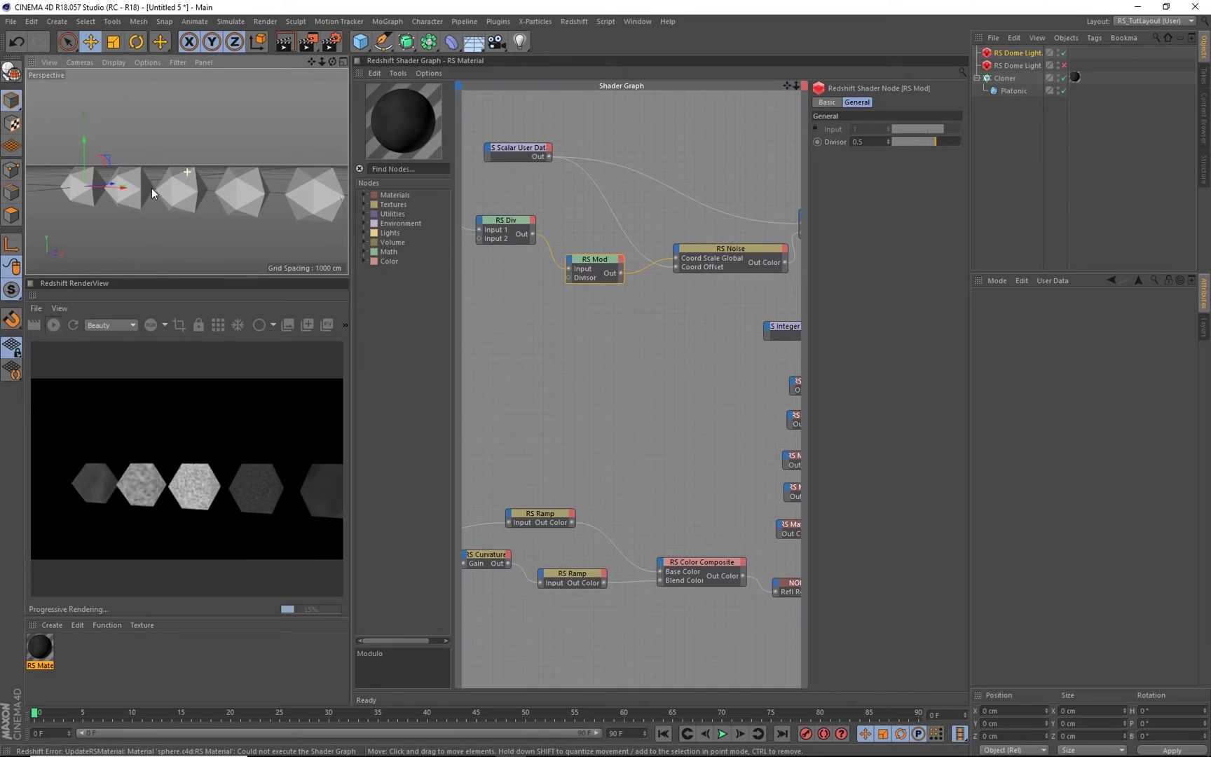
{"action": "middle_click_drag", "start_coordinate": [216, 164], "coordinate": [192, 162], "text": "alt"}
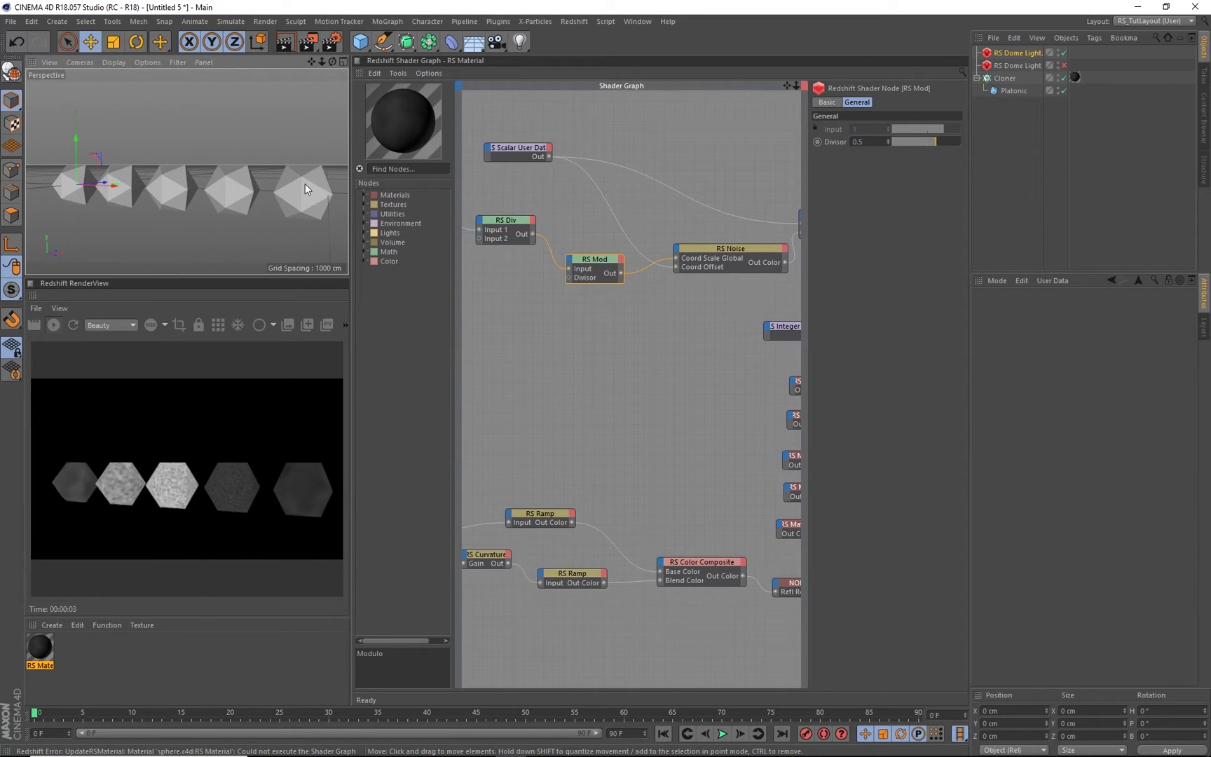
{"action": "middle_click_drag", "start_coordinate": [290, 194], "coordinate": [154, 187], "text": "alt"}
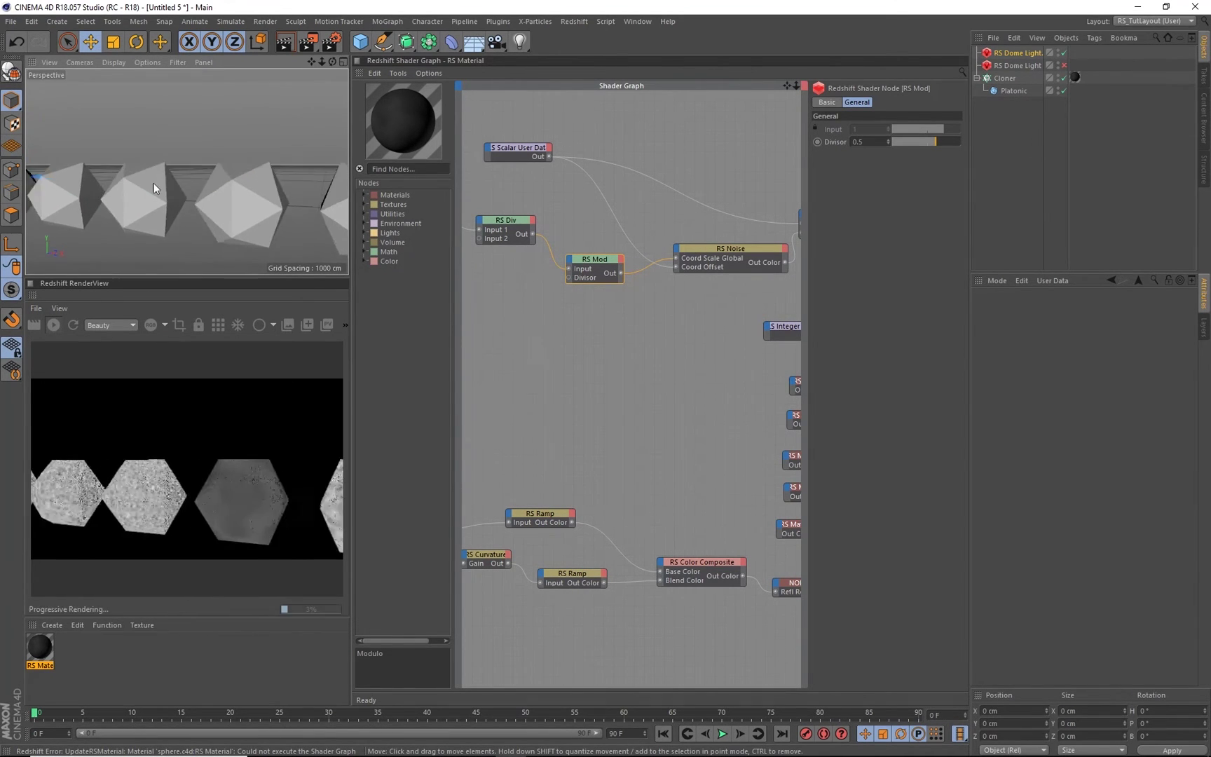
{"action": "right_click_drag", "start_coordinate": [154, 187], "coordinate": [162, 179], "text": "alt"}
{"action": "middle_click_drag", "start_coordinate": [162, 179], "coordinate": [201, 184], "text": "alt"}
{"action": "mouse_move", "coordinate": [201, 184]}
{"action": "left_mouse_down", "text": "alt"}
{"action": "mouse_move", "coordinate": [172, 193]}
{"action": "mouse_move", "coordinate": [202, 171]}
{"action": "left_mouse_up", "text": "alt"}
Switch the Cloner to Grid Array mode and enlarge its size to about 505 cm in X and 503 cm in Y, and widen Z
{"action": "left_click", "coordinate": [1008, 82]}
{"action": "left_click", "coordinate": [1043, 333]}
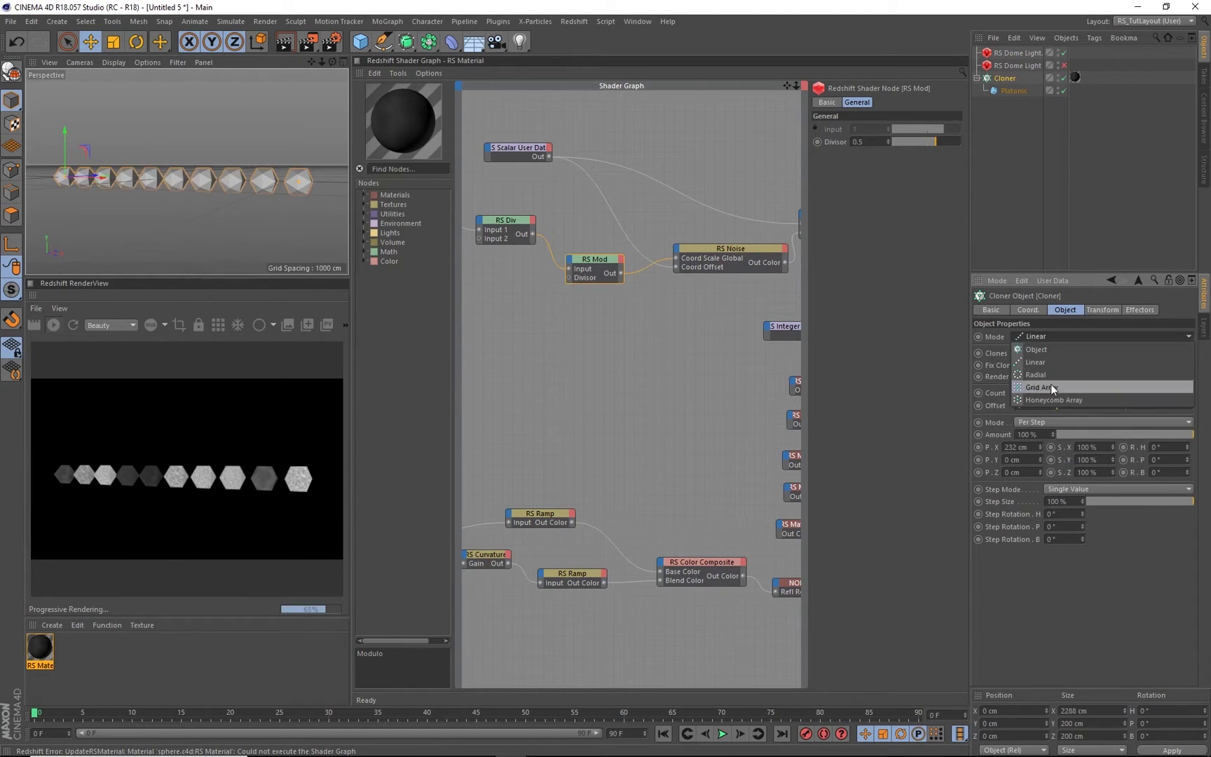
{"action": "left_click", "coordinate": [1050, 384]}
{"action": "key", "text": "o"}
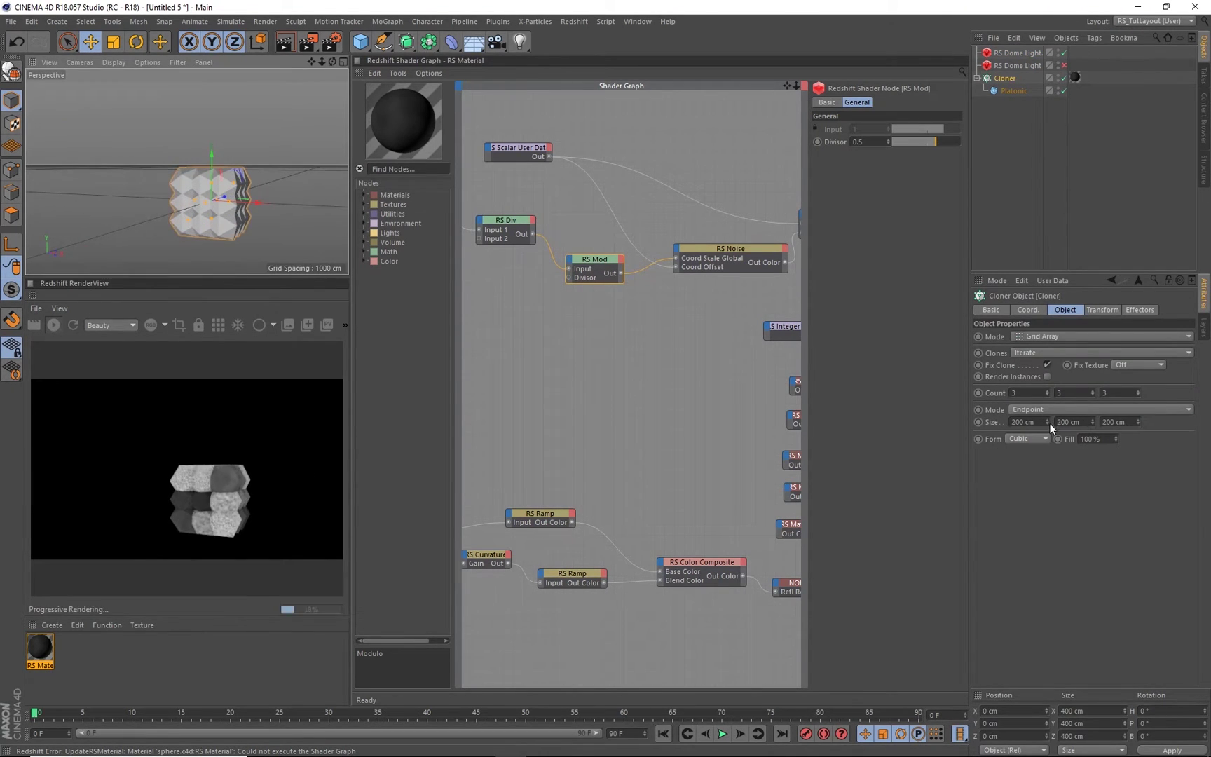
{"action": "left_click_drag", "start_coordinate": [1047, 422], "coordinate": [1066, 247]}
{"action": "left_click_drag", "start_coordinate": [1091, 422], "coordinate": [1089, 306]}
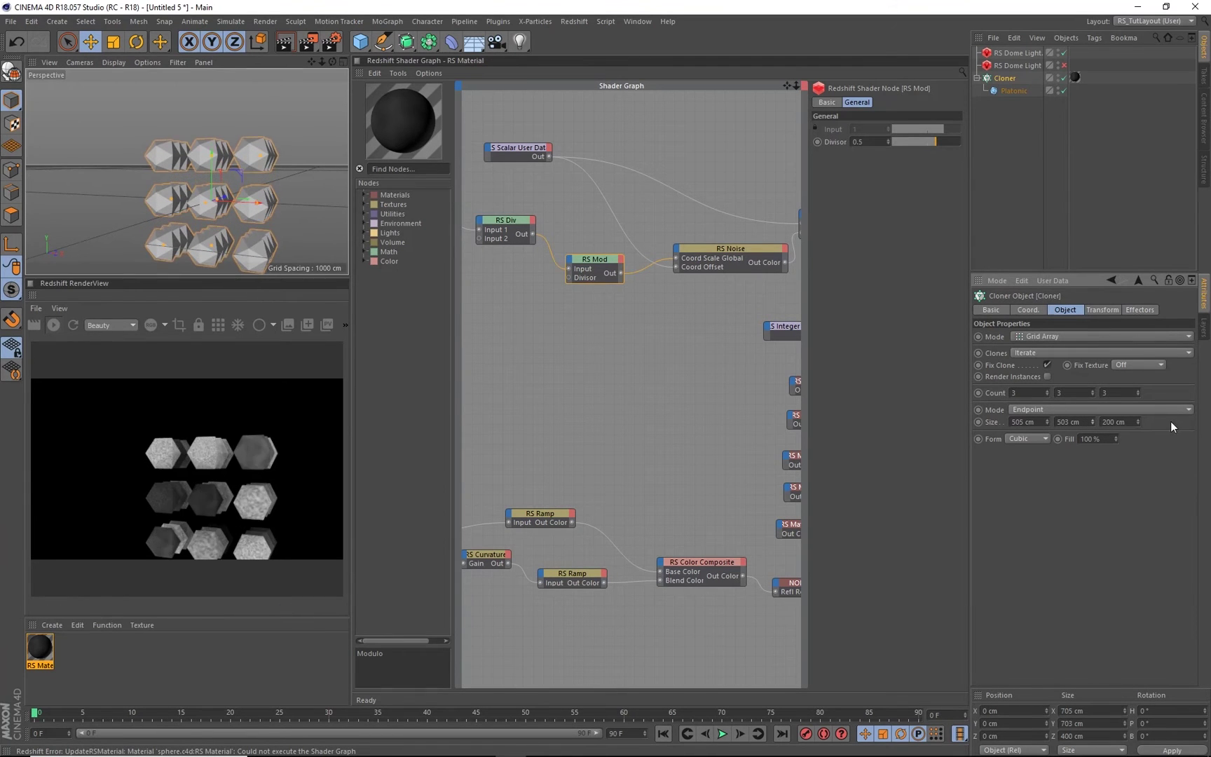
{"action": "left_click_drag", "start_coordinate": [1137, 422], "coordinate": [1157, 356]}
{"action": "mouse_move", "coordinate": [239, 205]}
{"action": "left_mouse_down", "text": "alt"}
{"action": "mouse_move", "coordinate": [133, 151]}
{"action": "mouse_move", "coordinate": [148, 163]}
{"action": "mouse_move", "coordinate": [188, 148]}
{"action": "left_mouse_up", "text": "alt"}
Apply the Gold preset to the RS Material node that feeds the Output
{"action": "middle_click_drag", "start_coordinate": [690, 334], "coordinate": [574, 321], "text": "alt"}
{"action": "left_click", "coordinate": [602, 266]}
{"action": "middle_click_drag", "start_coordinate": [710, 255], "coordinate": [734, 269], "text": "alt"}
{"action": "left_click", "coordinate": [878, 161]}
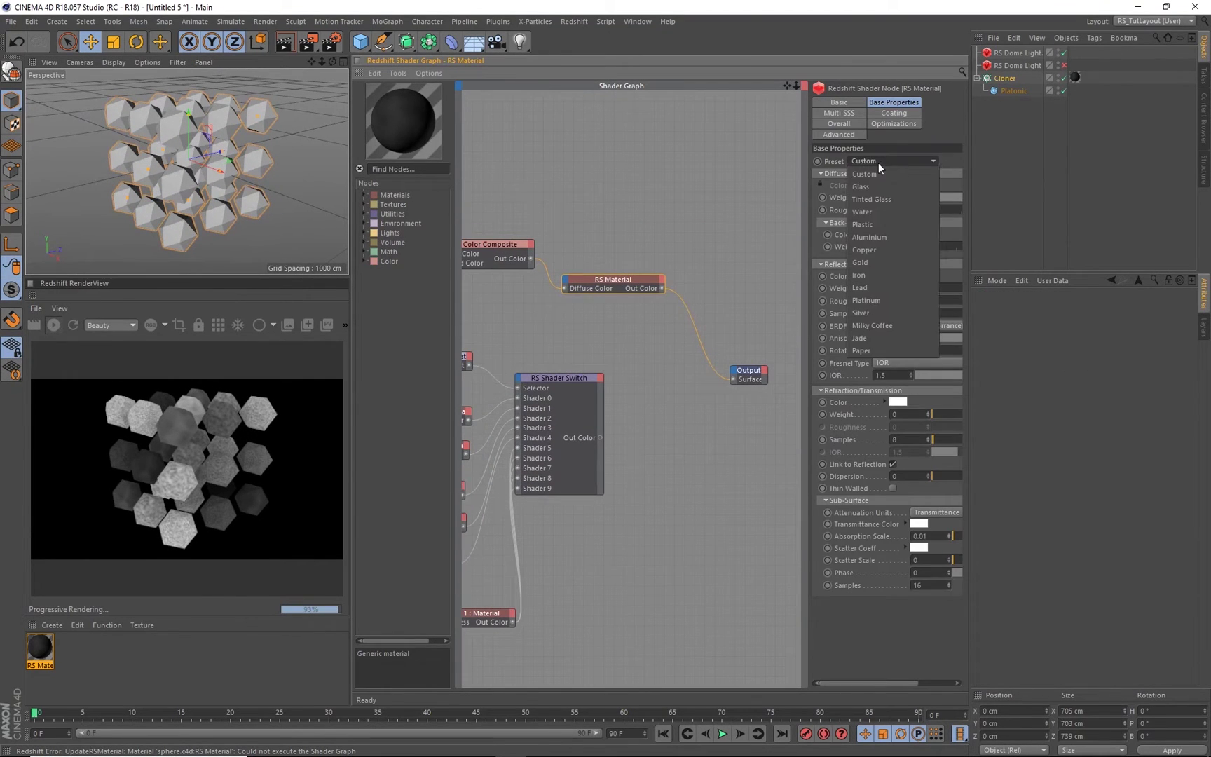
{"action": "left_click", "coordinate": [873, 259]}
Reposition the RS Material node and connect the Color Composite output to its Refl Weight
{"action": "left_click_drag", "start_coordinate": [611, 281], "coordinate": [533, 258]}
{"action": "left_click", "coordinate": [589, 272]}
{"action": "mouse_move", "coordinate": [672, 302]}
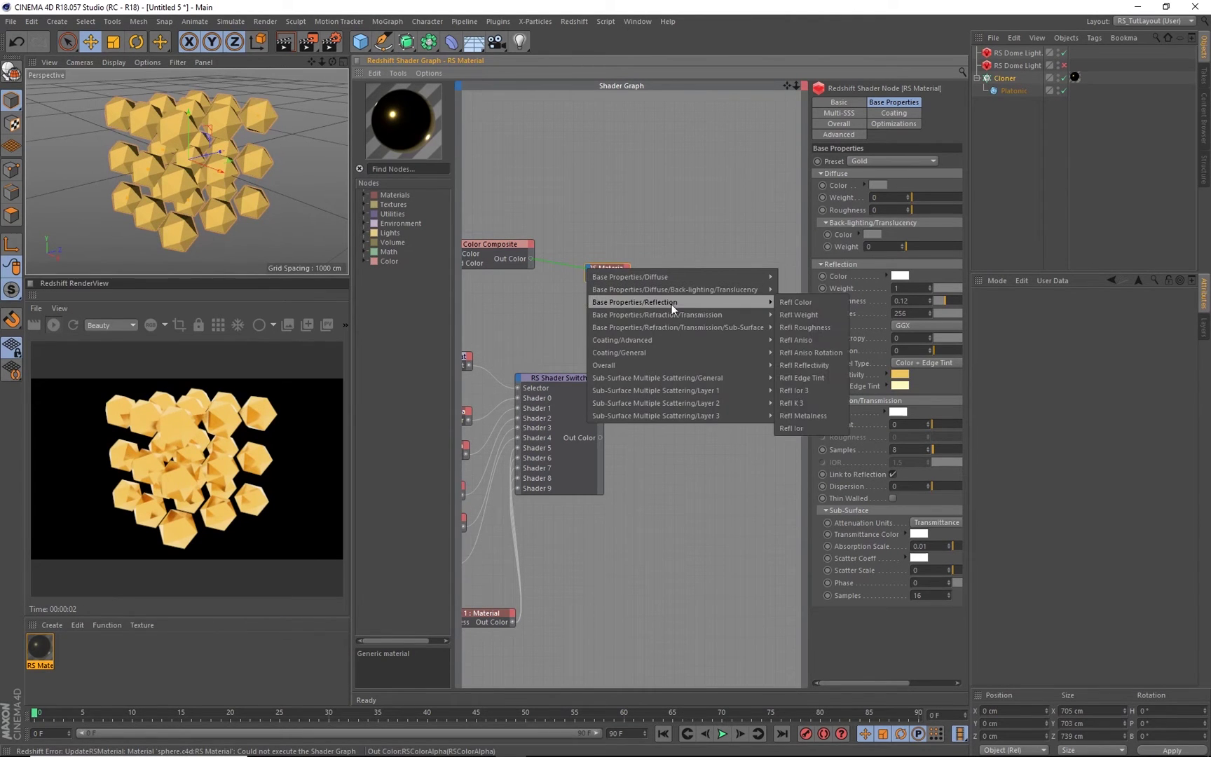
{"action": "left_click", "coordinate": [829, 313]}
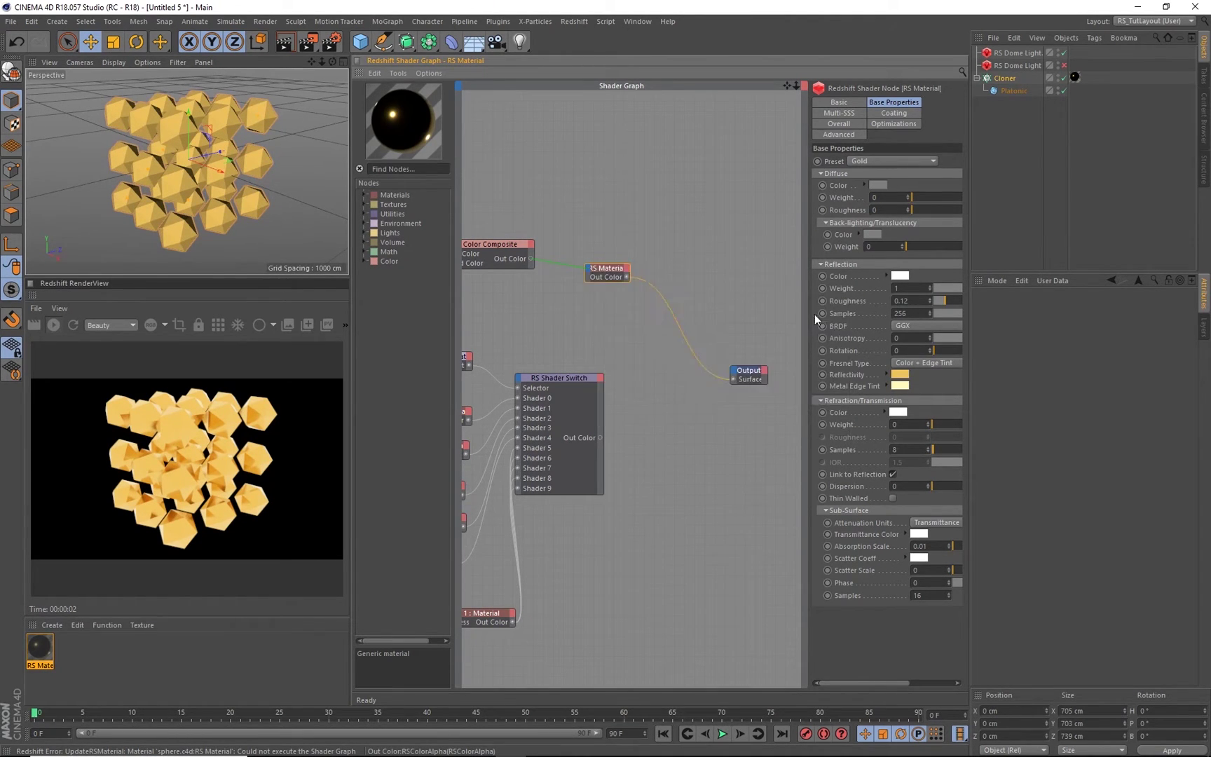
View the gold clone grid from several angles and widen the viewport and render view
{"action": "left_click_drag", "start_coordinate": [183, 168], "coordinate": [260, 141], "text": "alt"}
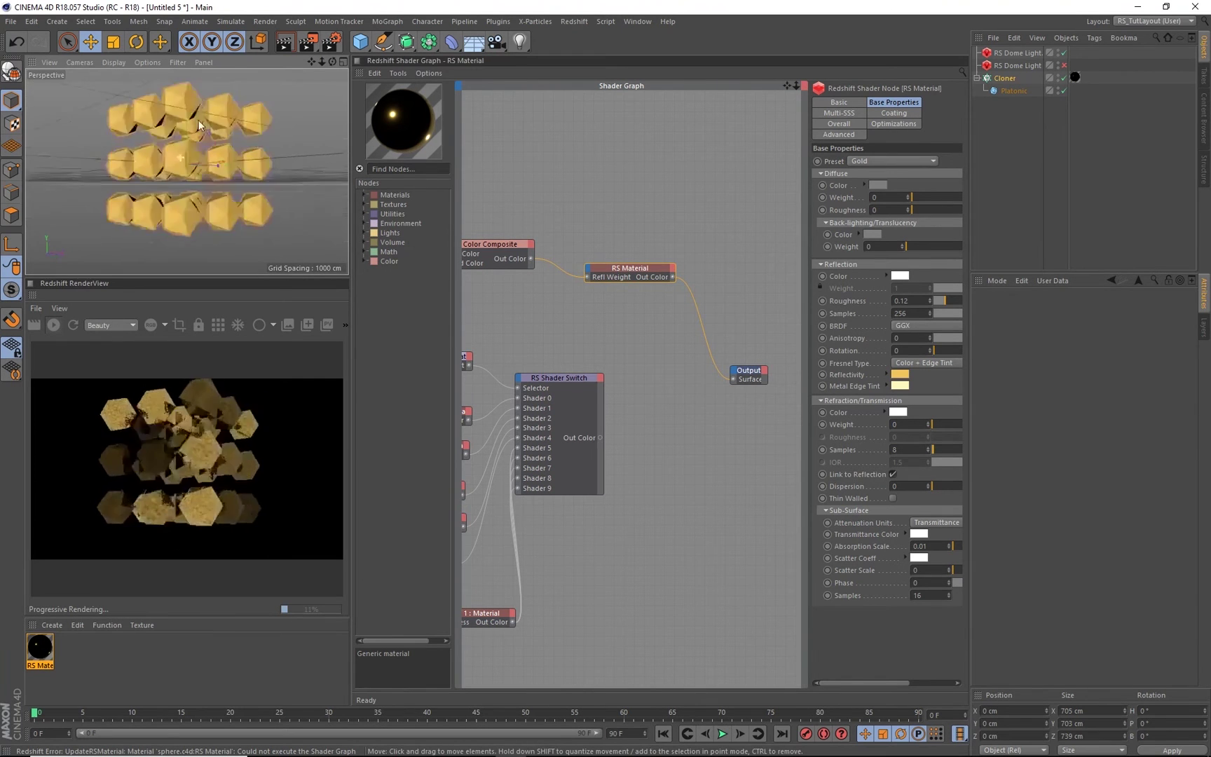
{"action": "left_click_drag", "start_coordinate": [198, 124], "coordinate": [178, 175], "text": "alt"}
{"action": "left_click_drag", "start_coordinate": [350, 211], "coordinate": [530, 211]}
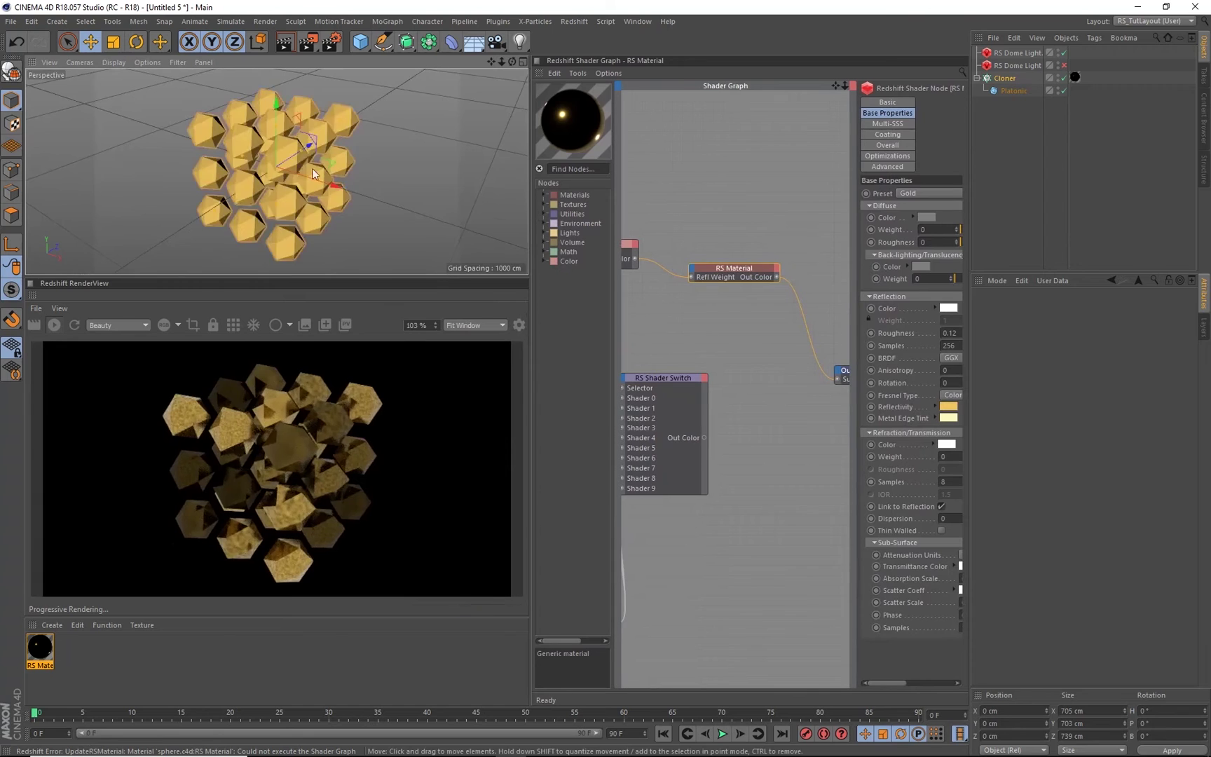
Disable the first RS Dome Light, enable the second one and examine the gold reflections on the clones
{"action": "left_click", "coordinate": [706, 147]}
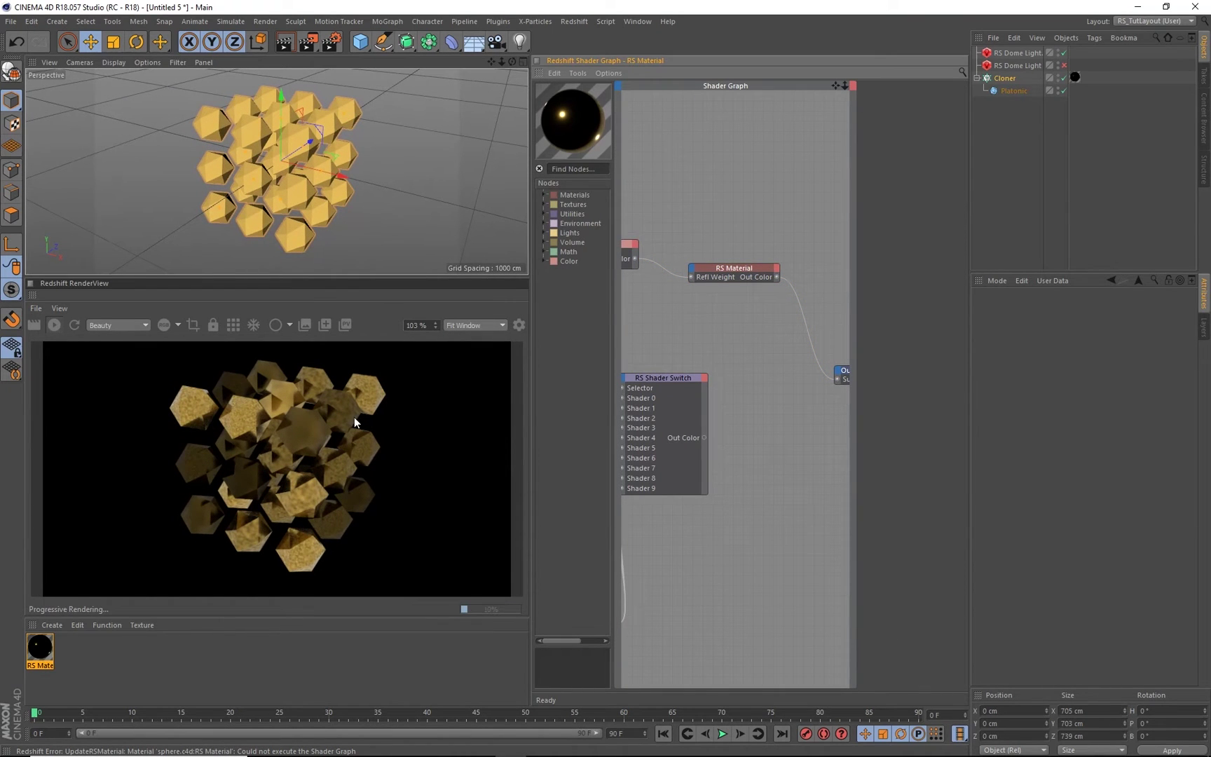
{"action": "left_click", "coordinate": [1063, 53]}
{"action": "left_click", "coordinate": [1062, 65]}
{"action": "left_click_drag", "start_coordinate": [320, 165], "coordinate": [275, 155], "text": "alt"}
{"action": "right_click_drag", "start_coordinate": [275, 154], "coordinate": [363, 159], "text": "alt"}
{"action": "scroll", "coordinate": [363, 163], "scroll_direction": "down", "scroll_amount": 6}
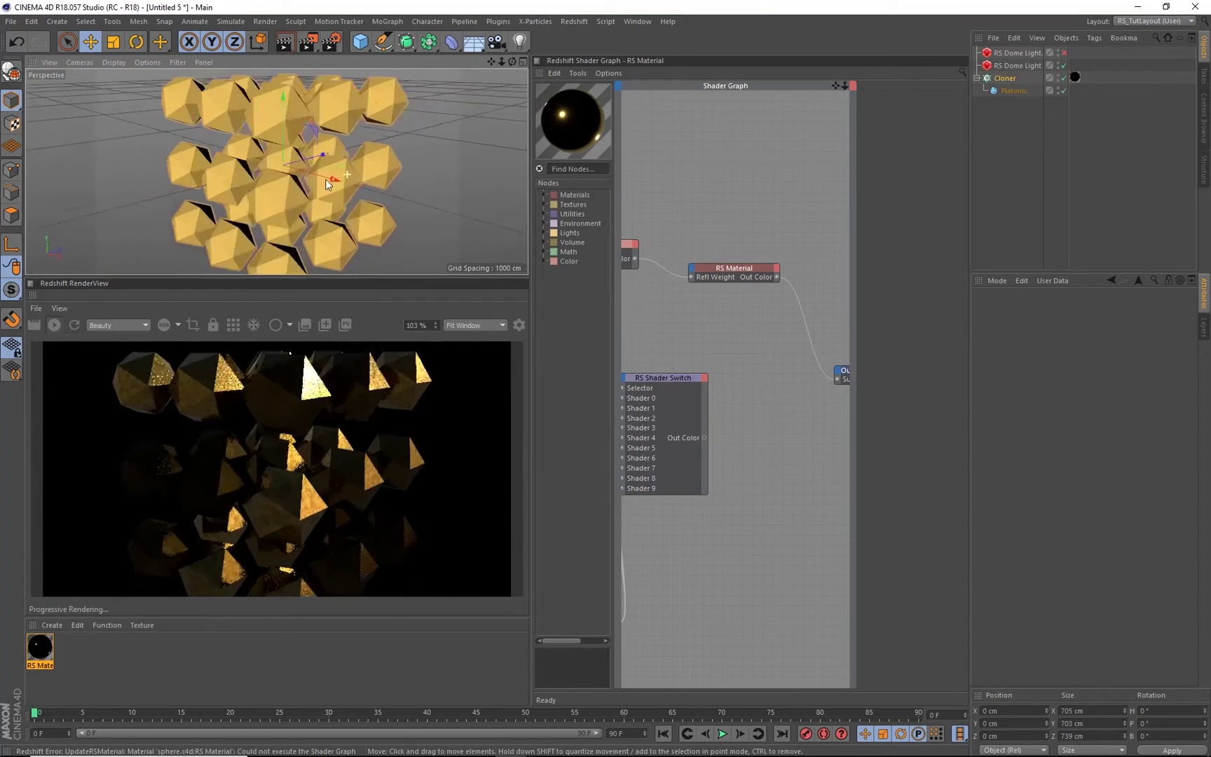
{"action": "left_click_drag", "start_coordinate": [360, 176], "coordinate": [280, 171], "text": "alt"}
Check the second RS Dome Light's map settings and view the lit clone grid from another angle
{"action": "left_click", "coordinate": [1017, 65]}
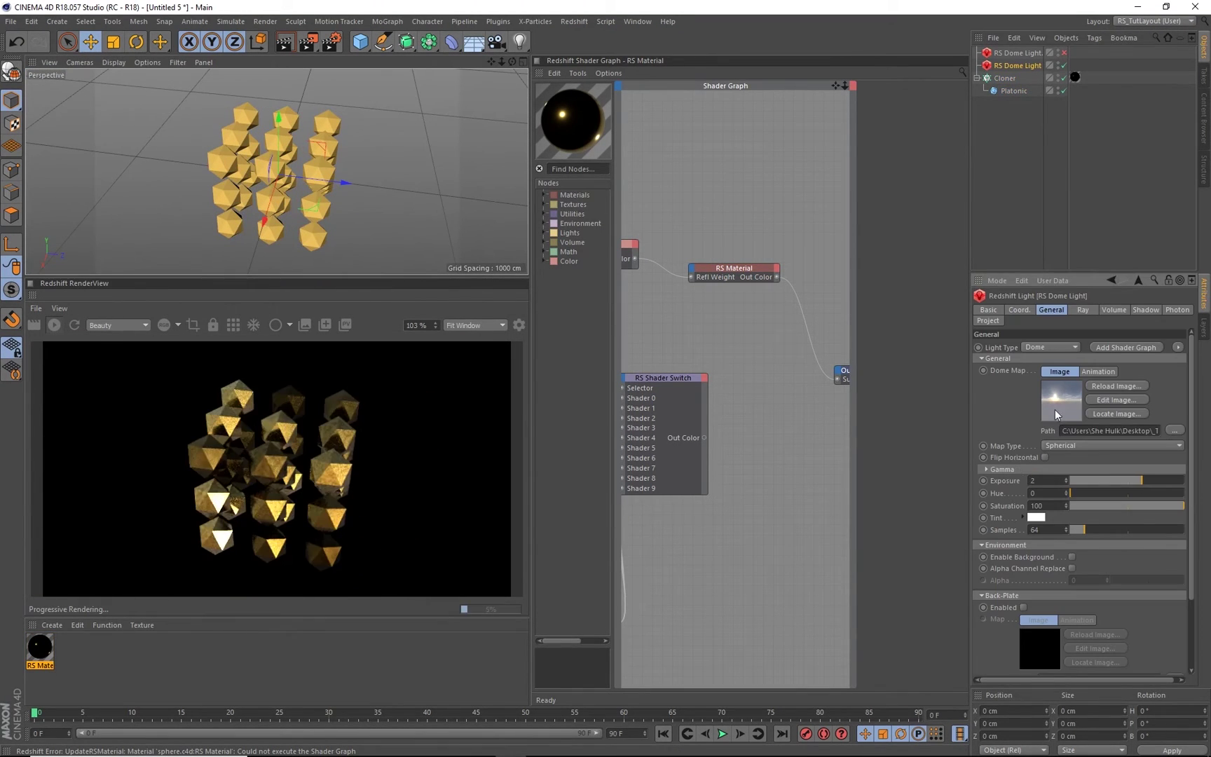
{"action": "scroll", "coordinate": [273, 168], "scroll_direction": "up", "scroll_amount": 3}
{"action": "left_click_drag", "start_coordinate": [272, 169], "coordinate": [350, 160], "text": "alt"}
{"action": "left_click", "coordinate": [403, 158]}
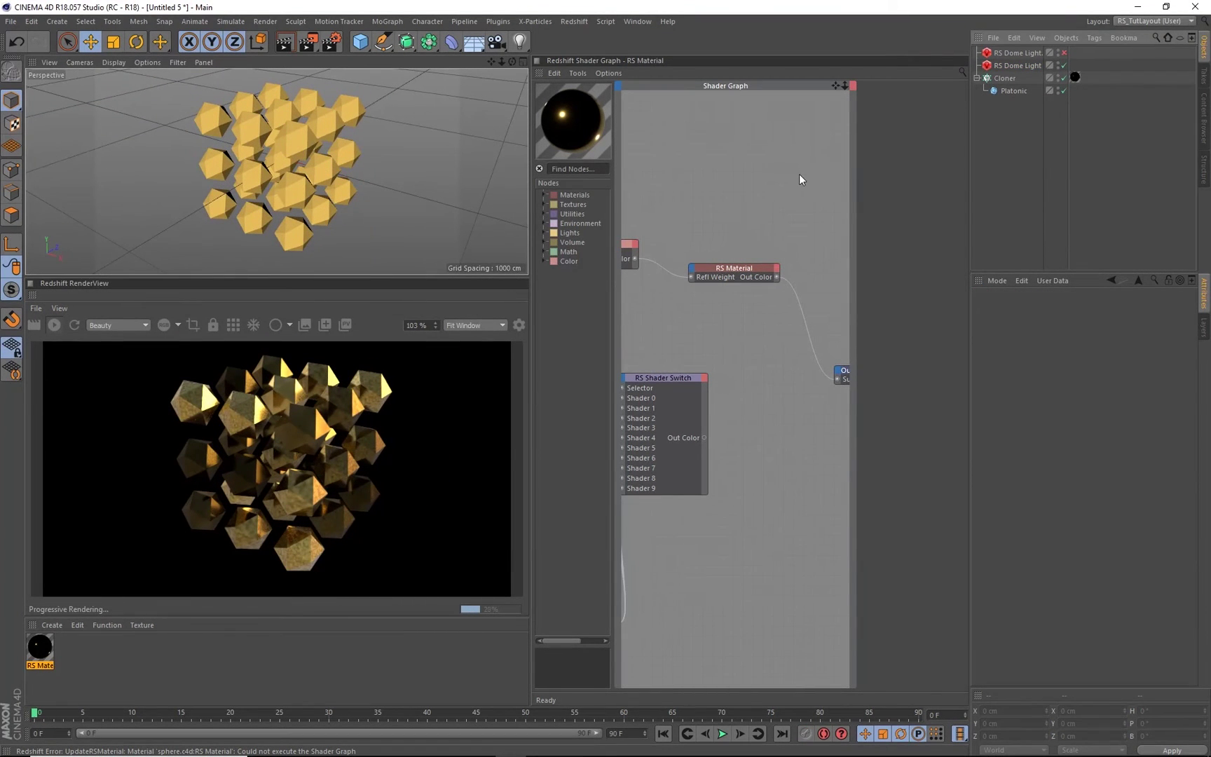
Try the RS Shader Switch output on the Output node's Surface, and reconnect the RS Material in its place
{"action": "middle_click_drag", "start_coordinate": [712, 243], "coordinate": [779, 235], "text": "alt"}
{"action": "scroll", "coordinate": [750, 284], "scroll_direction": "down", "scroll_amount": 3}
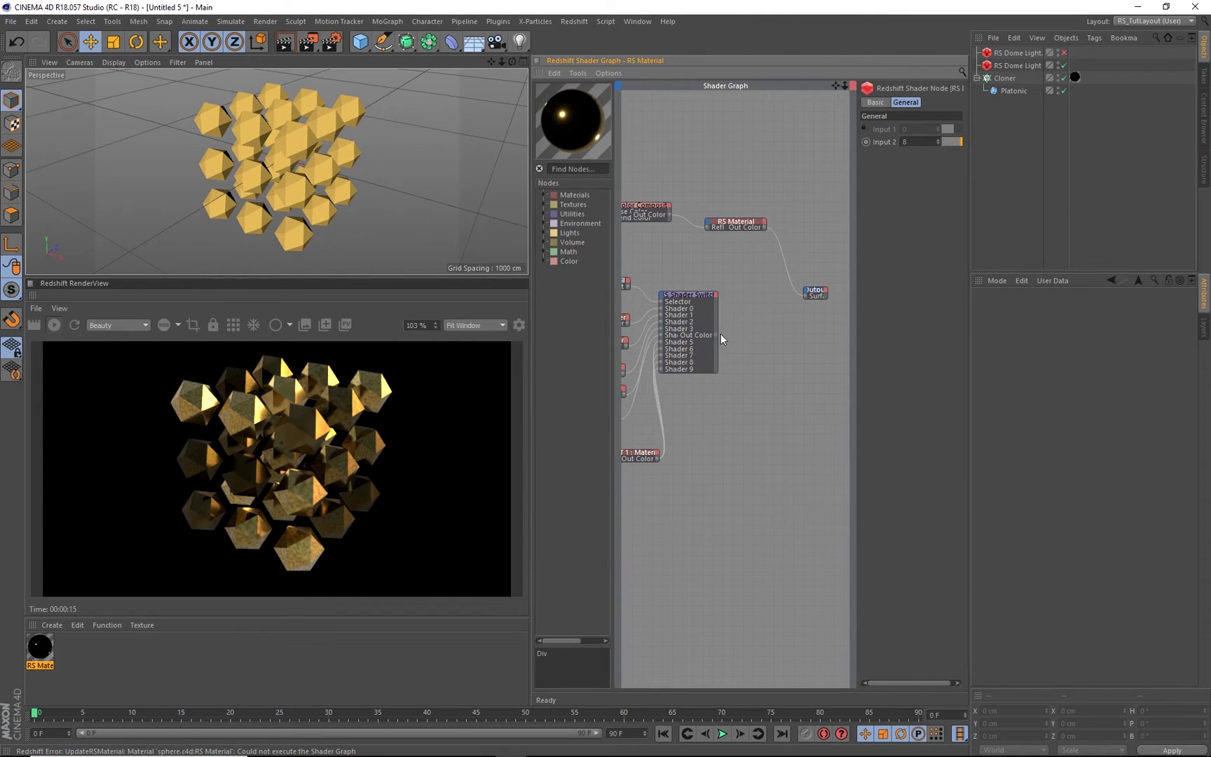
{"action": "left_click_drag", "start_coordinate": [714, 335], "coordinate": [737, 335]}
{"action": "left_click_drag", "start_coordinate": [804, 294], "coordinate": [806, 295]}
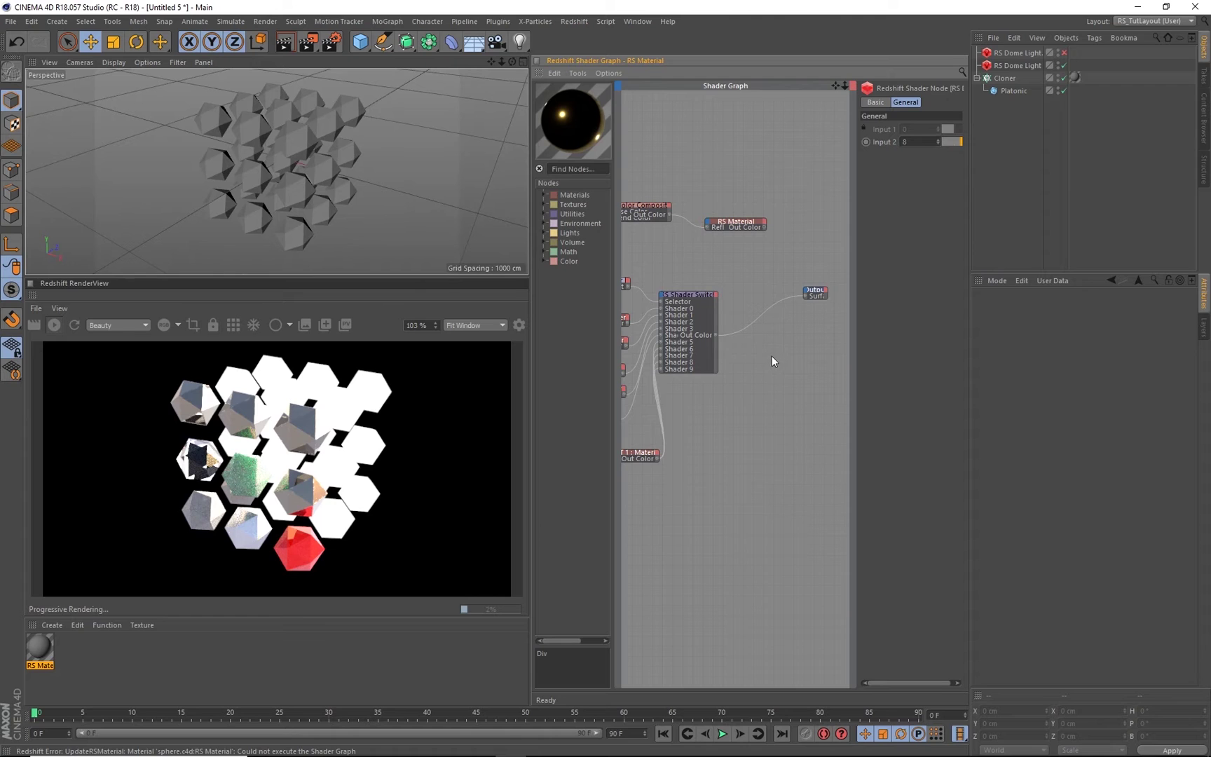
{"action": "left_click", "coordinate": [698, 294]}
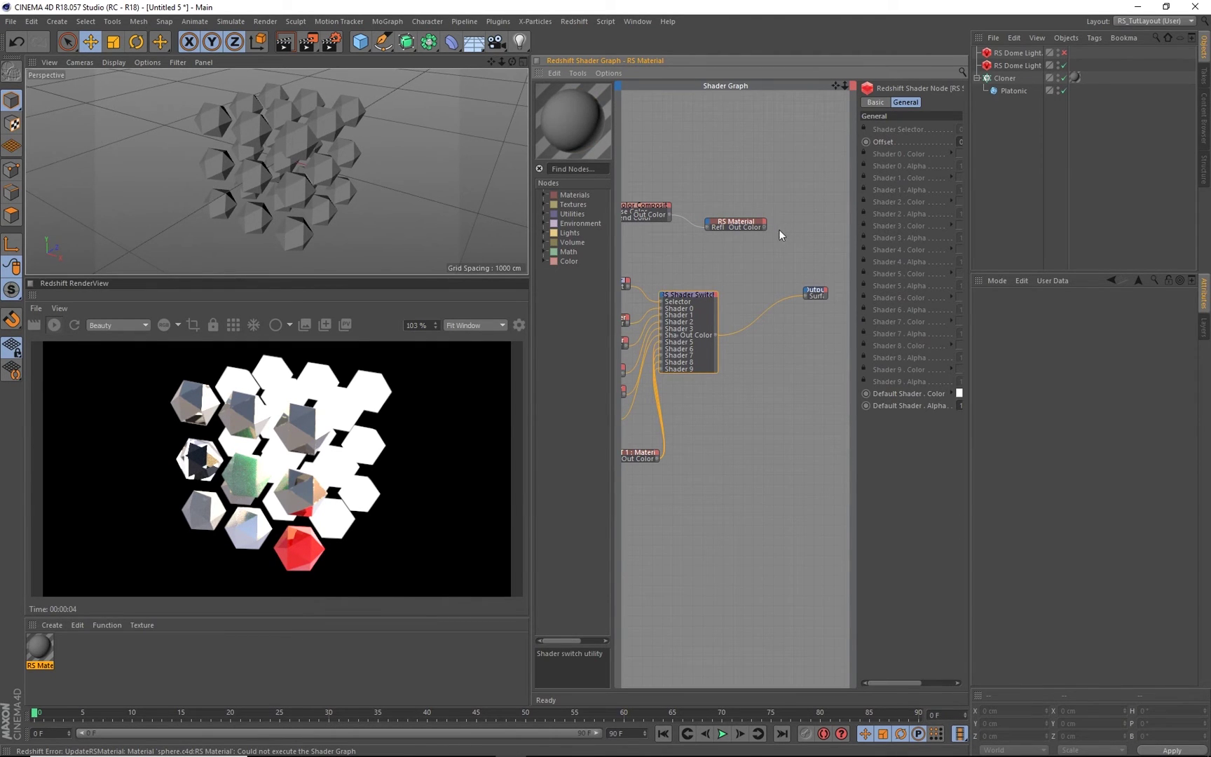
{"action": "left_click_drag", "start_coordinate": [335, 159], "coordinate": [305, 157], "text": "alt"}
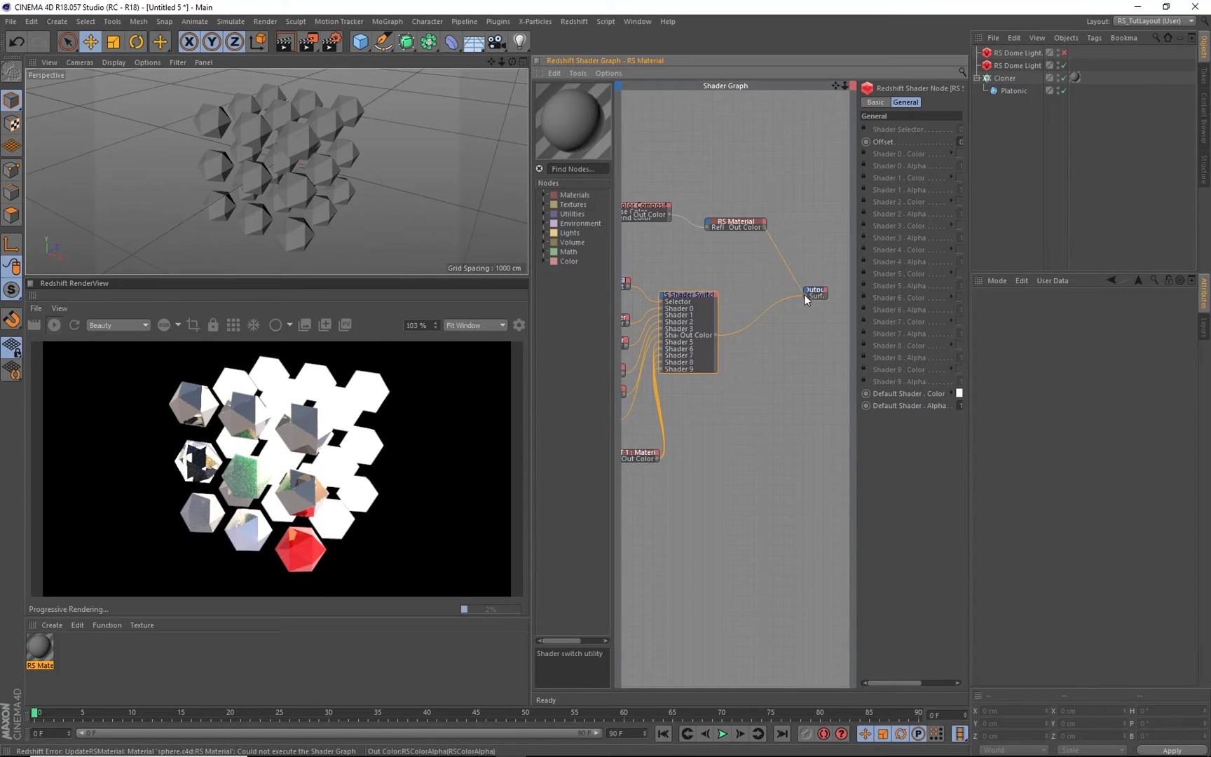
{"action": "left_click_drag", "start_coordinate": [804, 295], "coordinate": [805, 296]}
Insert an RS Mod node between the Integer User Data node and the RS Shader Switch Selector, and connect the switch to the Output's Surface
{"action": "middle_click_drag", "start_coordinate": [662, 268], "coordinate": [746, 269]}
{"action": "left_click_drag", "start_coordinate": [719, 287], "coordinate": [663, 287]}
{"action": "left_click", "coordinate": [571, 168]}
{"action": "type", "text": "mod"}
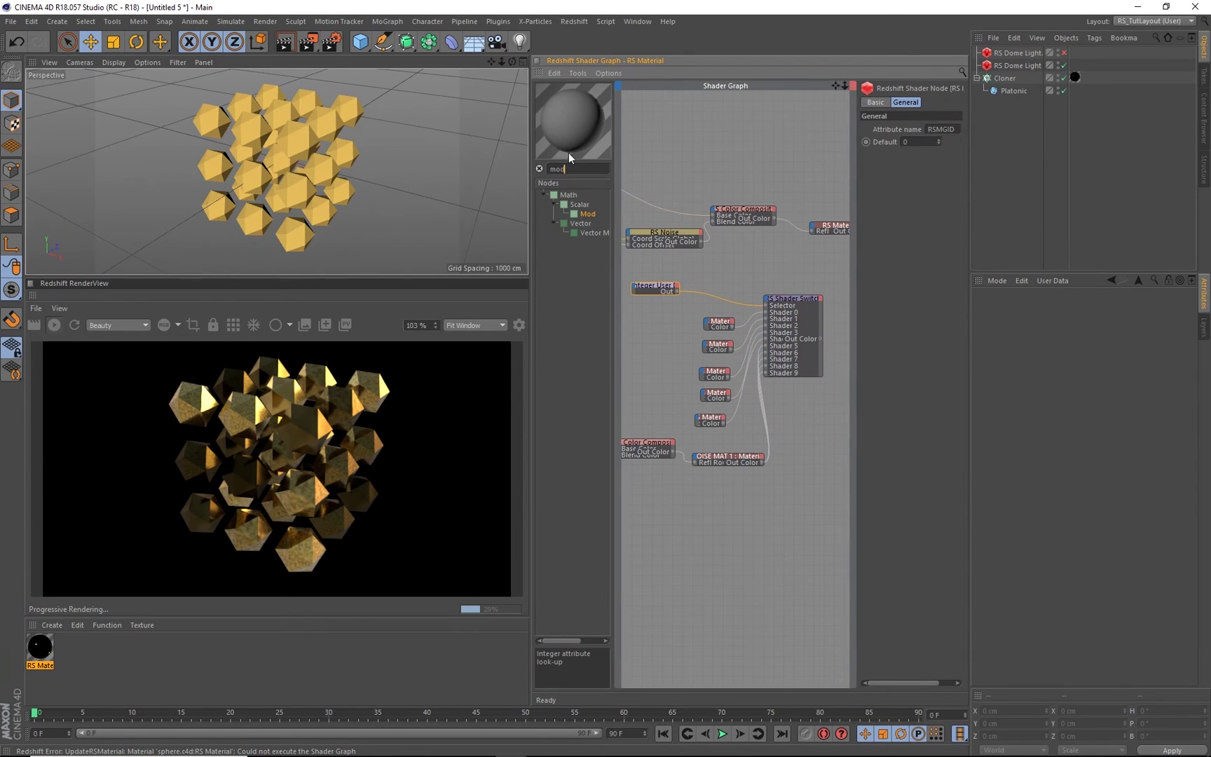
{"action": "left_click_drag", "start_coordinate": [587, 214], "coordinate": [706, 283]}
{"action": "left_click_drag", "start_coordinate": [747, 286], "coordinate": [718, 282]}
{"action": "middle_click_drag", "start_coordinate": [724, 263], "coordinate": [582, 260]}
{"action": "left_click_drag", "start_coordinate": [679, 339], "coordinate": [771, 296]}
Try a Divisor of 18 on the RS Mod node that drives the RS Shader Switch
{"action": "middle_click_drag", "start_coordinate": [655, 249], "coordinate": [813, 252]}
{"action": "left_click", "coordinate": [645, 284]}
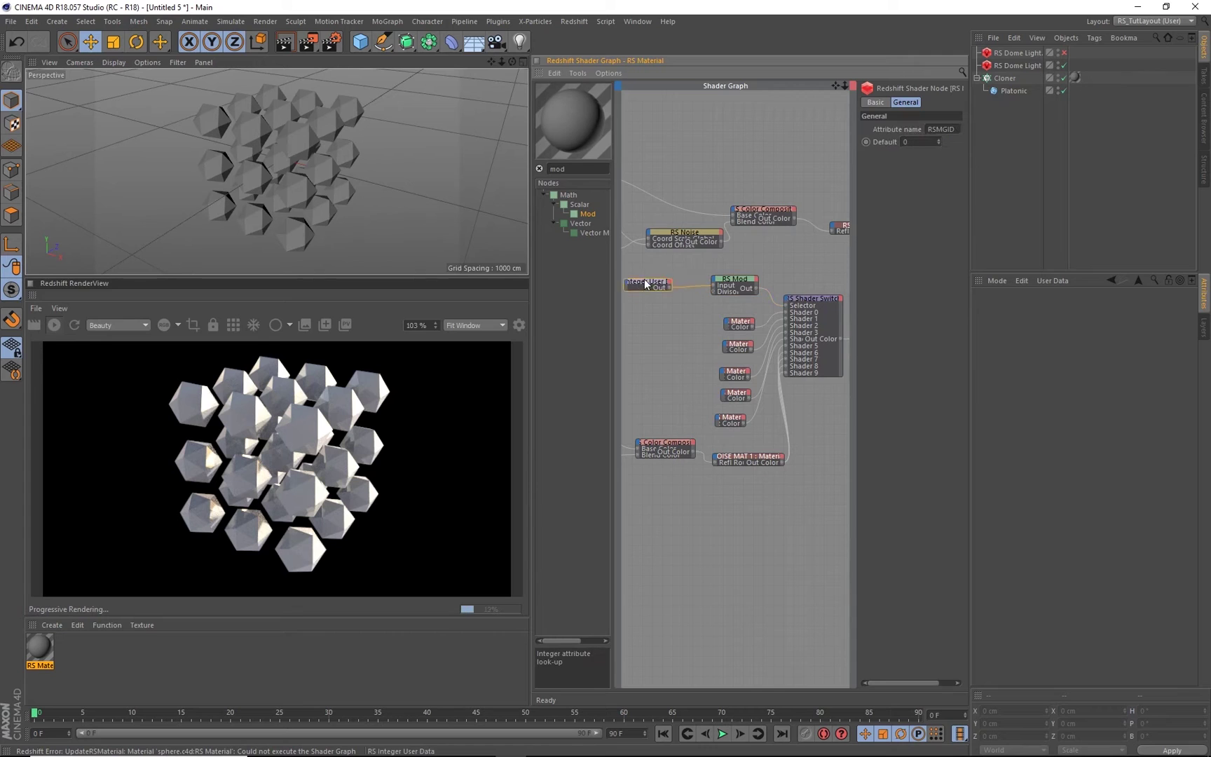
{"action": "left_click", "coordinate": [735, 281]}
{"action": "left_click", "coordinate": [911, 142]}
{"action": "middle_click_drag", "start_coordinate": [798, 114], "coordinate": [783, 105]}
{"action": "type", "text": "0"}
{"action": "key", "text": "Return"}
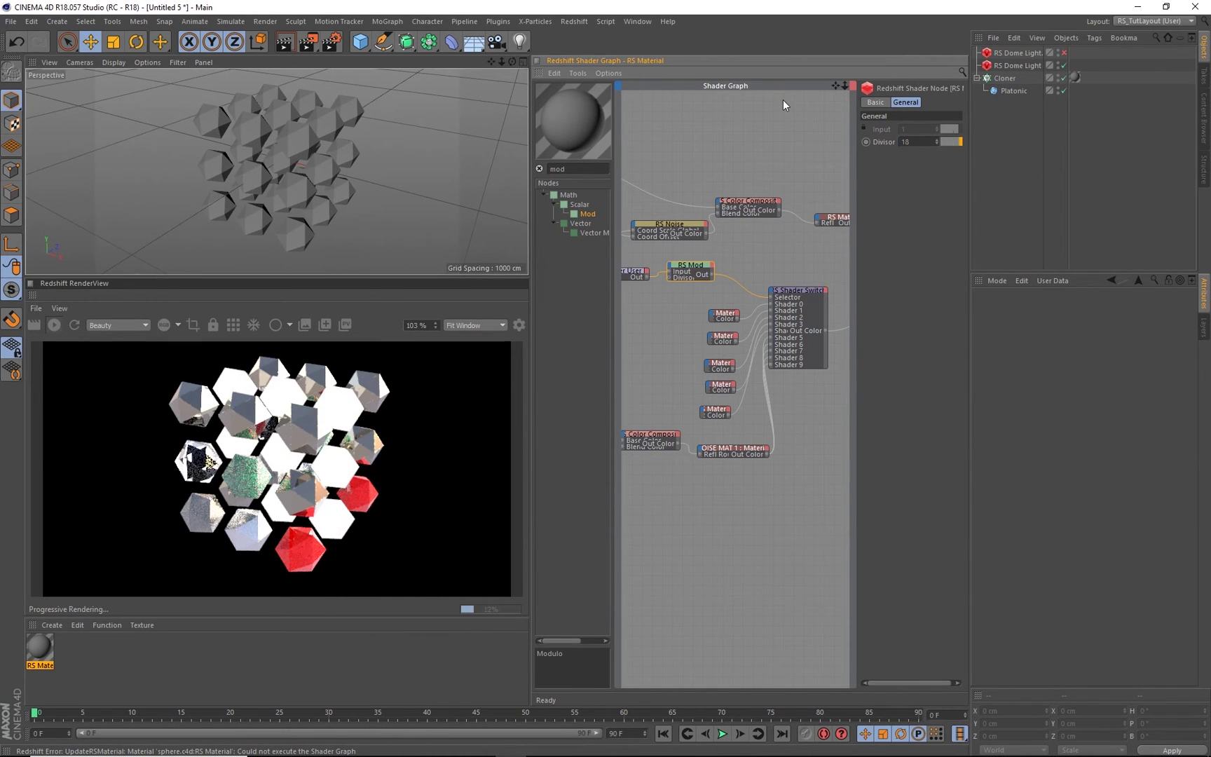
Set the Divisor of the RS Mod node feeding the RS Shader Switch to 16
{"action": "double_click", "coordinate": [910, 141]}
{"action": "type", "text": "16"}
{"action": "key", "text": "Return"}
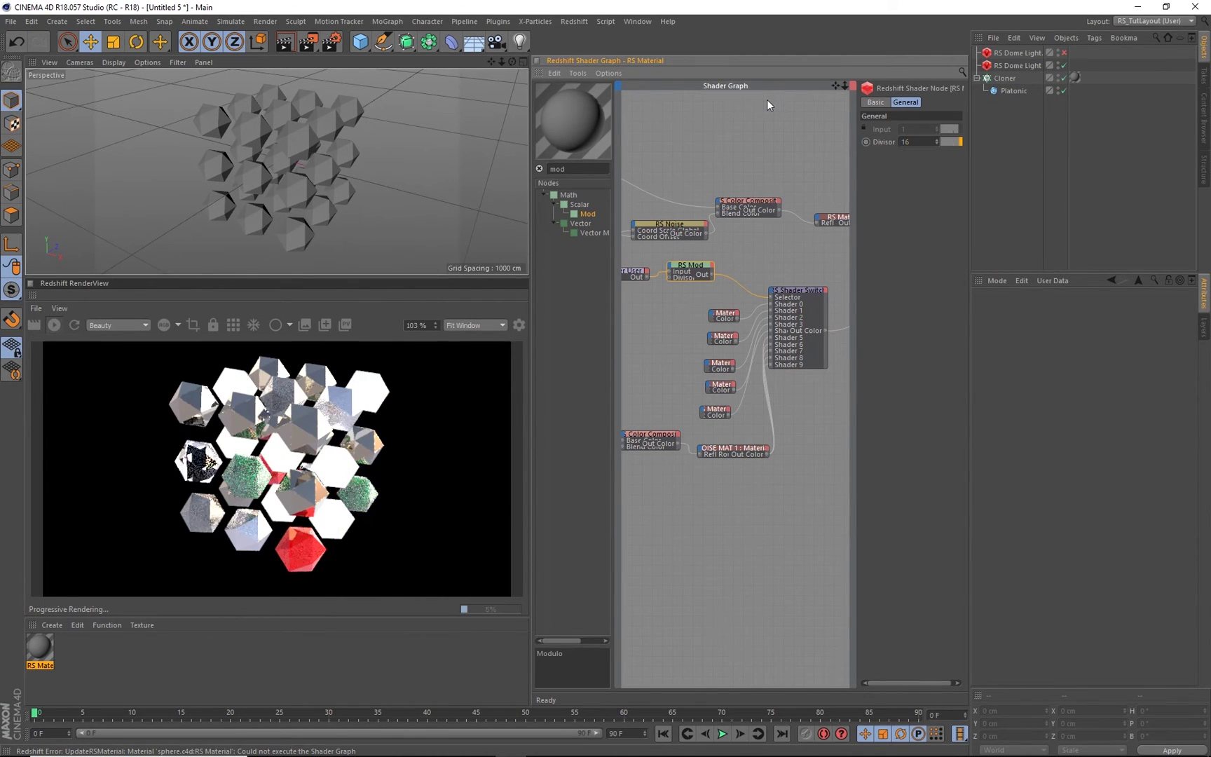
Try a Divisor of 9 on the RS Mod node that drives the RS Shader Switch, viewing the clones from another angle
{"action": "type", "text": "5"}
{"action": "key", "text": "Return"}
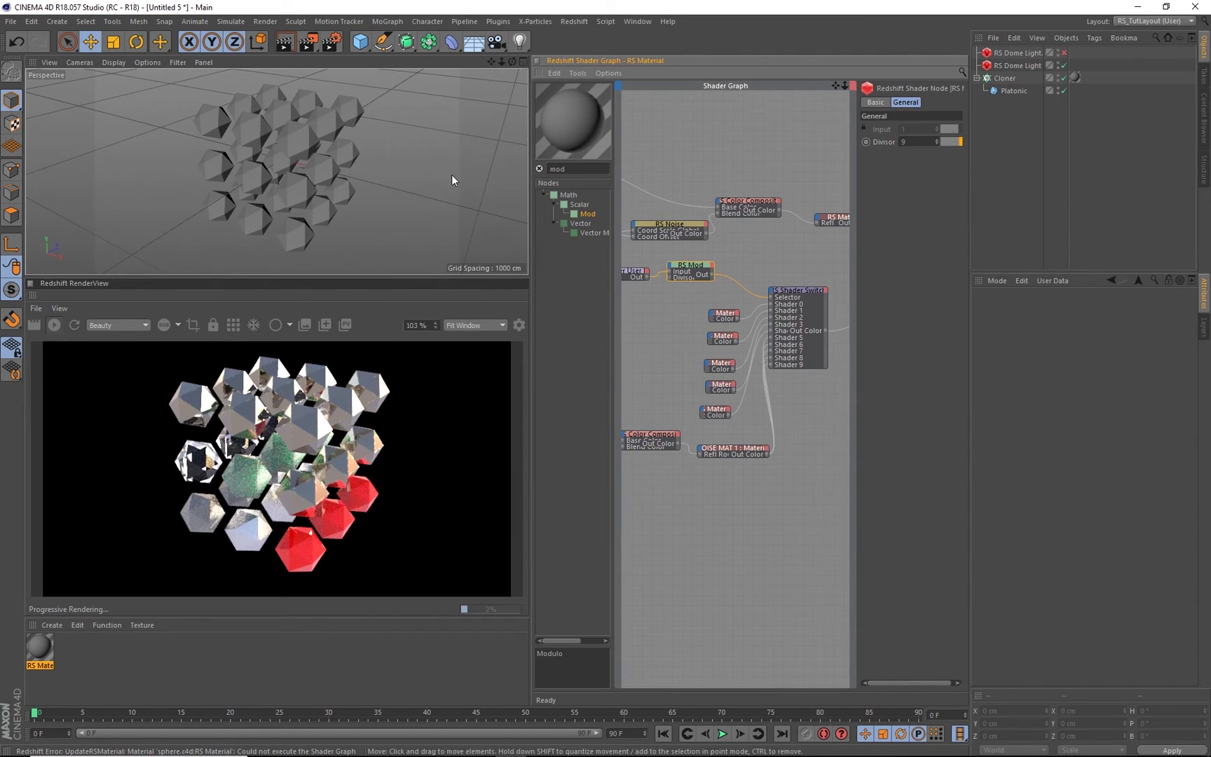
{"action": "mouse_move", "coordinate": [284, 173]}
{"action": "left_mouse_down", "text": "alt"}
{"action": "mouse_move", "coordinate": [233, 129]}
{"action": "mouse_move", "coordinate": [314, 155]}
{"action": "mouse_move", "coordinate": [308, 173]}
{"action": "mouse_move", "coordinate": [294, 164]}
{"action": "mouse_move", "coordinate": [293, 185]}
{"action": "mouse_move", "coordinate": [335, 189]}
{"action": "left_mouse_up", "text": "alt"}
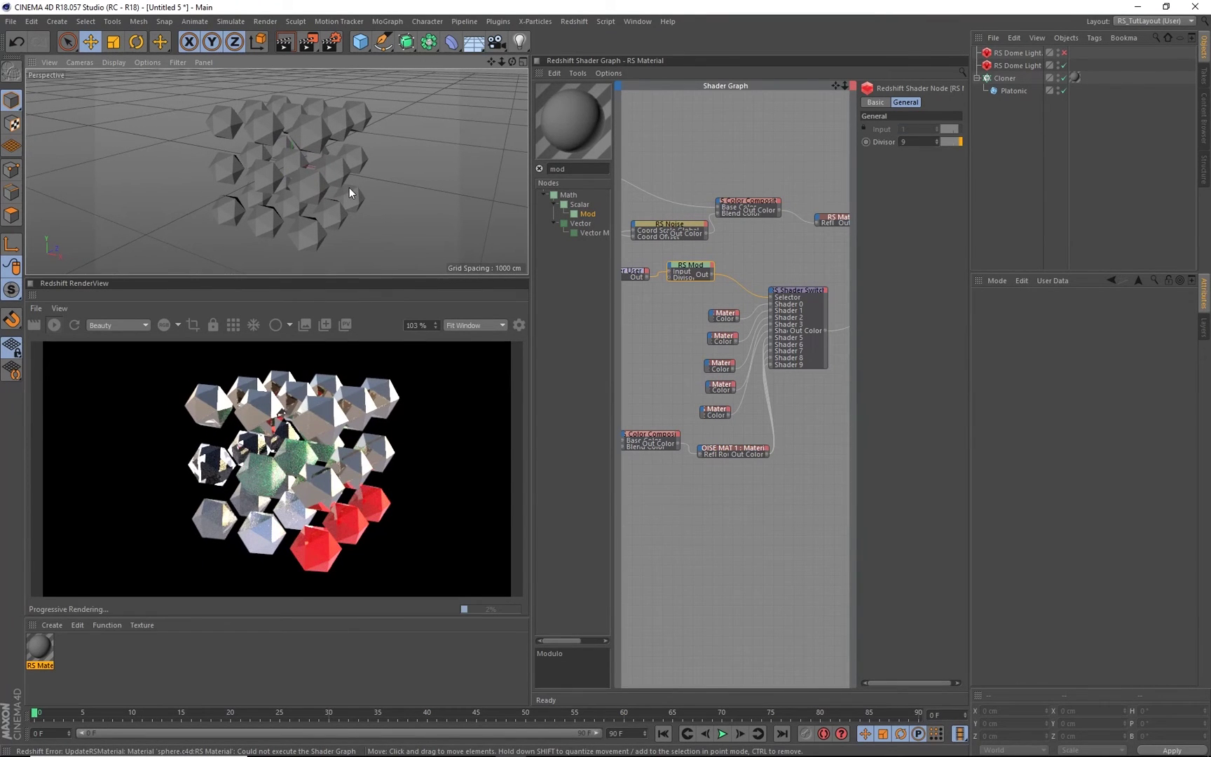
{"action": "mouse_move", "coordinate": [268, 196]}
{"action": "left_mouse_down", "text": "alt"}
{"action": "mouse_move", "coordinate": [323, 155]}
{"action": "mouse_move", "coordinate": [286, 193]}
{"action": "mouse_move", "coordinate": [376, 183]}
{"action": "left_mouse_up", "text": "alt"}
Try Divisors of 4, 5 and 6 on the RS Mod node that drives the shader selection
{"action": "left_click_drag", "start_coordinate": [925, 136], "coordinate": [784, 89]}
{"action": "type", "text": "4"}
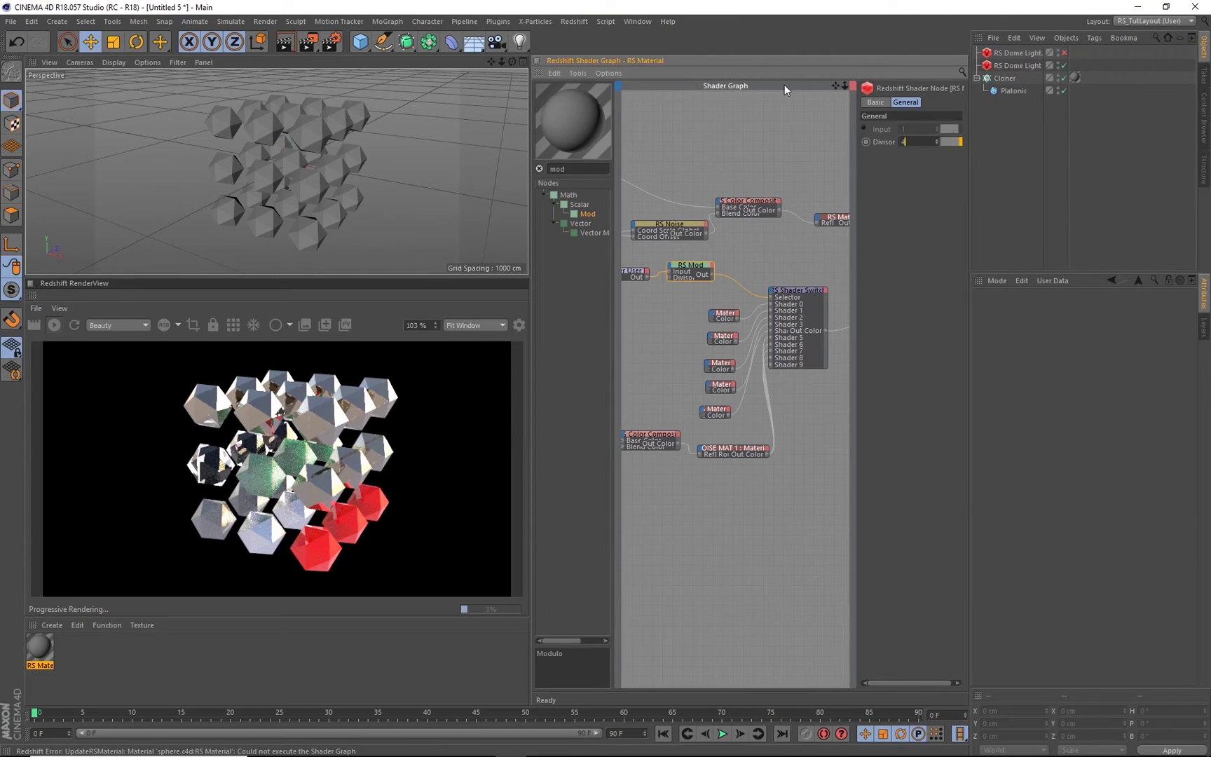
{"action": "key", "text": "Return"}
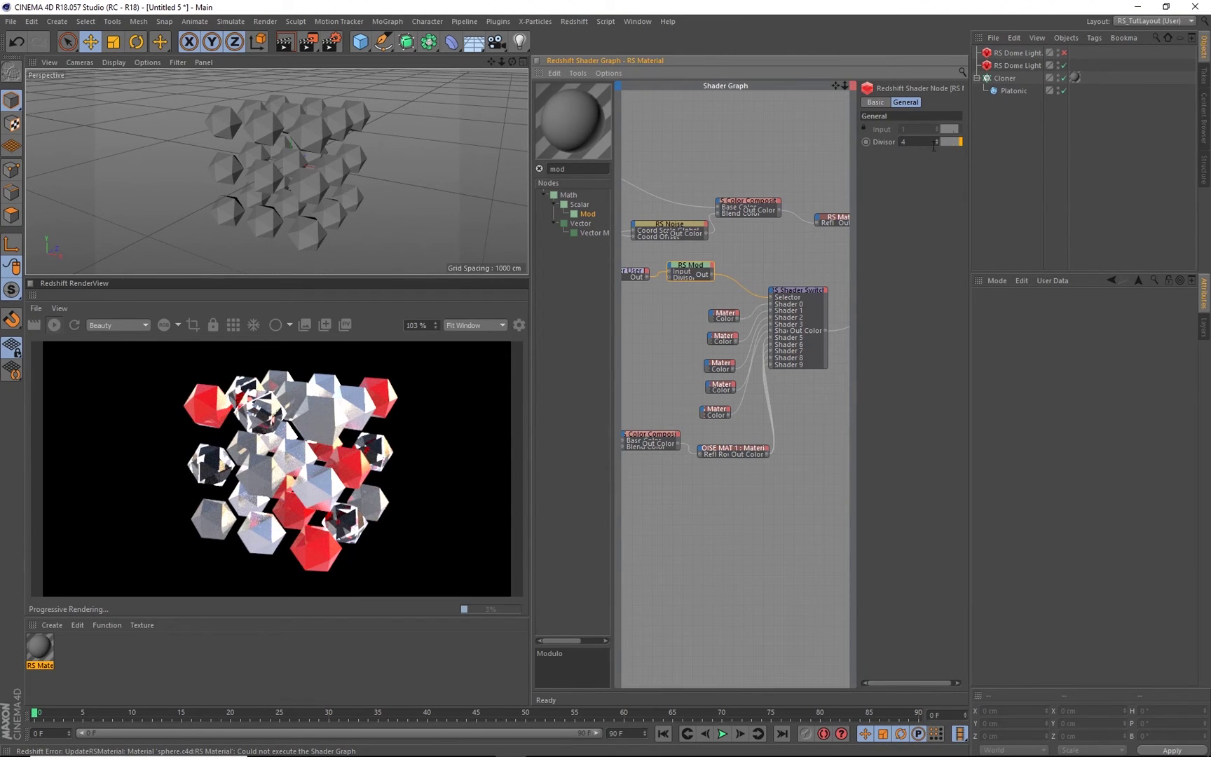
{"action": "key", "text": "Return"}
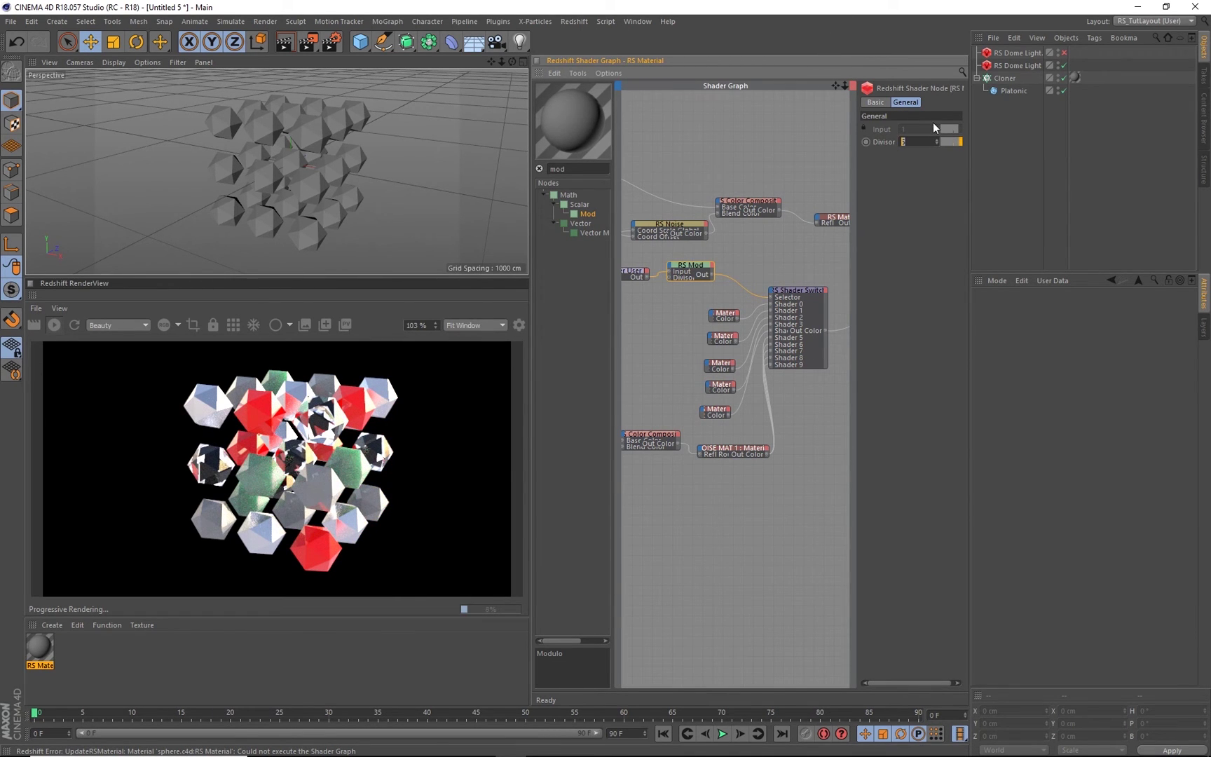
{"action": "key", "text": "Return"}
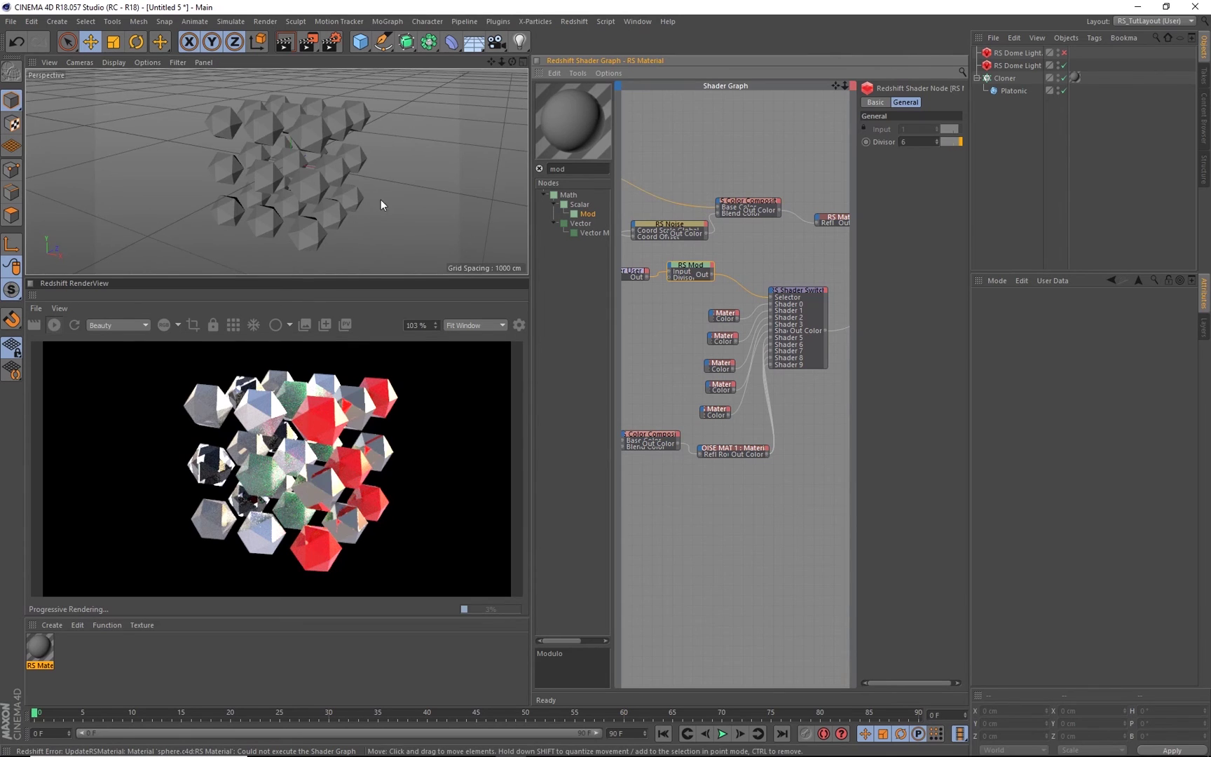
{"action": "mouse_move", "coordinate": [324, 186]}
{"action": "left_mouse_down", "text": "alt"}
{"action": "mouse_move", "coordinate": [306, 205]}
{"action": "mouse_move", "coordinate": [286, 181]}
{"action": "mouse_move", "coordinate": [304, 179]}
{"action": "left_mouse_up", "text": "alt"}
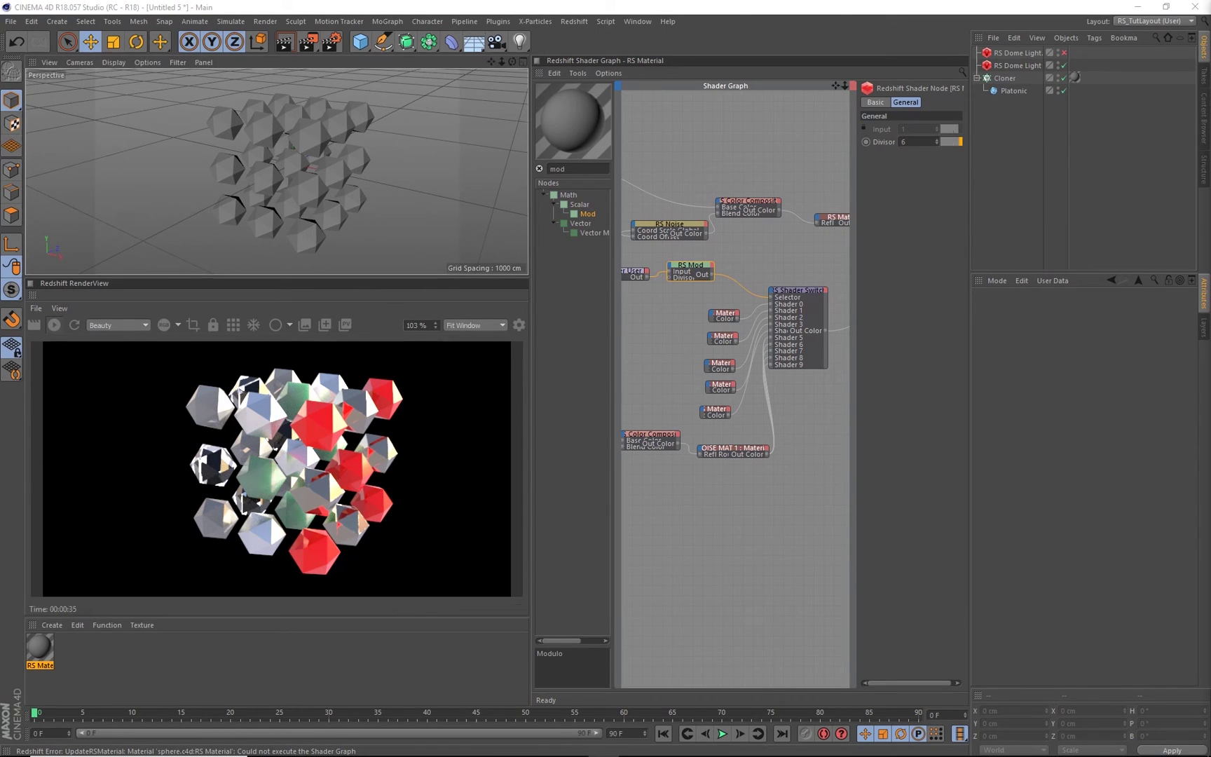
Connect the gold RS Material's Out Color to the Shader 5 input of the RS Shader Switch
{"action": "middle_click_drag", "start_coordinate": [784, 228], "coordinate": [717, 206]}
{"action": "left_click", "coordinate": [730, 264]}
{"action": "left_click_drag", "start_coordinate": [729, 264], "coordinate": [778, 261]}
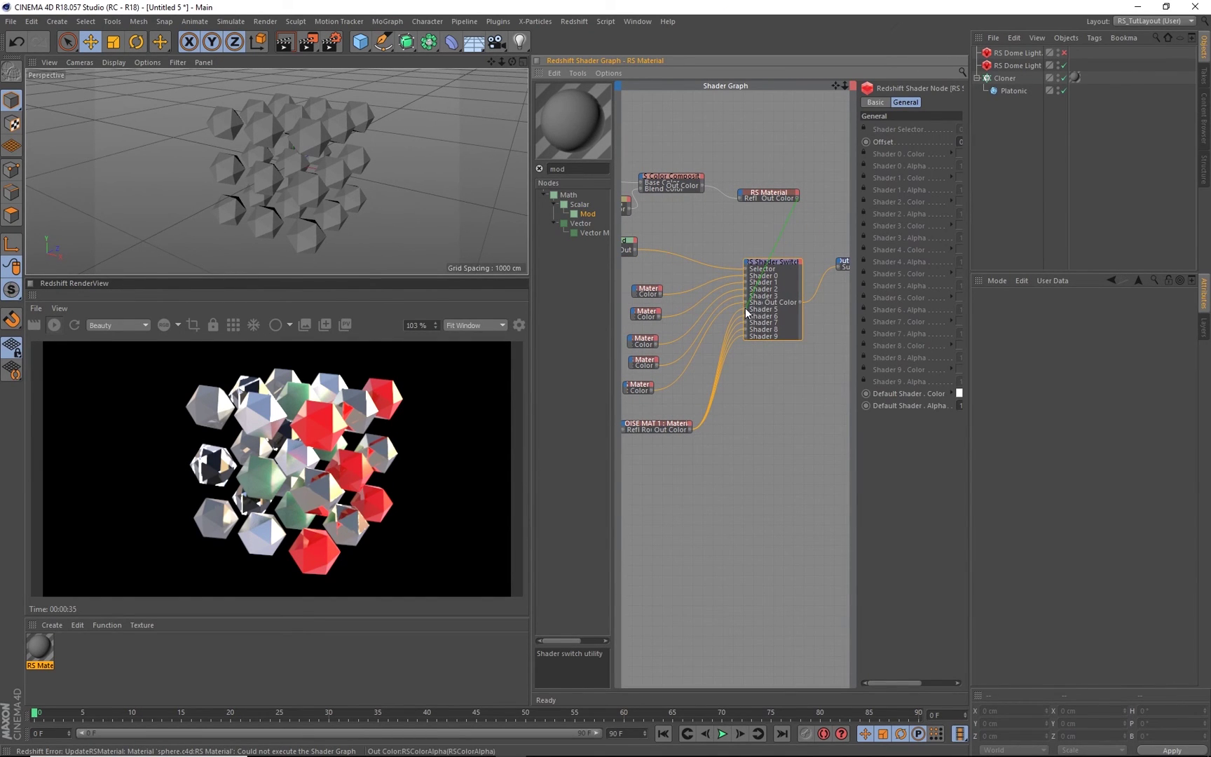
{"action": "left_click_drag", "start_coordinate": [744, 308], "coordinate": [747, 314]}
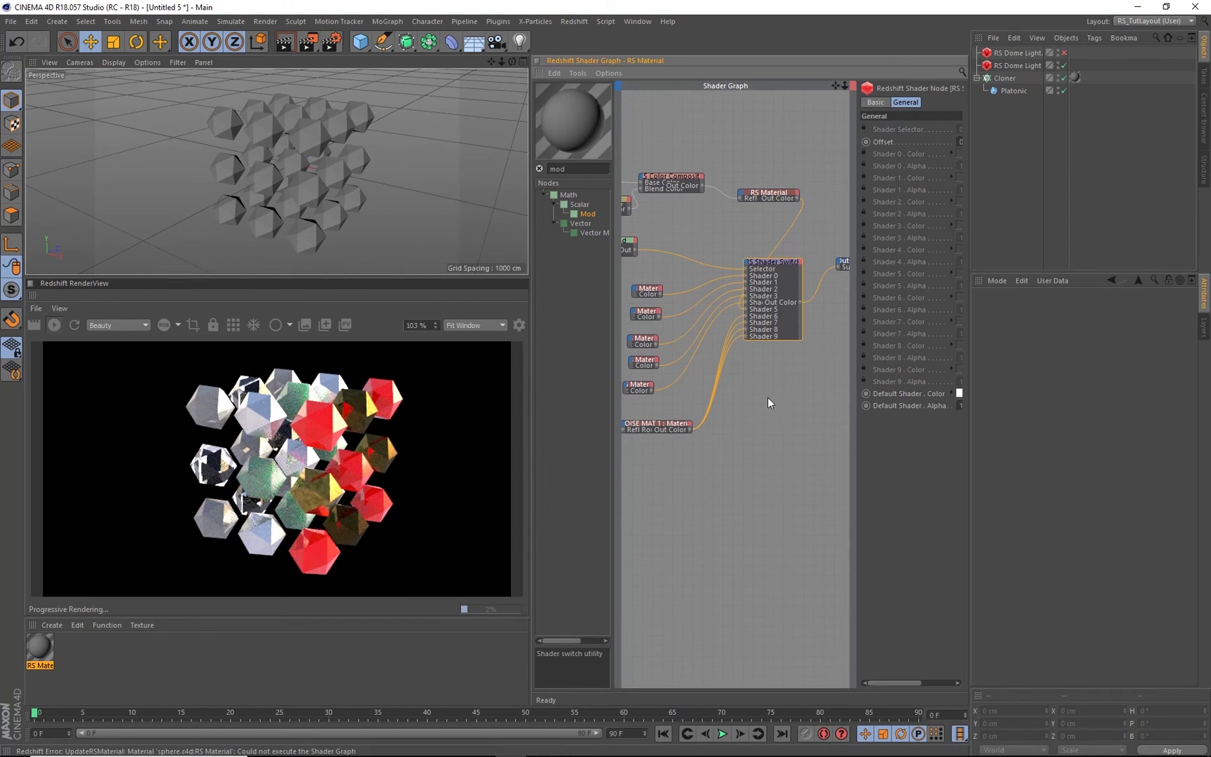
Move the gold RS Material node away from above the RS Shader Switch, closer to the RS Mod node
{"action": "middle_click_drag", "start_coordinate": [727, 247], "coordinate": [739, 209], "text": "alt"}
{"action": "scroll", "coordinate": [721, 259], "scroll_direction": "down", "scroll_amount": 2}
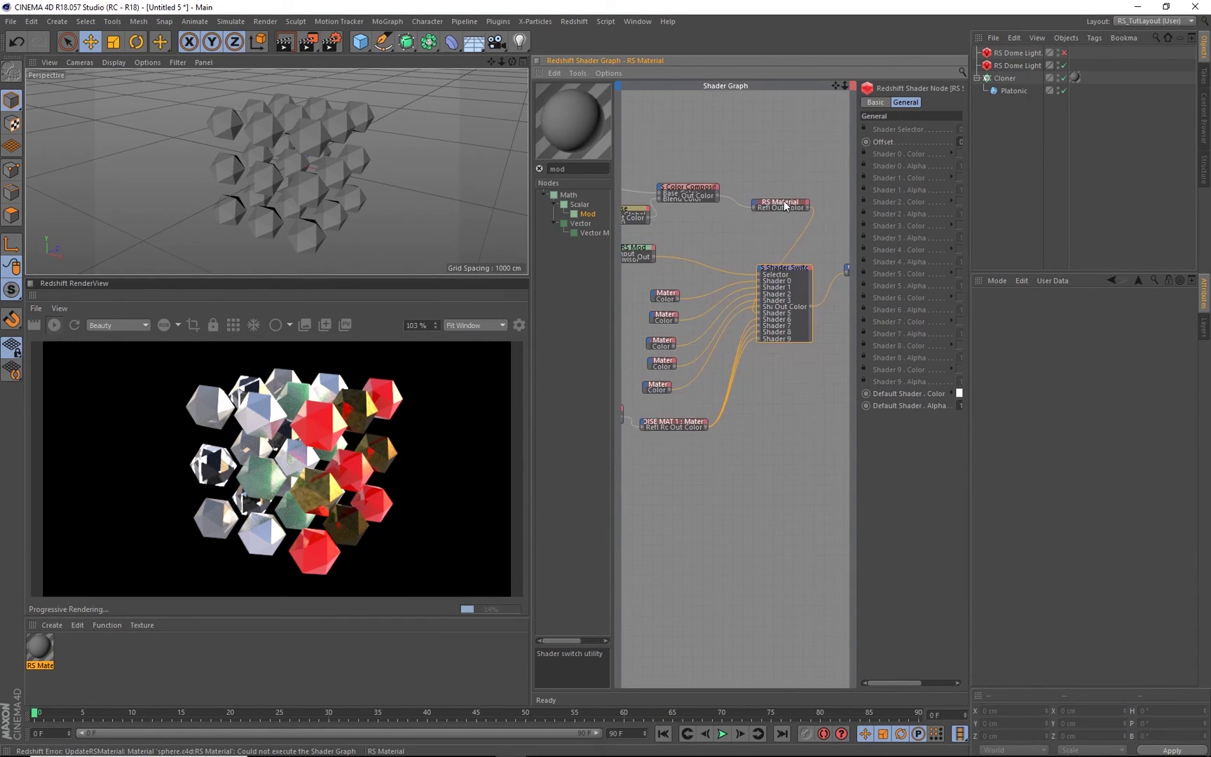
{"action": "left_click_drag", "start_coordinate": [782, 201], "coordinate": [716, 239]}
{"action": "middle_click_drag", "start_coordinate": [716, 234], "coordinate": [810, 224], "text": "alt"}
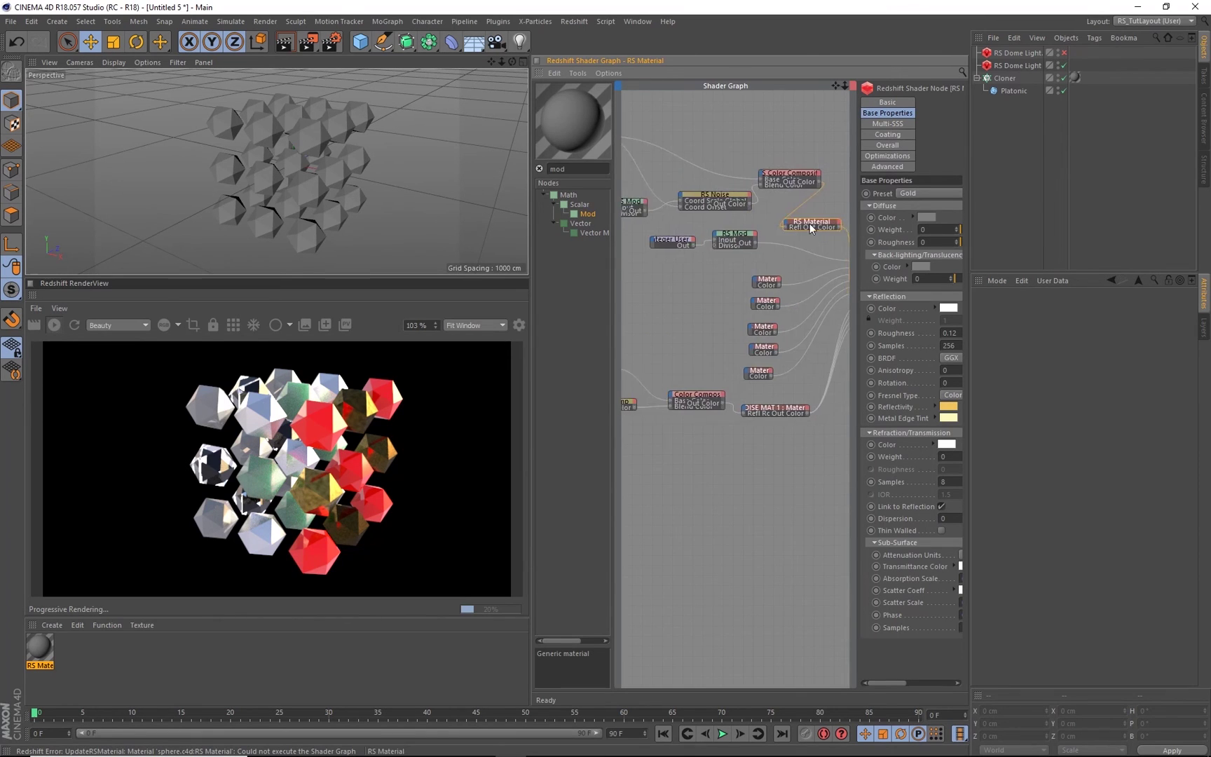
Select the user data, math, noise and color composite nodes feeding the gold RS Material and reposition them in the graph
{"action": "right_click_drag", "start_coordinate": [810, 224], "coordinate": [519, 329], "text": "alt"}
{"action": "middle_click_drag", "start_coordinate": [747, 271], "coordinate": [806, 273], "text": "alt"}
{"action": "scroll", "coordinate": [771, 248], "scroll_direction": "down", "scroll_amount": 2}
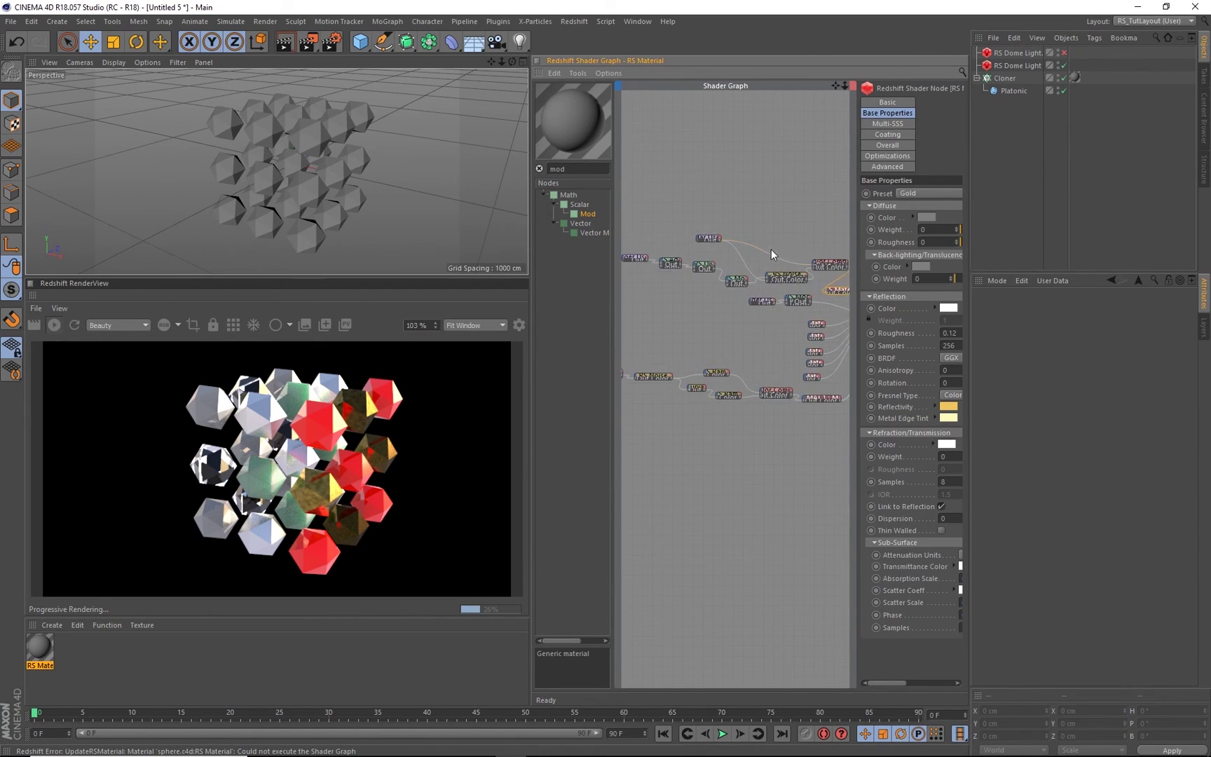
{"action": "left_click_drag", "start_coordinate": [633, 245], "coordinate": [836, 315]}
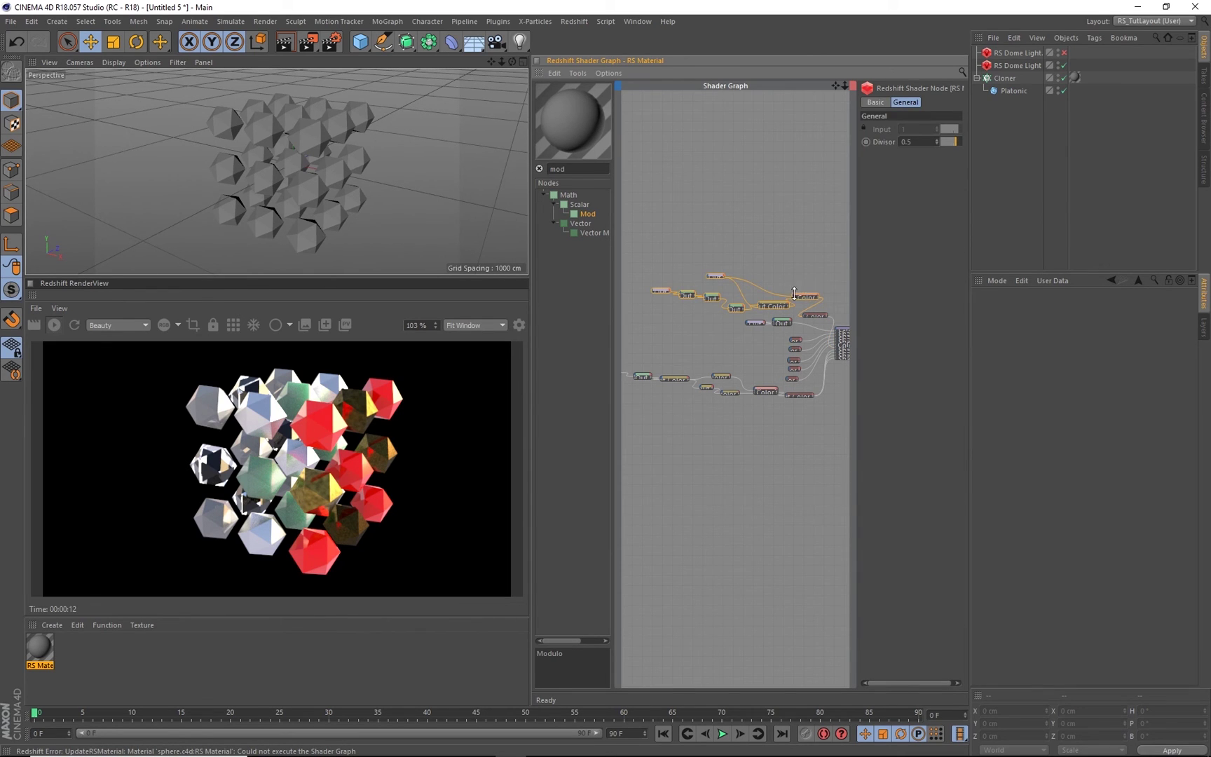
{"action": "left_click", "coordinate": [806, 297]}
{"action": "left_click_drag", "start_coordinate": [640, 244], "coordinate": [743, 294]}
{"action": "left_click", "coordinate": [789, 257]}
{"action": "middle_click_drag", "start_coordinate": [788, 255], "coordinate": [741, 227], "text": "alt"}
Widen the Shader Graph window and connect the gold RS Material's Out Color to Shader 8 of the RS Shader Switch
{"action": "right_click_drag", "start_coordinate": [730, 271], "coordinate": [832, 156], "text": "alt"}
{"action": "middle_click_drag", "start_coordinate": [832, 156], "coordinate": [762, 275], "text": "alt"}
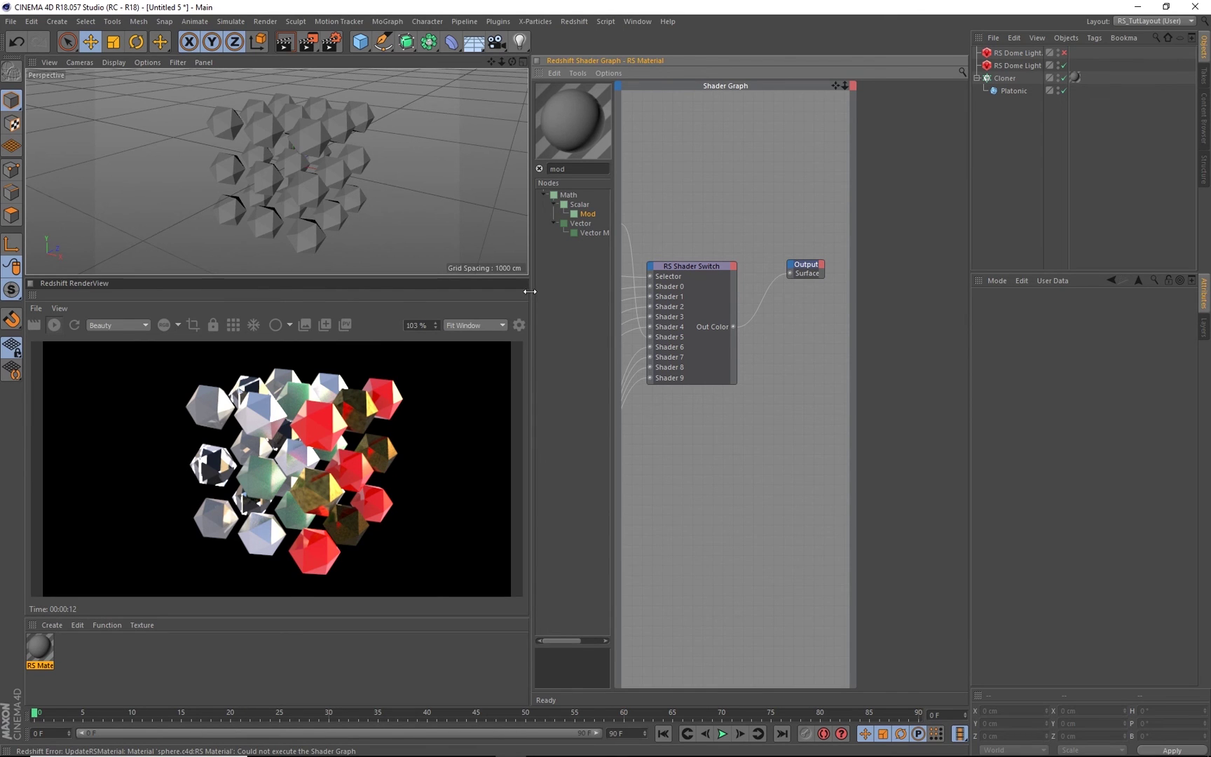
{"action": "left_click_drag", "start_coordinate": [529, 291], "coordinate": [396, 291]}
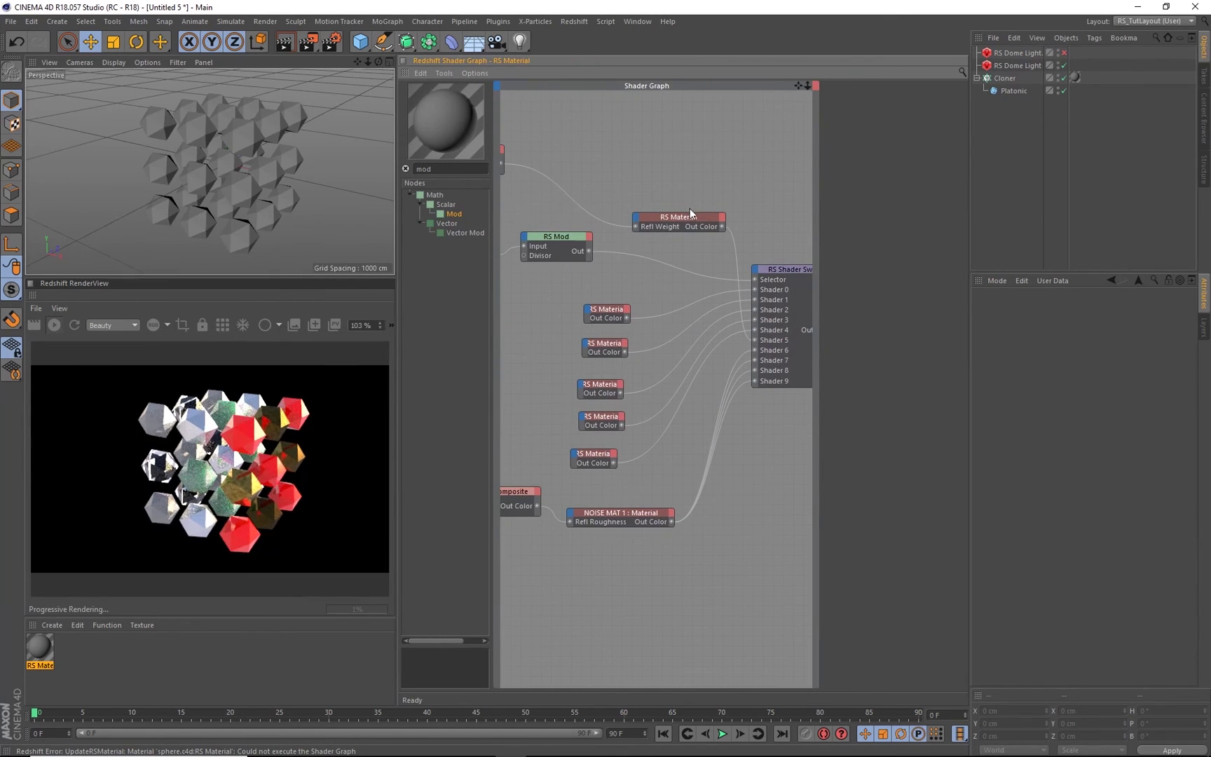
{"action": "middle_click_drag", "start_coordinate": [705, 206], "coordinate": [646, 204]}
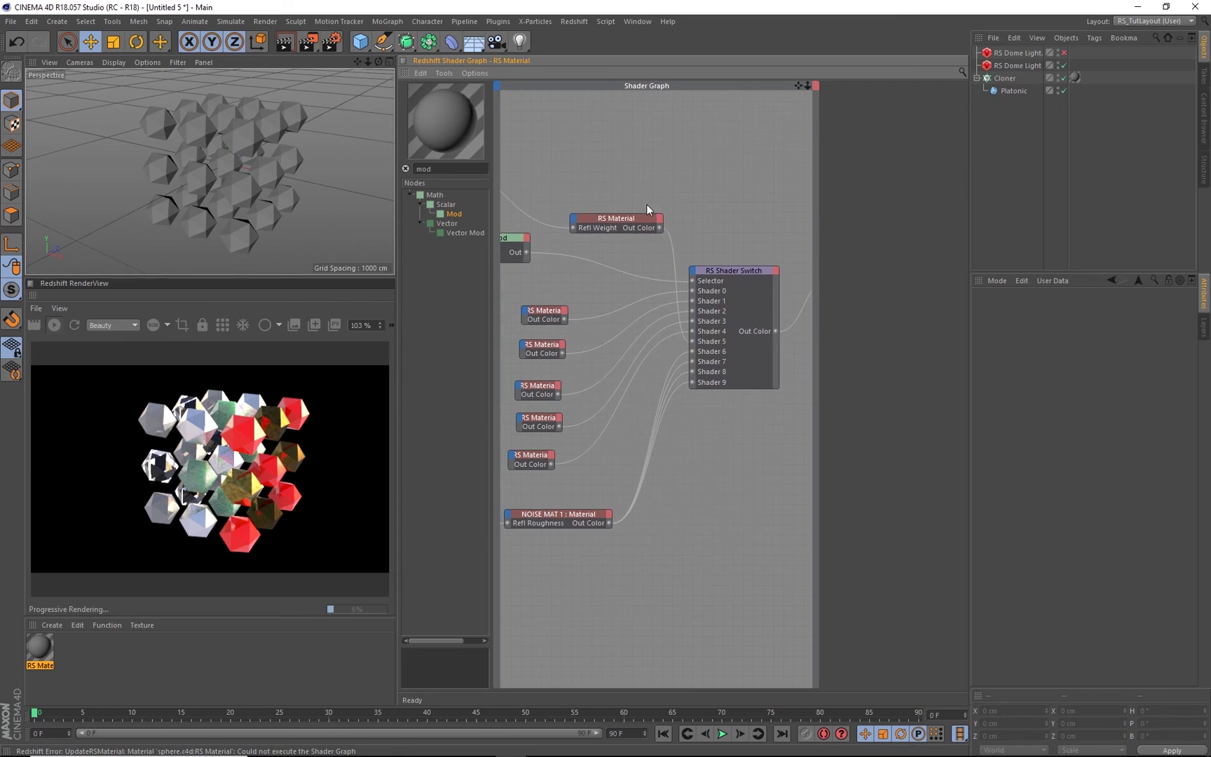
{"action": "left_click", "coordinate": [659, 227]}
{"action": "left_click_drag", "start_coordinate": [659, 229], "coordinate": [693, 372]}
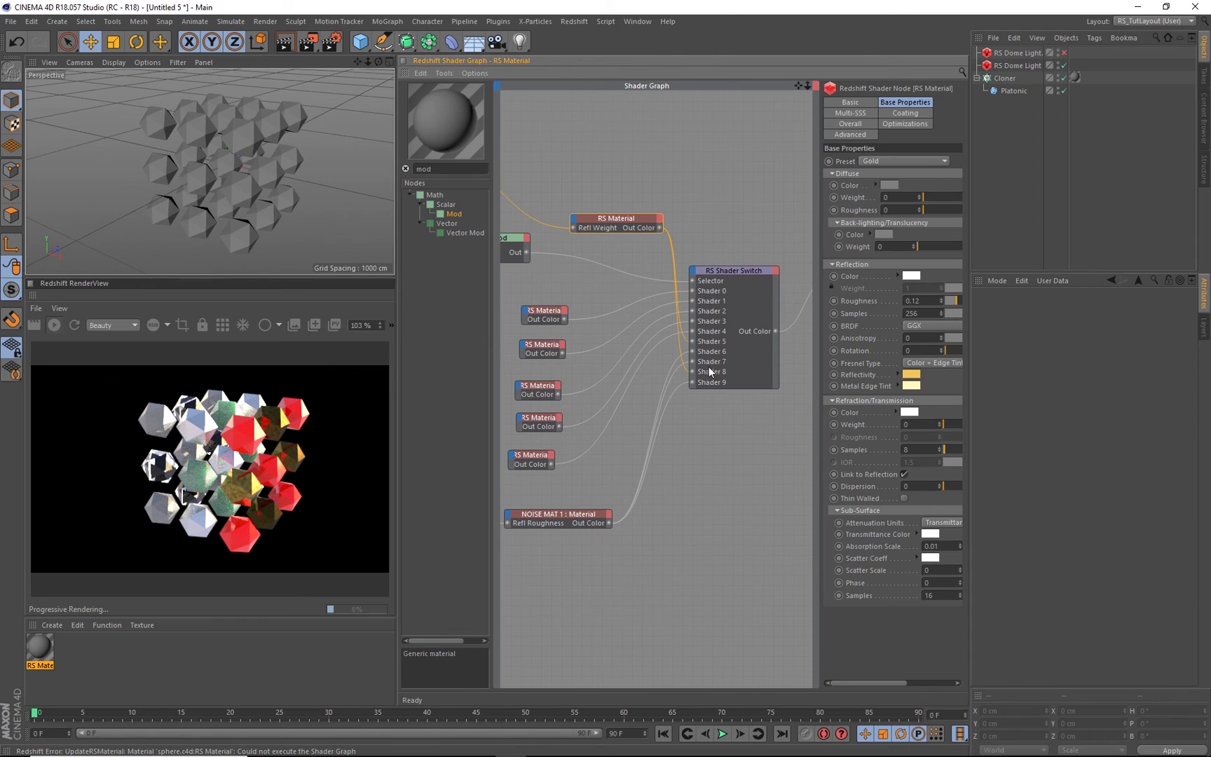
Try Divisors of 7 and 12 on the RS Mod node feeding the RS Shader Switch Selector
{"action": "middle_click_drag", "start_coordinate": [518, 246], "coordinate": [609, 253]}
{"action": "left_click", "coordinate": [585, 244]}
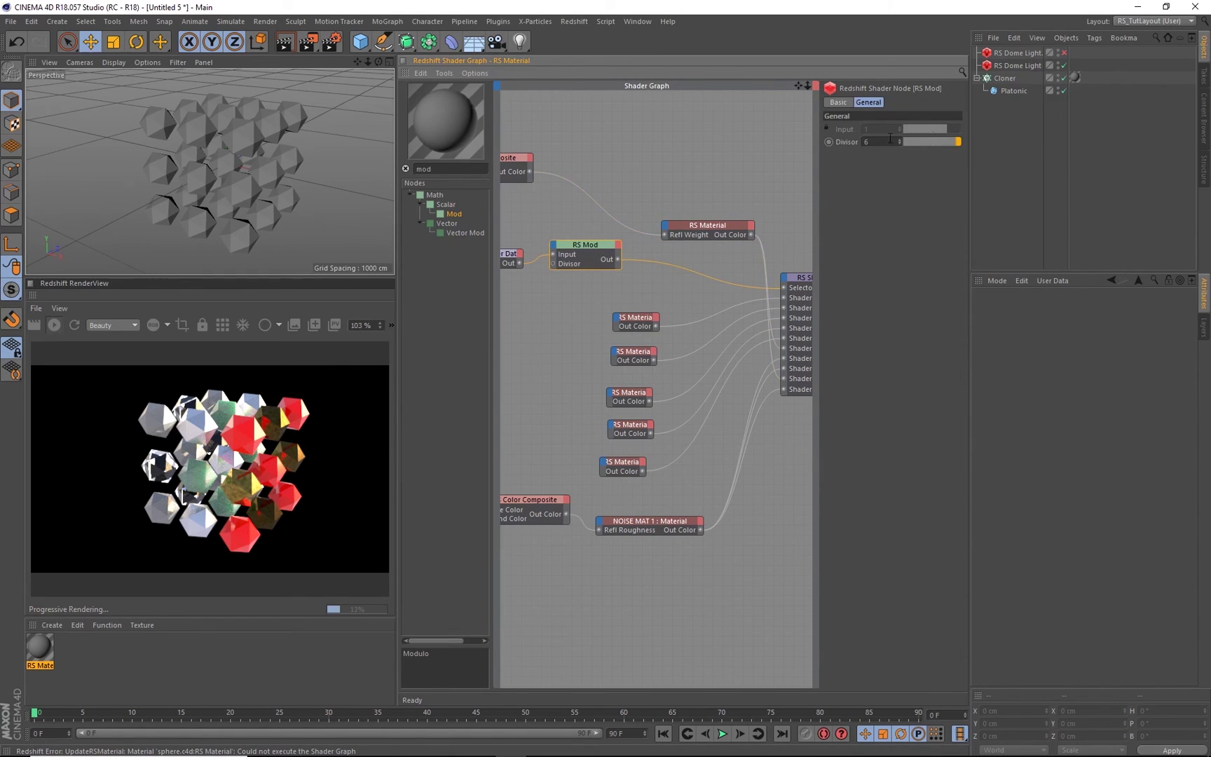
{"action": "type", "text": "7"}
{"action": "key", "text": "Return"}
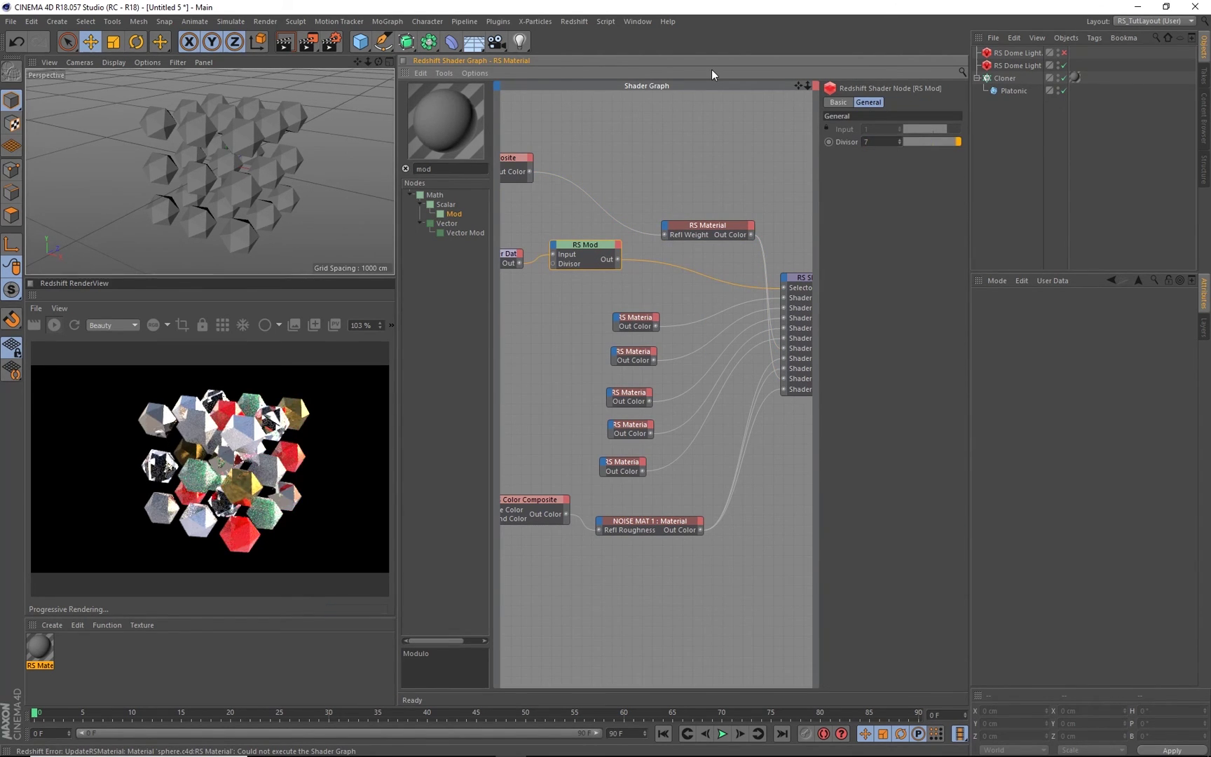
{"action": "left_click_drag", "start_coordinate": [880, 144], "coordinate": [741, 82]}
{"action": "type", "text": "12"}
{"action": "key", "text": "Return"}
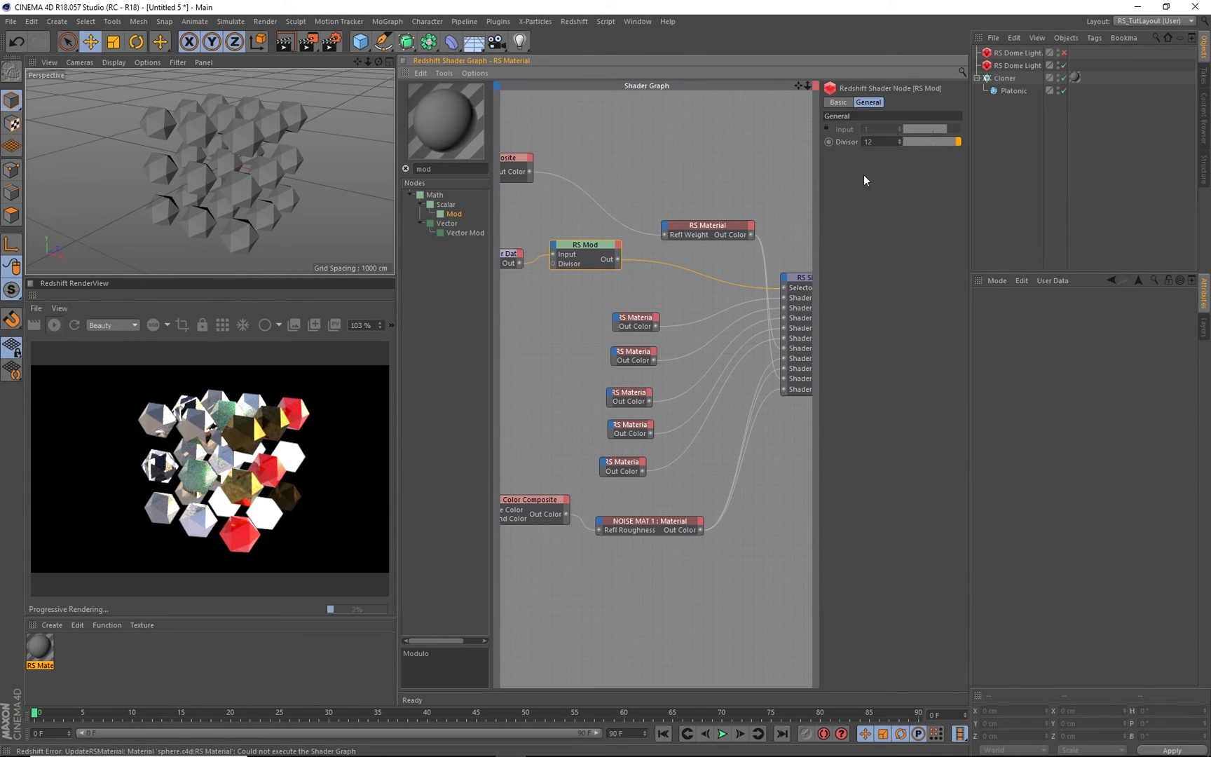
Try a Divisor of 9 on the RS Mod node feeding the Selector, and set it to 8
{"action": "type", "text": "9"}
{"action": "key", "text": "Return"}
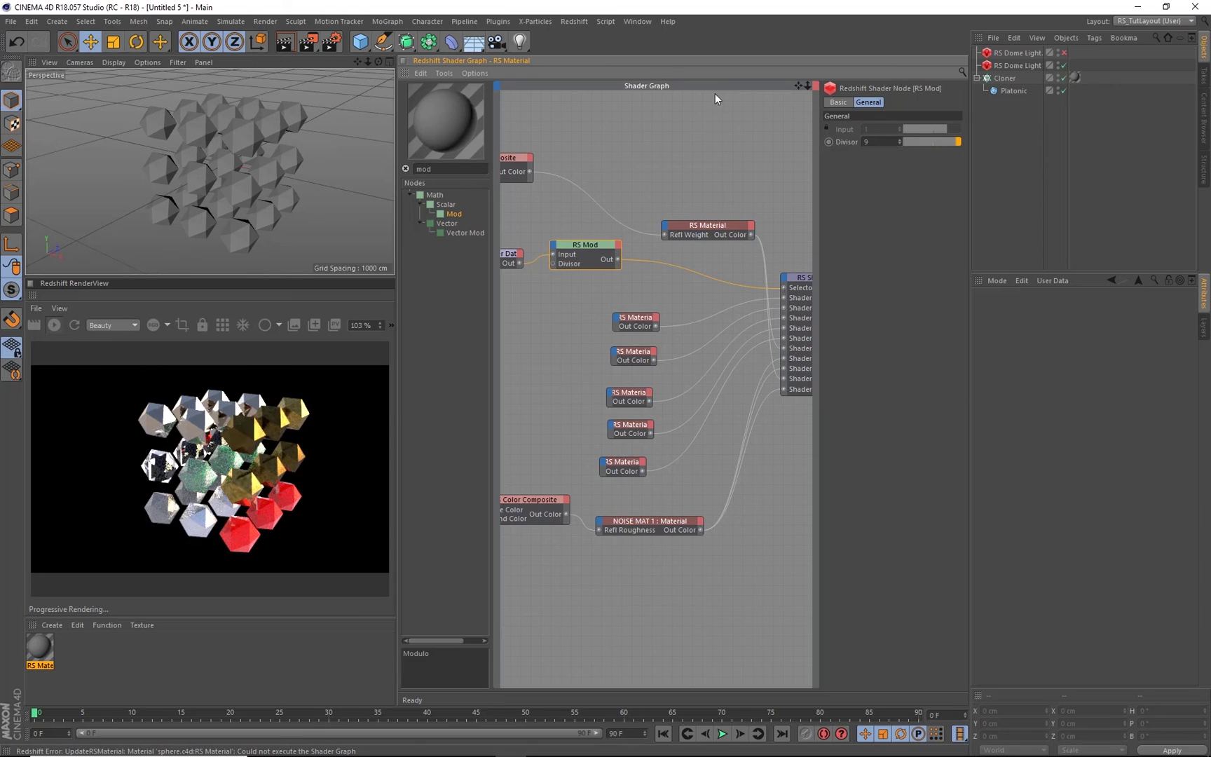
{"action": "type", "text": "8"}
{"action": "key", "text": "Return"}
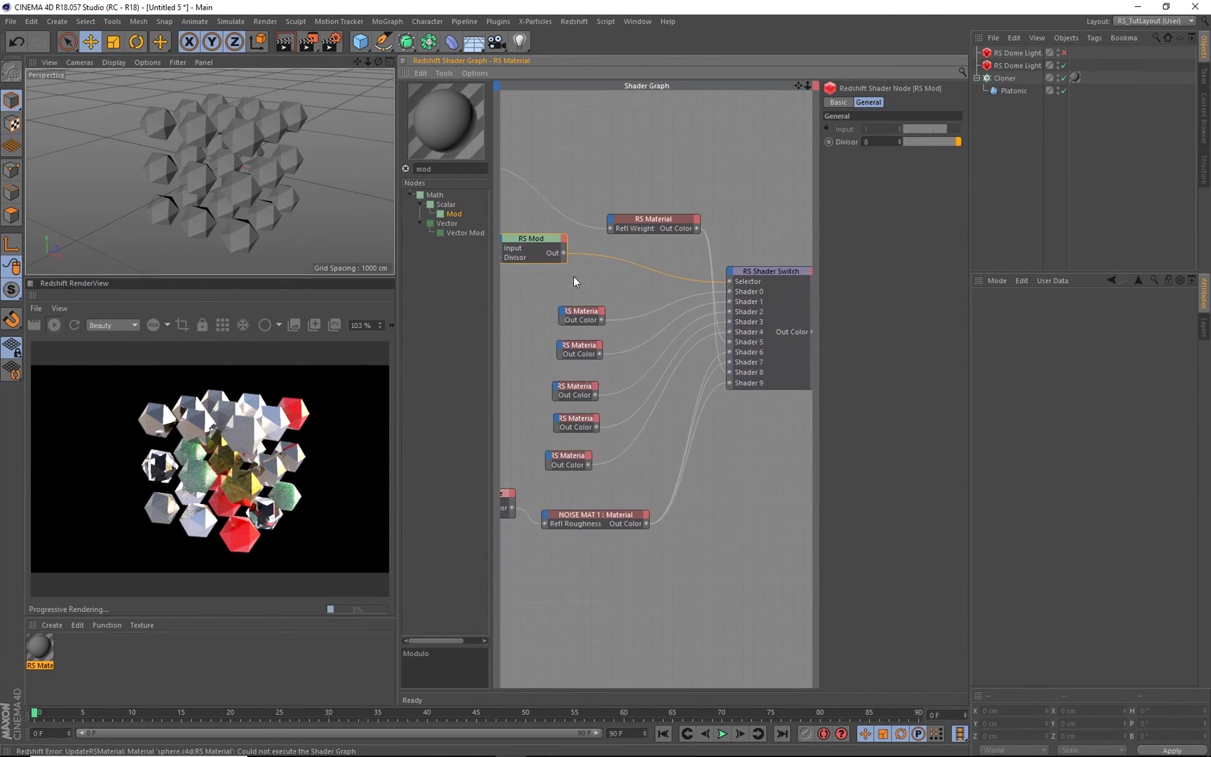